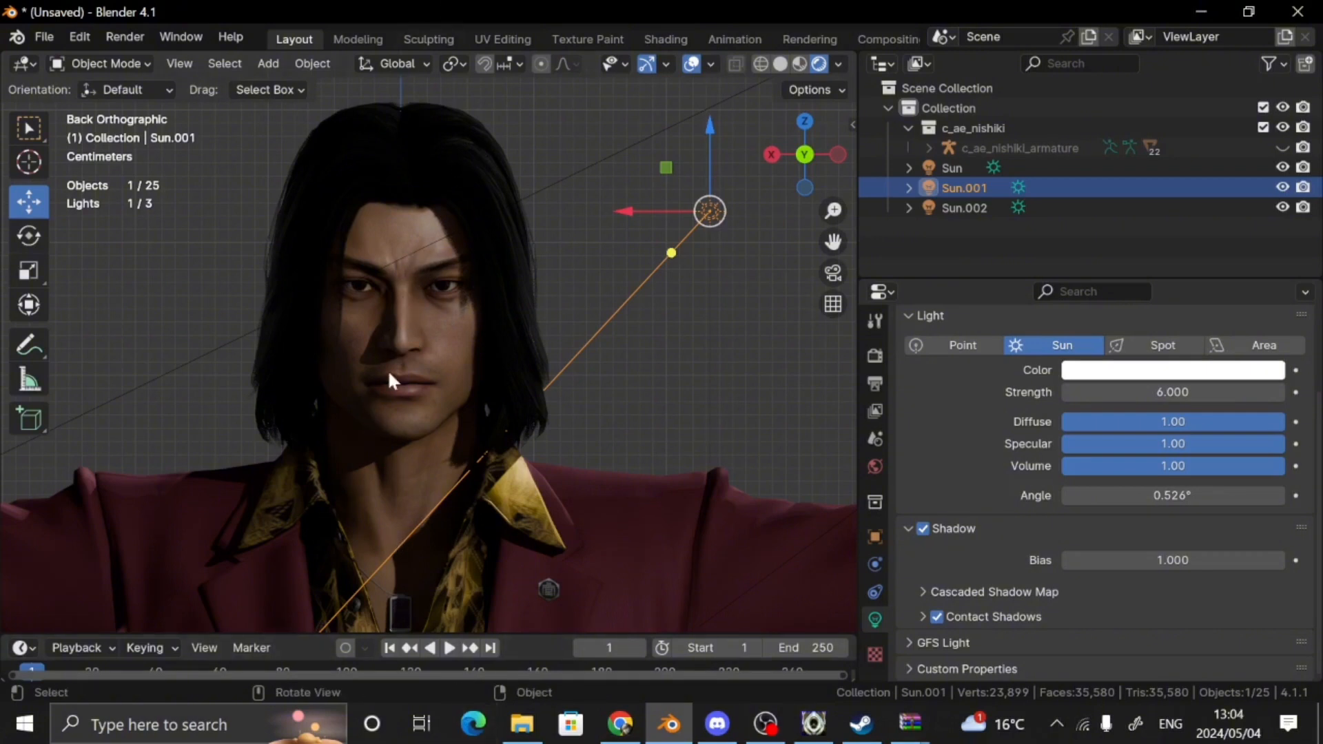
Select the first Sun light and set its angle to 4°
{"action": "scroll", "coordinate": [486, 187], "scroll_direction": "down", "scroll_amount": 5}
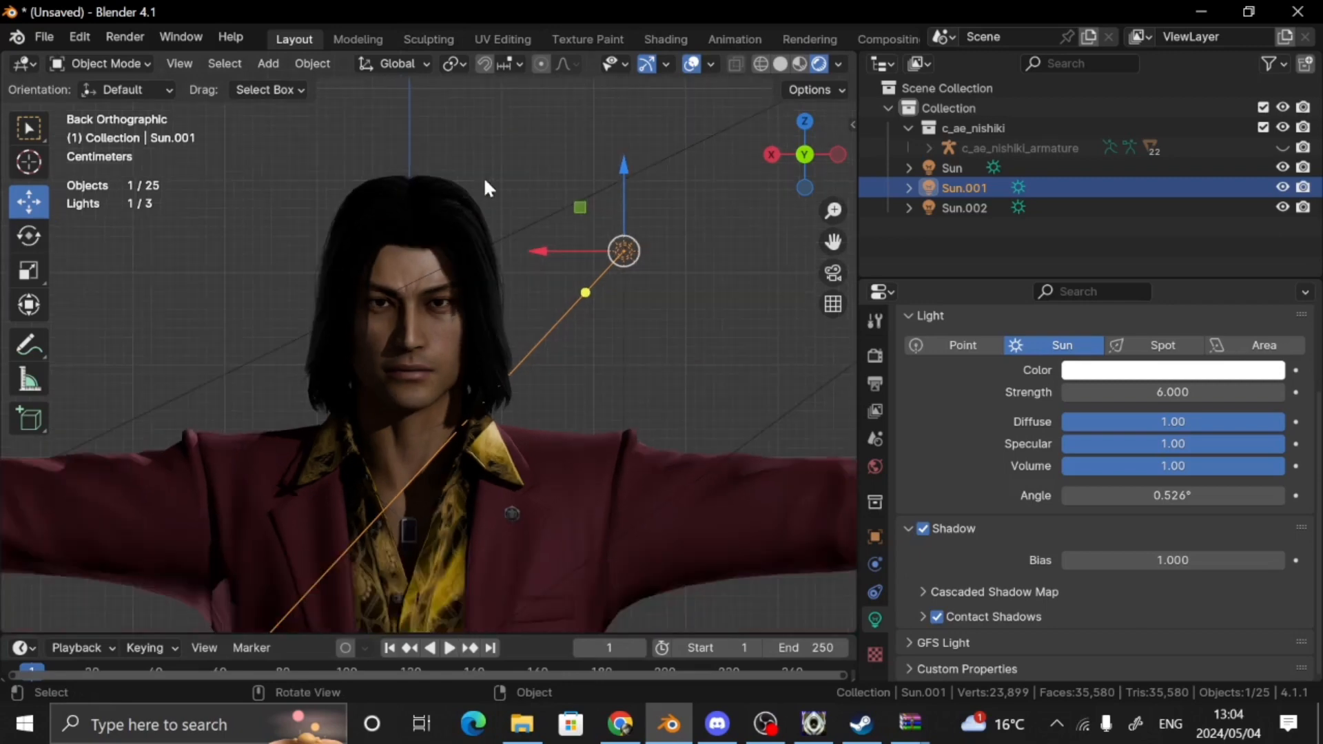
{"action": "scroll", "coordinate": [531, 246], "scroll_direction": "up", "scroll_amount": 3}
{"action": "scroll", "coordinate": [436, 355], "scroll_direction": "up", "scroll_amount": 3}
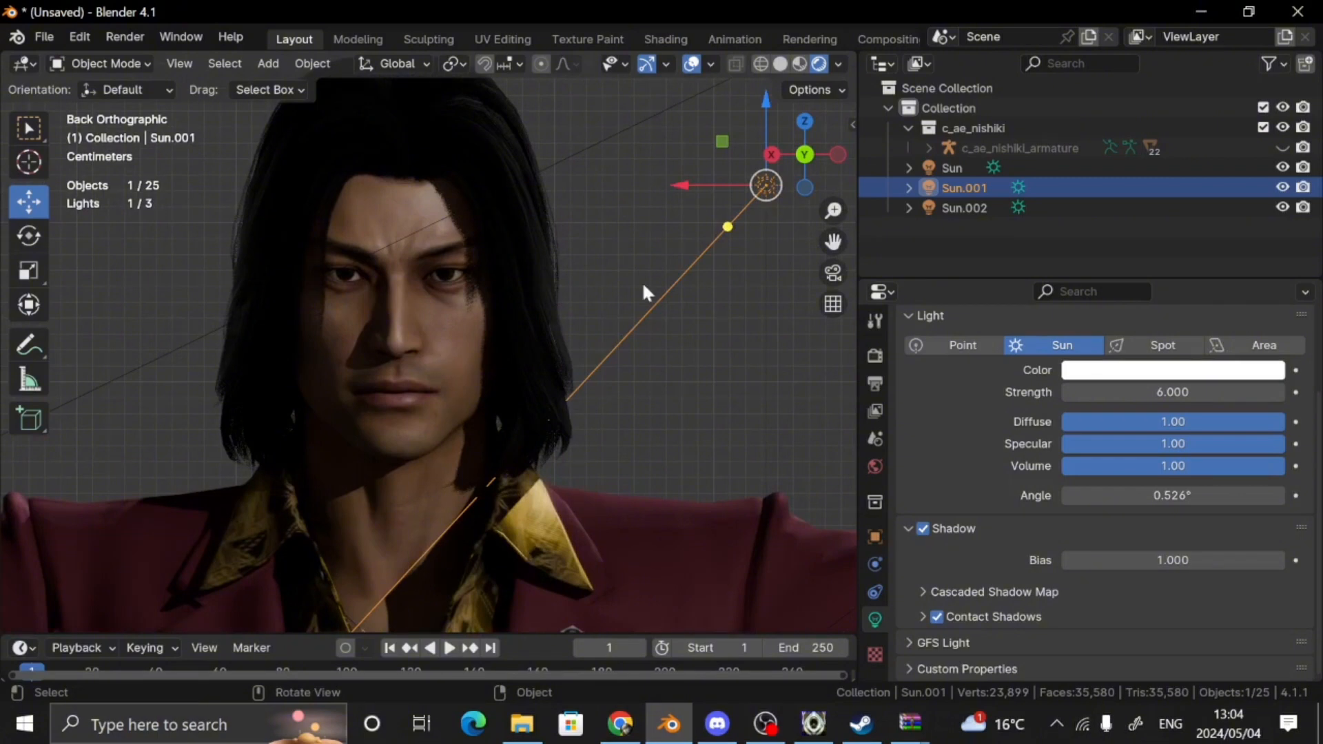
{"action": "left_click", "coordinate": [962, 168]}
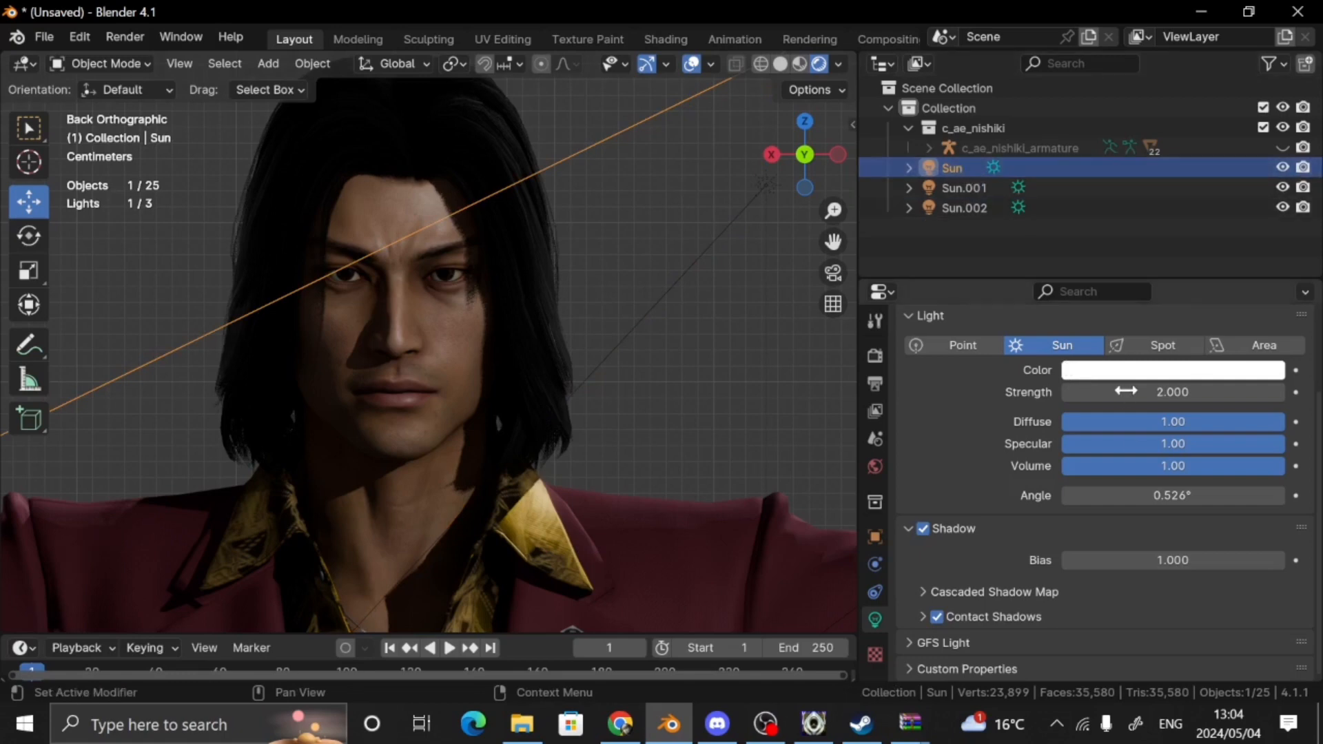
{"action": "left_click", "coordinate": [1129, 493]}
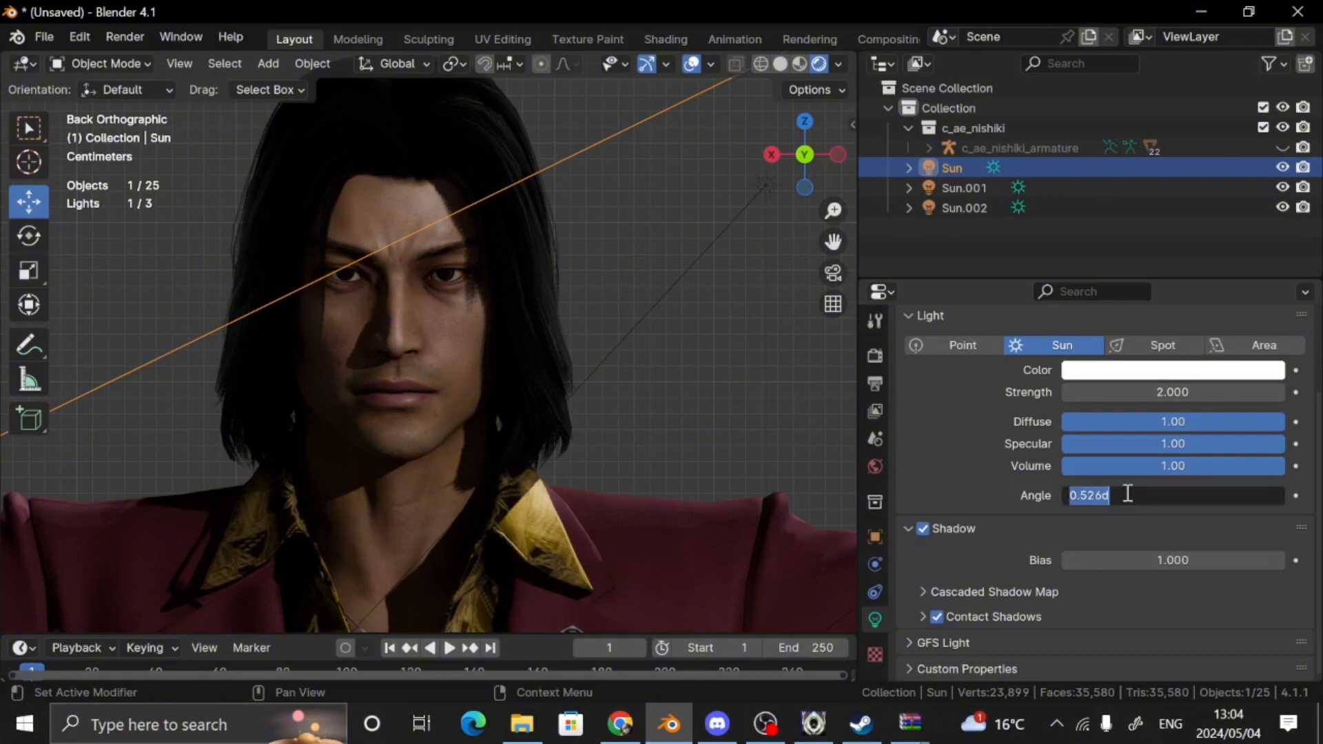
{"action": "type", "text": "4"}
{"action": "key", "text": "Return"}
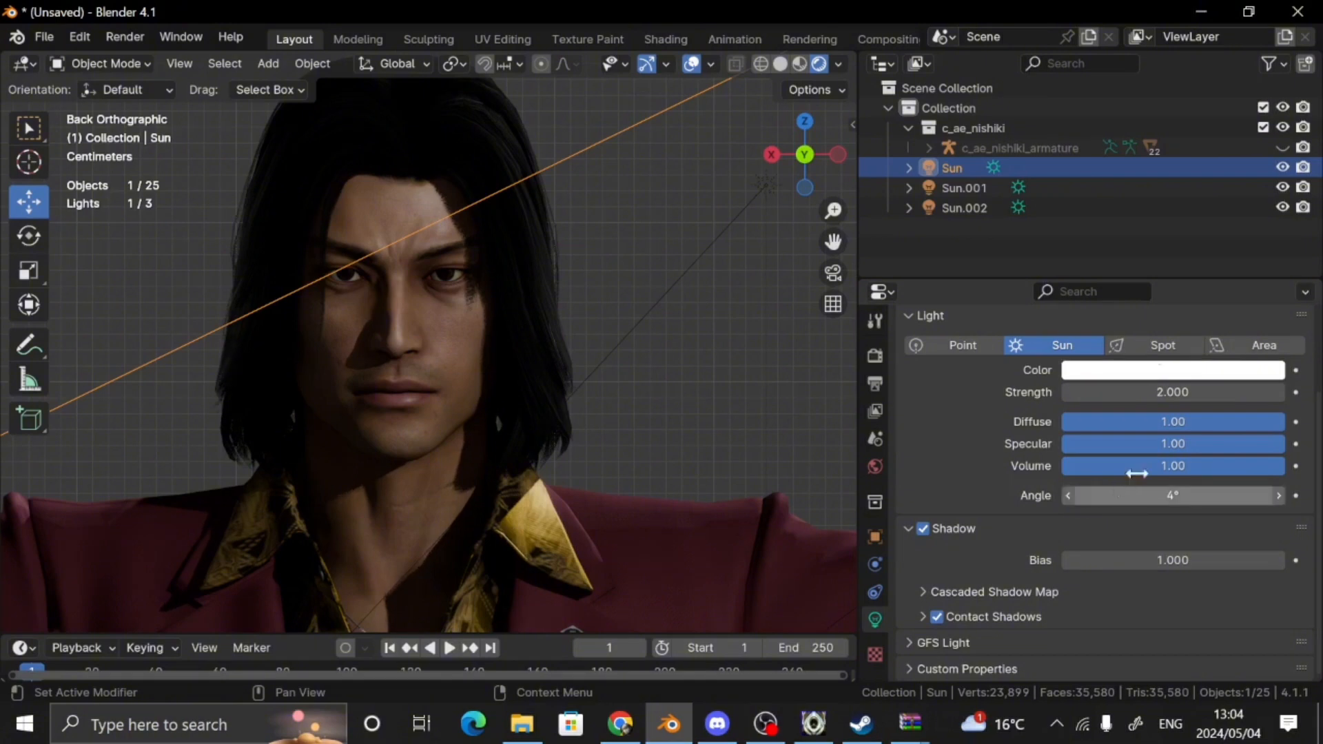
Set the strength of the selected Sun light to 4
{"action": "left_click", "coordinate": [1133, 370]}
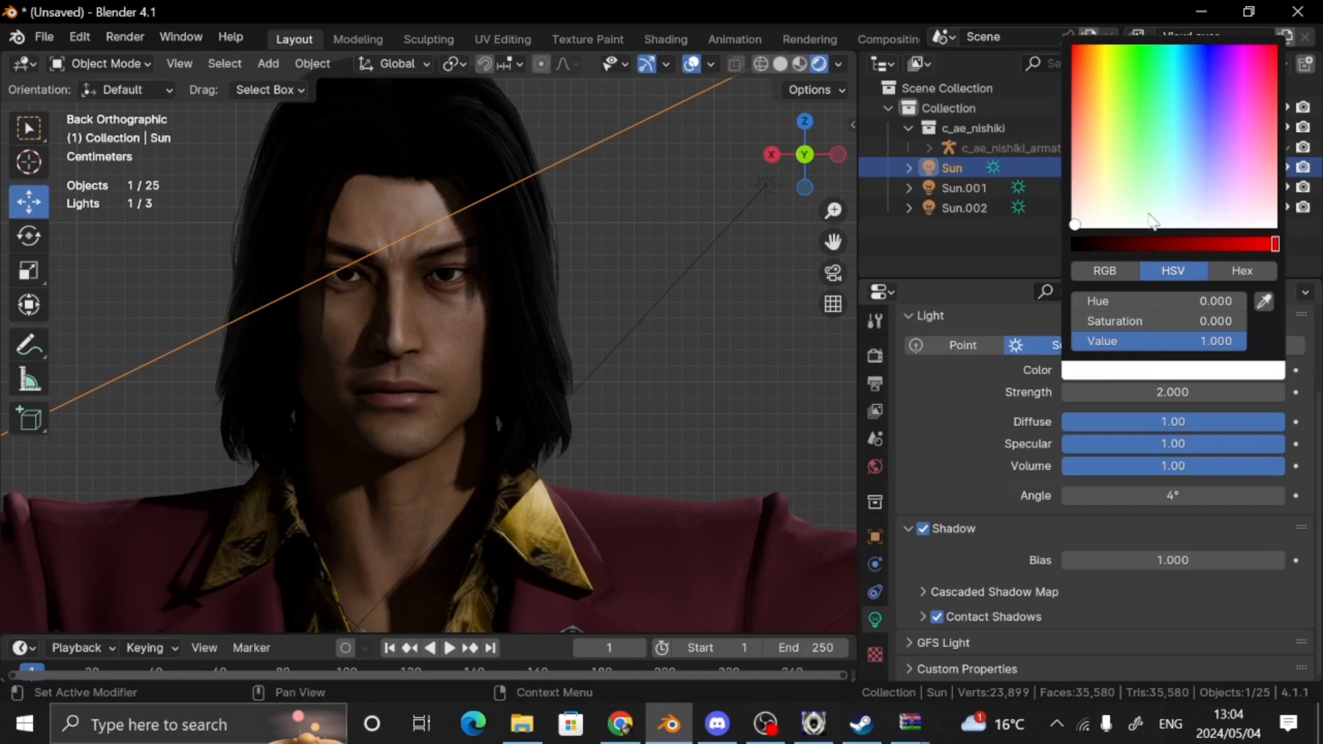
{"action": "left_click", "coordinate": [1113, 393]}
{"action": "type", "text": "2.0"}
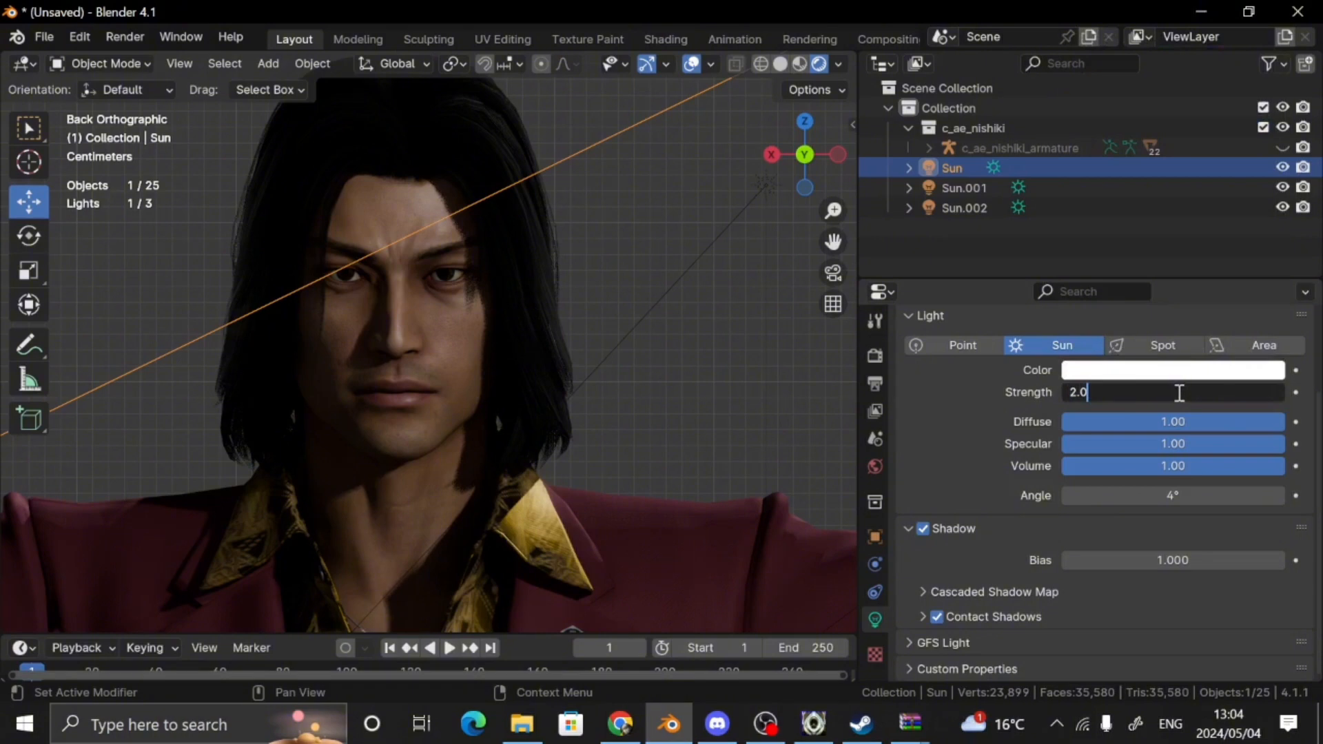
{"action": "key", "text": "BackSpace"}
{"action": "key", "text": "BackSpace"}
{"action": "key", "text": "BackSpace"}
{"action": "type", "text": "4"}
{"action": "key", "text": "Return"}
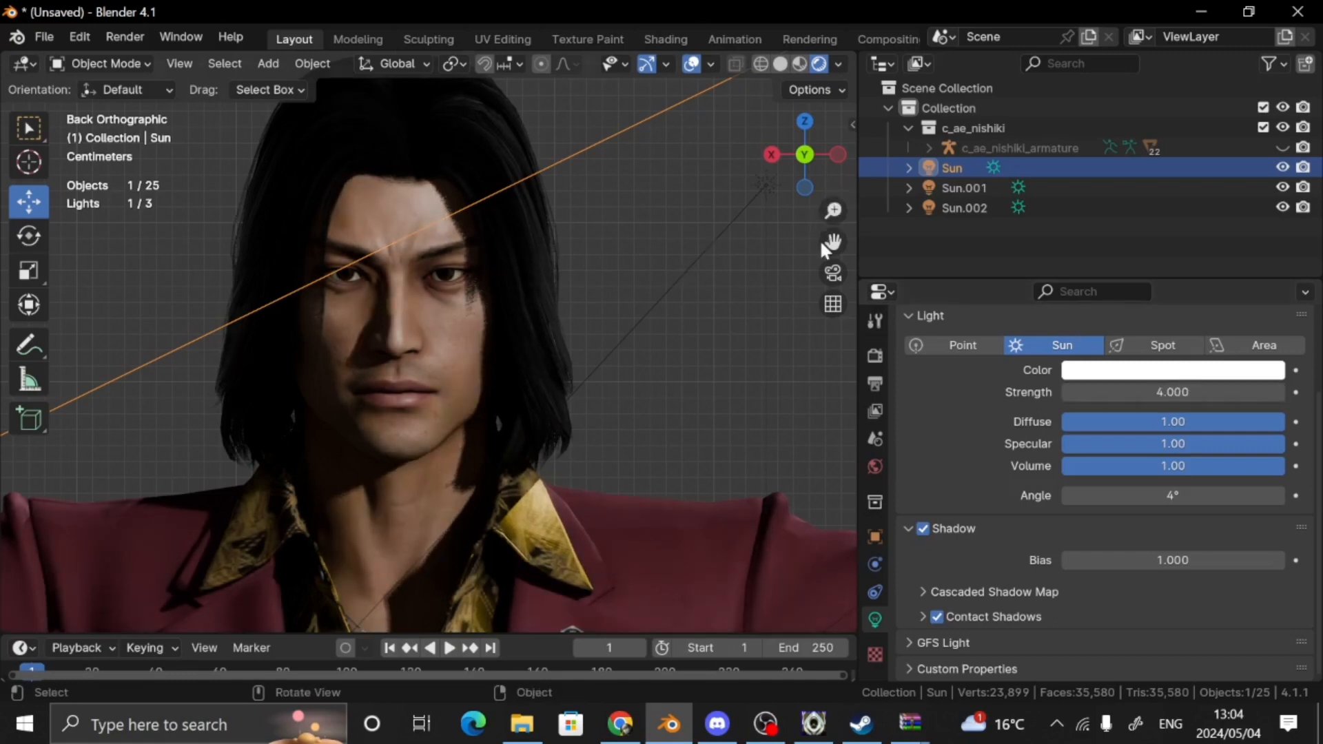
Examine the hair mesh's material slots and shader textures alongside the Sun.001 light
{"action": "left_click", "coordinate": [655, 304]}
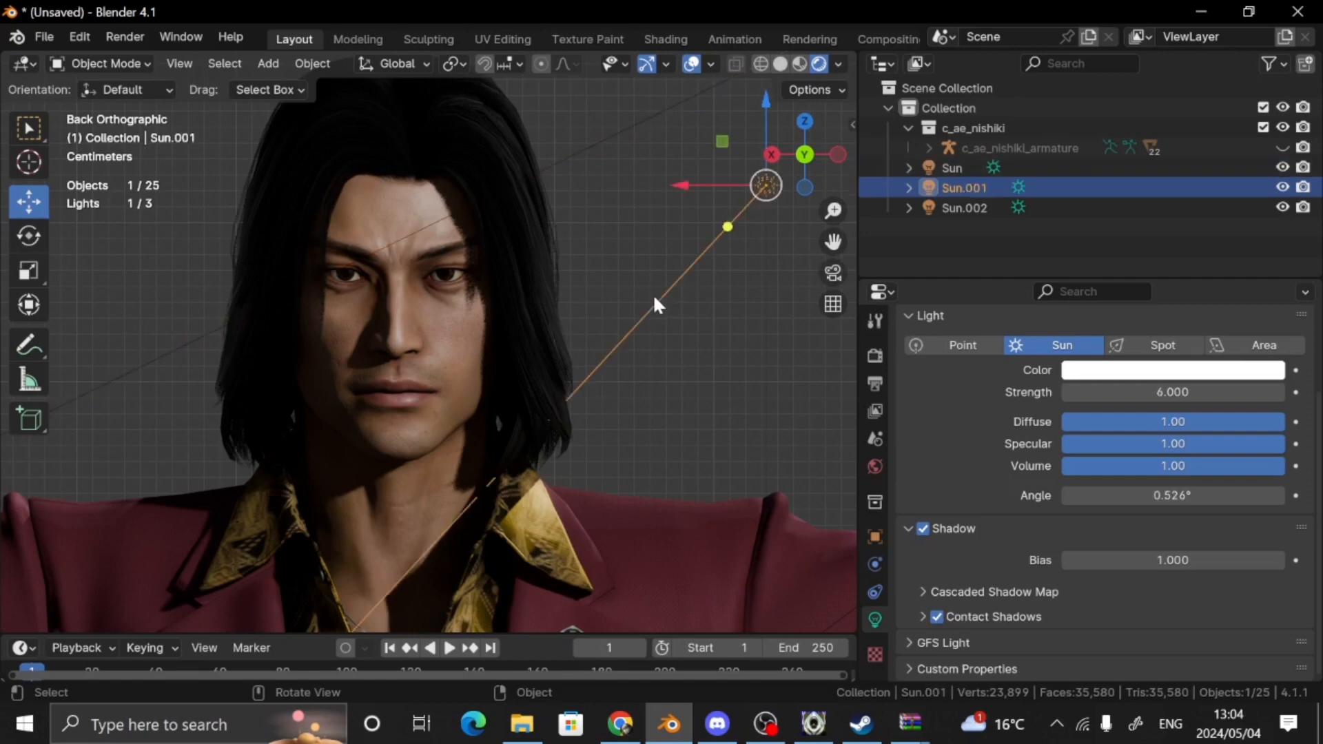
{"action": "scroll", "coordinate": [584, 316], "scroll_direction": "down", "scroll_amount": 2}
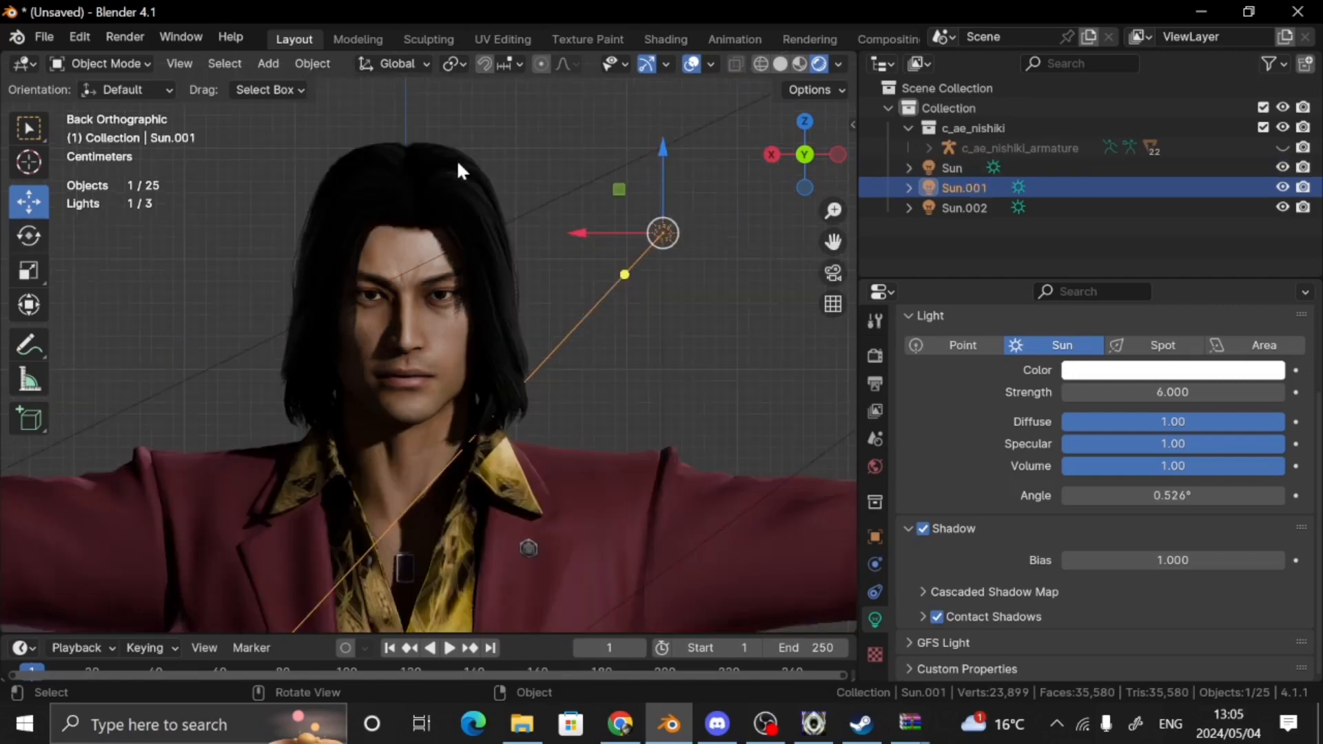
{"action": "left_click", "coordinate": [481, 192]}
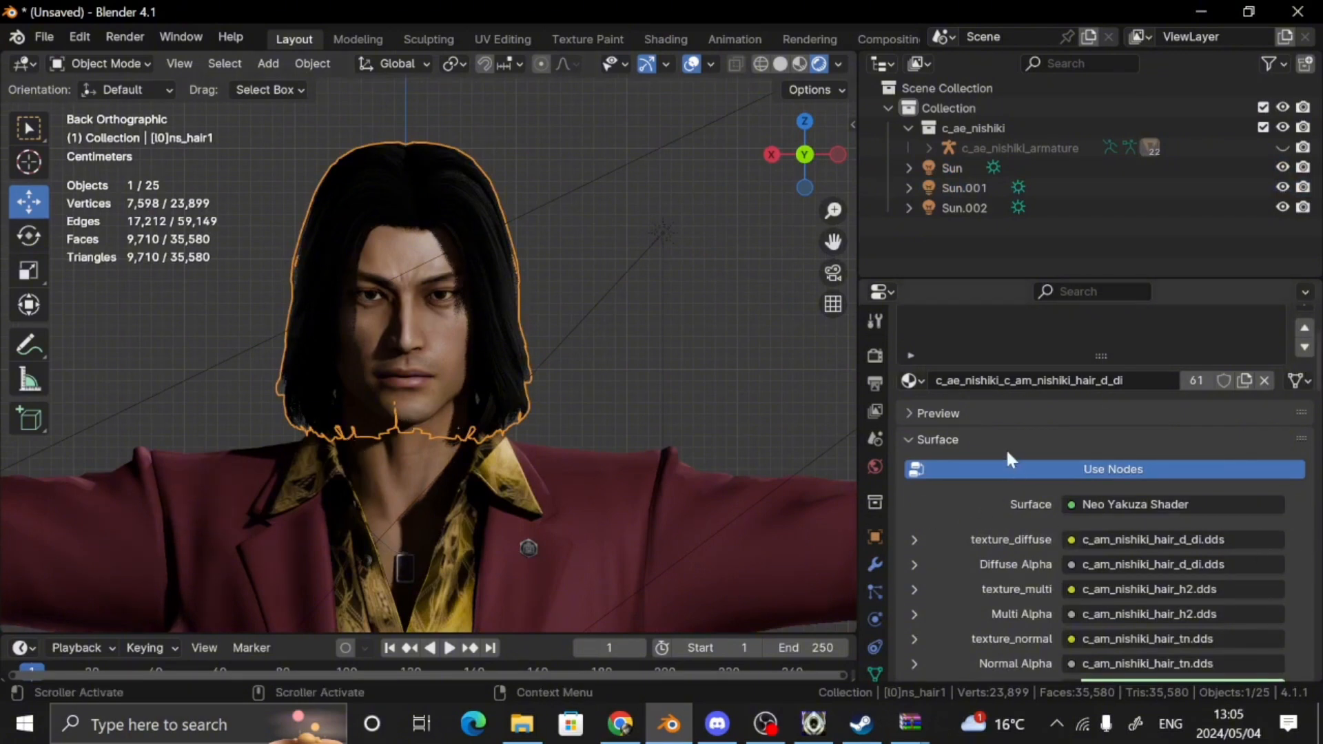
{"action": "scroll", "coordinate": [1006, 448], "scroll_direction": "down", "scroll_amount": 1}
{"action": "scroll", "coordinate": [1007, 442], "scroll_direction": "up", "scroll_amount": 5}
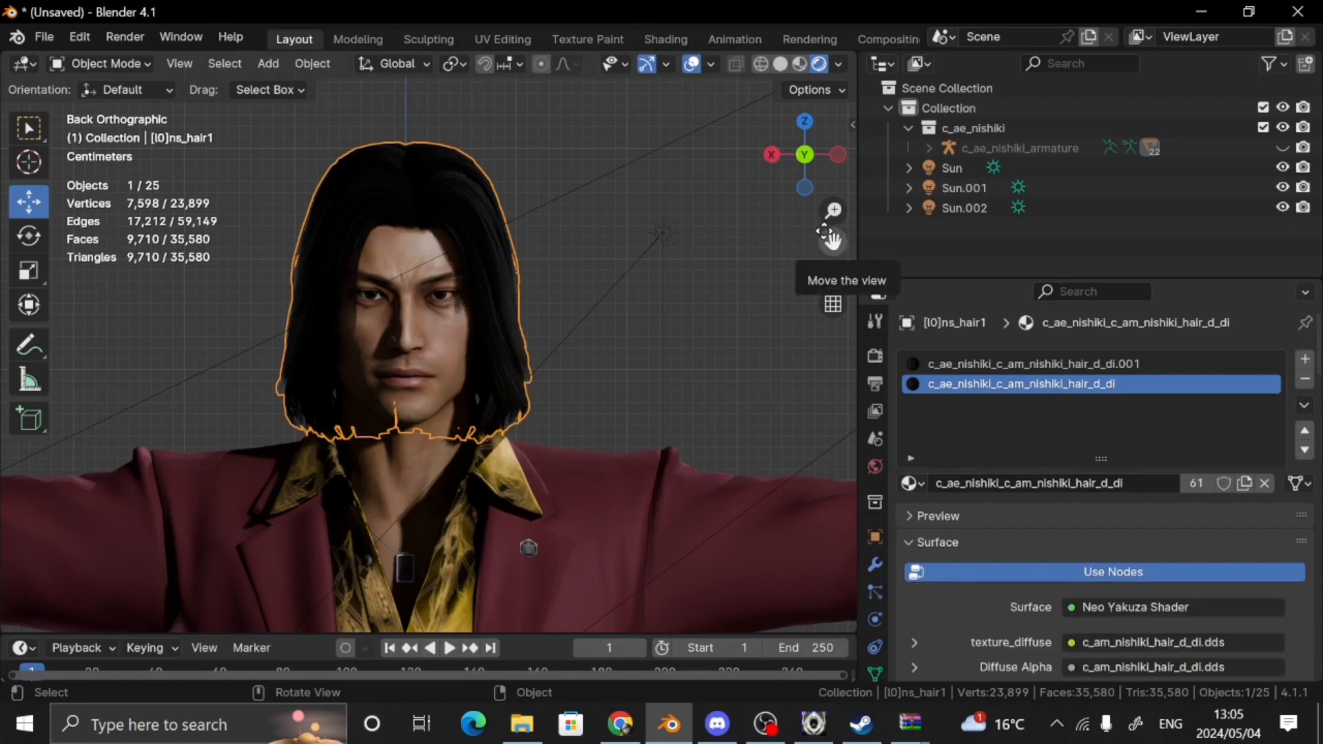
{"action": "left_click", "coordinate": [663, 234]}
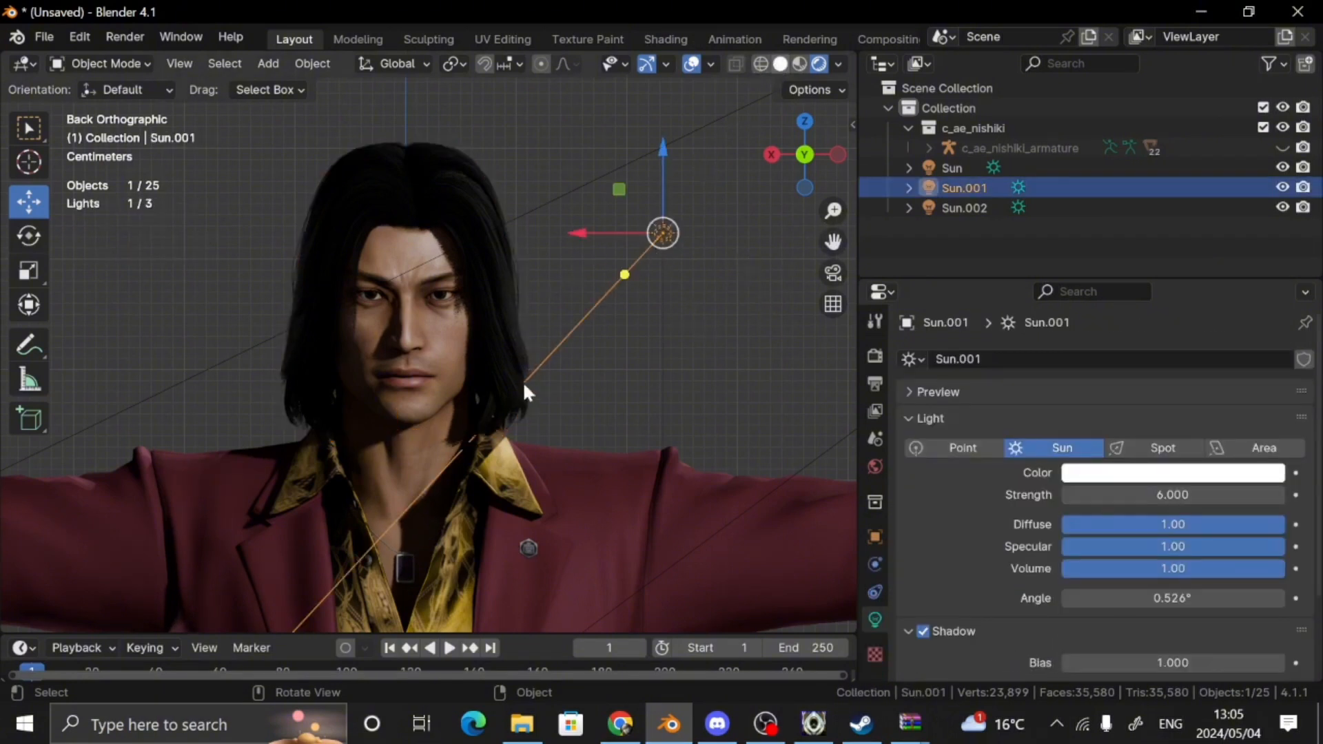
Show the viewport in solid shading and convert all triangles of the hair mesh to quads
{"action": "key", "text": "z"}
{"action": "left_click", "coordinate": [530, 299]}
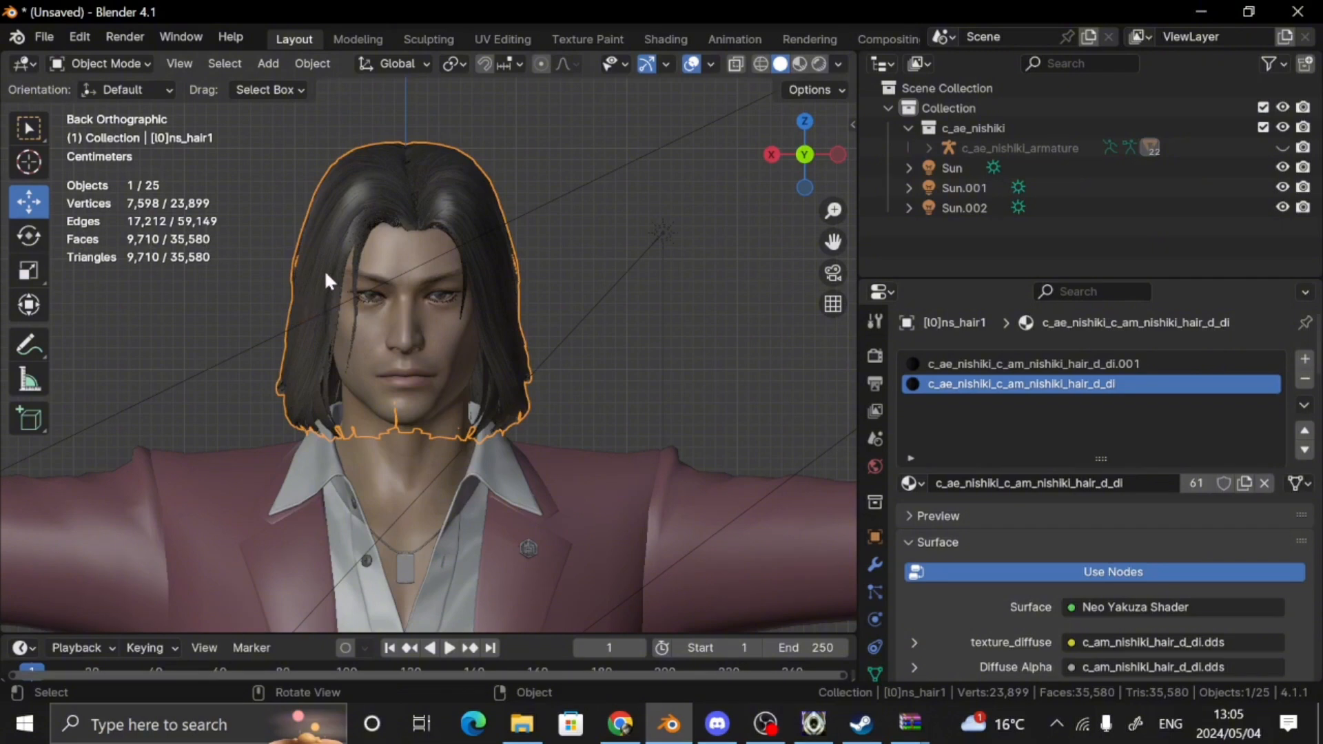
{"action": "key", "text": "Tab"}
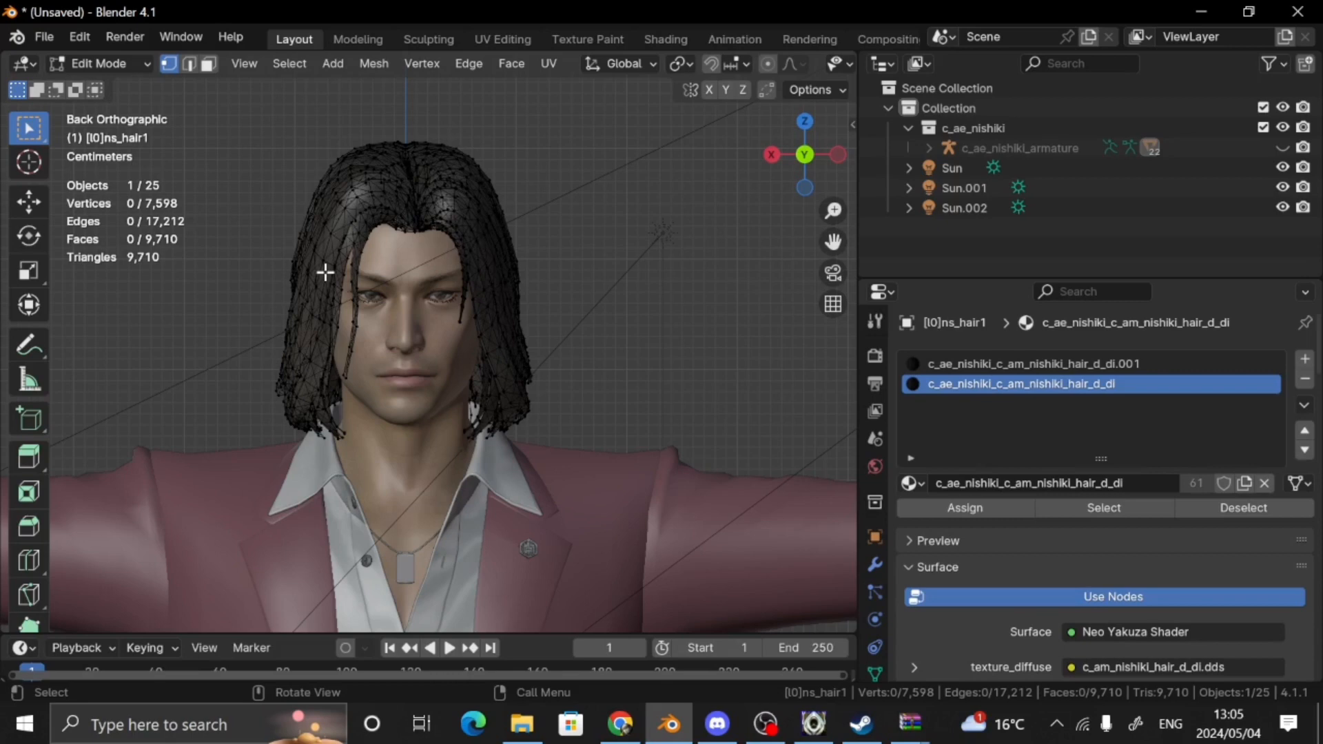
{"action": "key", "text": "a"}
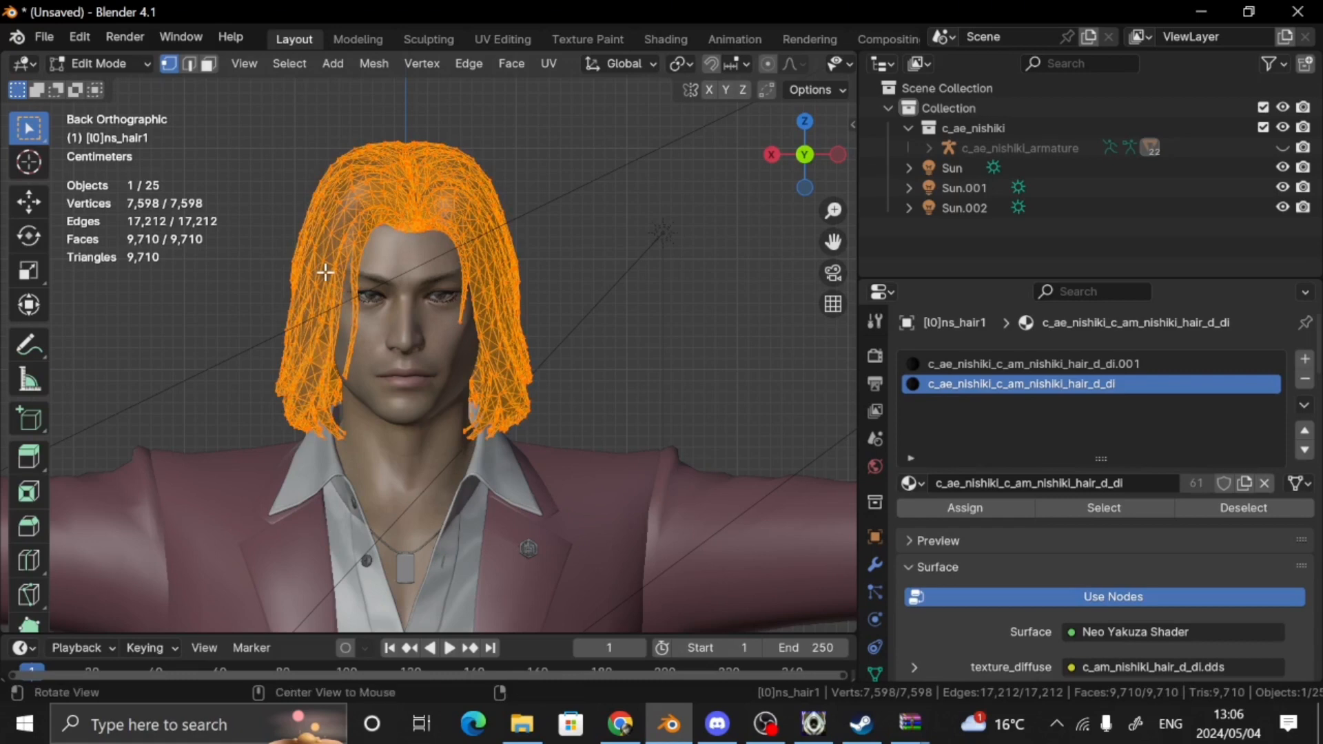
{"action": "key", "text": "alt+j"}
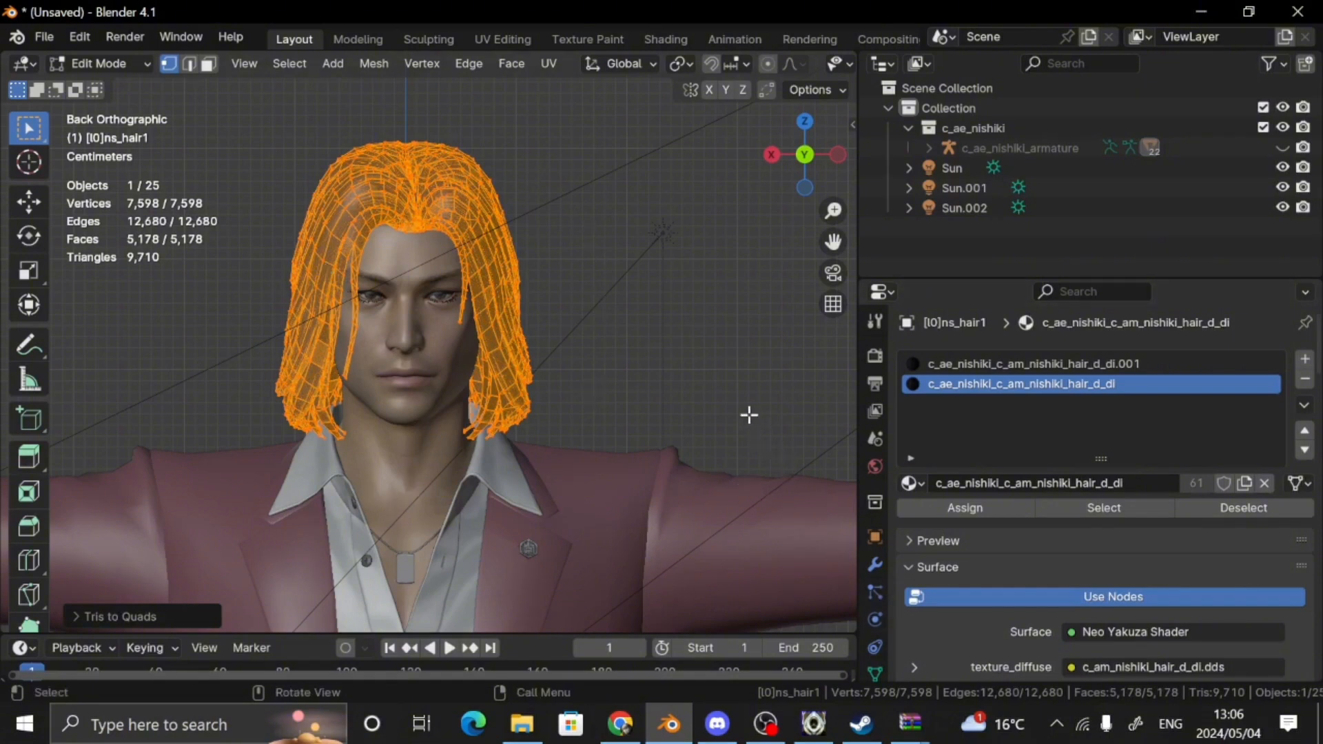
{"action": "key", "text": "Tab"}
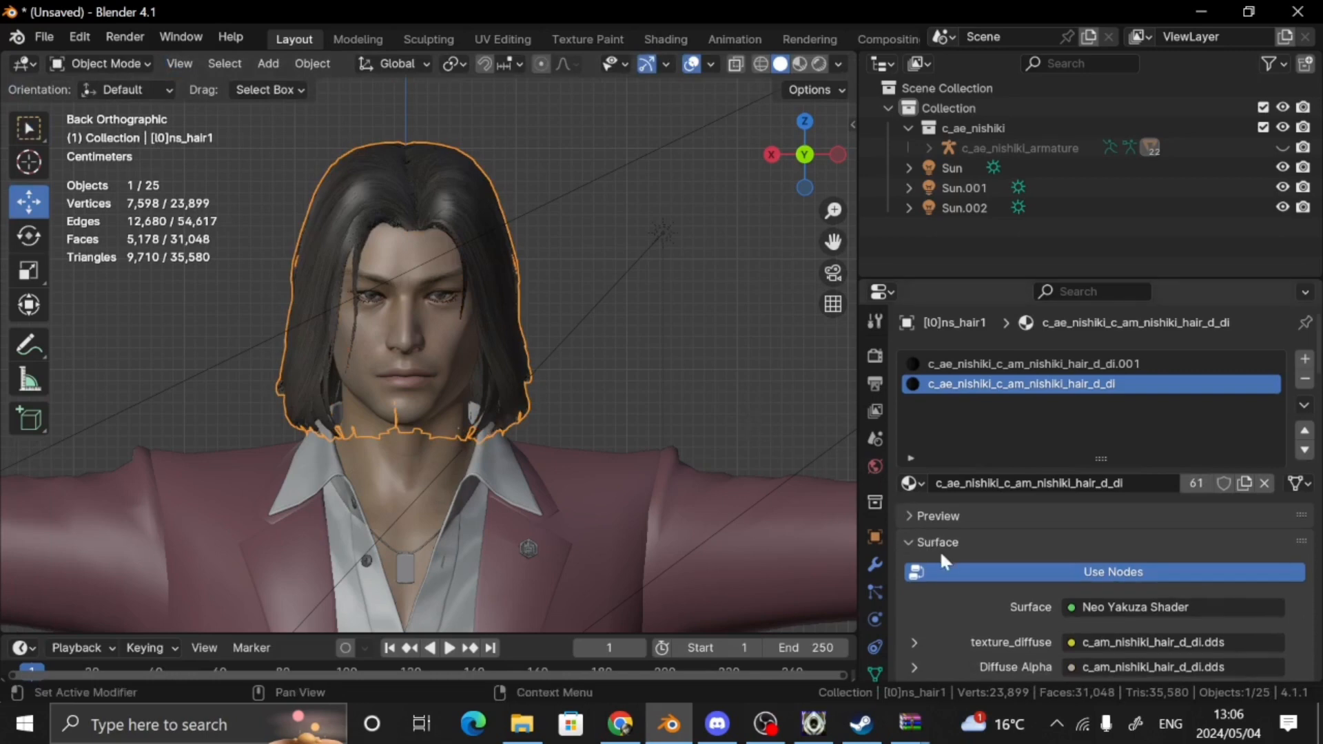
Add a Subdivision Surface modifier to the hair mesh and deselect it
{"action": "left_click", "coordinate": [872, 565]}
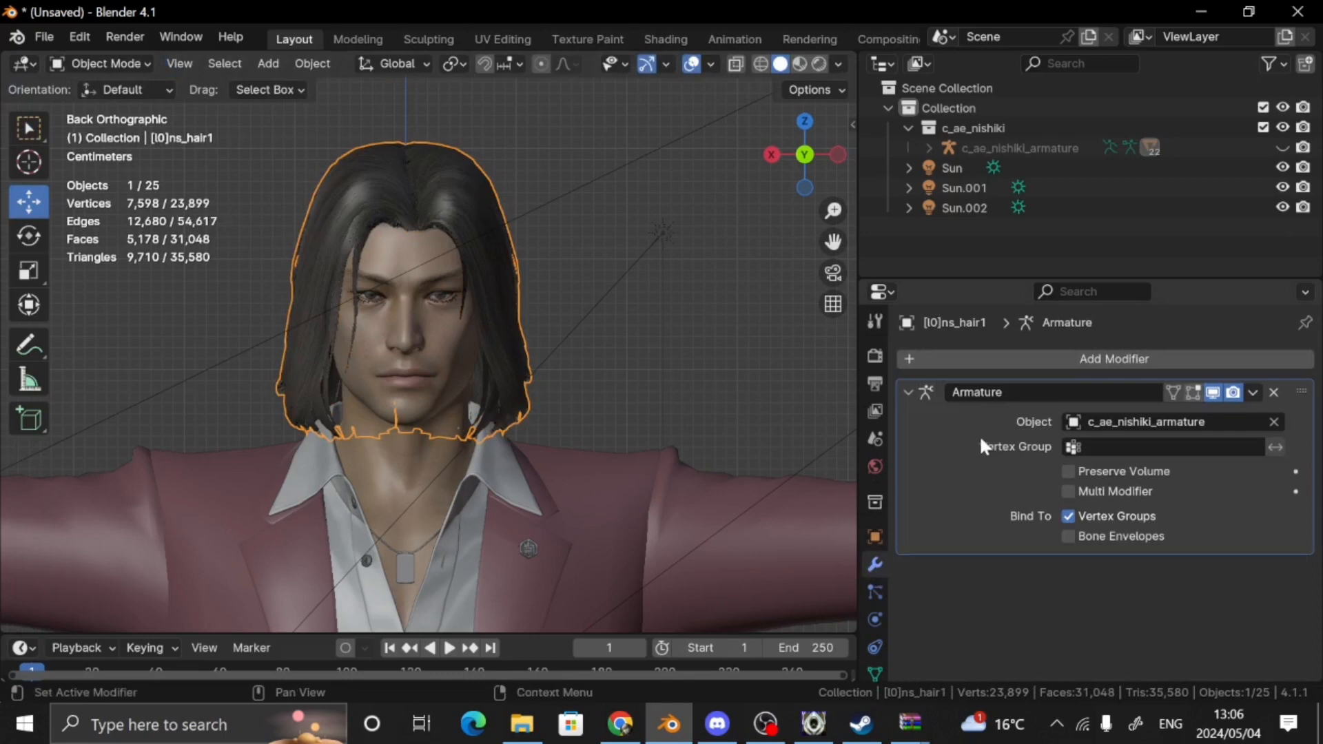
{"action": "left_click", "coordinate": [1046, 361]}
{"action": "mouse_move", "coordinate": [1048, 372]}
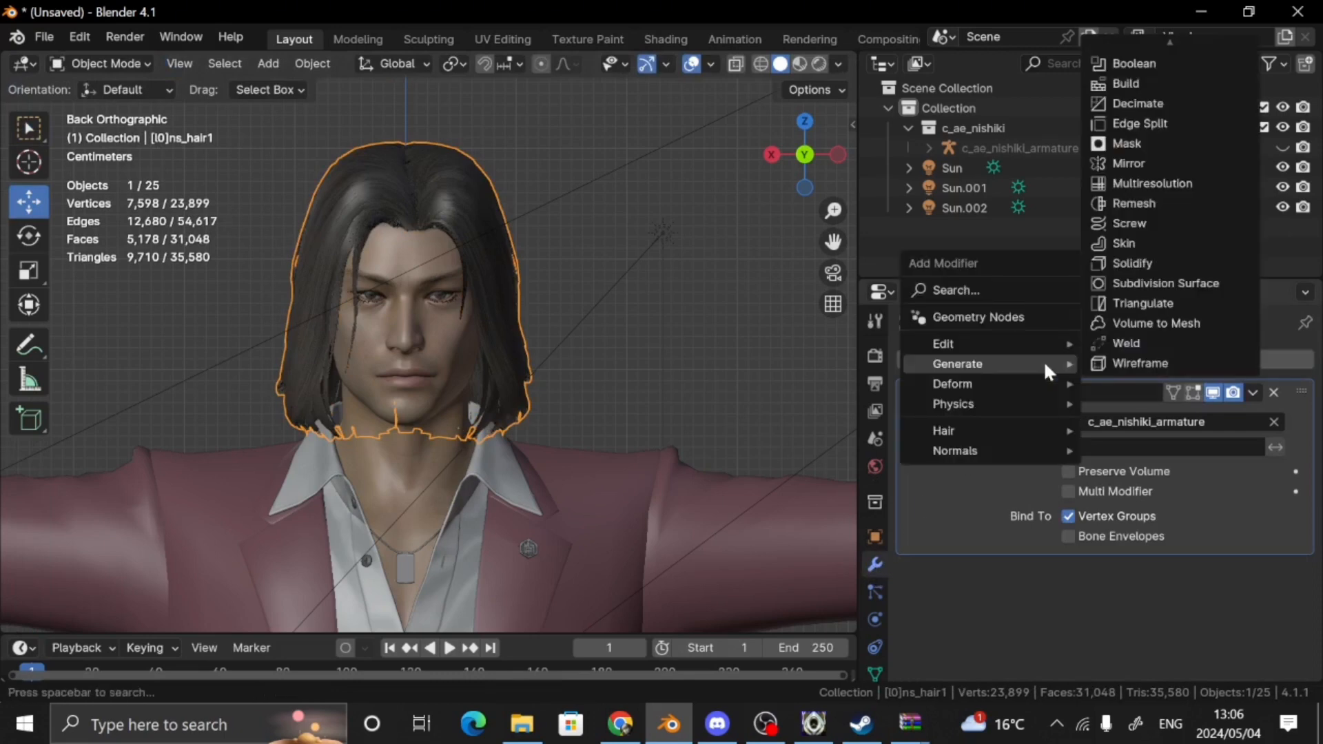
{"action": "left_click", "coordinate": [1100, 285]}
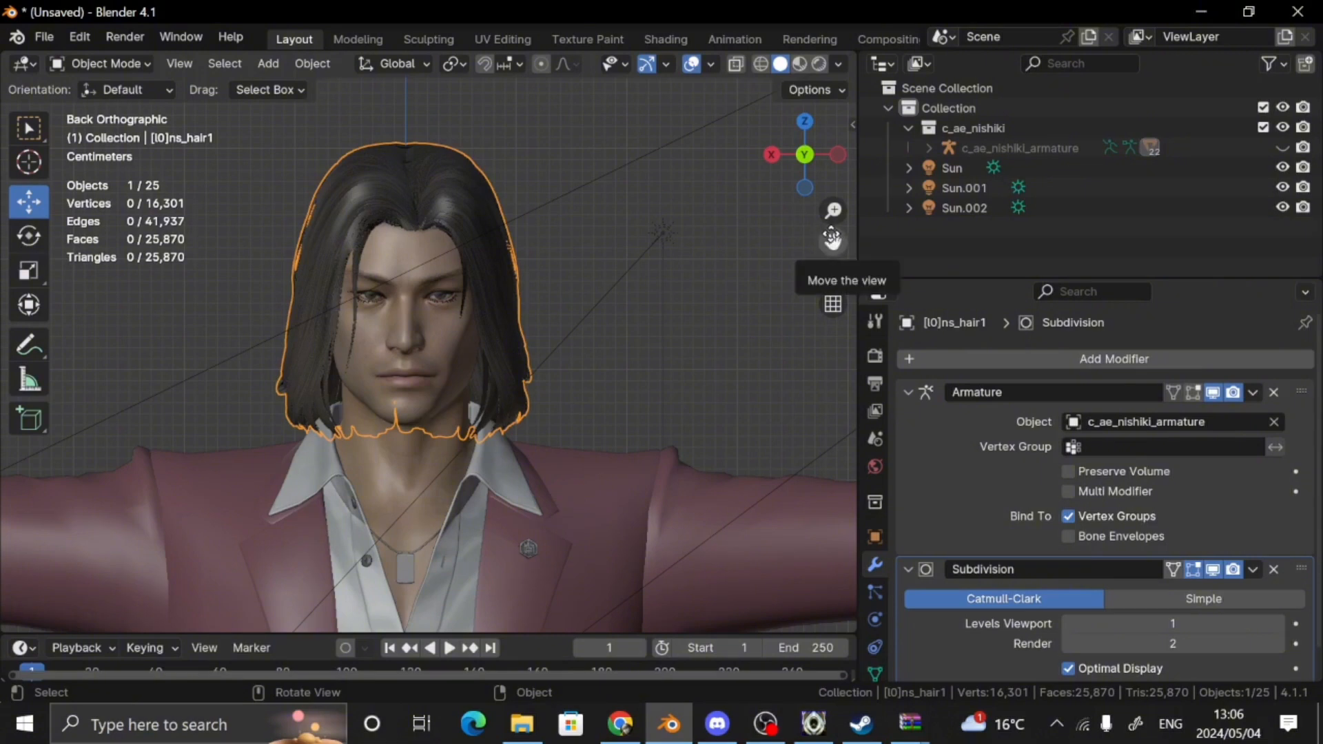
{"action": "left_click", "coordinate": [609, 317]}
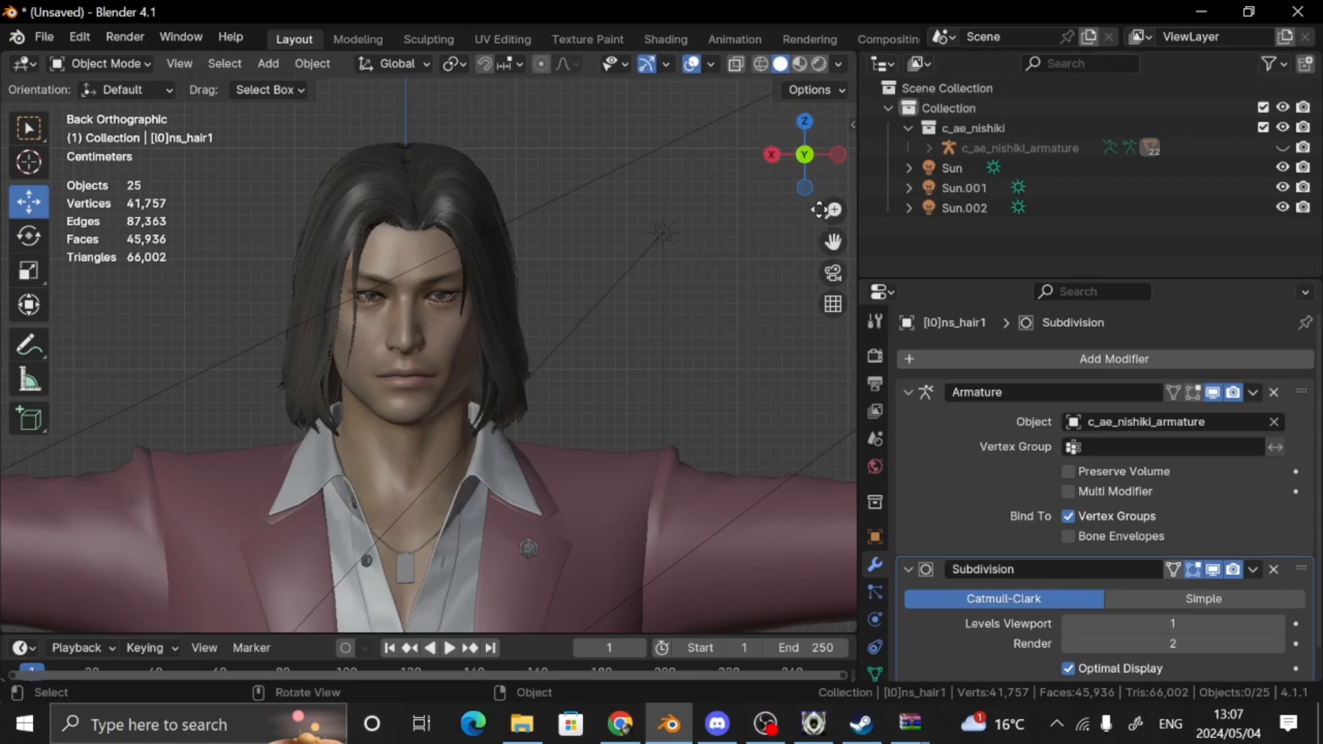
Examine the subdivided hair in the left and right side views and the hand mesh's topology in Edit Mode
{"action": "mouse_move", "coordinate": [832, 210]}
{"action": "left_mouse_down"}
{"action": "mouse_move", "coordinate": [832, 236]}
{"action": "mouse_move", "coordinate": [832, 211]}
{"action": "left_mouse_up"}
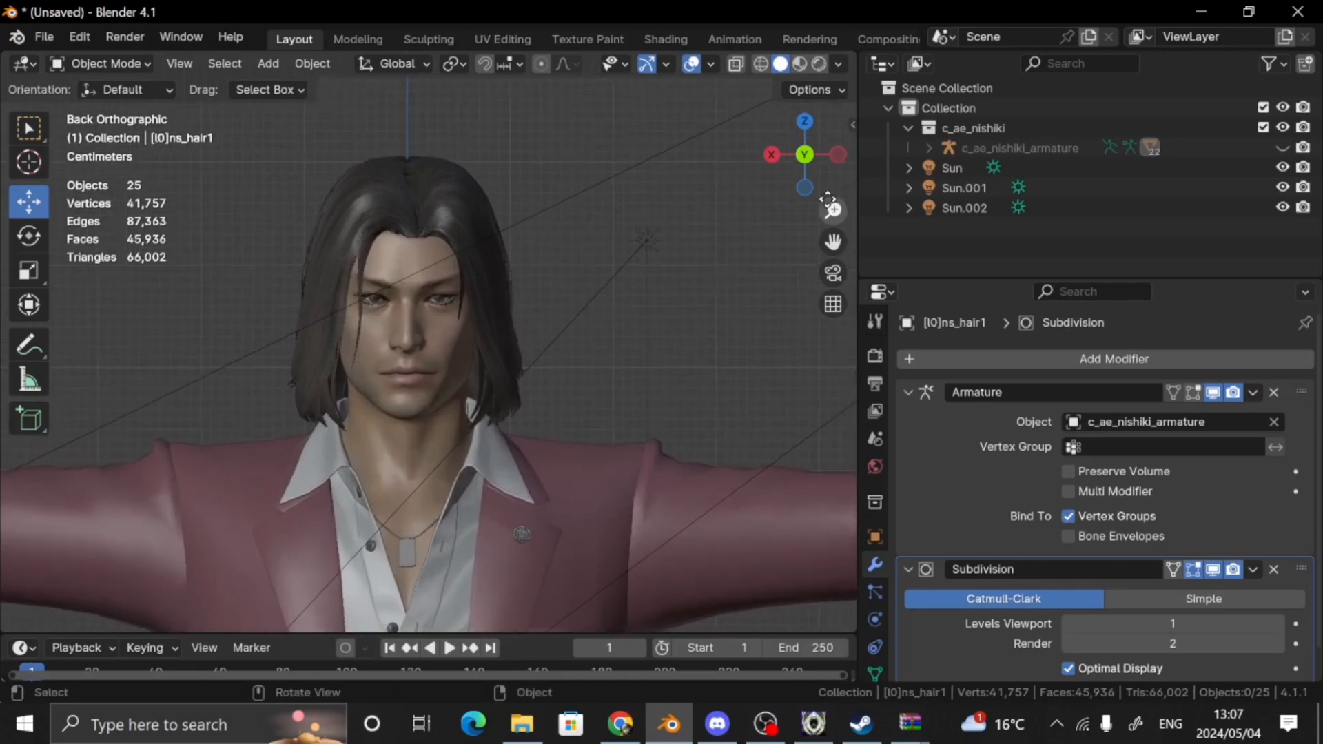
{"action": "left_click", "coordinate": [834, 153]}
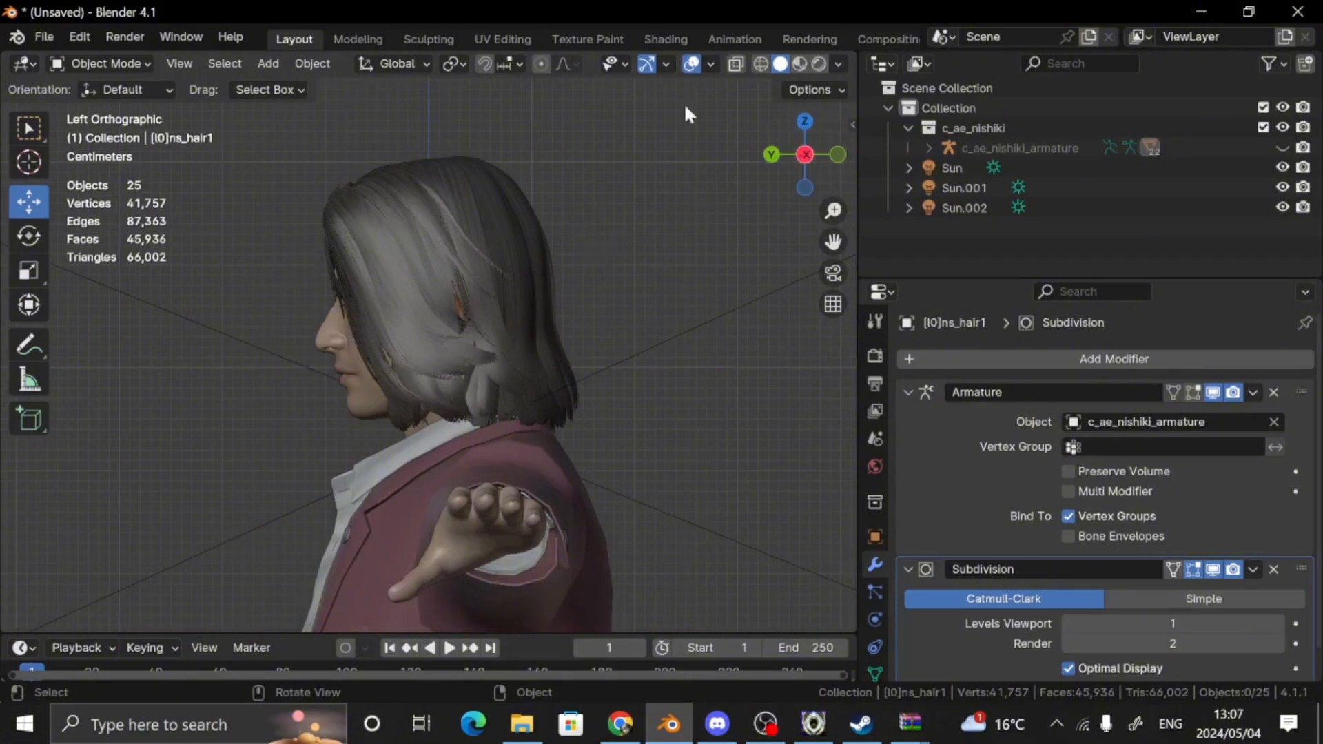
{"action": "left_click", "coordinate": [804, 155]}
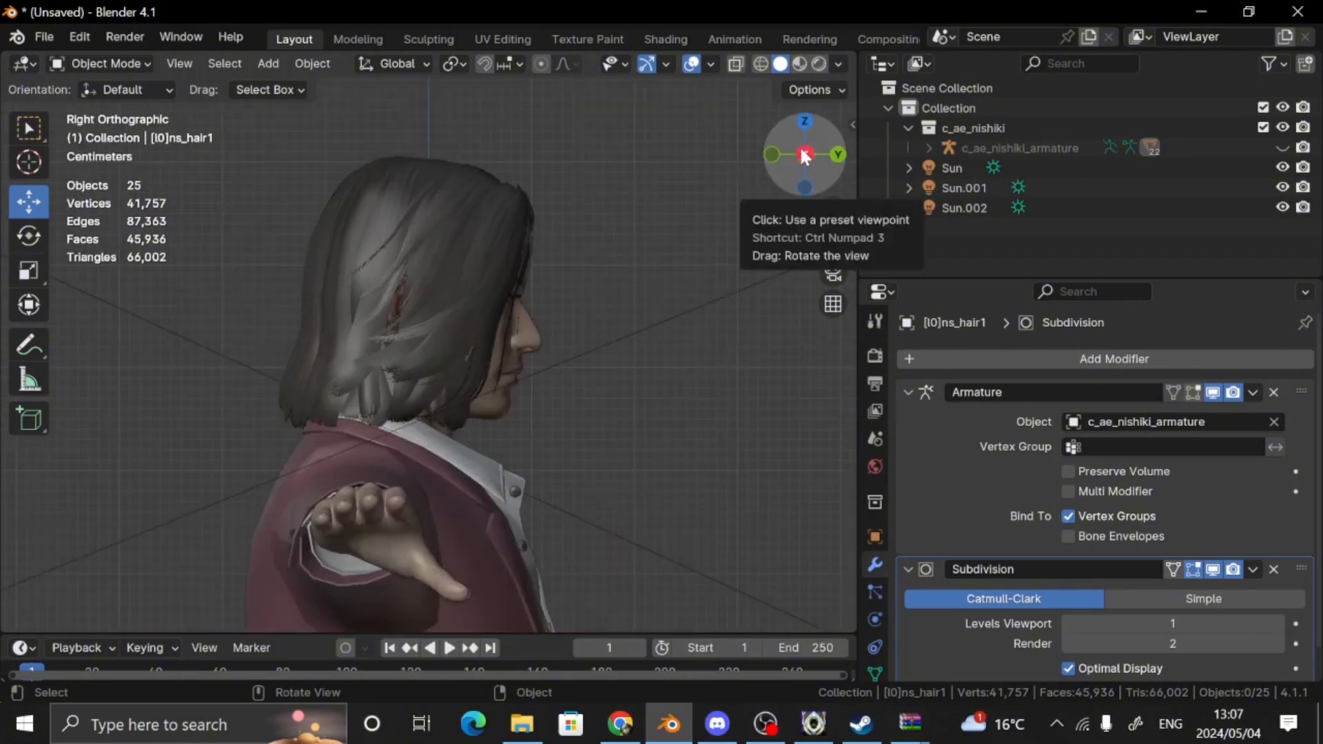
{"action": "left_click", "coordinate": [804, 155]}
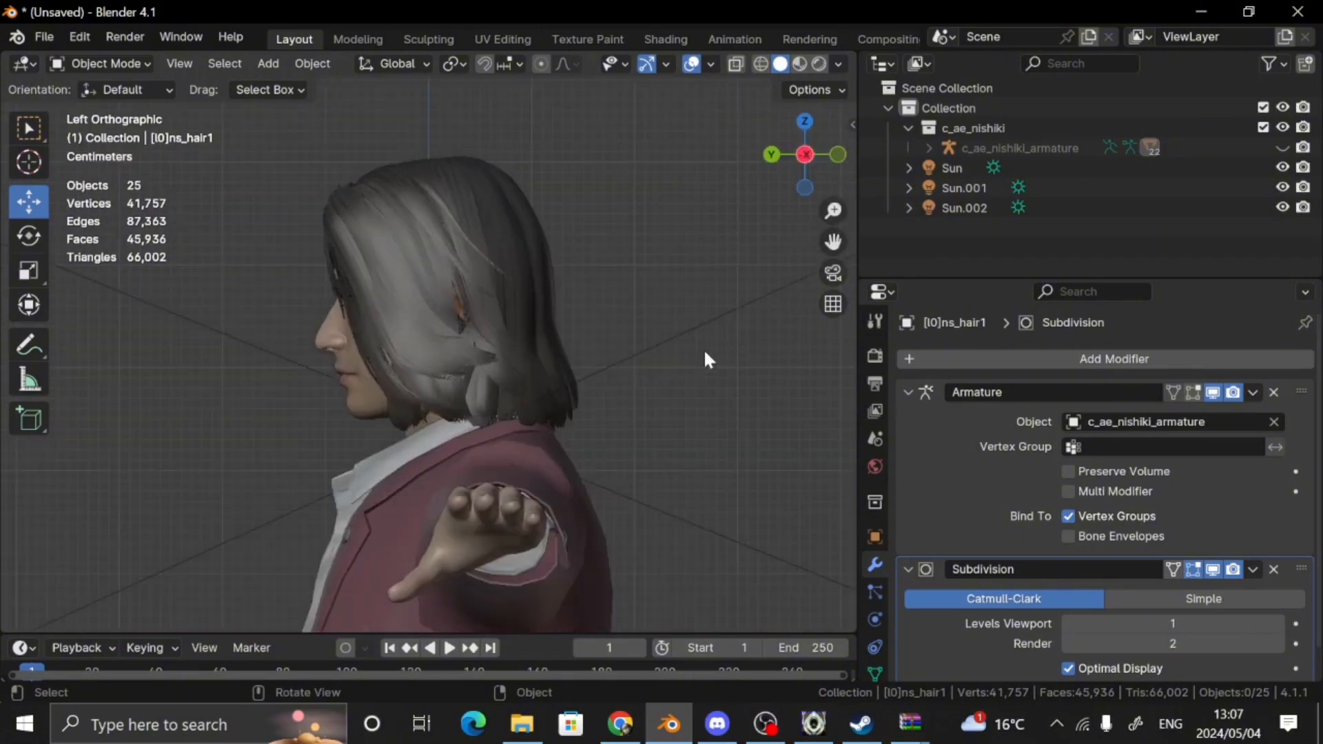
{"action": "left_click", "coordinate": [481, 530]}
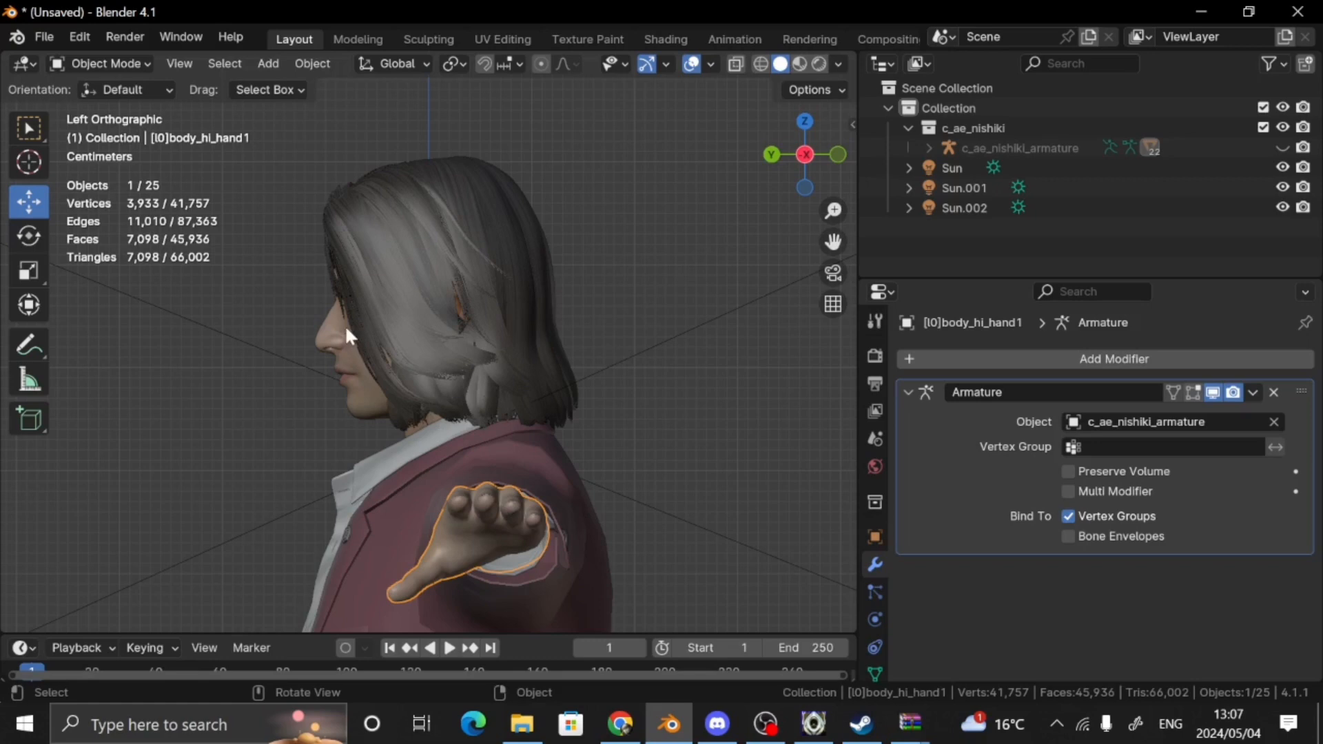
{"action": "key", "text": "Tab"}
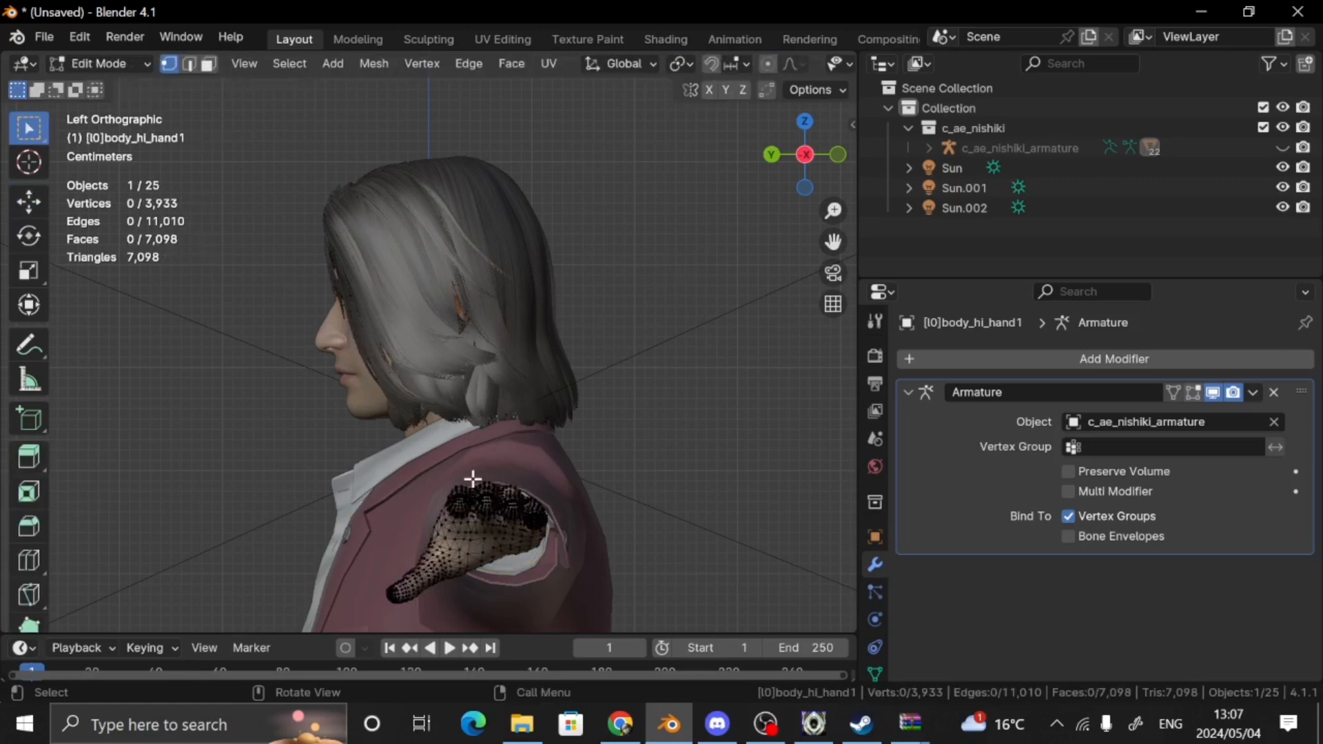
{"action": "left_click", "coordinate": [773, 155]}
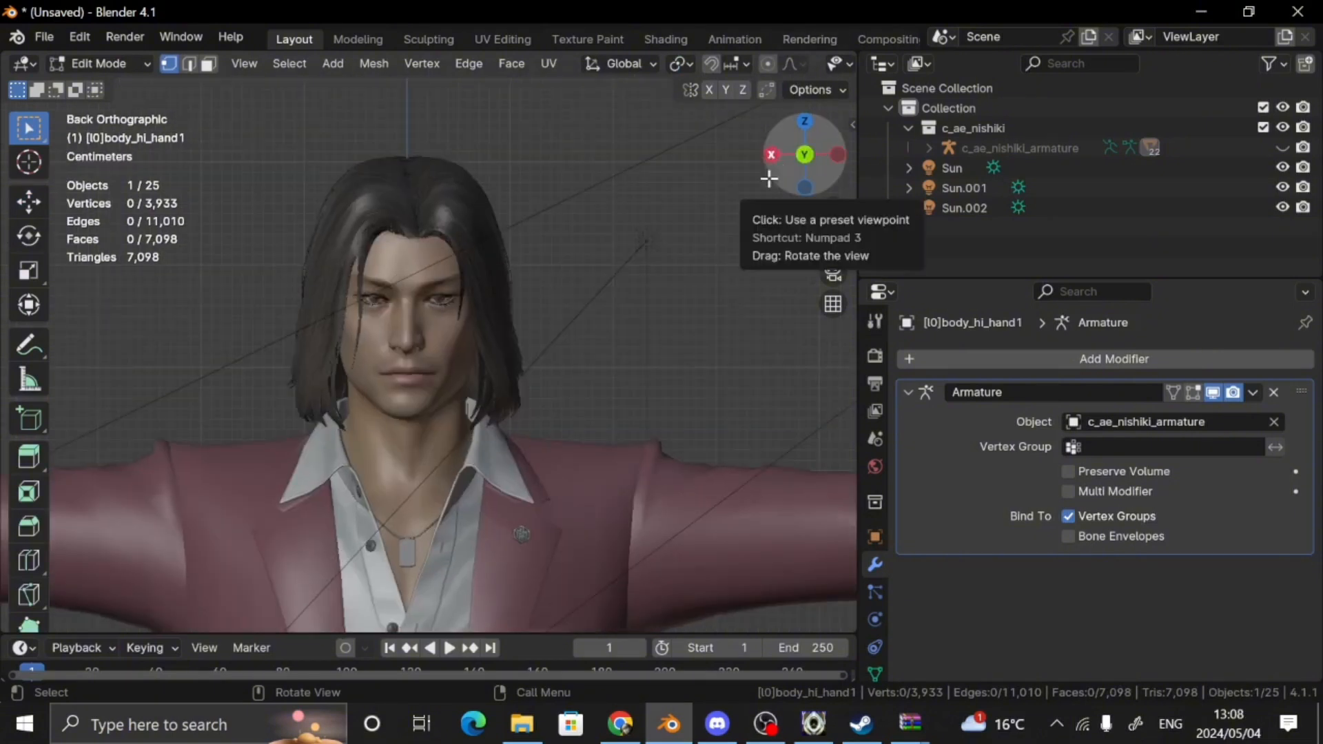
{"action": "left_click_drag", "start_coordinate": [833, 242], "coordinate": [759, 271]}
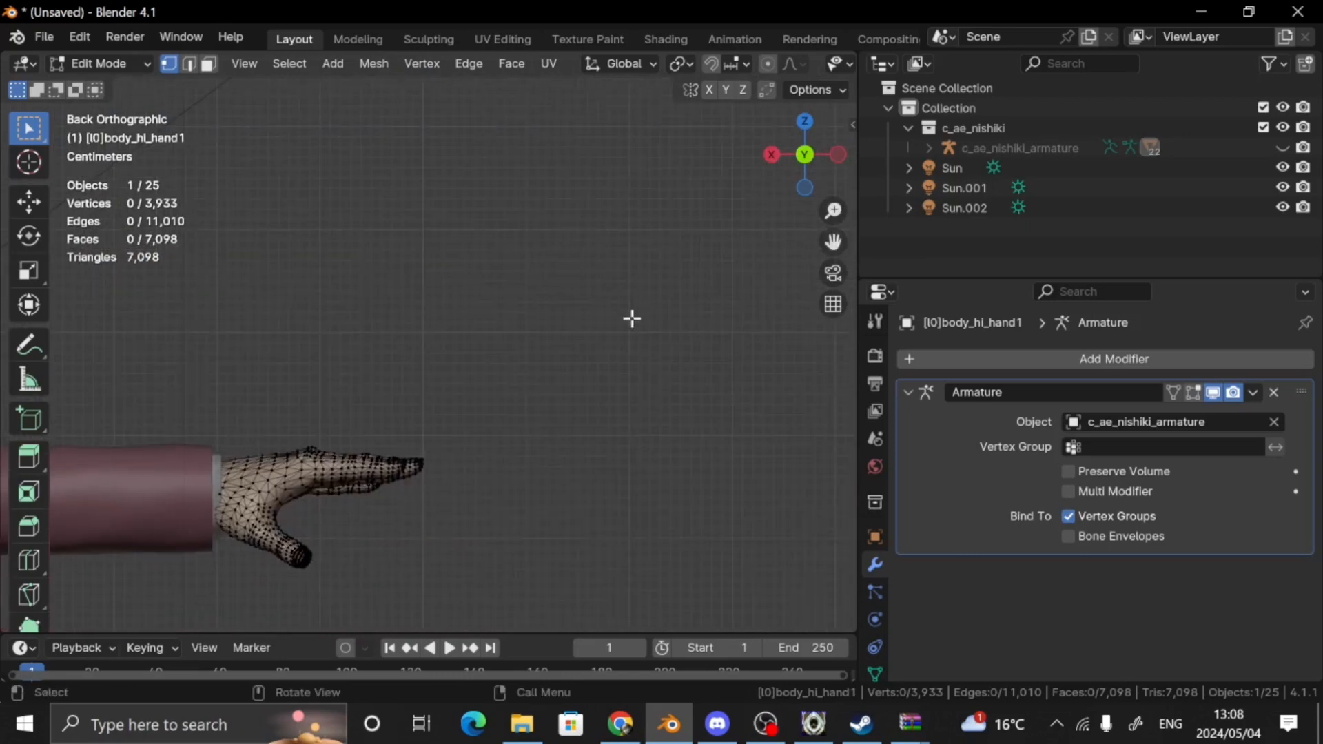
{"action": "key", "text": "Tab"}
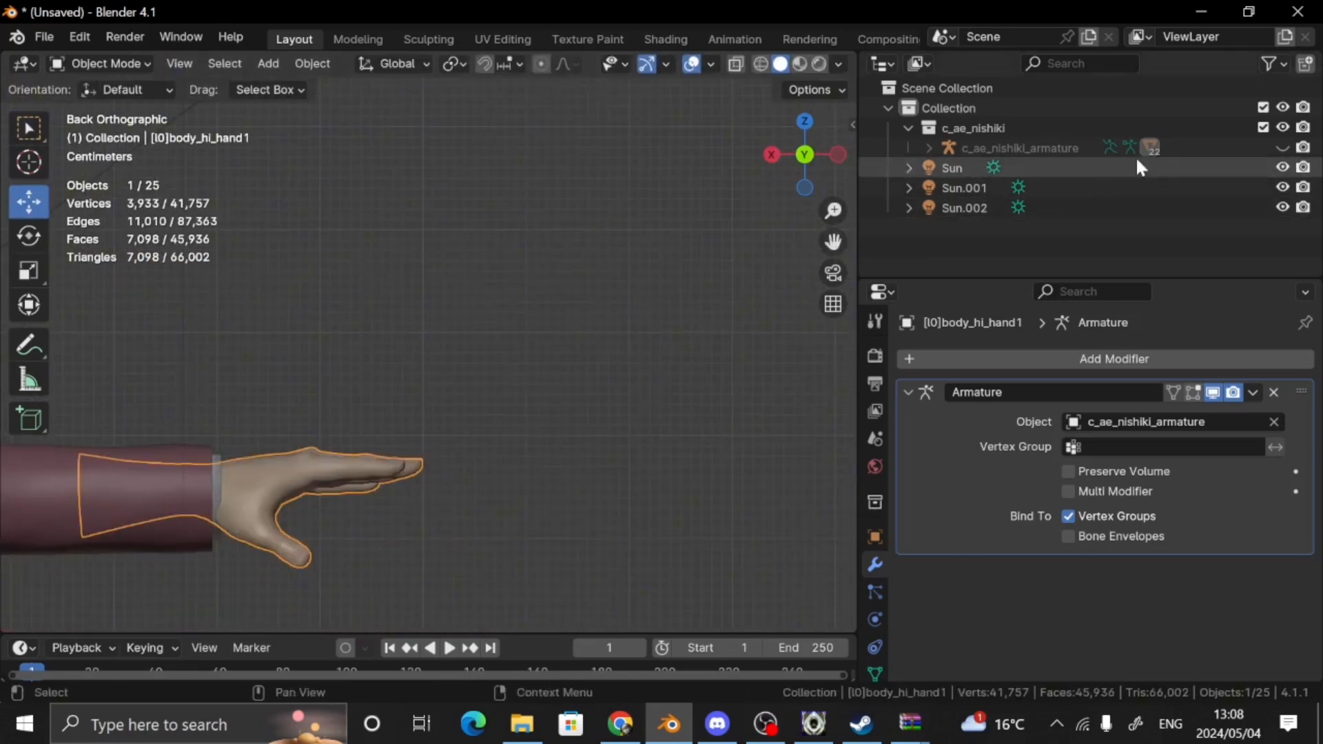
Unhide c_ae_nishiki_armature and select it at the character's hand
{"action": "left_click", "coordinate": [1280, 146]}
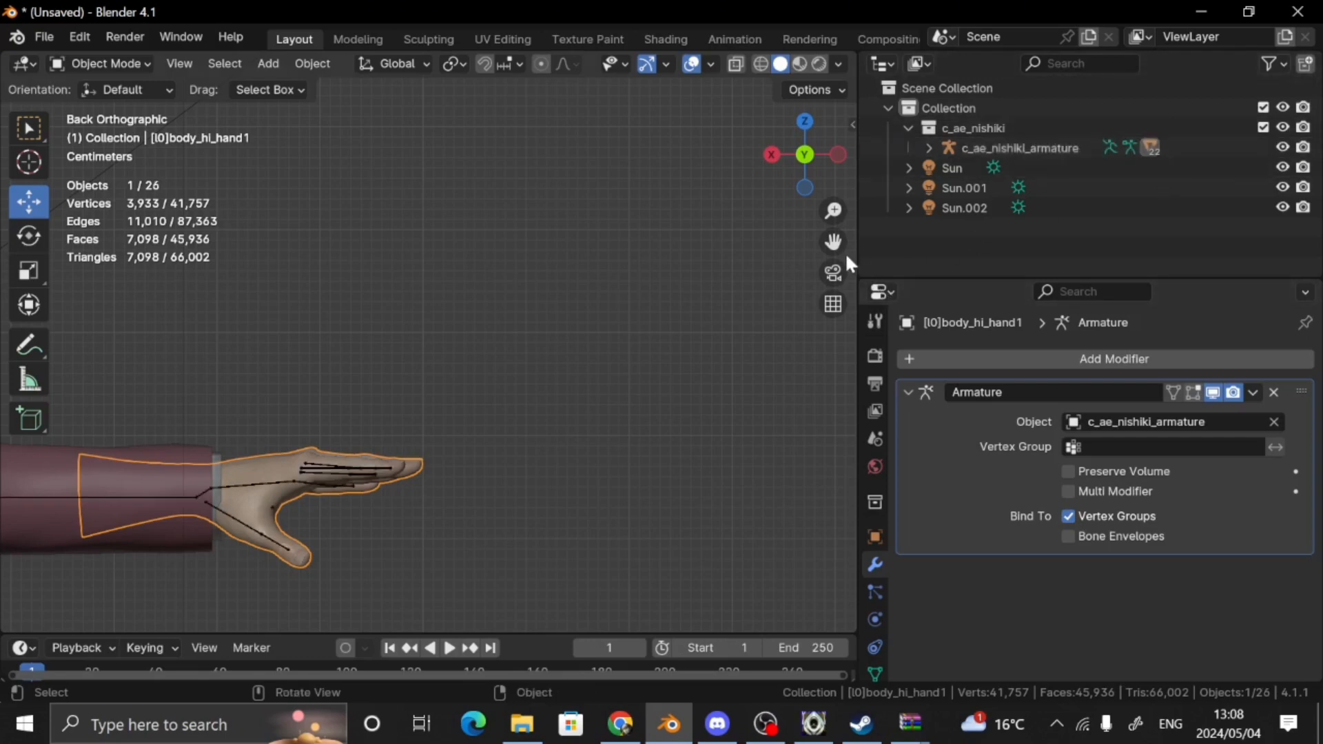
{"action": "left_click_drag", "start_coordinate": [835, 242], "coordinate": [1028, 153]}
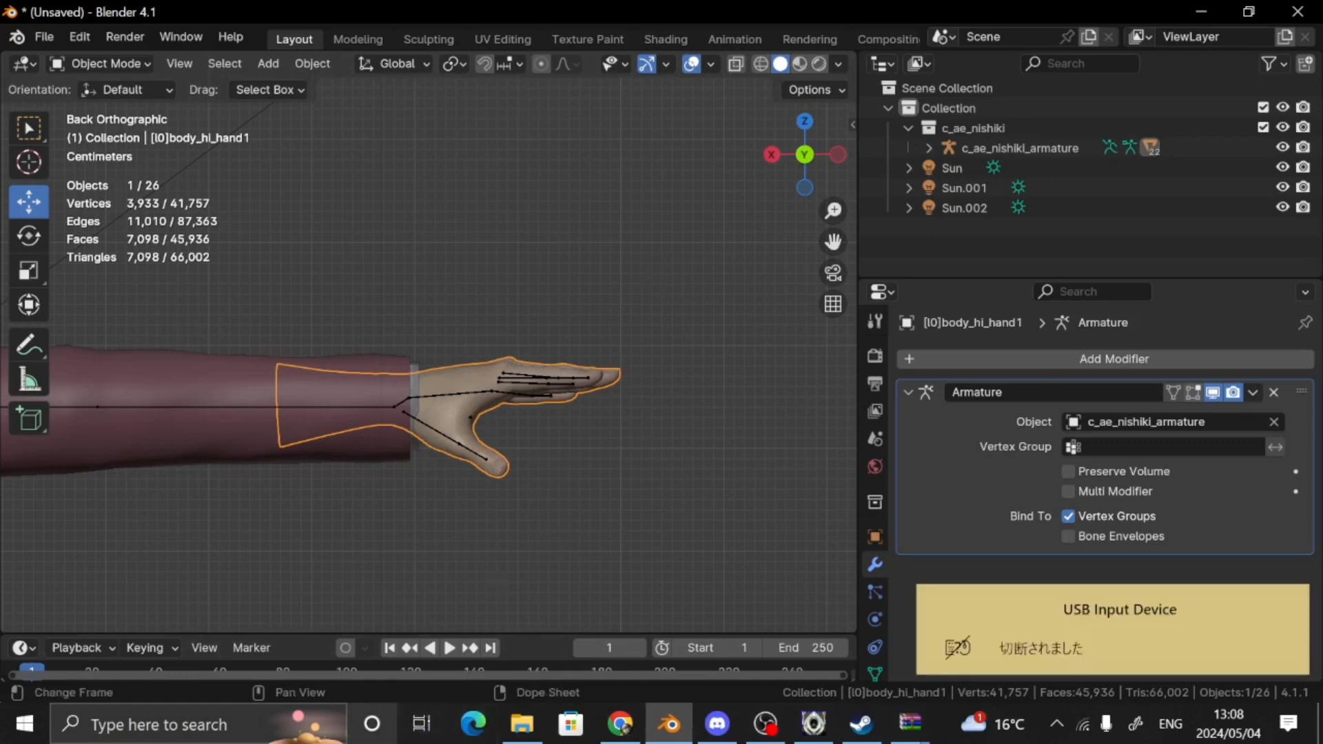
{"action": "scroll", "coordinate": [479, 366], "scroll_direction": "up", "scroll_amount": 3}
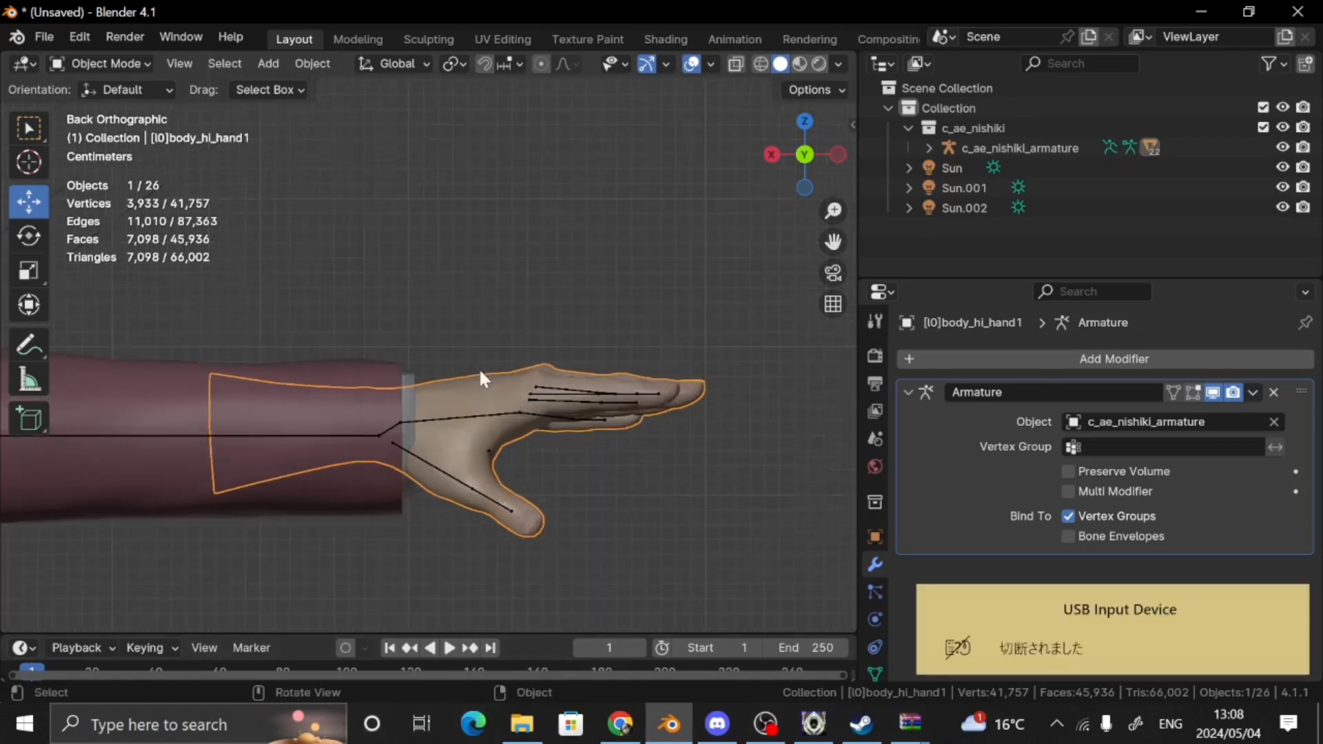
{"action": "left_click", "coordinate": [470, 436]}
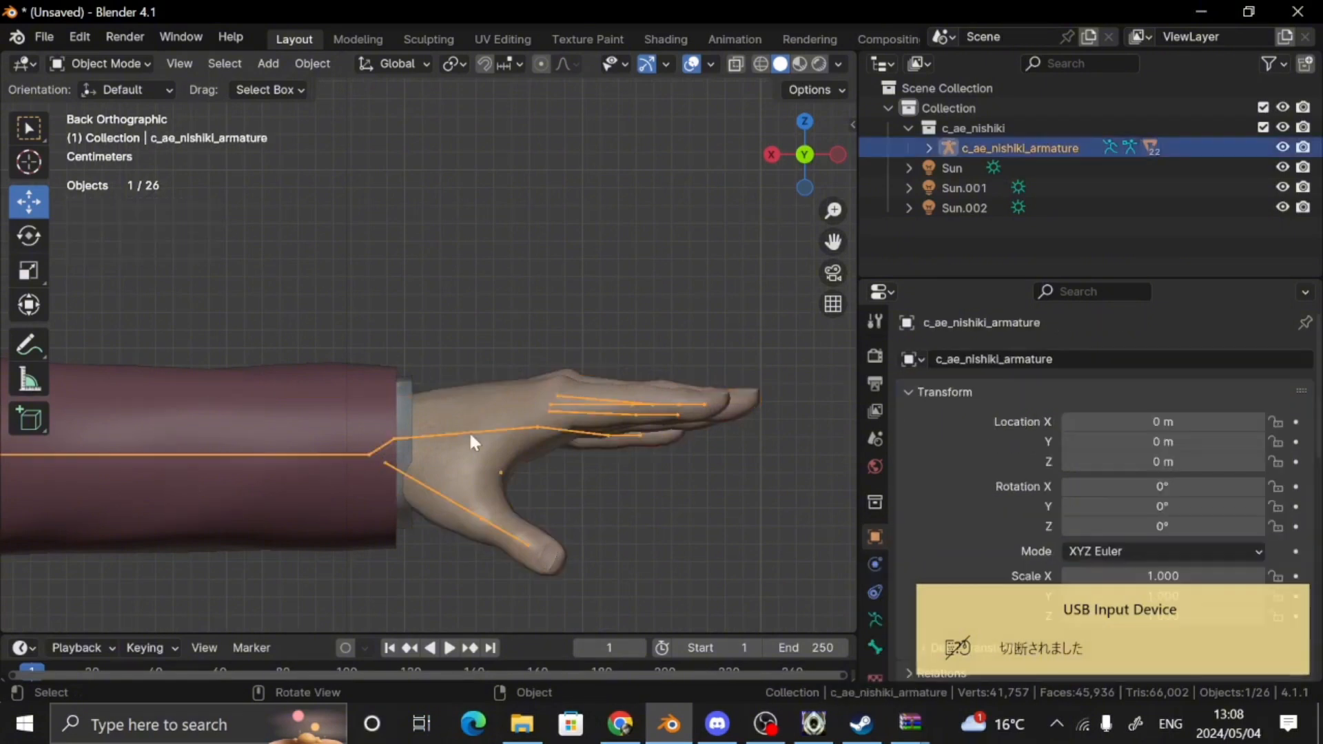
In Pose Mode, rotate the lower finger bones of the hand downward at the knuckles and curl their tips toward the palm
{"action": "left_click", "coordinate": [118, 67]}
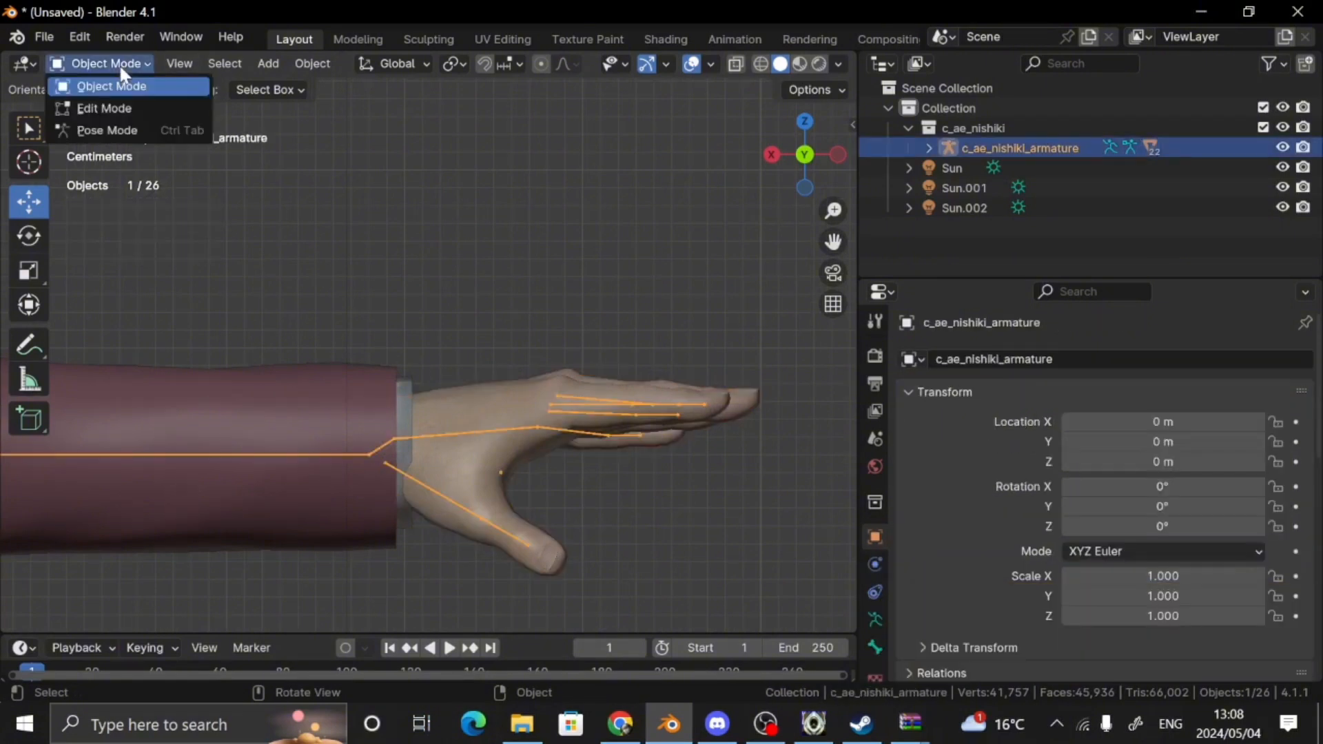
{"action": "left_click", "coordinate": [110, 127]}
{"action": "left_click_drag", "start_coordinate": [549, 441], "coordinate": [639, 400]}
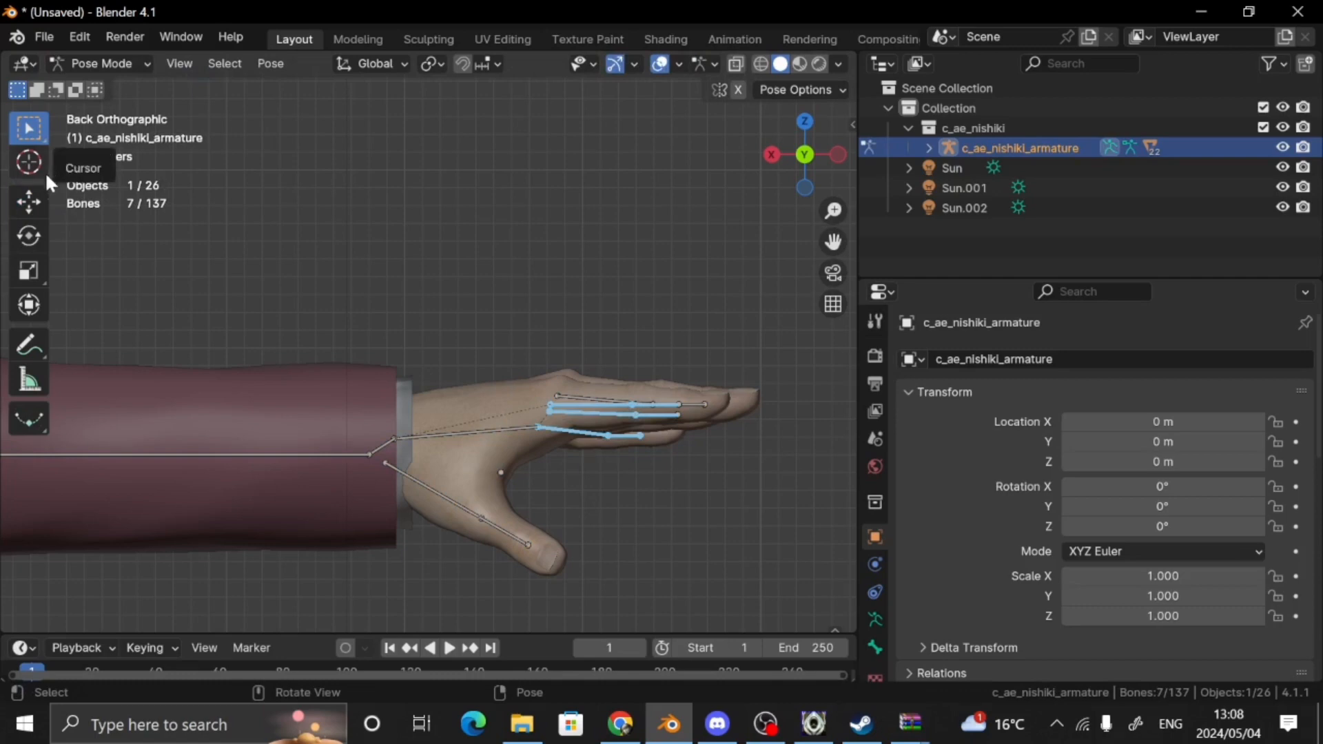
{"action": "left_click", "coordinate": [26, 242]}
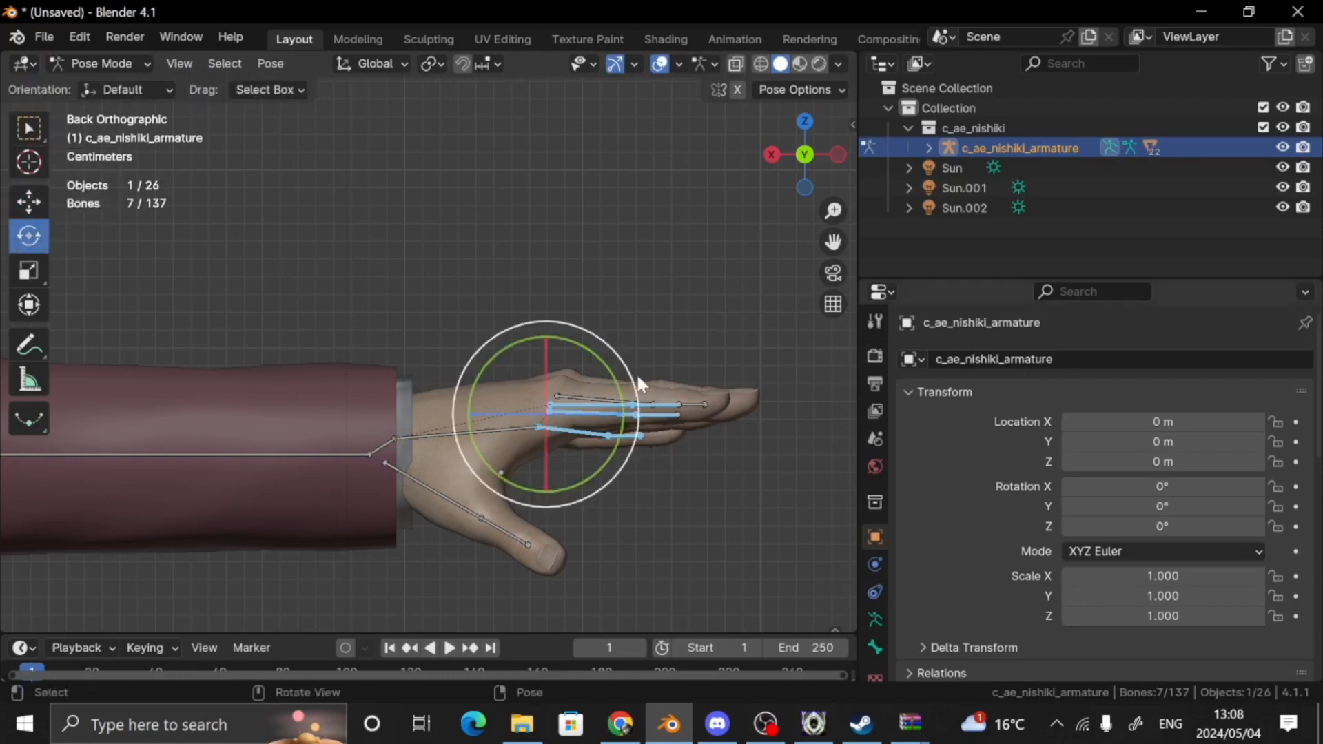
{"action": "left_click_drag", "start_coordinate": [635, 377], "coordinate": [635, 465]}
{"action": "left_click", "coordinate": [617, 572]}
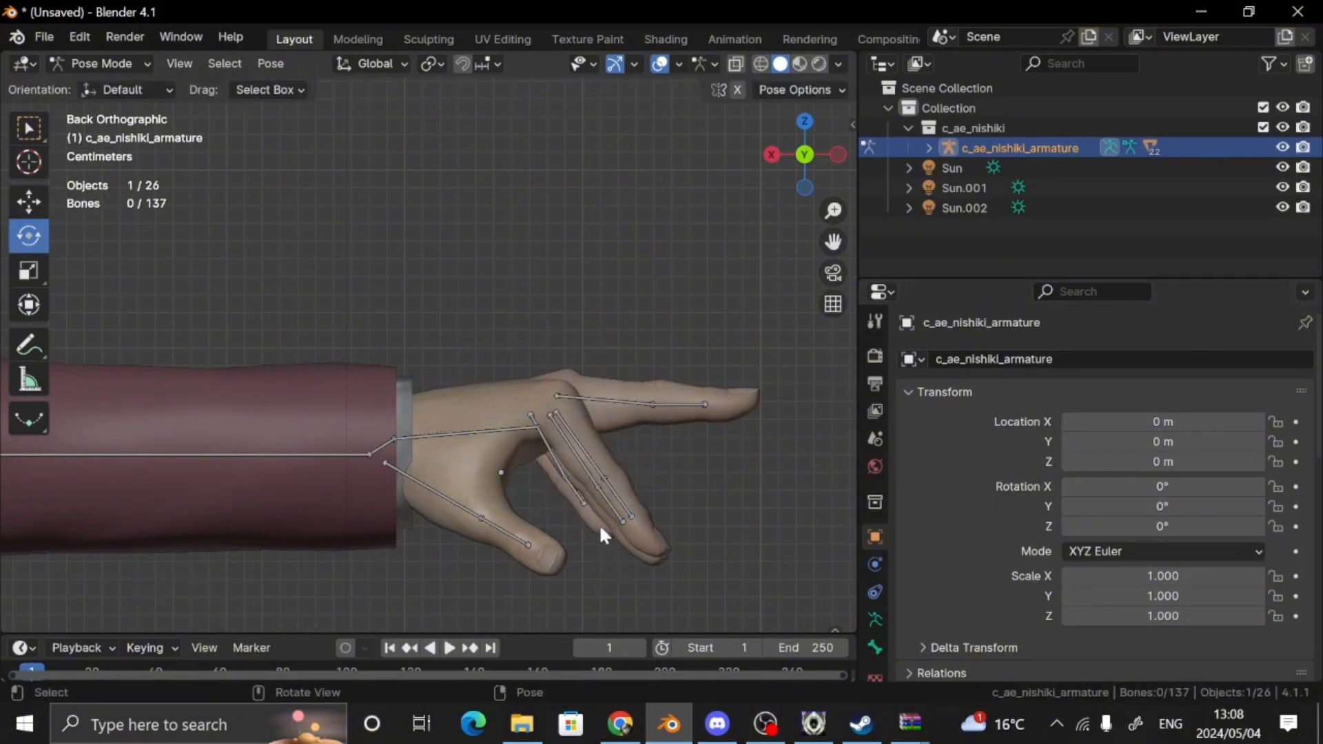
{"action": "left_click_drag", "start_coordinate": [565, 510], "coordinate": [614, 489]}
{"action": "left_click_drag", "start_coordinate": [669, 435], "coordinate": [563, 624]}
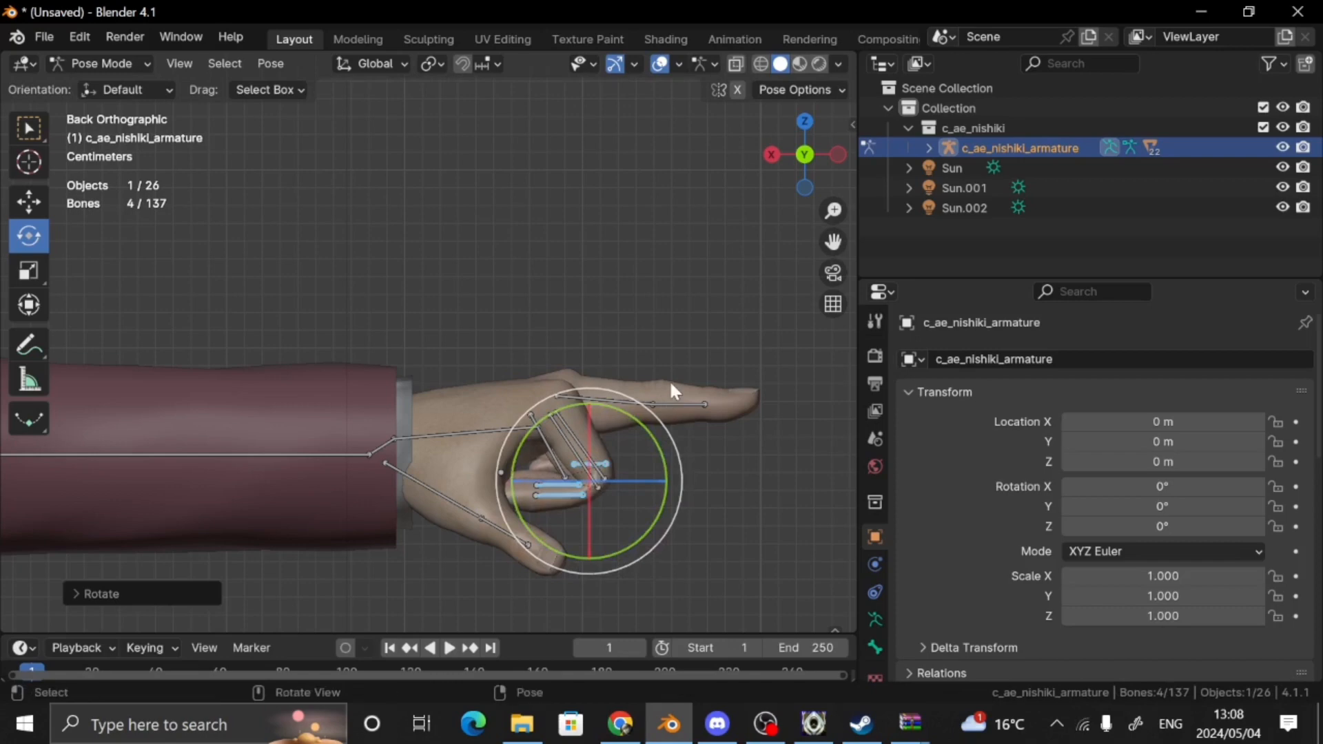
Clear the rotation and location of all bones in the armature
{"action": "key", "text": "a"}
{"action": "key", "text": "alt+r"}
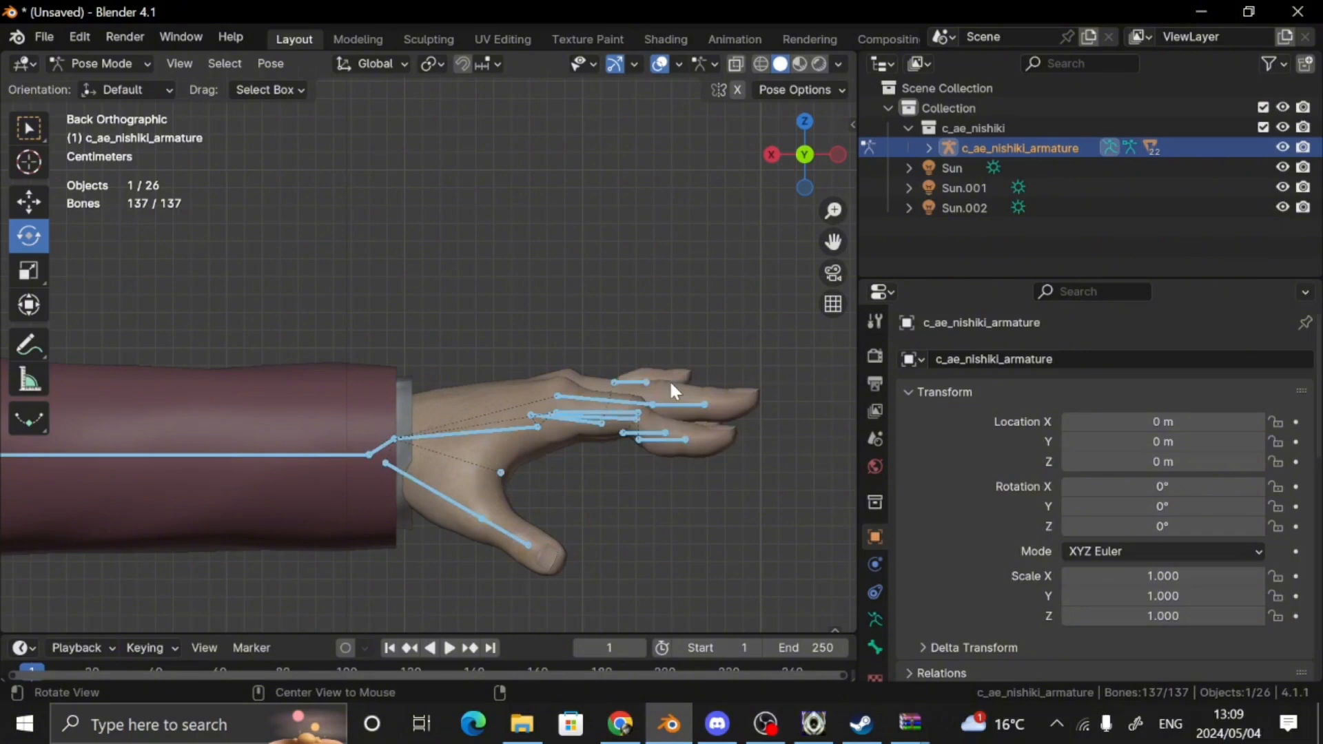
{"action": "key", "text": "alt+g"}
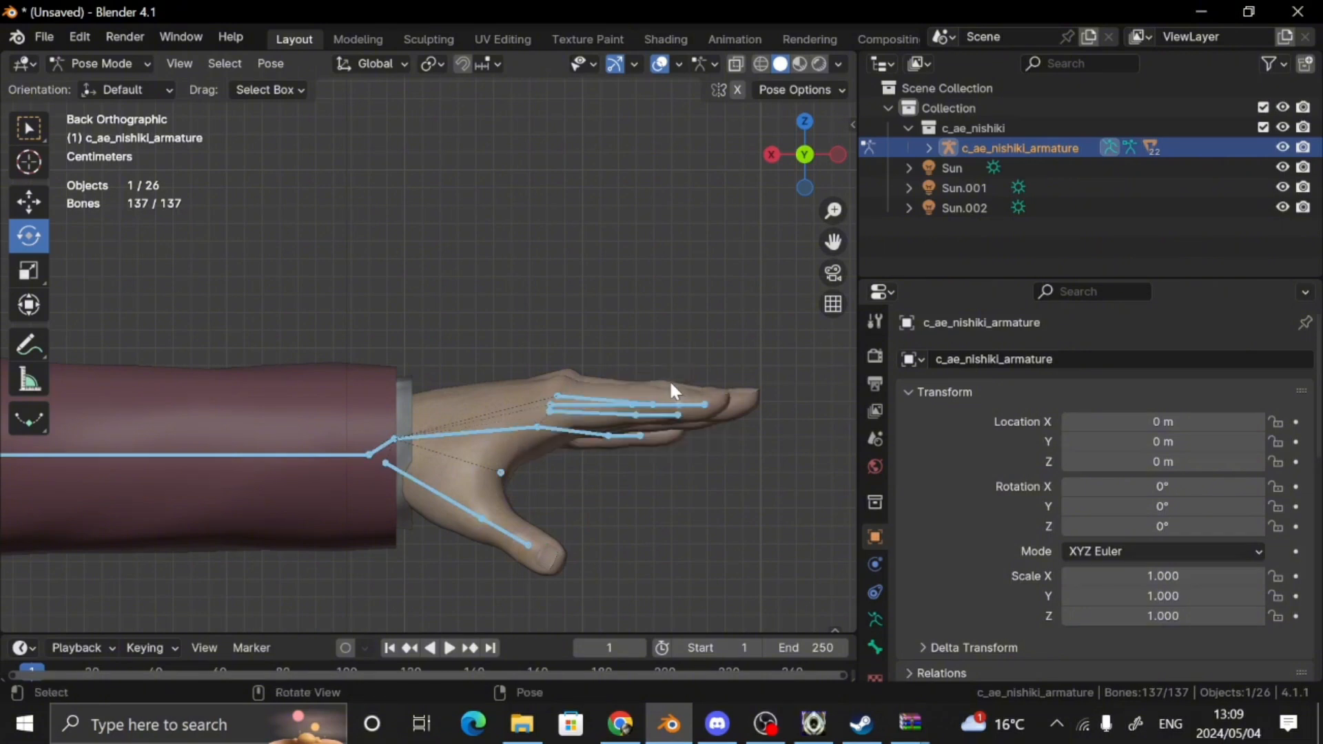
Hide c_ae_nishiki_armature and return to Object Mode with the character's upper body in view
{"action": "scroll", "coordinate": [668, 398], "scroll_direction": "down", "scroll_amount": 12}
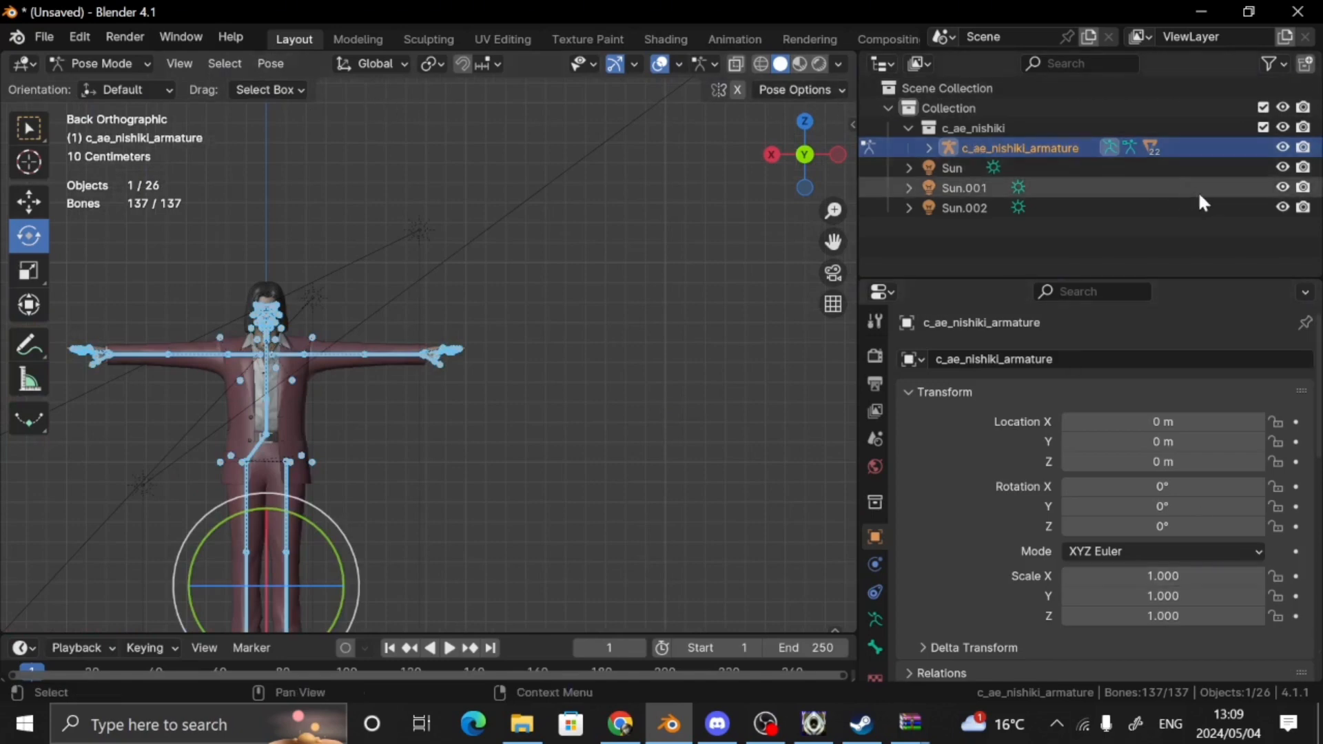
{"action": "left_click", "coordinate": [1282, 146]}
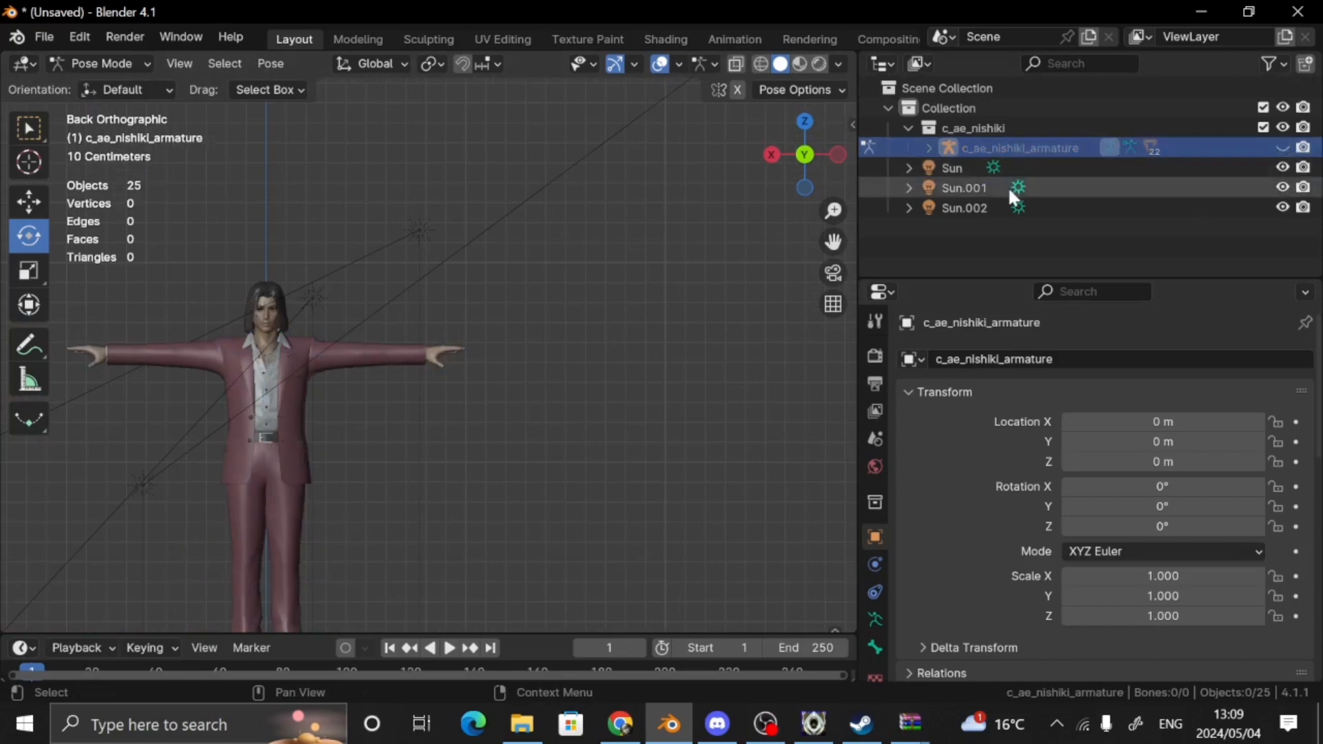
{"action": "left_click_drag", "start_coordinate": [833, 241], "coordinate": [1006, 248]}
{"action": "scroll", "coordinate": [649, 237], "scroll_direction": "up", "scroll_amount": 6}
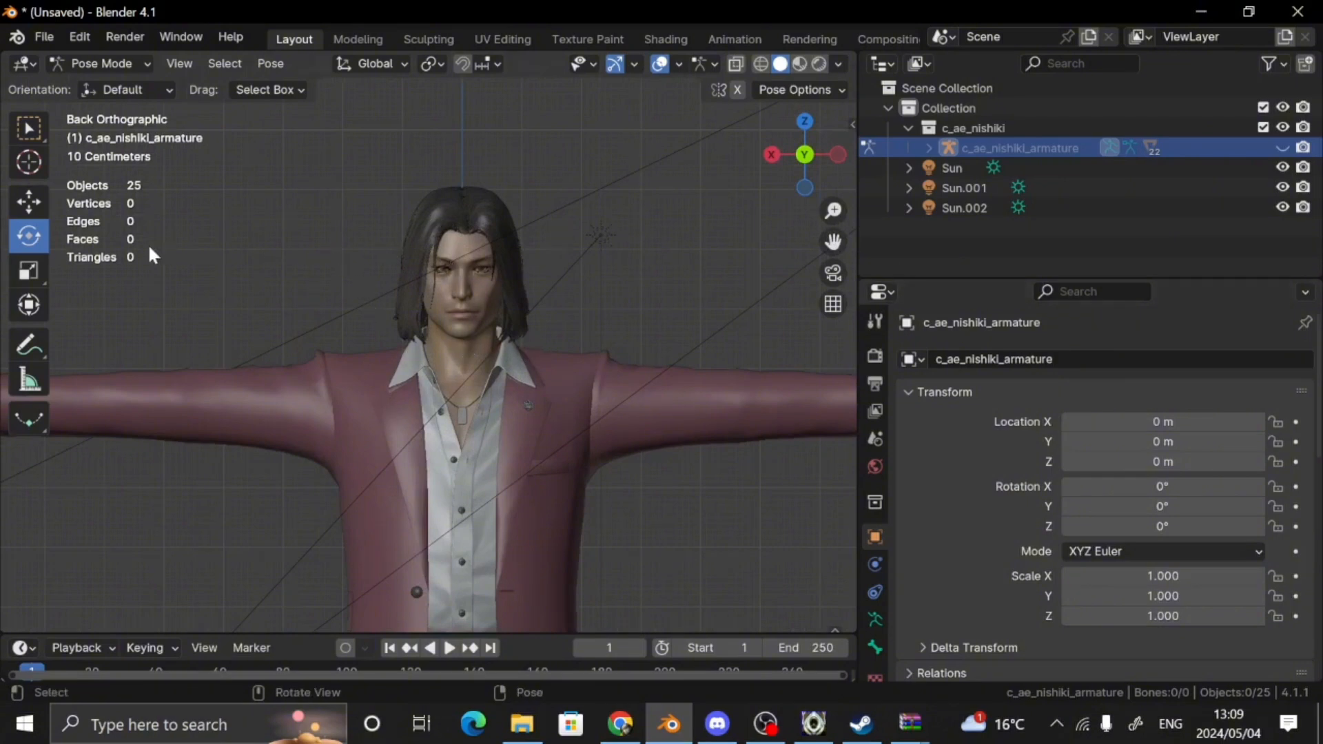
{"action": "key", "text": "Tab"}
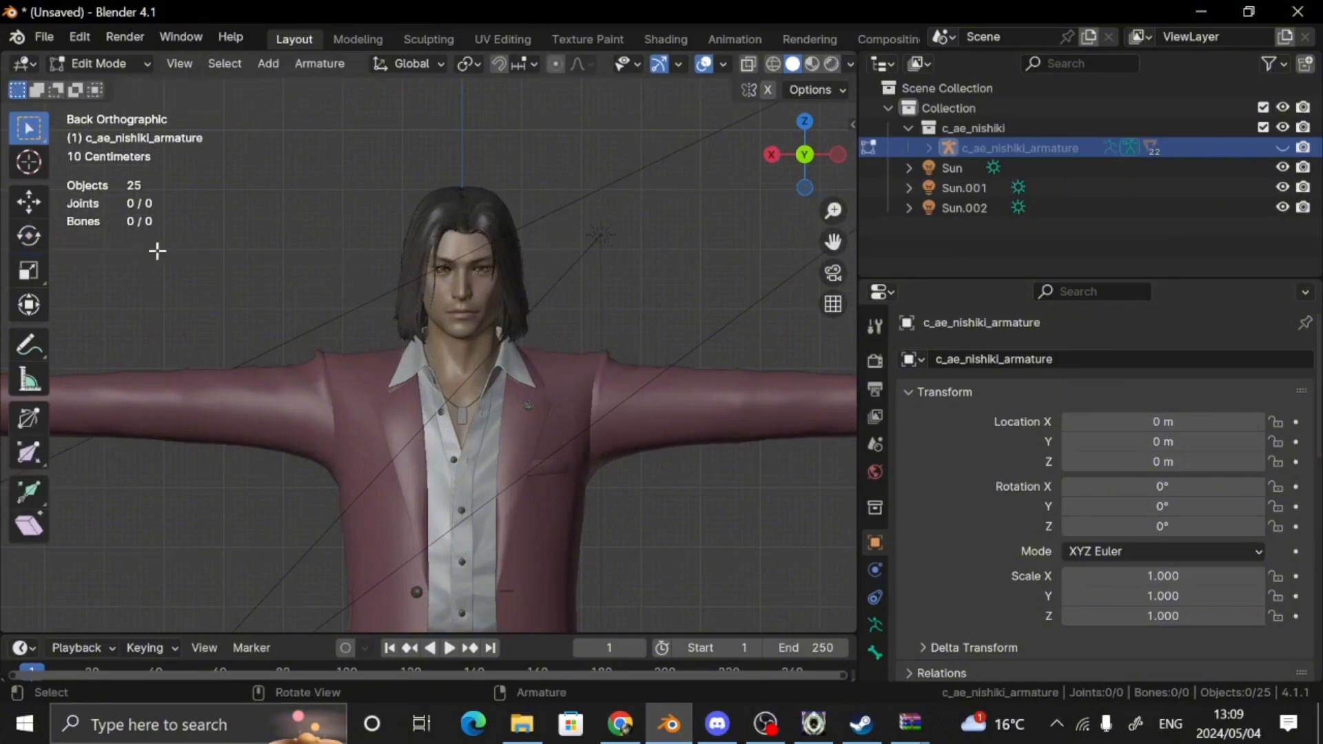
{"action": "key", "text": "Tab"}
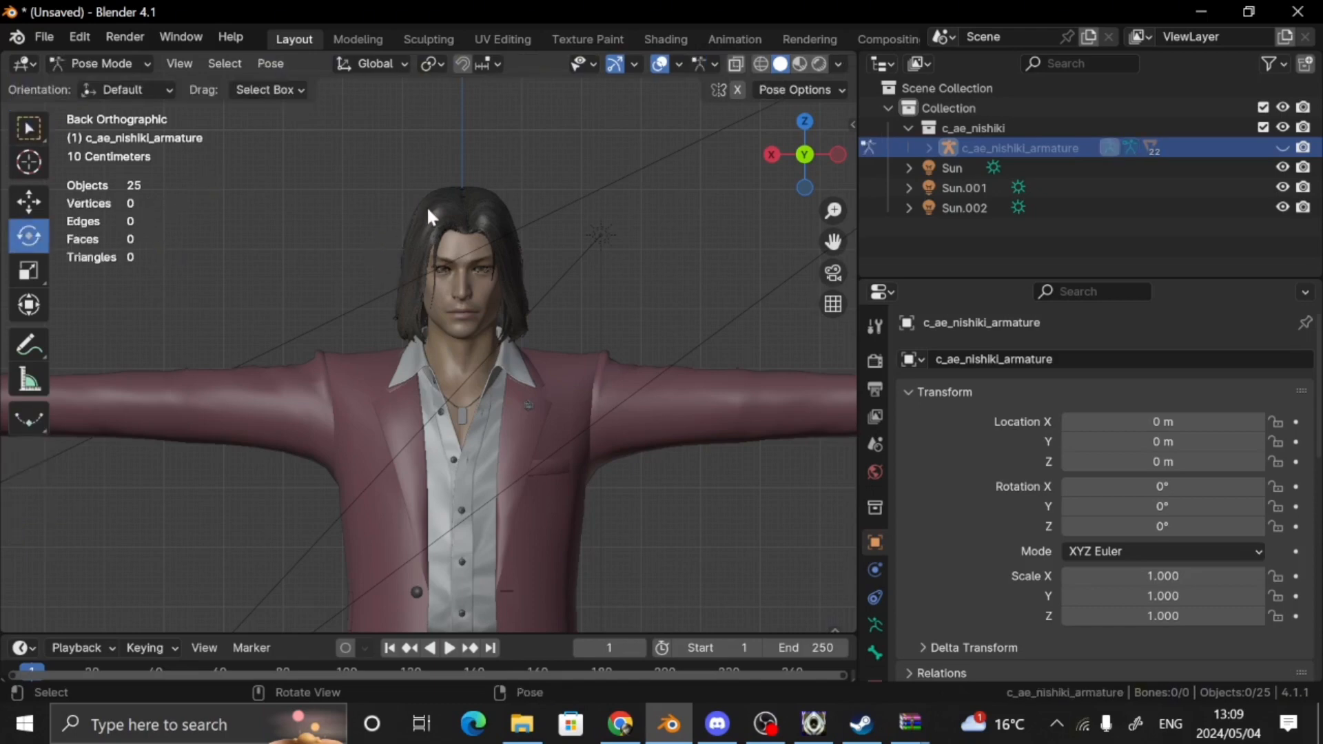
{"action": "key", "text": "ctrl+Tab"}
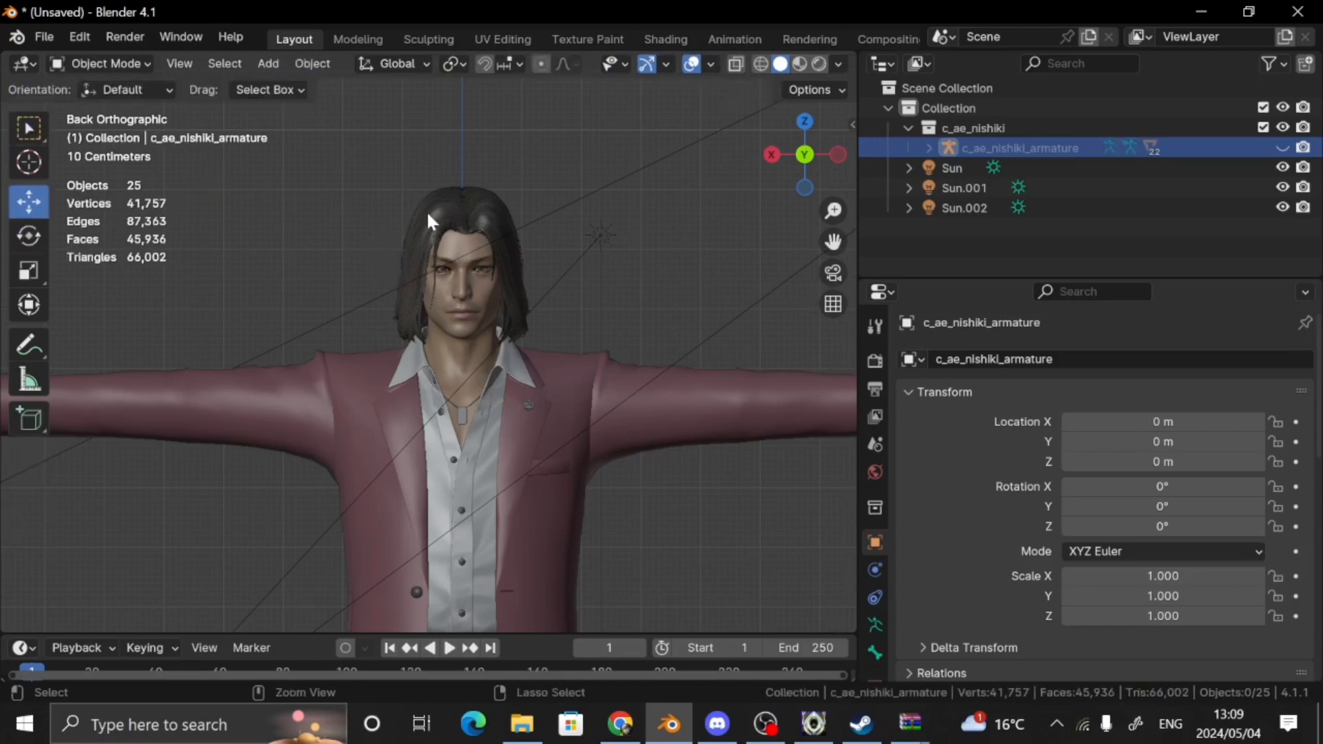
Move the hair mesh's Subdivision modifier above its Armature modifier and apply it
{"action": "left_click", "coordinate": [480, 194]}
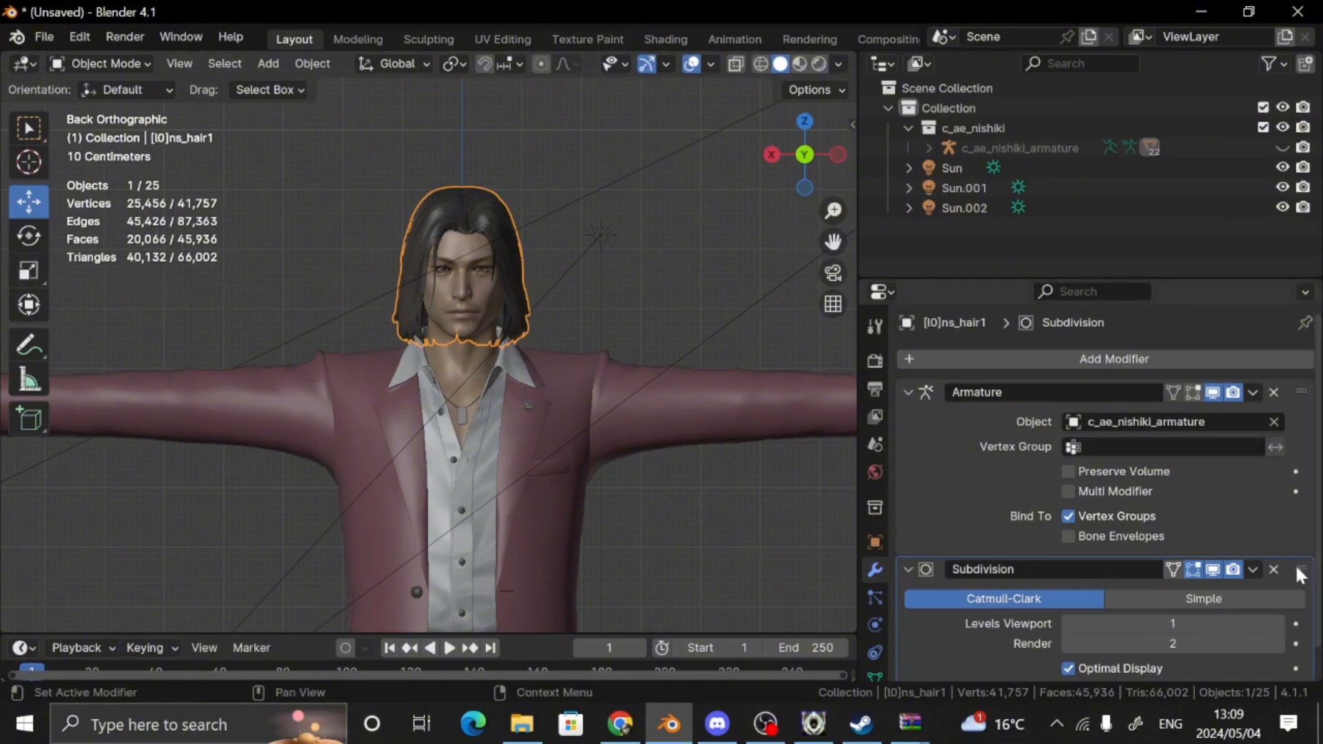
{"action": "left_click_drag", "start_coordinate": [1299, 569], "coordinate": [1313, 367]}
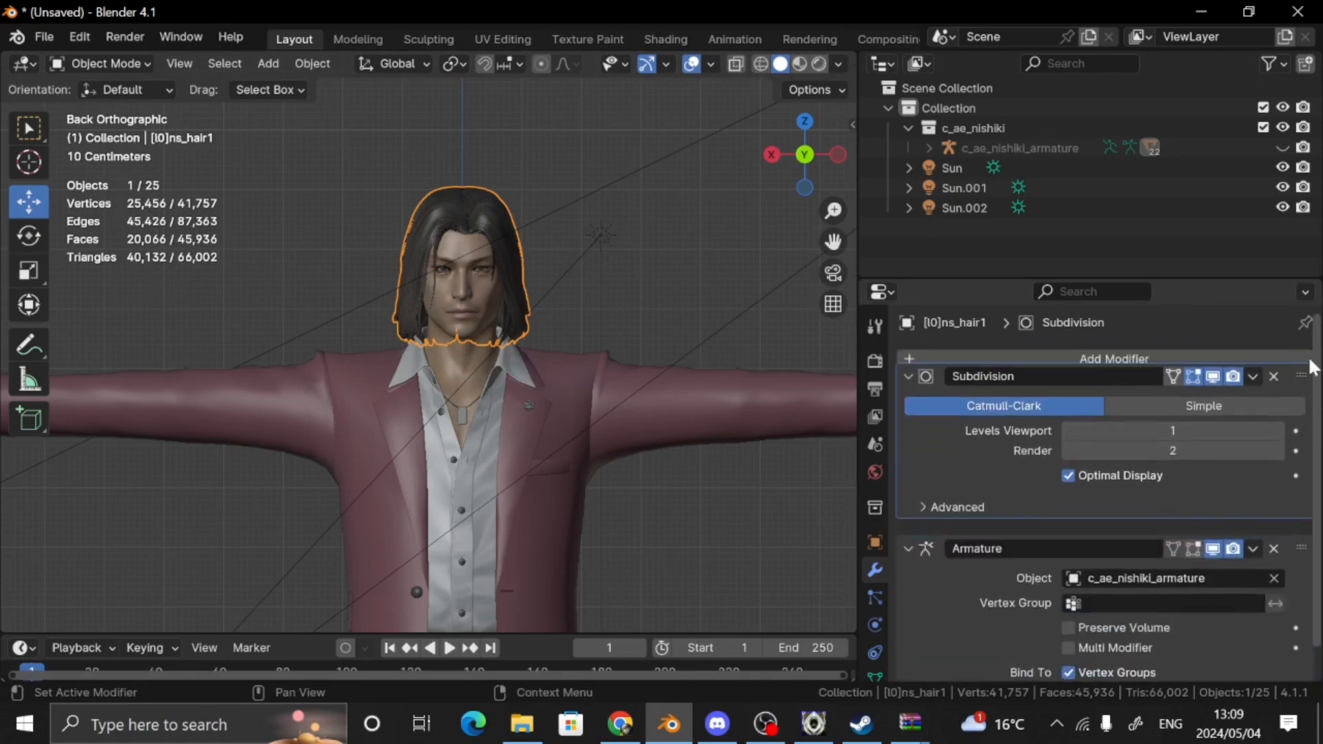
{"action": "left_click", "coordinate": [1253, 393]}
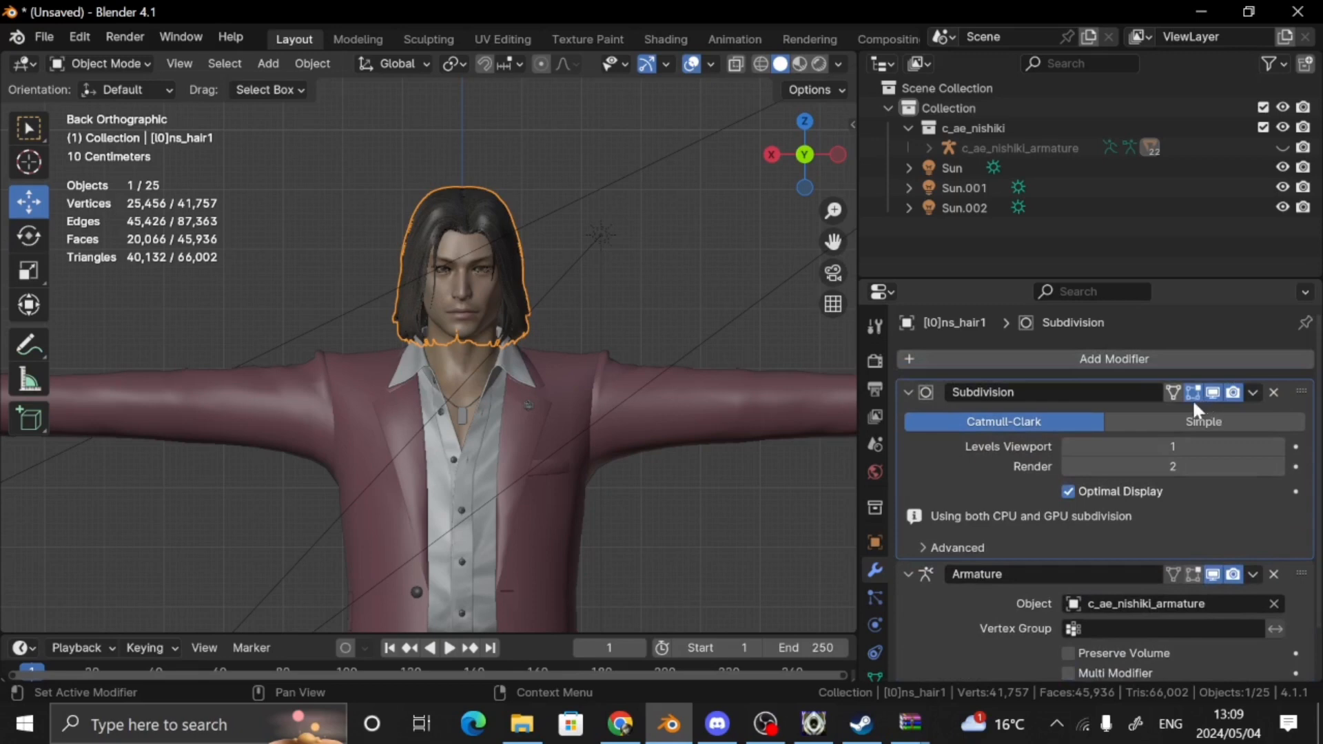
{"action": "left_click", "coordinate": [1251, 393]}
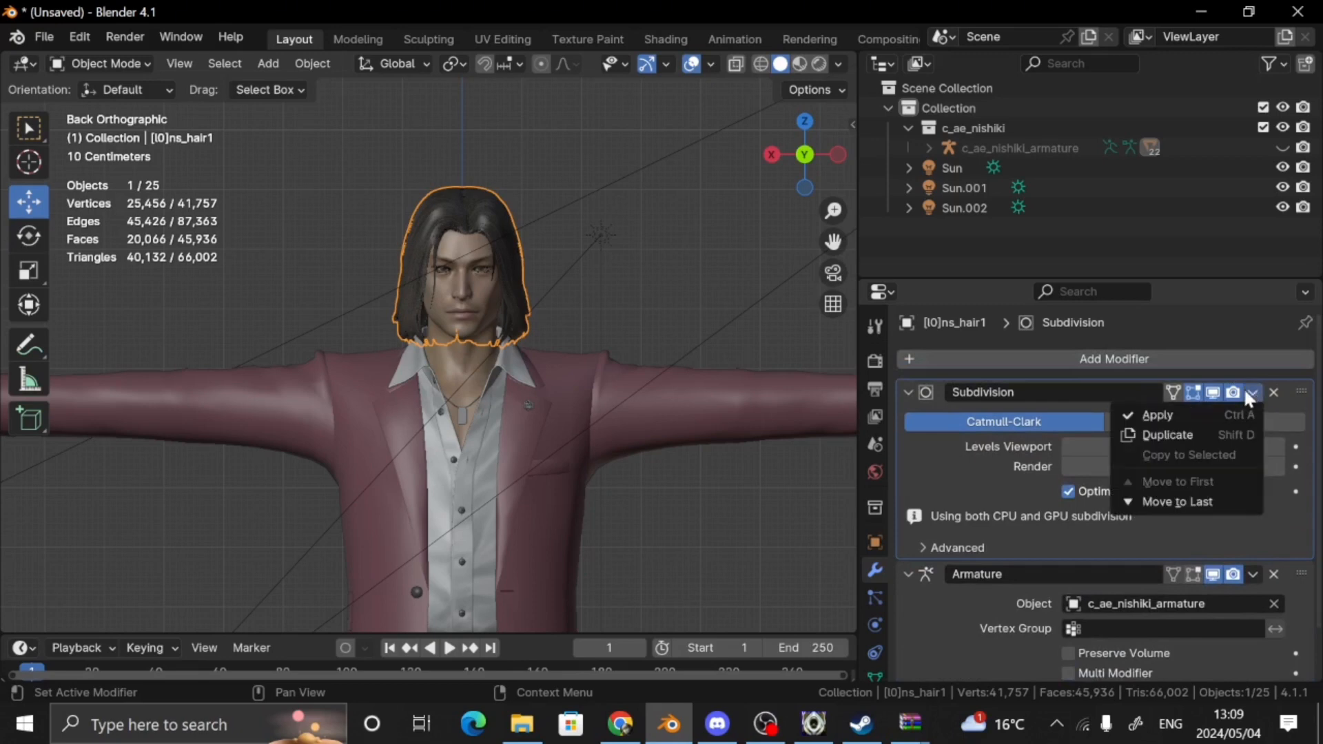
{"action": "left_click", "coordinate": [1207, 411]}
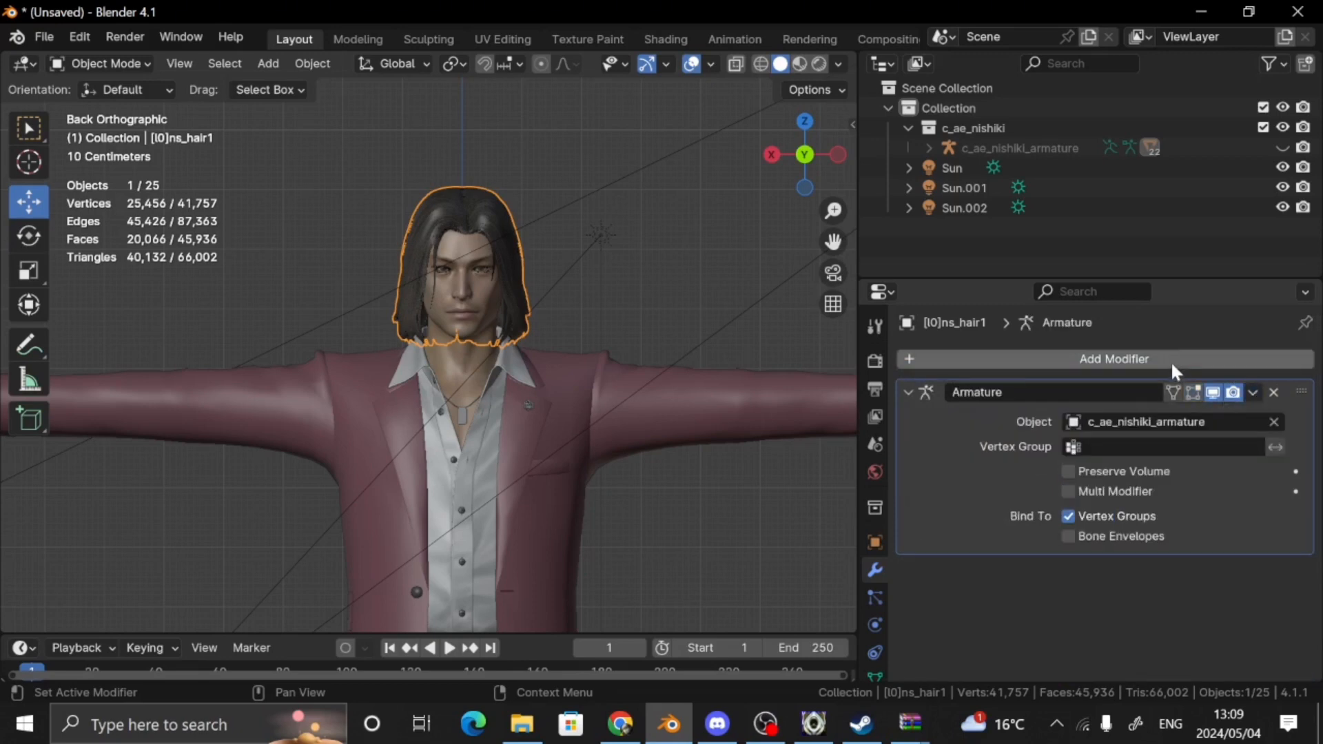
Add a Decimate modifier to the hair mesh with a collapse ratio of 0.6902 and deselect the hair
{"action": "left_click", "coordinate": [1160, 354]}
{"action": "mouse_move", "coordinate": [1160, 356]}
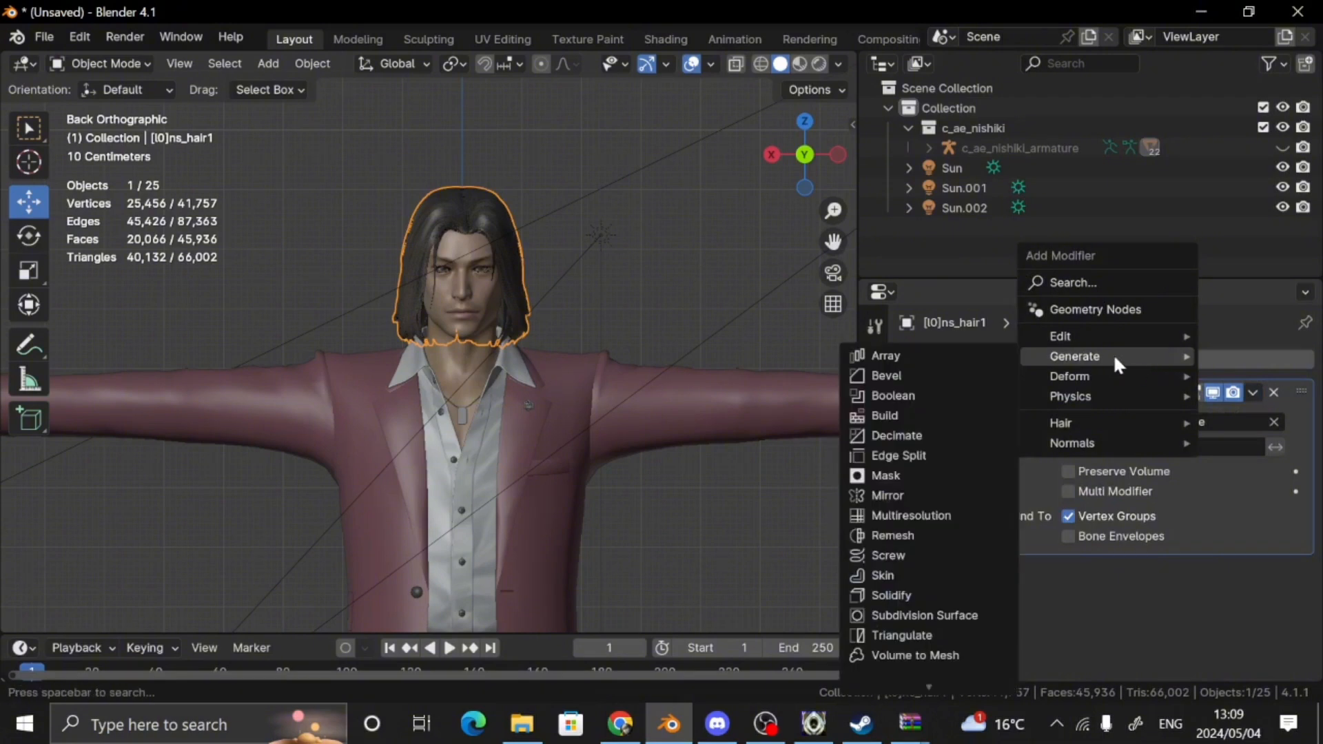
{"action": "left_click", "coordinate": [936, 436]}
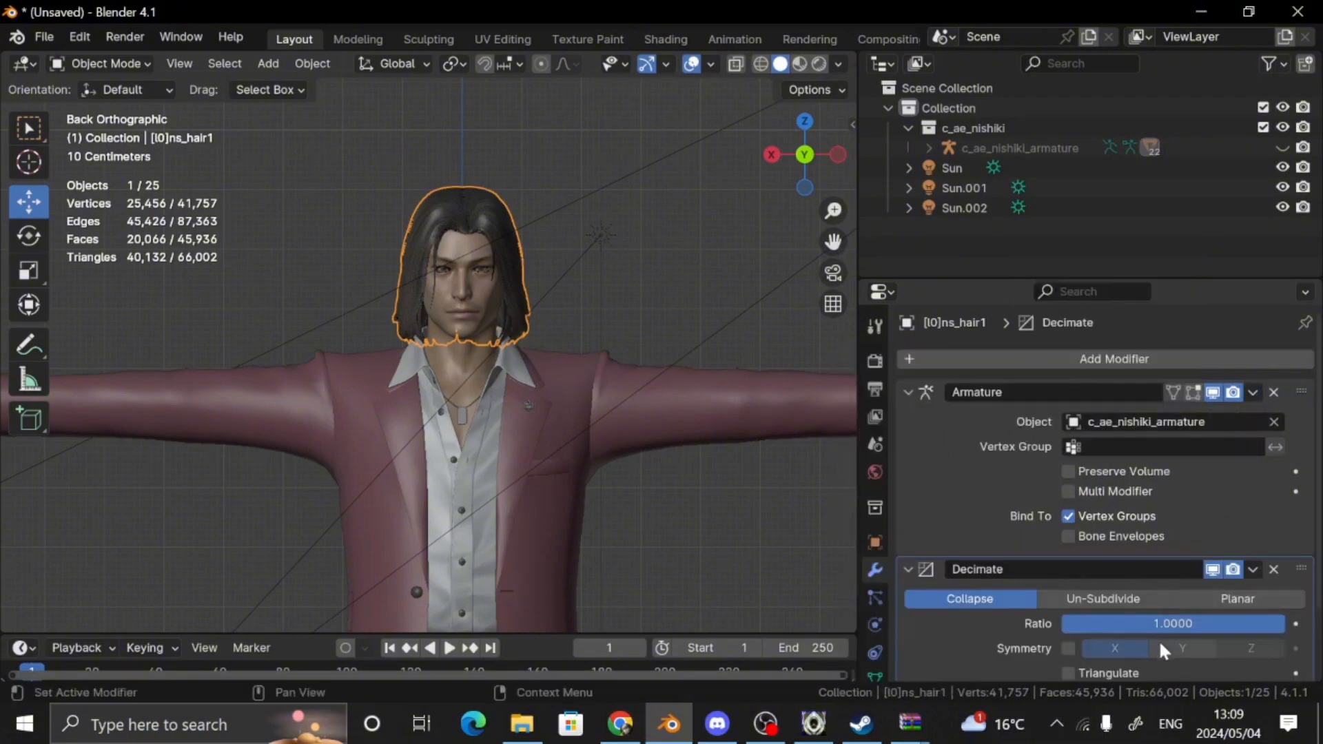
{"action": "left_click_drag", "start_coordinate": [1225, 623], "coordinate": [1157, 623]}
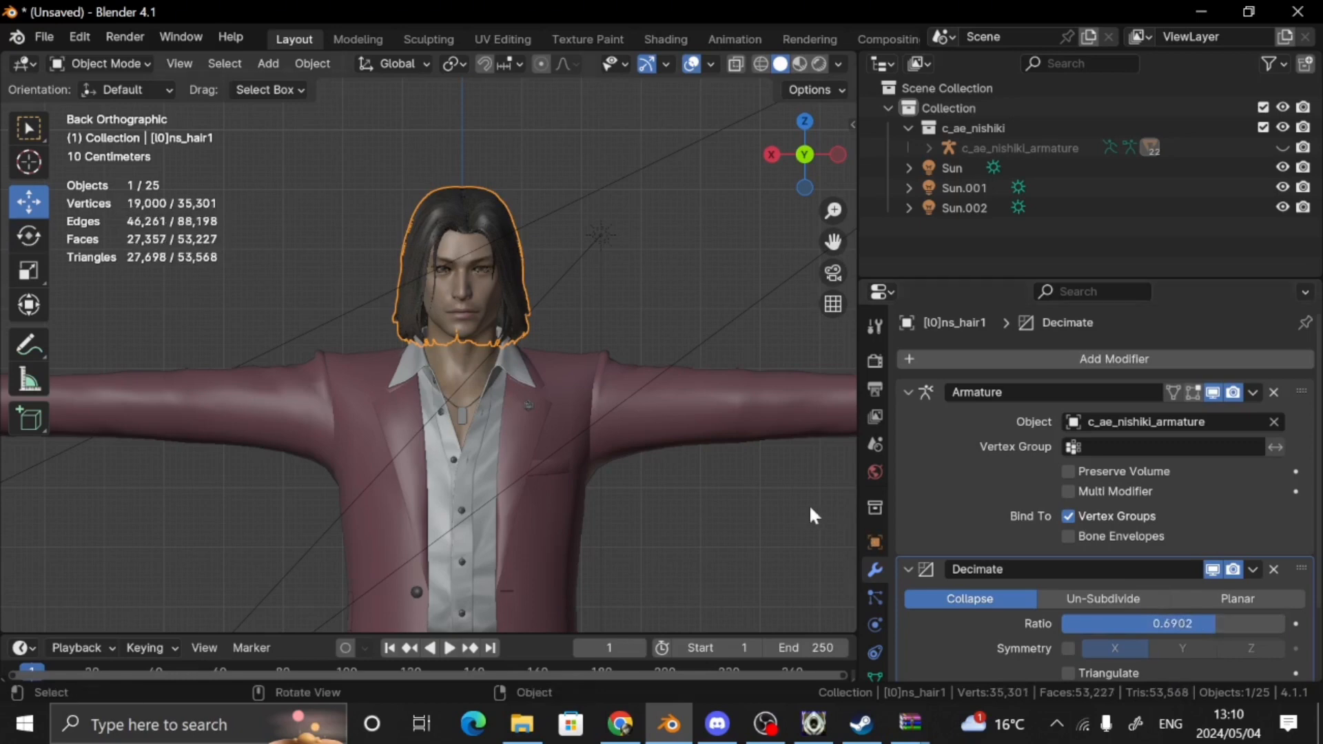
{"action": "scroll", "coordinate": [542, 159], "scroll_direction": "up", "scroll_amount": 6}
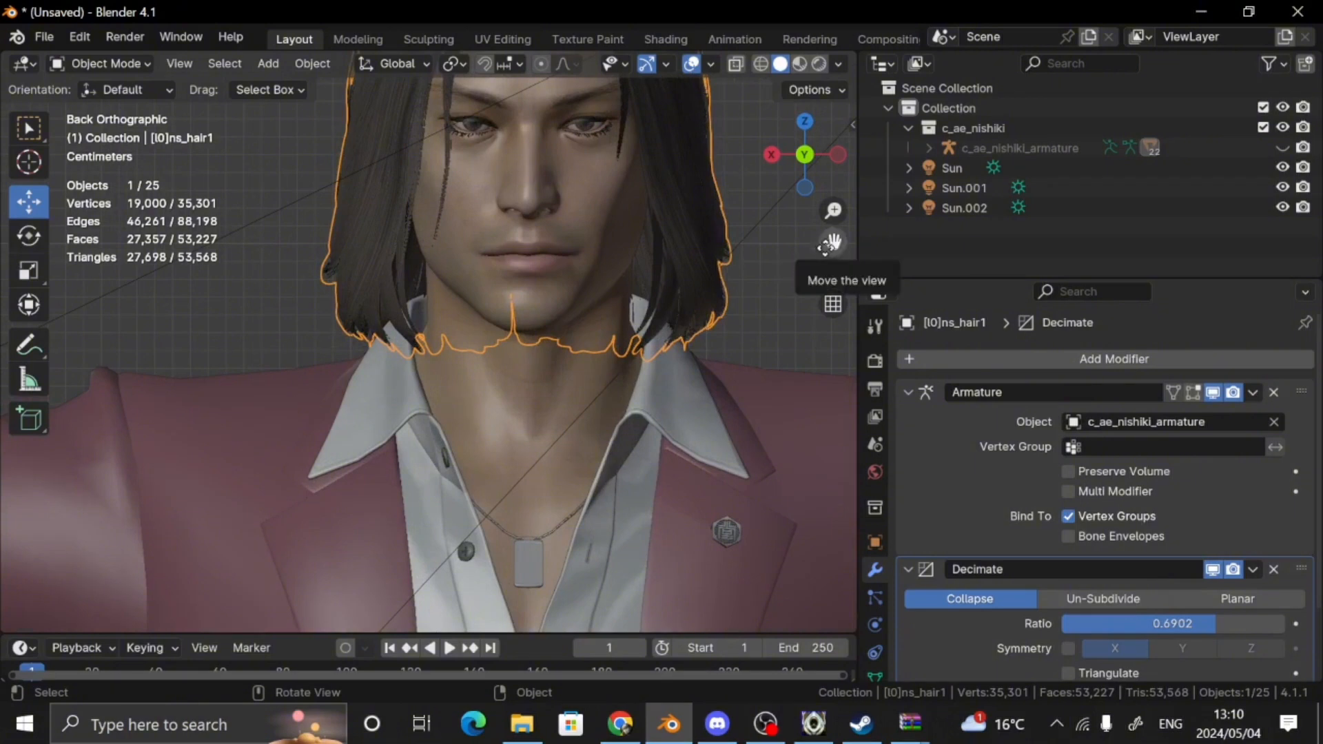
{"action": "left_click_drag", "start_coordinate": [832, 240], "coordinate": [763, 470]}
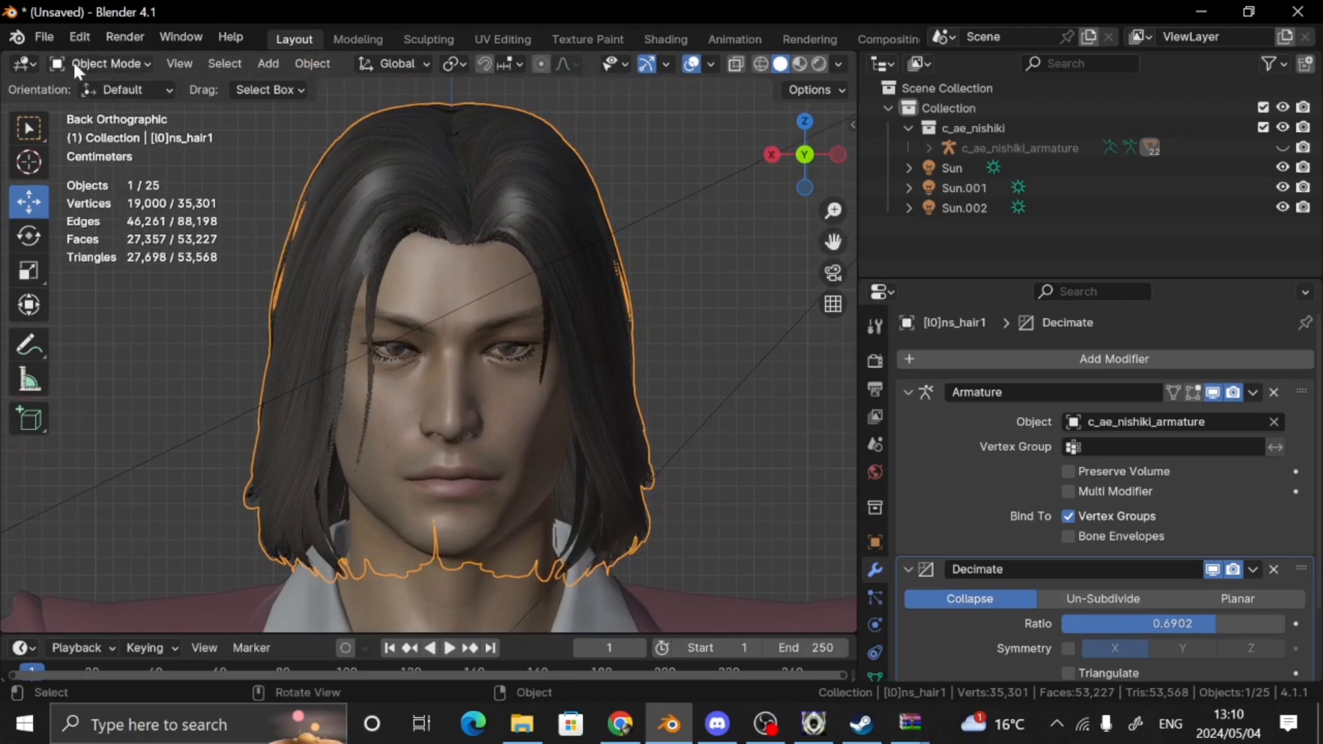
{"action": "left_click", "coordinate": [127, 501]}
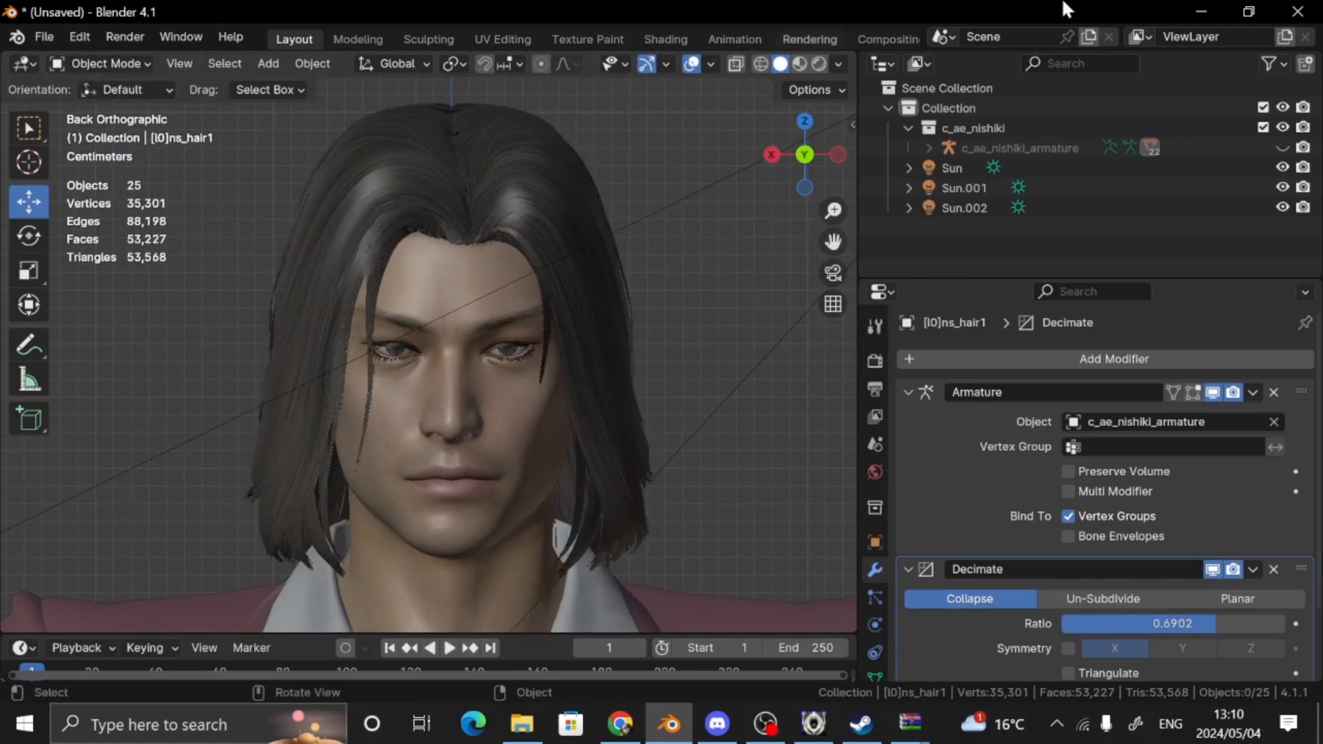
Show the viewport in rendered shading and examine the decimated hair and the lighting on the face
{"action": "left_click", "coordinate": [799, 64]}
{"action": "scroll", "coordinate": [685, 300], "scroll_direction": "down", "scroll_amount": 6}
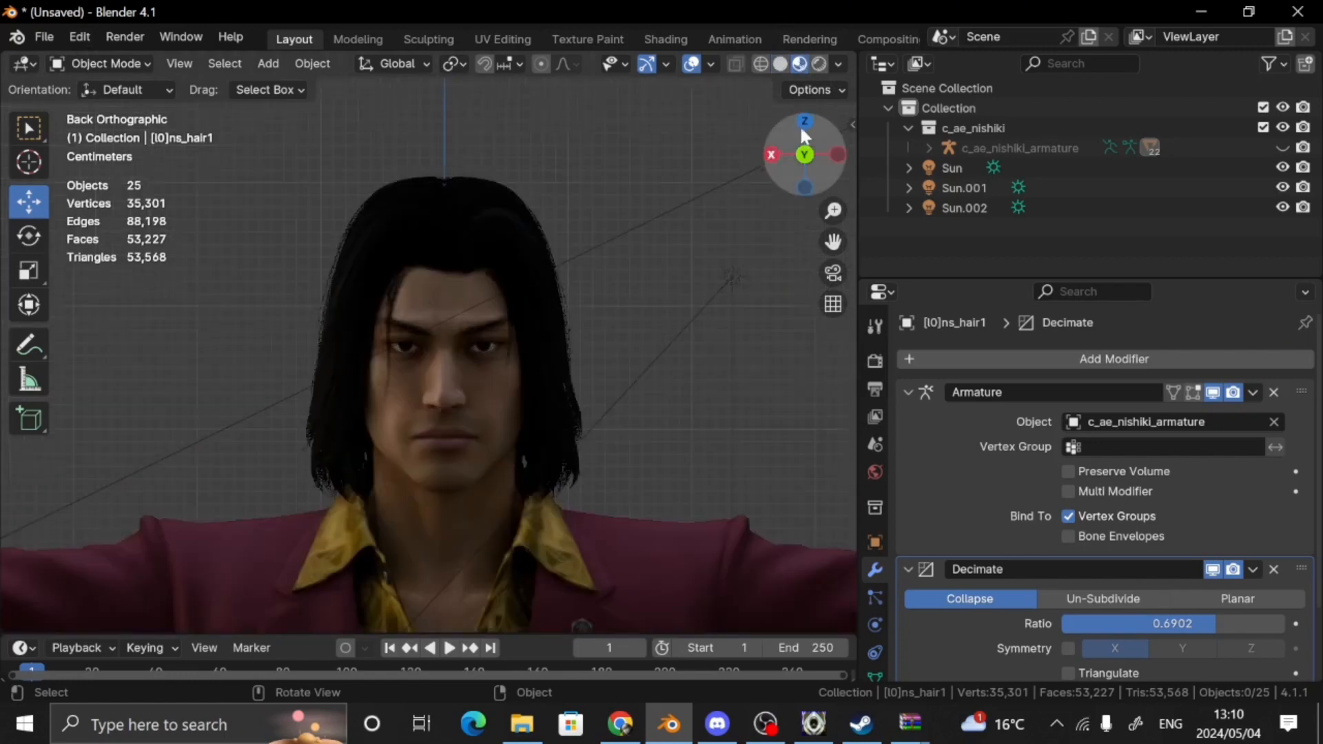
{"action": "left_click", "coordinate": [819, 65]}
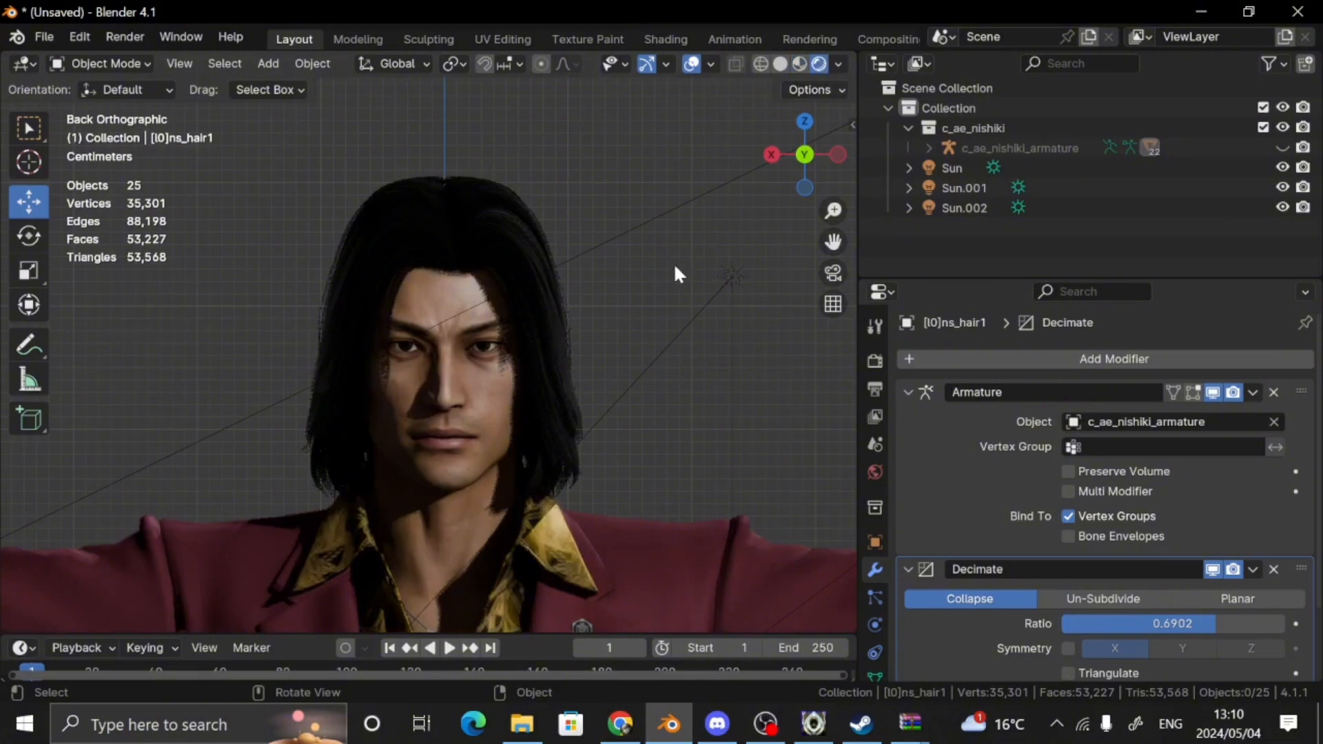
{"action": "scroll", "coordinate": [673, 262], "scroll_direction": "down", "scroll_amount": 1}
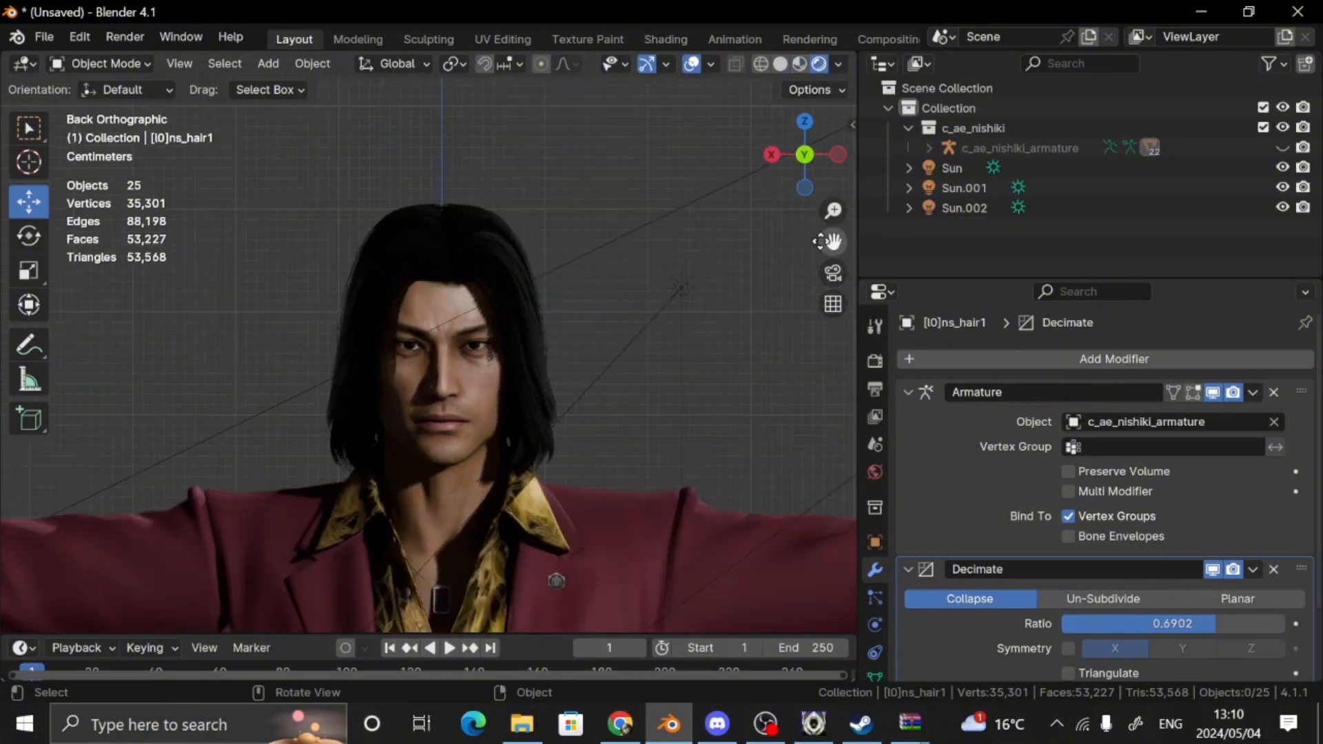
{"action": "left_click_drag", "start_coordinate": [831, 240], "coordinate": [848, 143]}
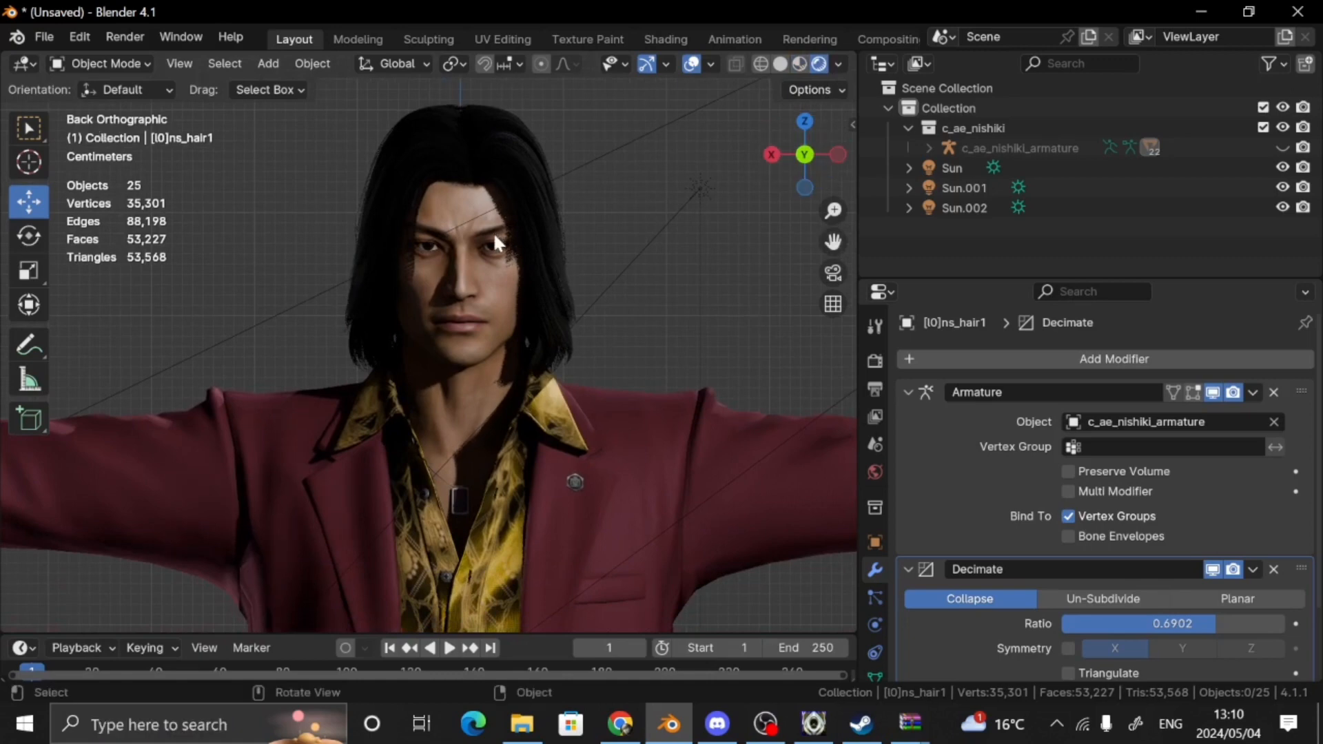
{"action": "scroll", "coordinate": [493, 232], "scroll_direction": "up", "scroll_amount": 2}
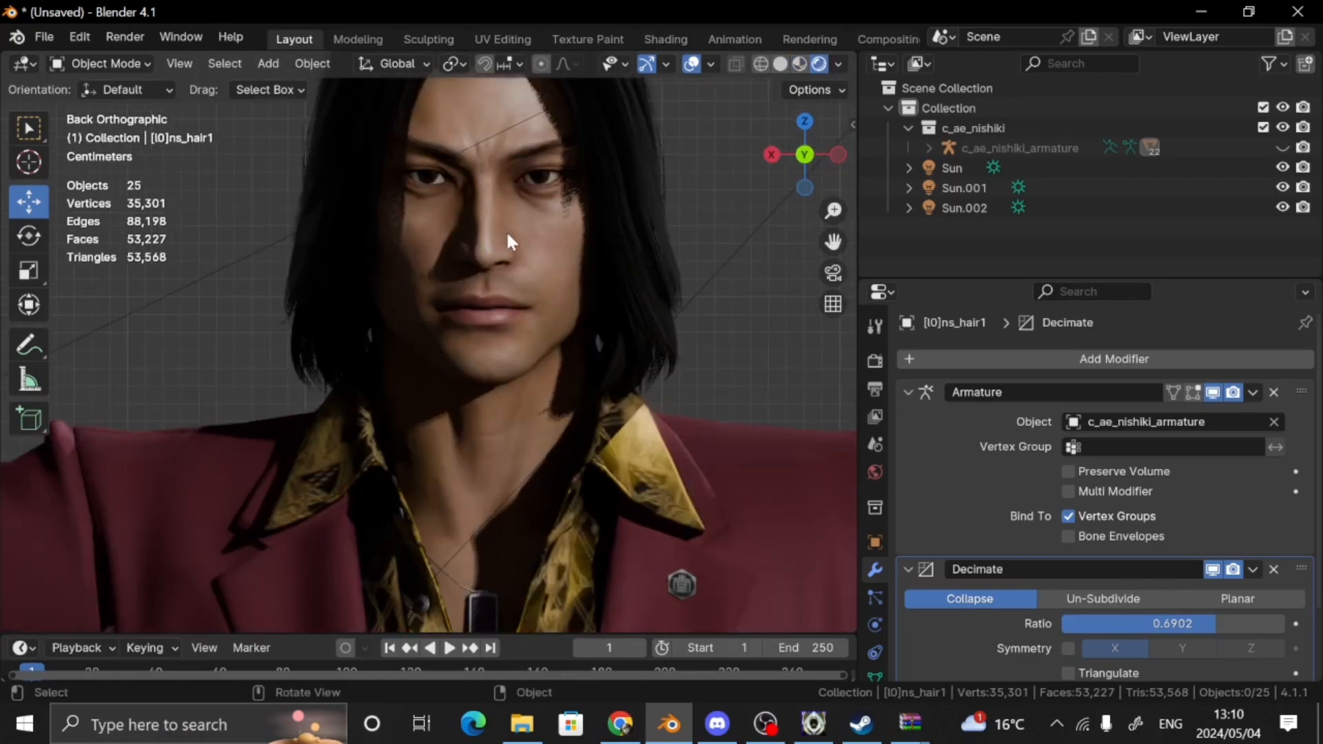
Switch to Chrome and examine the Yakuza 0 Akira Nishikiyama reference images, focusing on his hair and face
{"action": "left_click", "coordinate": [623, 721]}
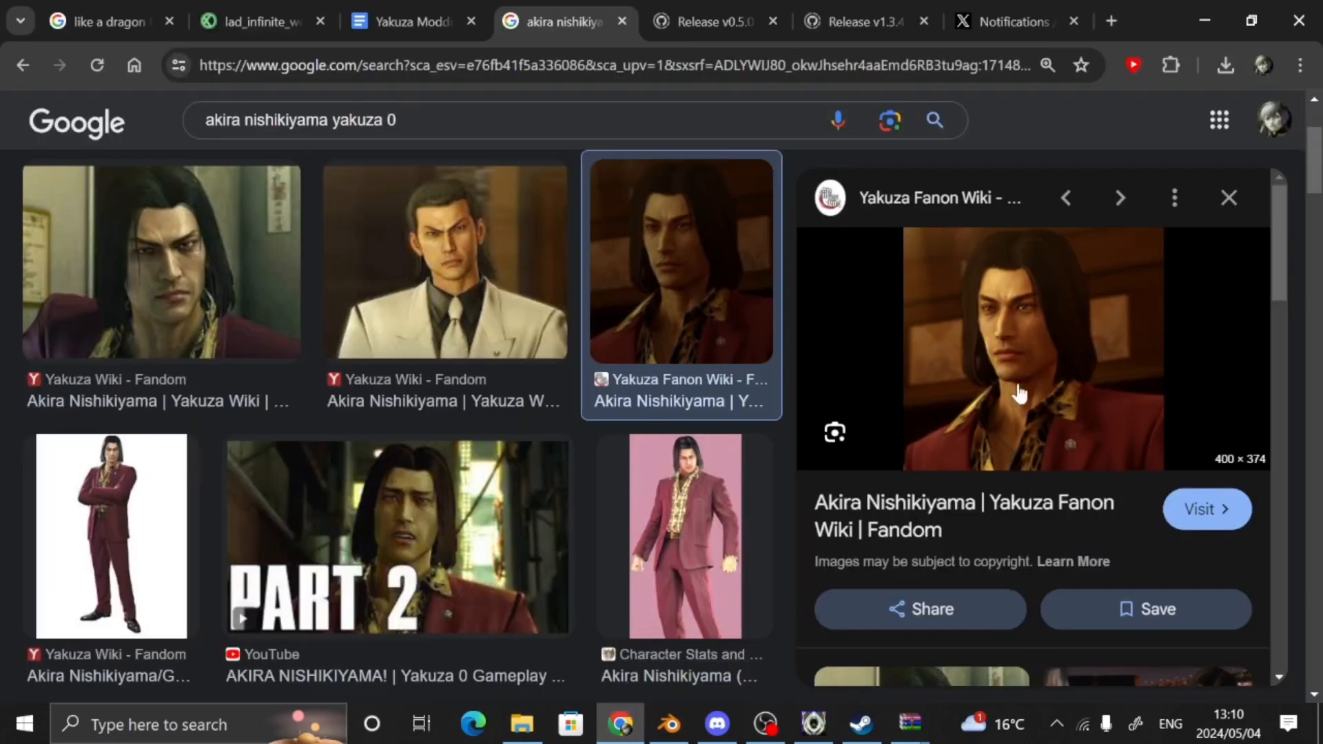
{"action": "left_click", "coordinate": [172, 306]}
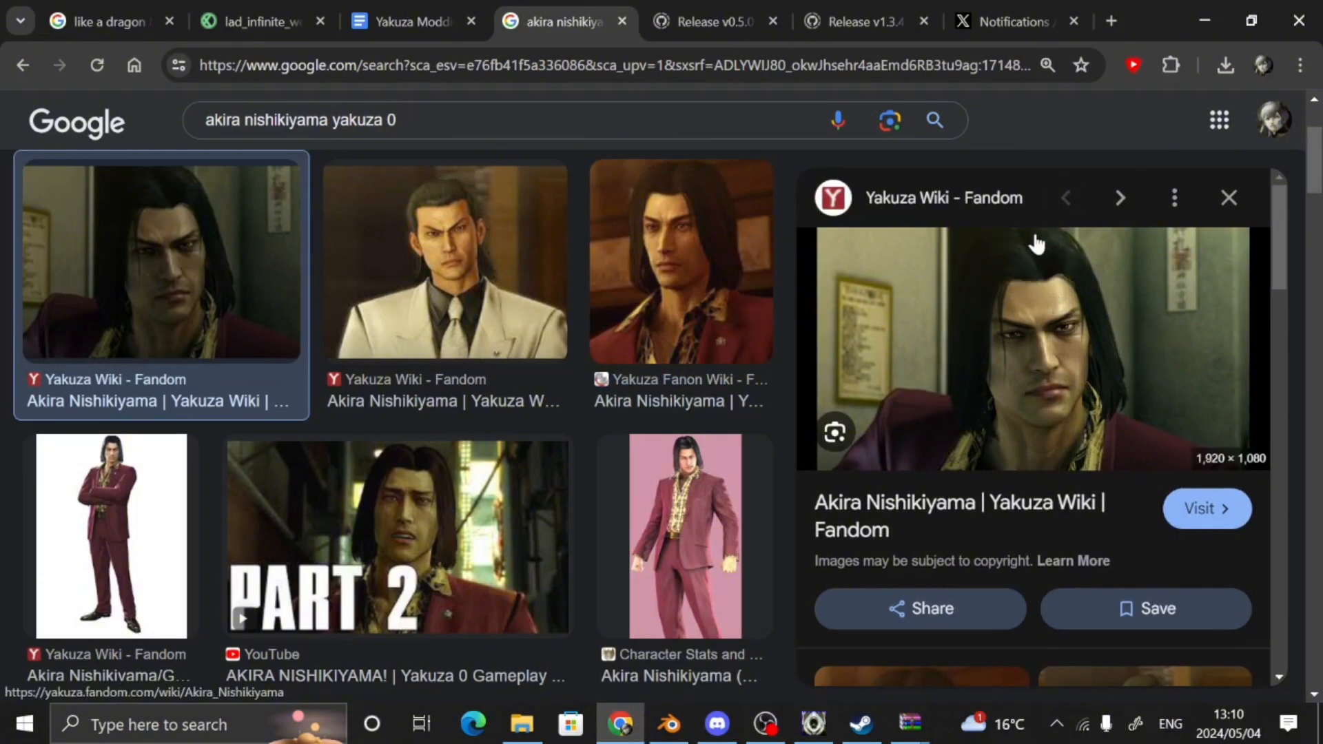
{"action": "scroll", "coordinate": [337, 630], "scroll_direction": "down", "scroll_amount": 5}
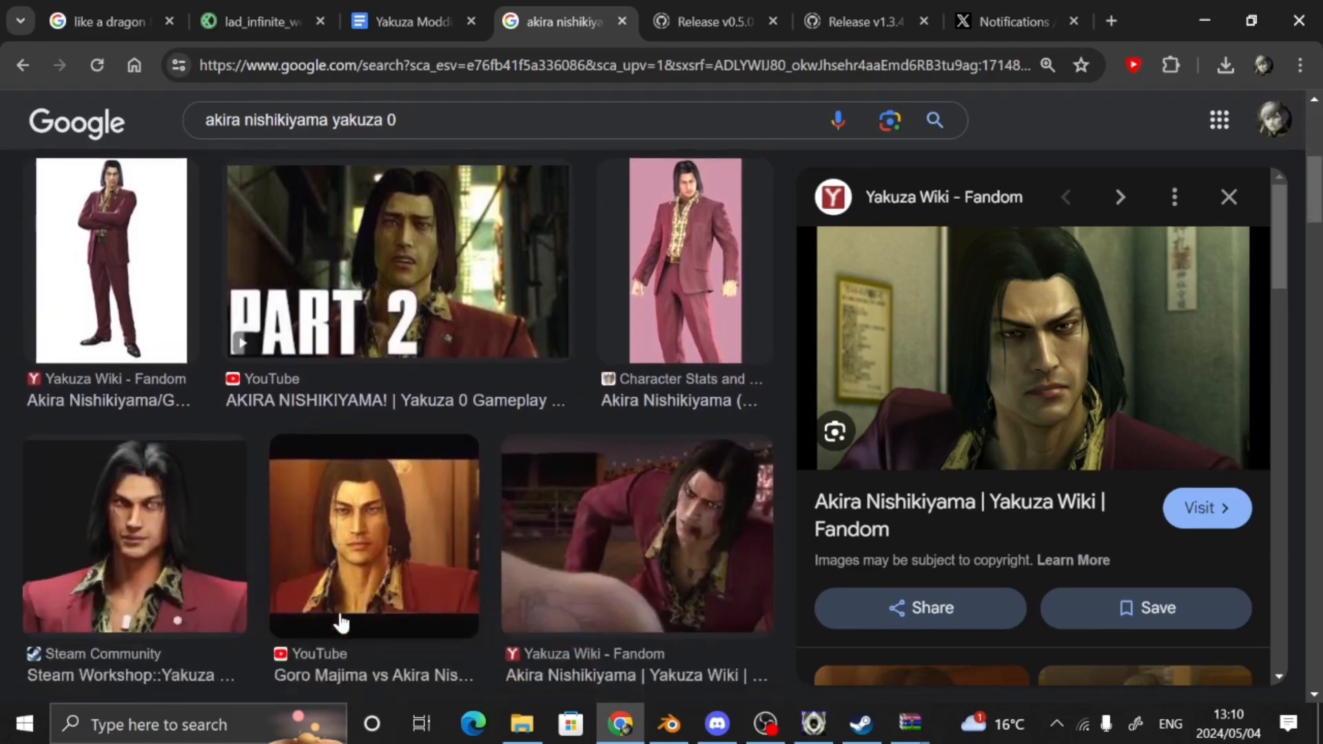
{"action": "scroll", "coordinate": [343, 593], "scroll_direction": "down", "scroll_amount": 3}
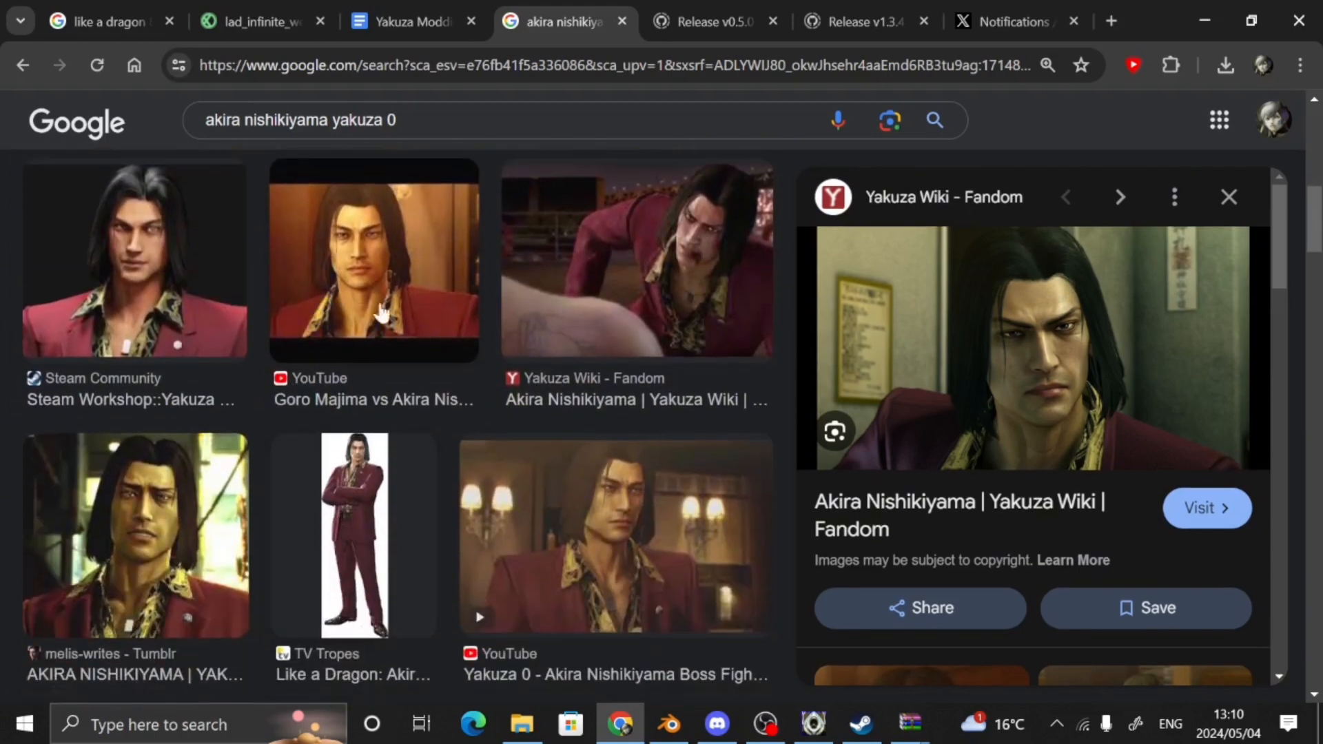
{"action": "left_click", "coordinate": [620, 230]}
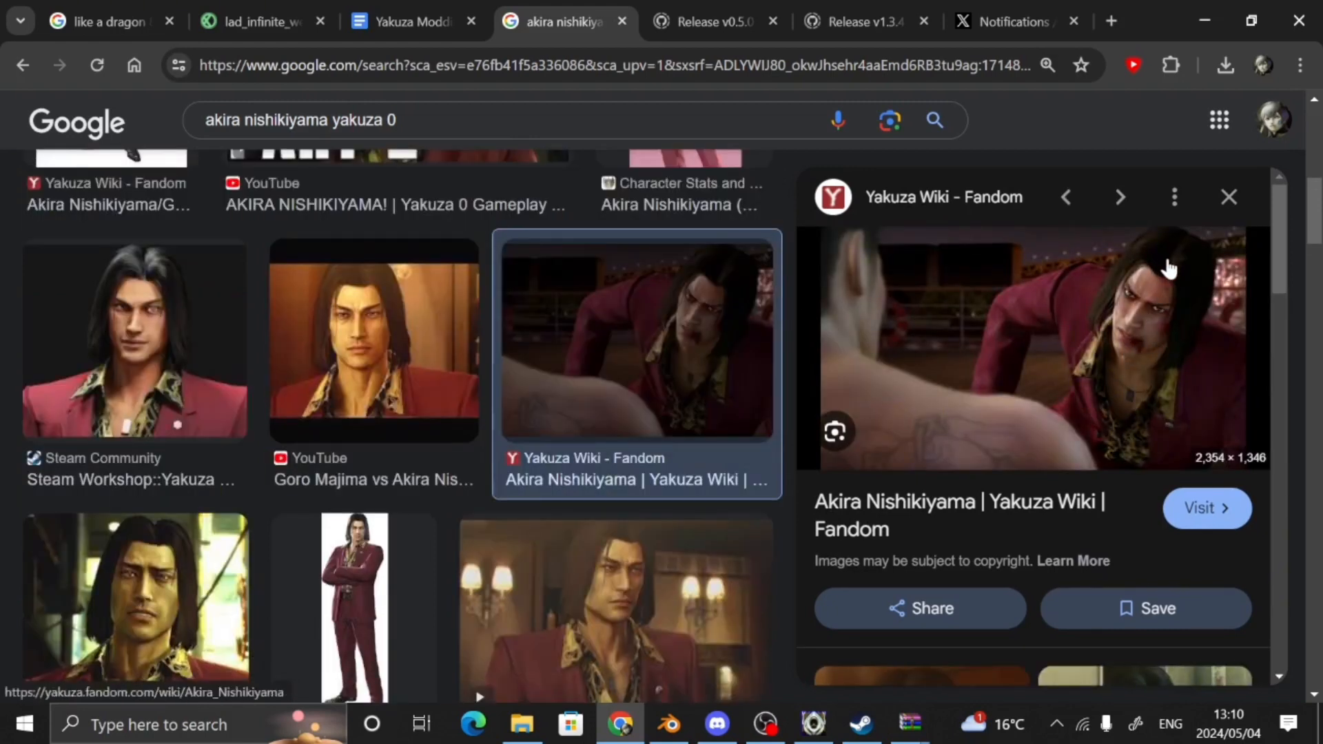
{"action": "scroll", "coordinate": [206, 482], "scroll_direction": "down", "scroll_amount": 3}
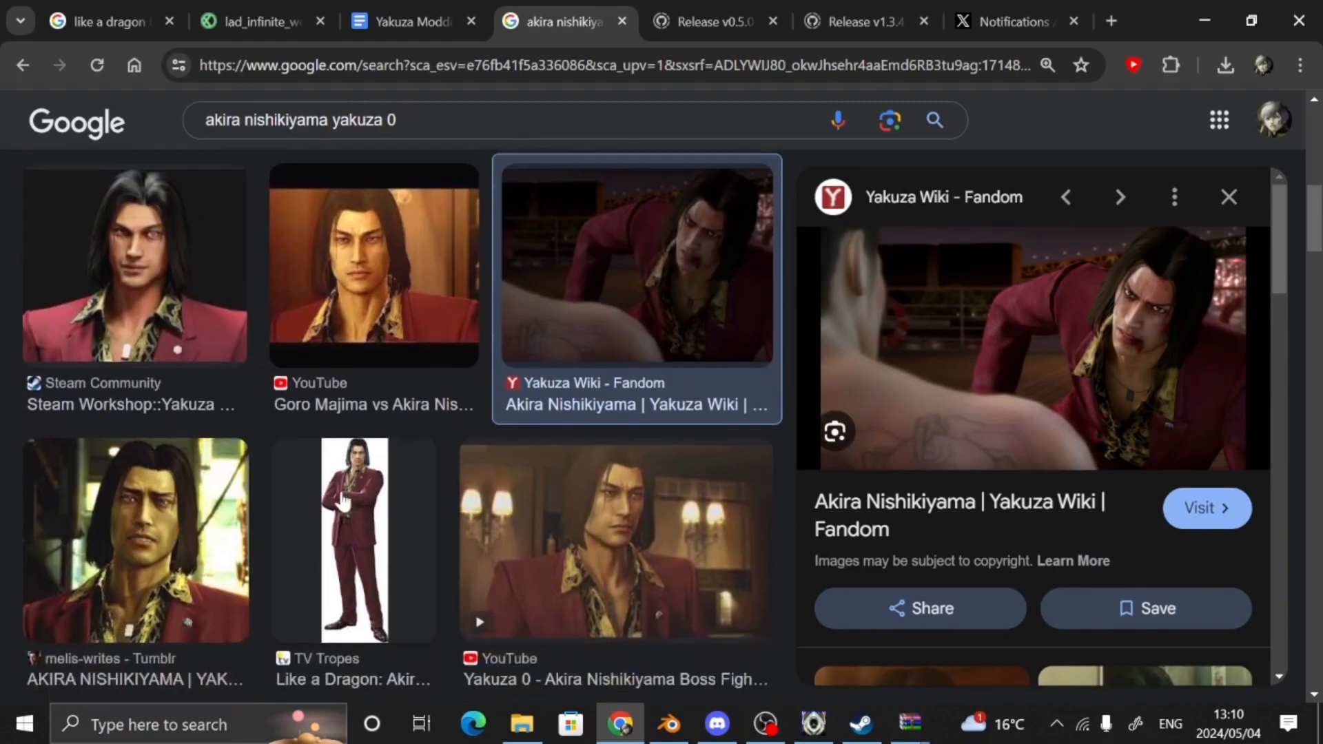
Open the MyWaifuList reference image of Akira Nishikiyama, examine his hair, and switch back to Blender
{"action": "scroll", "coordinate": [344, 501], "scroll_direction": "down", "scroll_amount": 3}
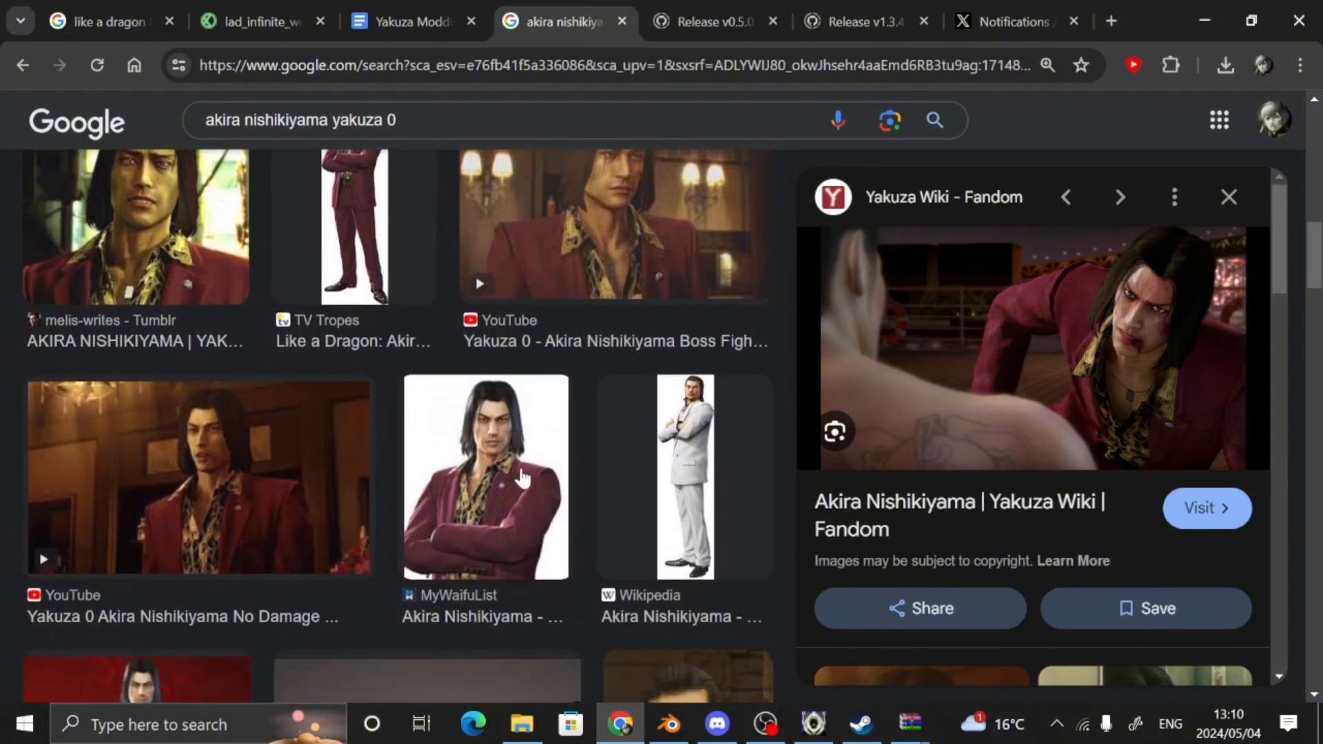
{"action": "left_click", "coordinate": [536, 477]}
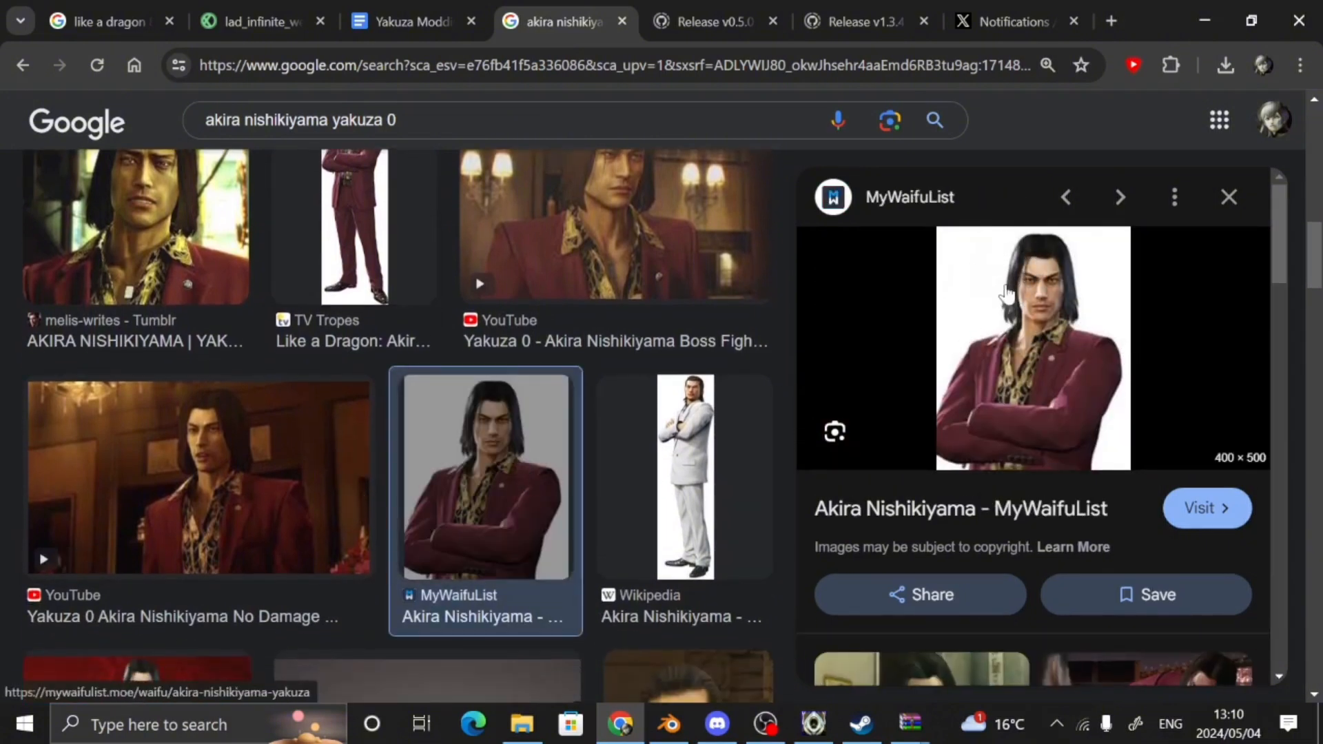
{"action": "left_click", "coordinate": [669, 723]}
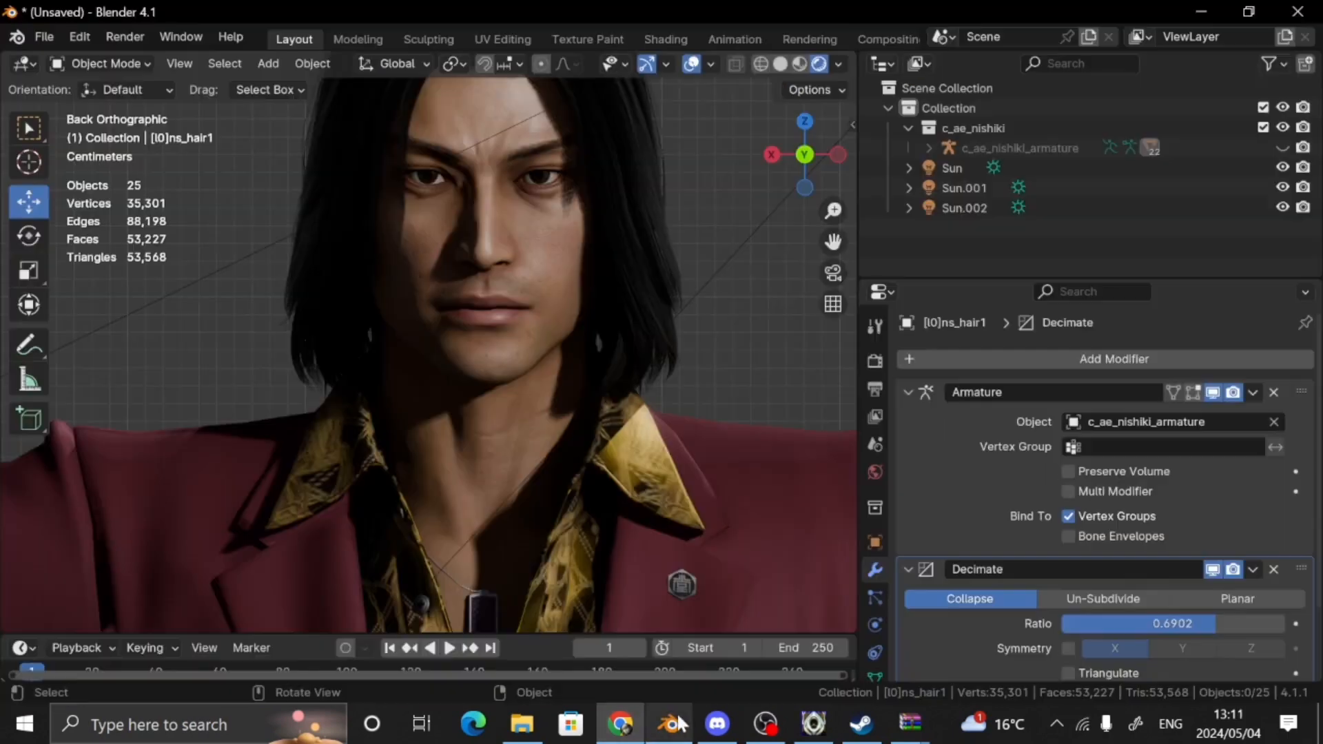
Examine the hair from the side, rear and face views, toggling the Sun.002 light's visibility to compare its effect
{"action": "mouse_move", "coordinate": [833, 241]}
{"action": "left_mouse_down"}
{"action": "mouse_move", "coordinate": [833, 516]}
{"action": "mouse_move", "coordinate": [835, 238]}
{"action": "left_mouse_up"}
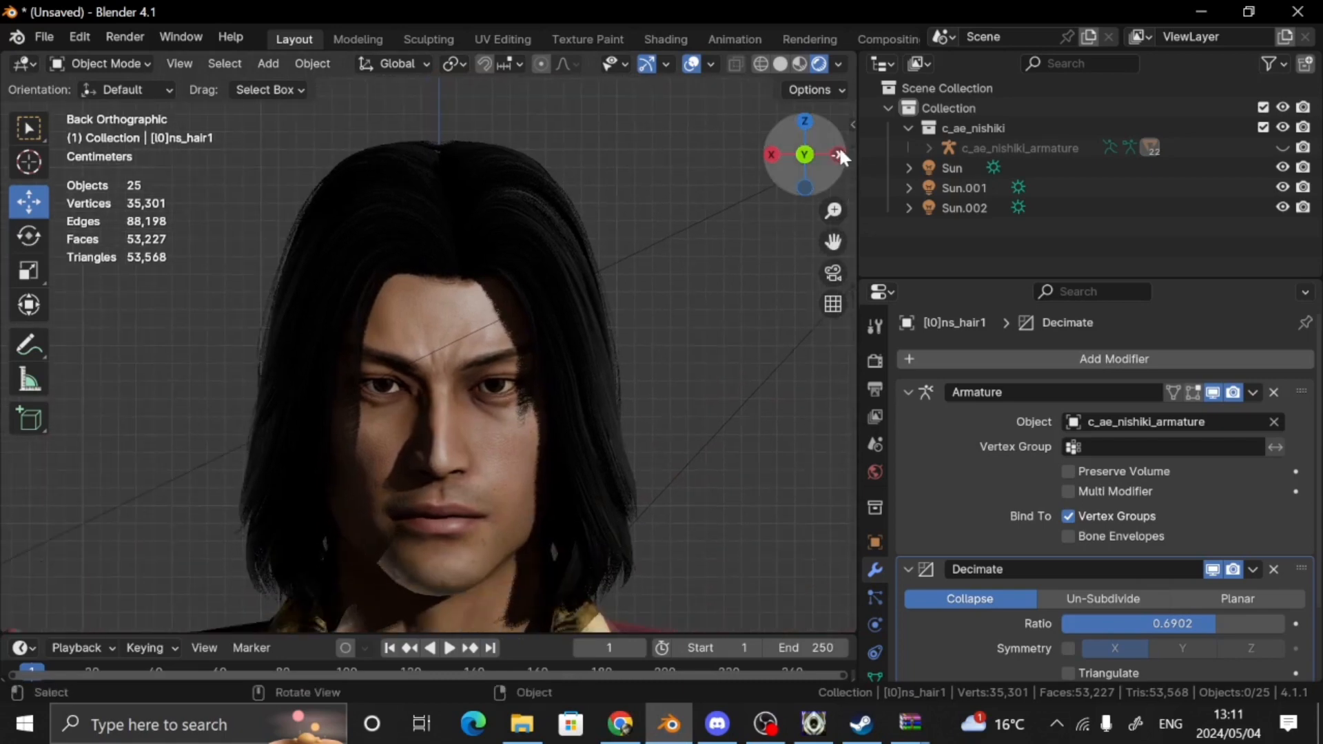
{"action": "left_click", "coordinate": [839, 154]}
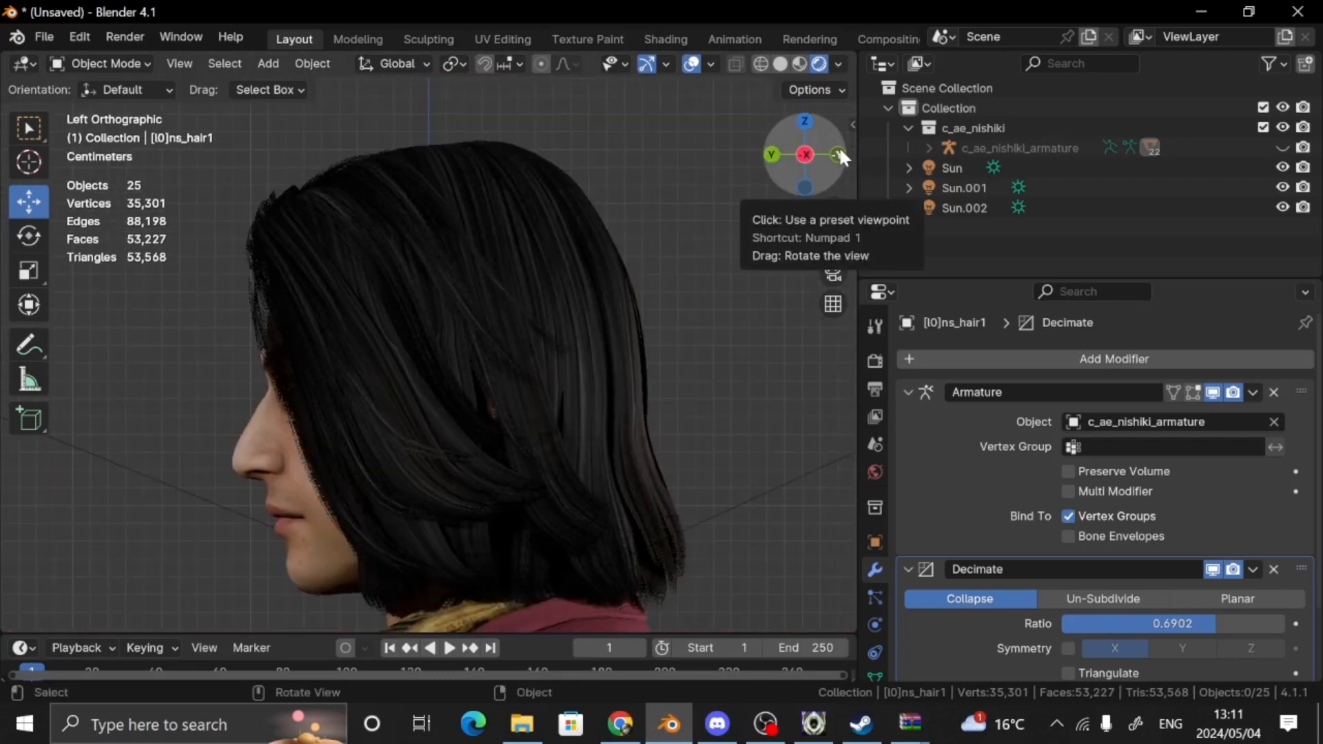
{"action": "left_click", "coordinate": [838, 155]}
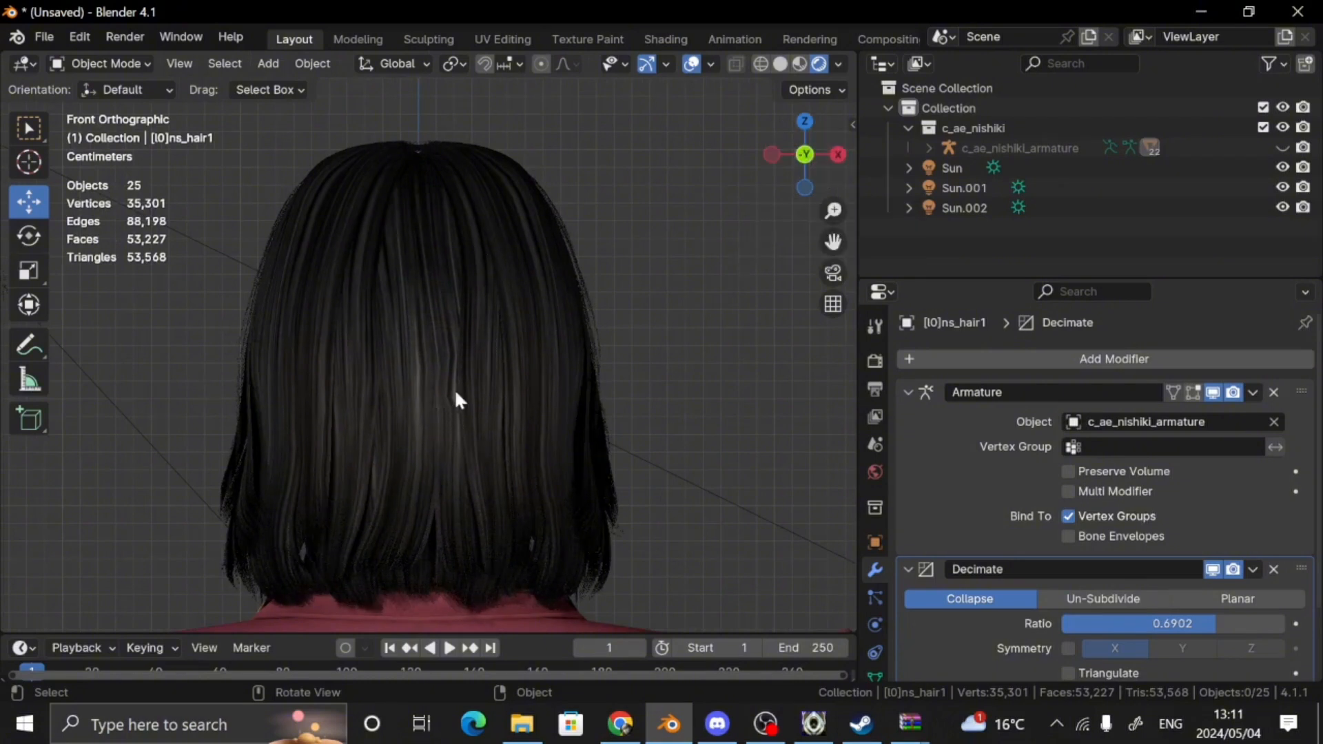
{"action": "left_click", "coordinate": [1280, 207]}
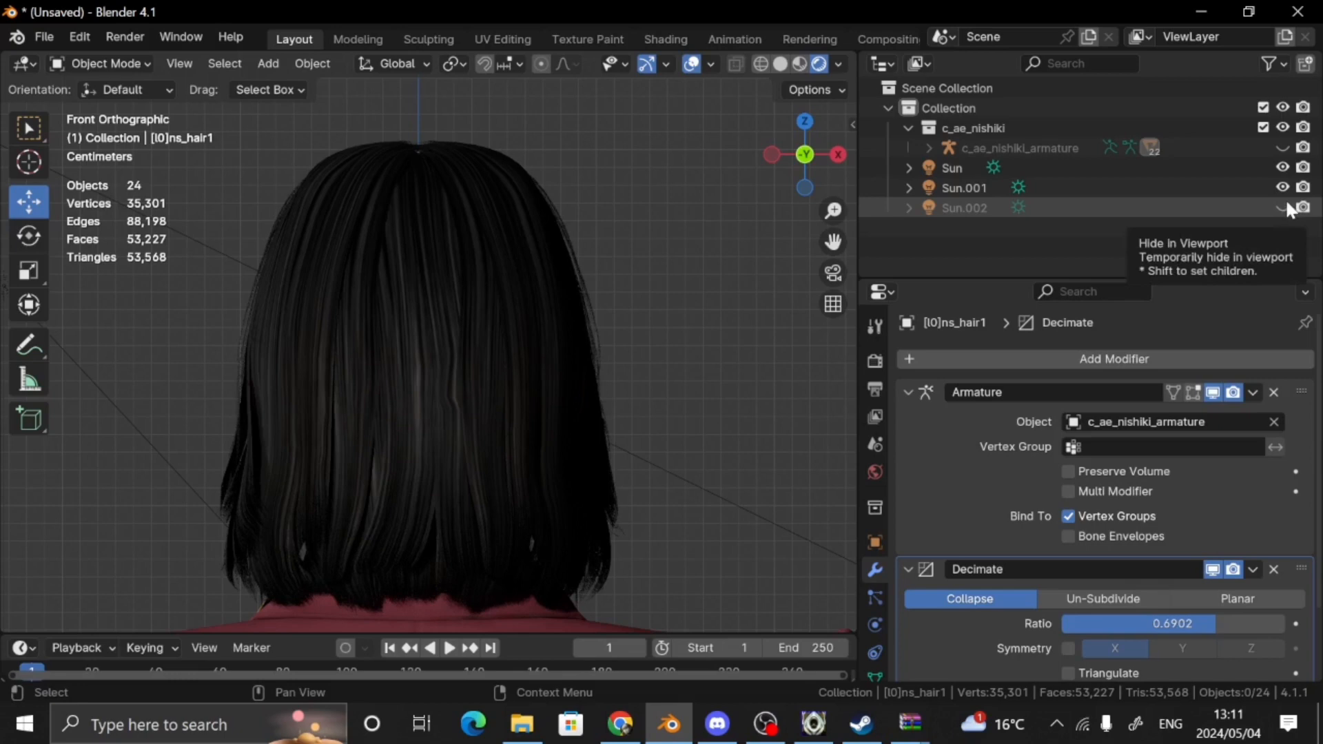
{"action": "left_click", "coordinate": [1285, 201]}
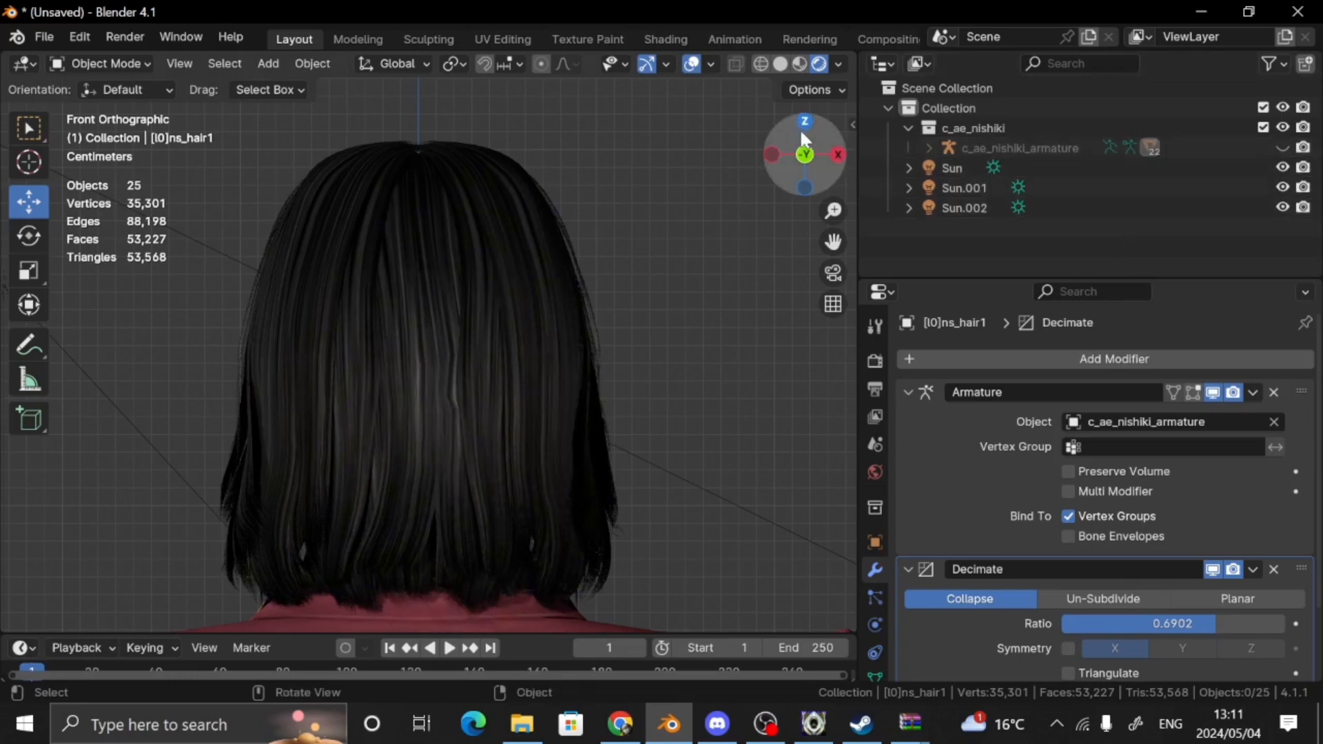
{"action": "left_click", "coordinate": [780, 153]}
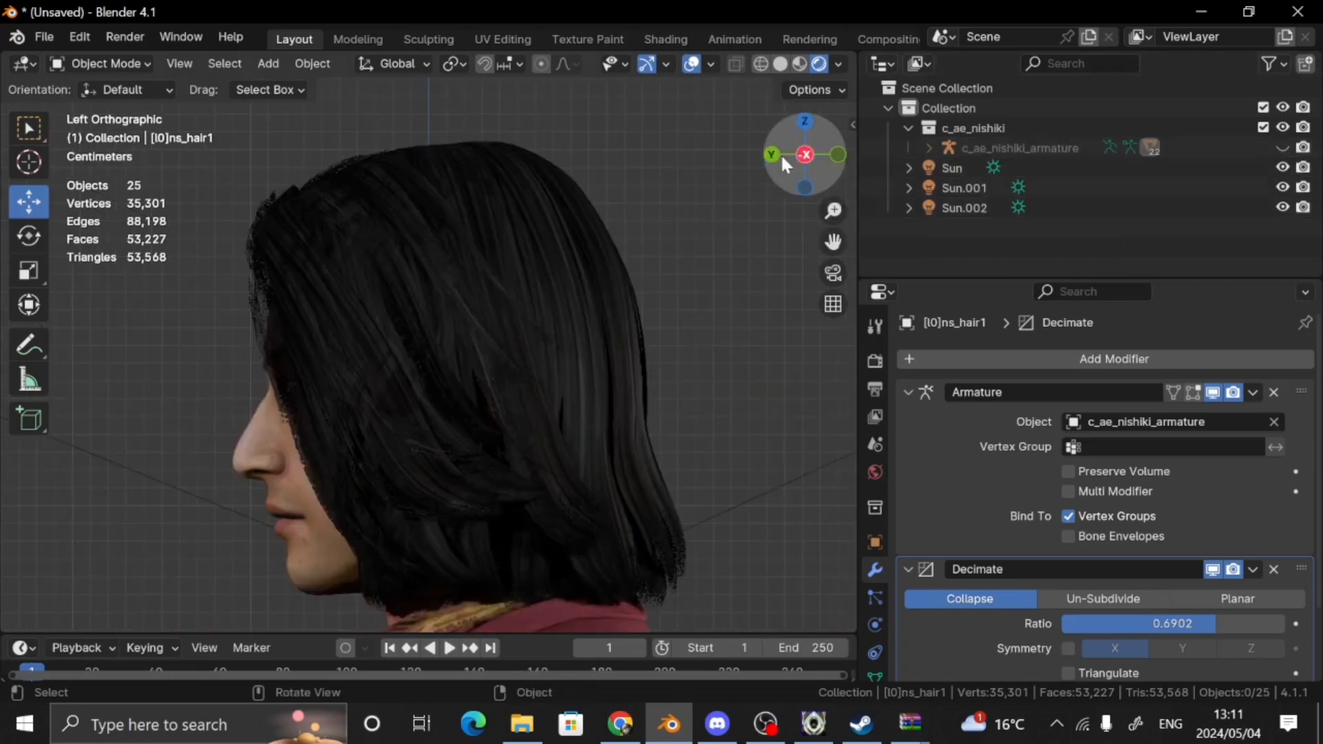
{"action": "left_click", "coordinate": [780, 153]}
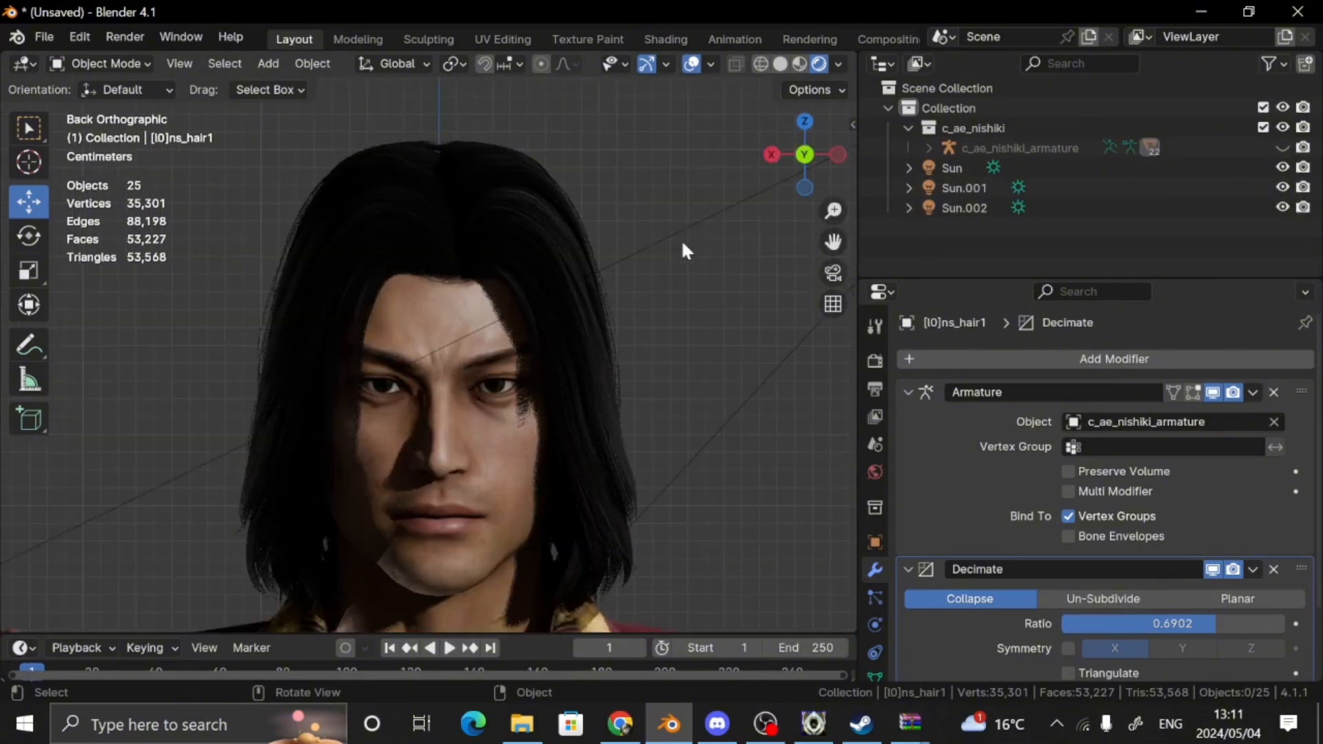
Move the Sun.002 light up beside the head to about X 0.5 m, Z 1.88 m, and aim it down toward the torso
{"action": "scroll", "coordinate": [680, 238], "scroll_direction": "down", "scroll_amount": 3}
{"action": "scroll", "coordinate": [681, 240], "scroll_direction": "down", "scroll_amount": 8}
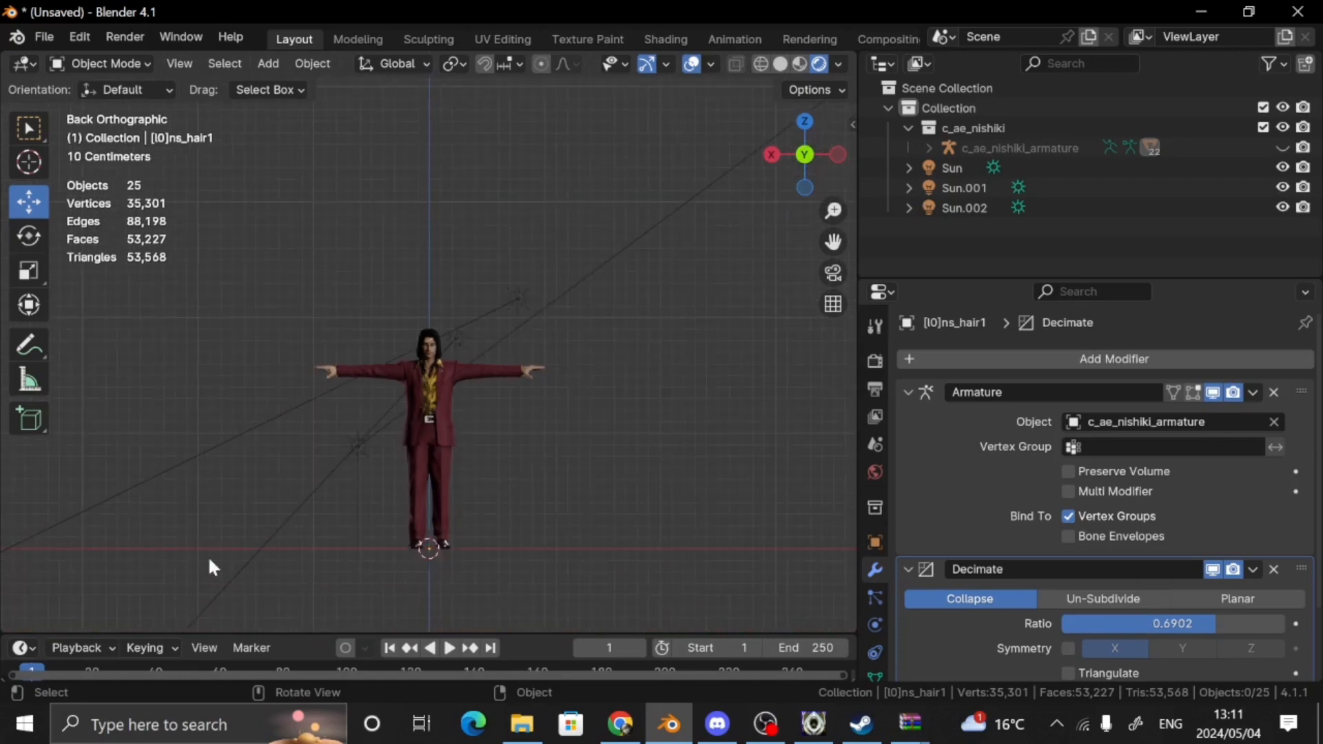
{"action": "left_click", "coordinate": [272, 540]}
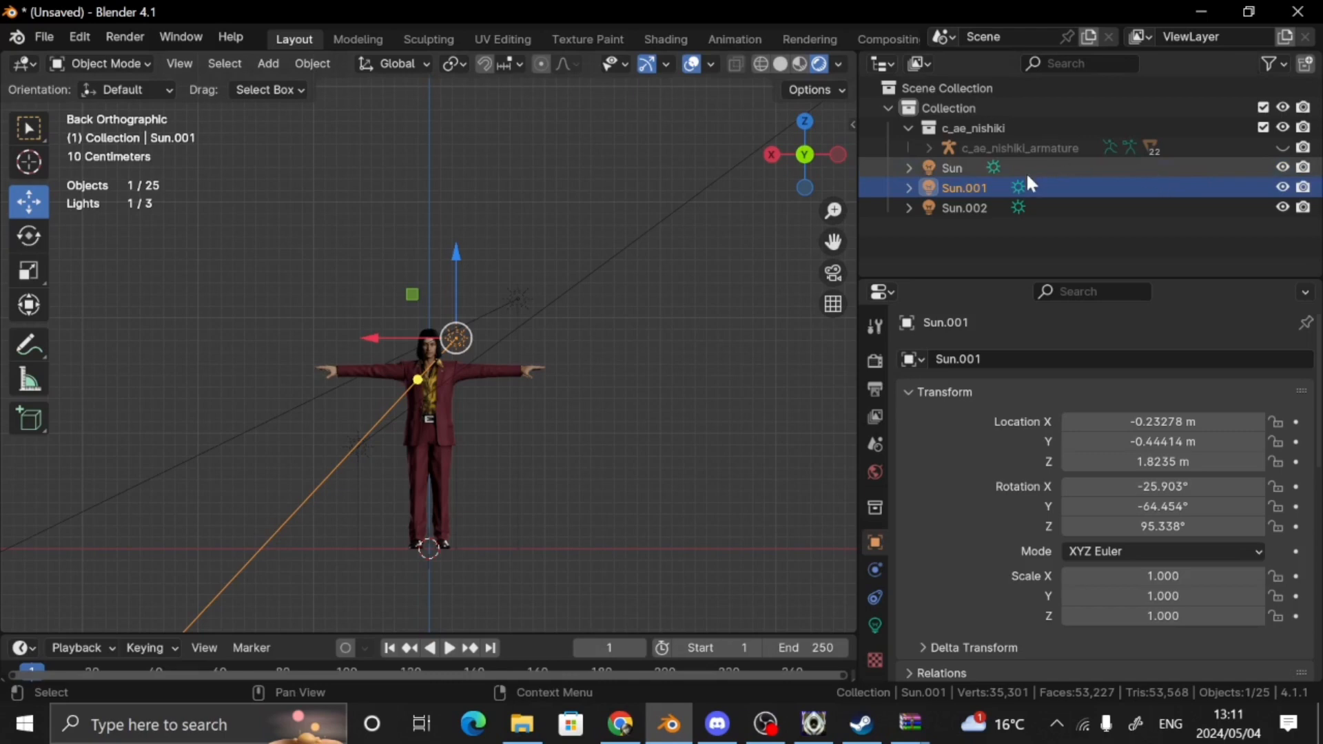
{"action": "left_click", "coordinate": [1003, 206]}
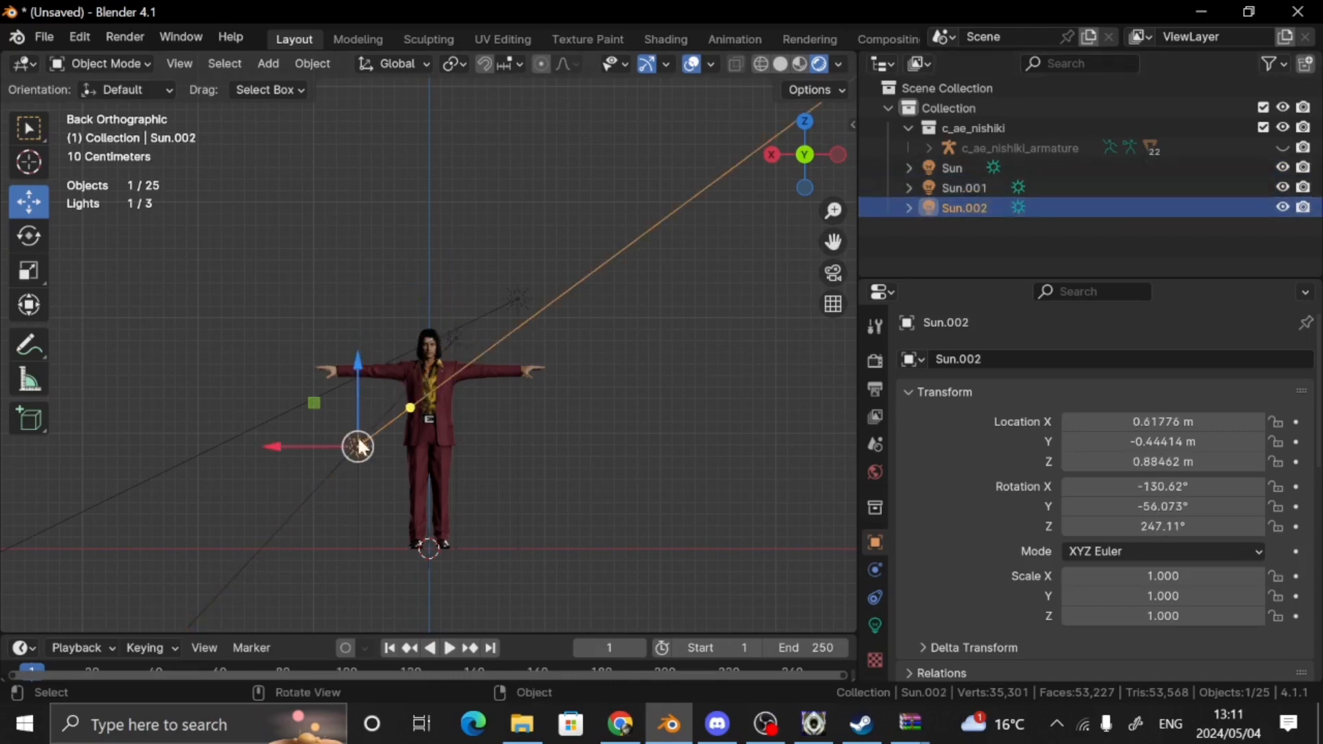
{"action": "left_click_drag", "start_coordinate": [359, 446], "coordinate": [372, 332]}
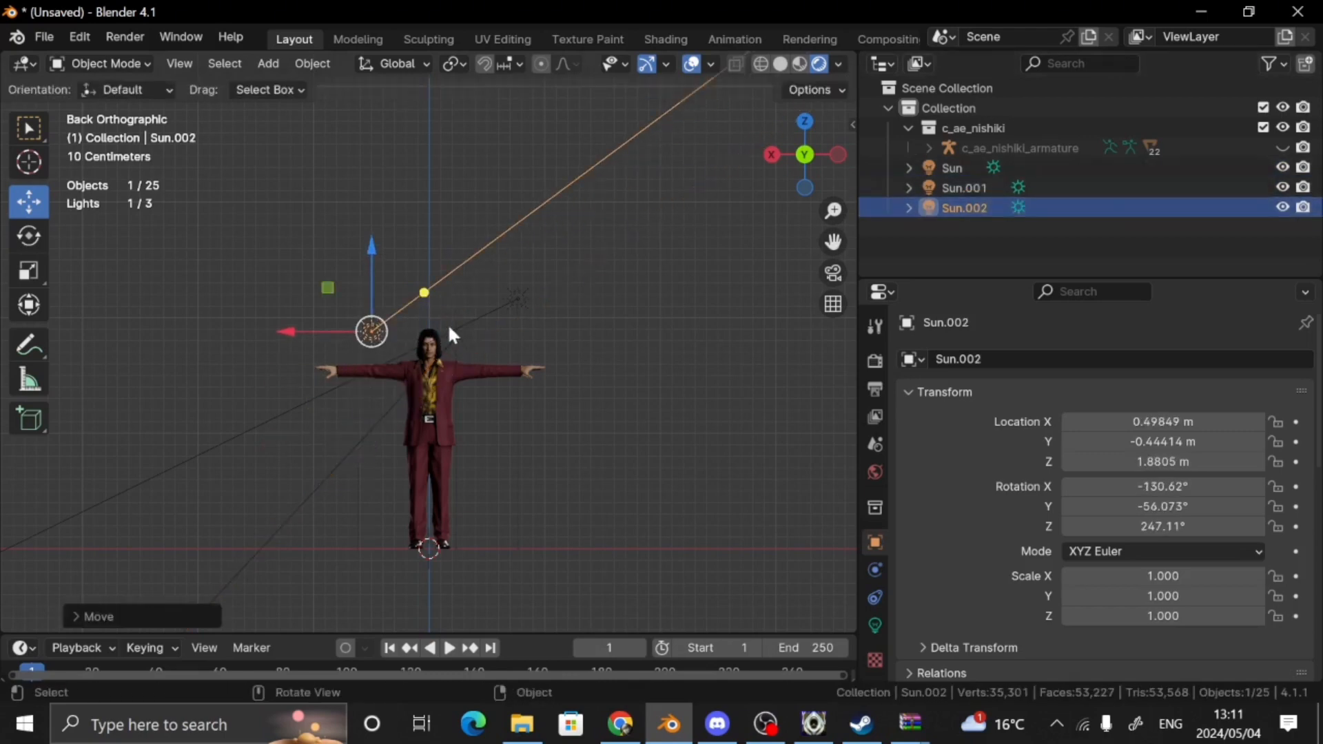
{"action": "left_click_drag", "start_coordinate": [427, 292], "coordinate": [425, 396]}
{"action": "scroll", "coordinate": [456, 338], "scroll_direction": "up", "scroll_amount": 5}
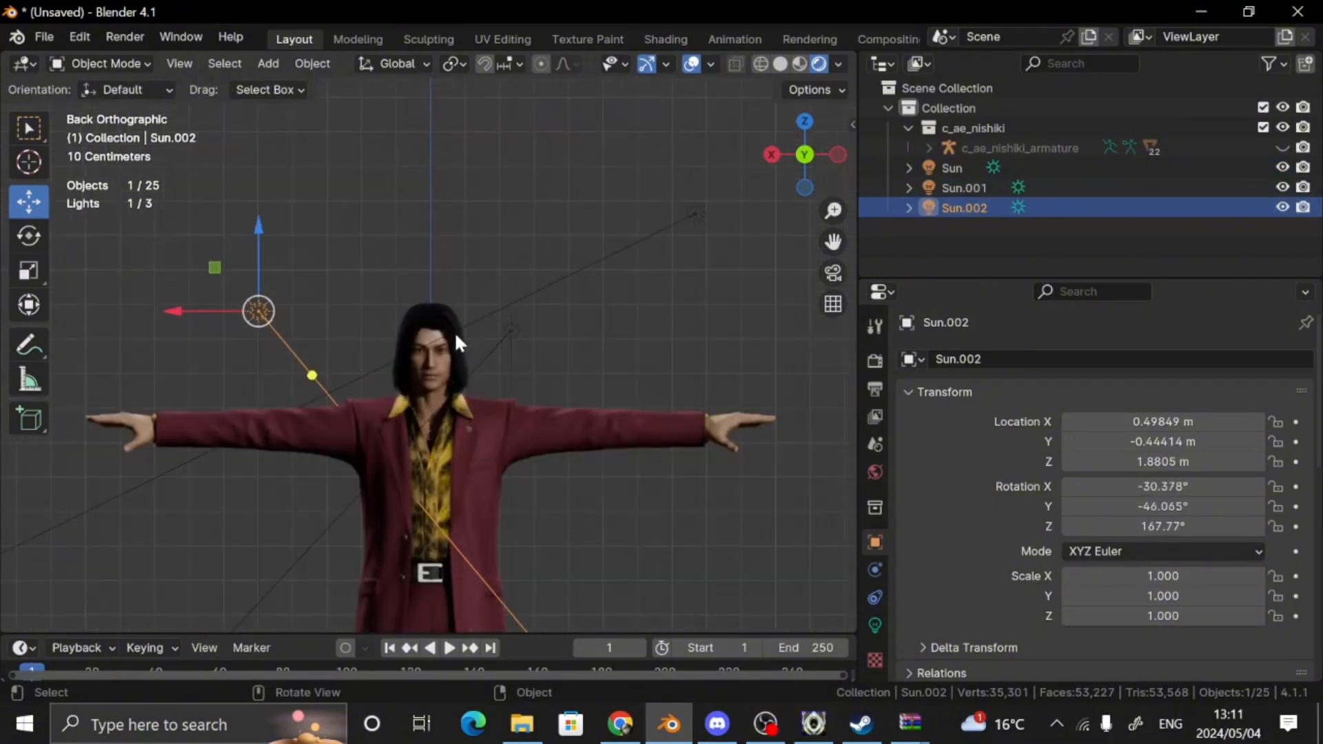
{"action": "scroll", "coordinate": [456, 337], "scroll_direction": "up", "scroll_amount": 5}
{"action": "scroll", "coordinate": [455, 334], "scroll_direction": "up", "scroll_amount": 2}
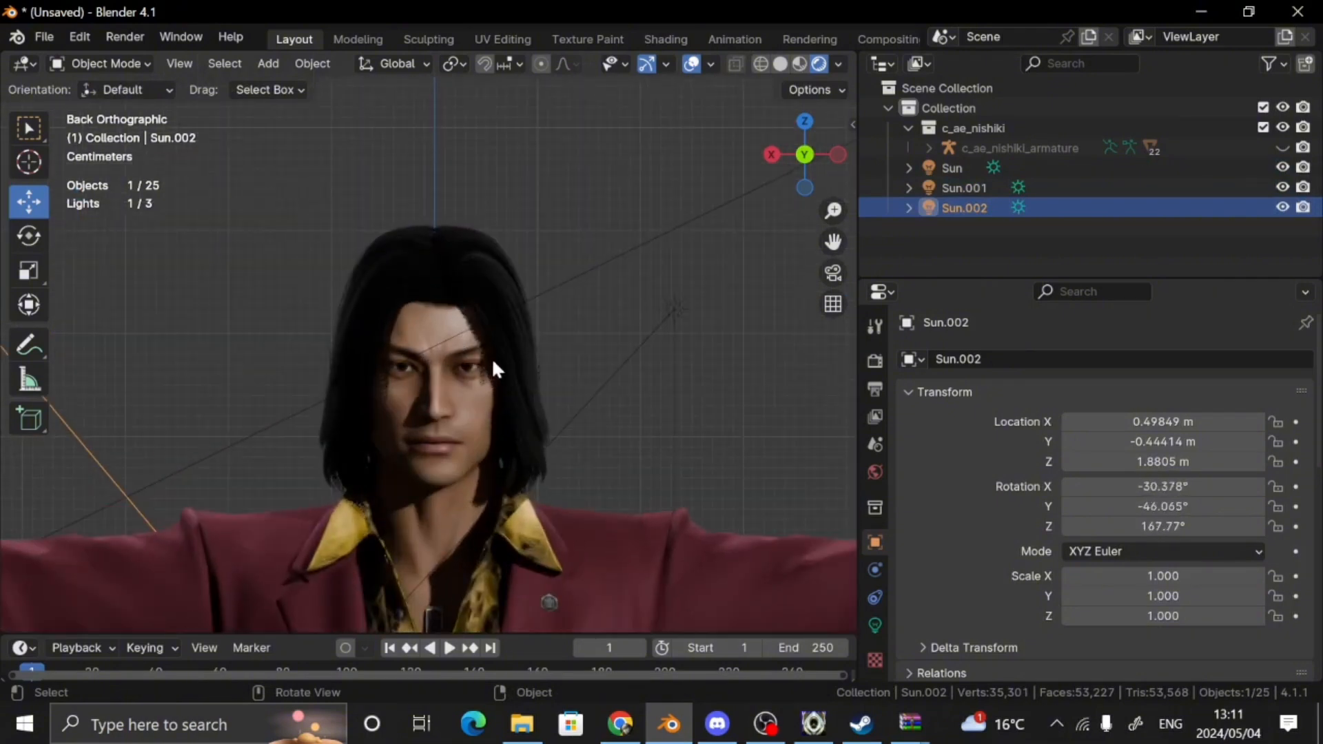
{"action": "scroll", "coordinate": [492, 356], "scroll_direction": "up", "scroll_amount": 2}
{"action": "scroll", "coordinate": [496, 354], "scroll_direction": "up", "scroll_amount": 2}
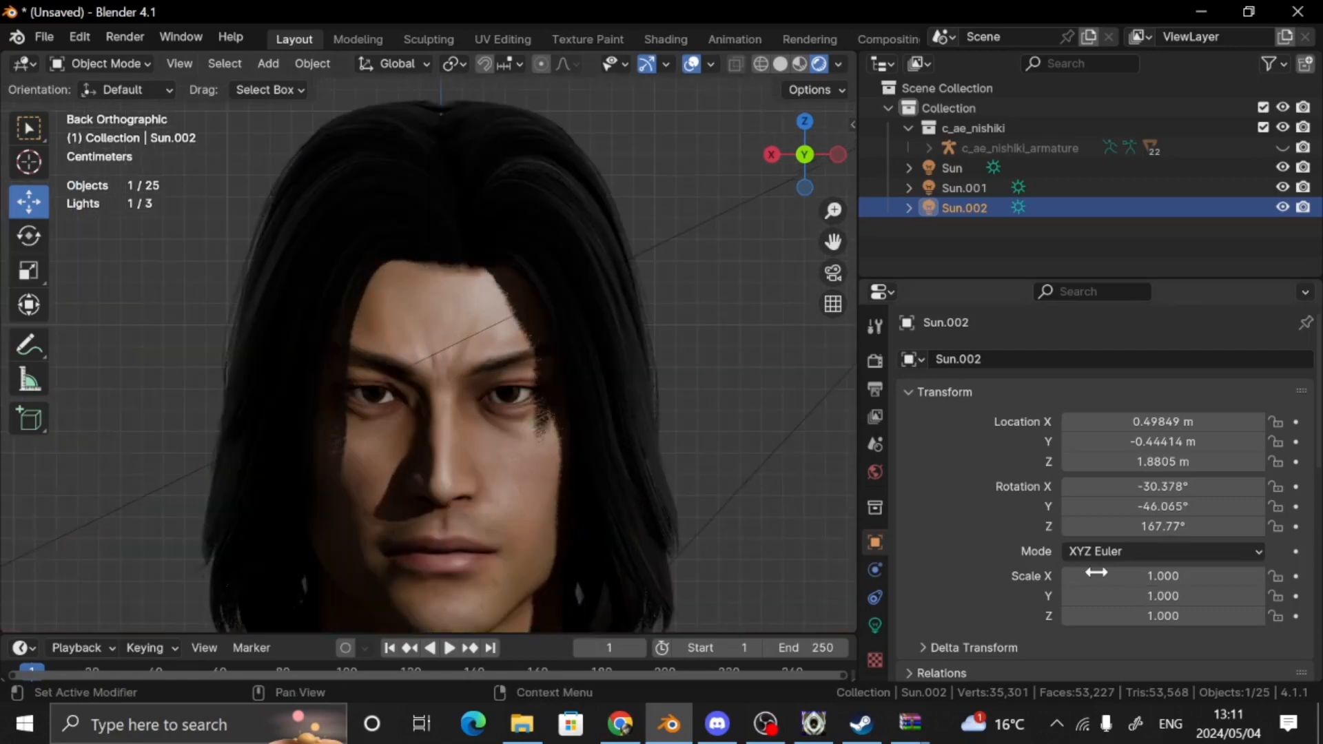
Set the Sun.002 light's strength to 22 and check the lighting on the character from behind and facing him
{"action": "left_click", "coordinate": [876, 621]}
{"action": "left_click", "coordinate": [1147, 493]}
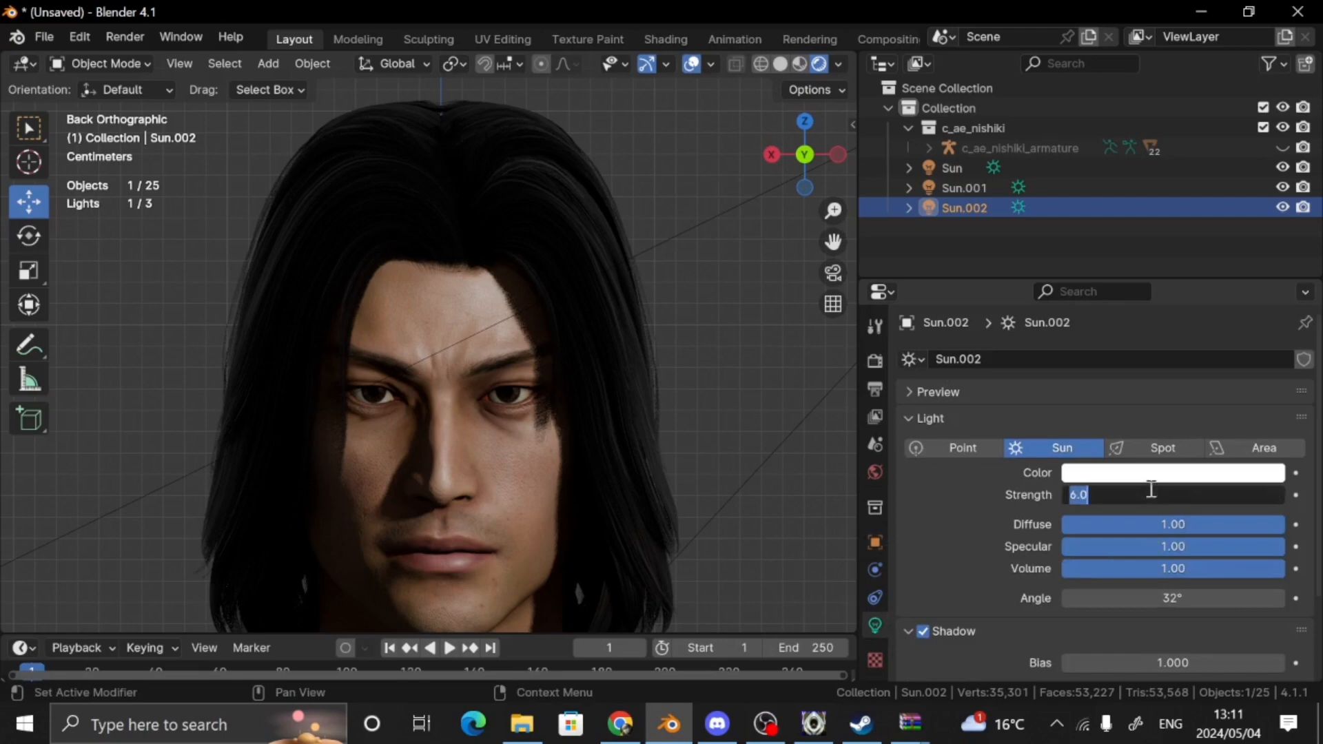
{"action": "type", "text": "22"}
{"action": "key", "text": "Return"}
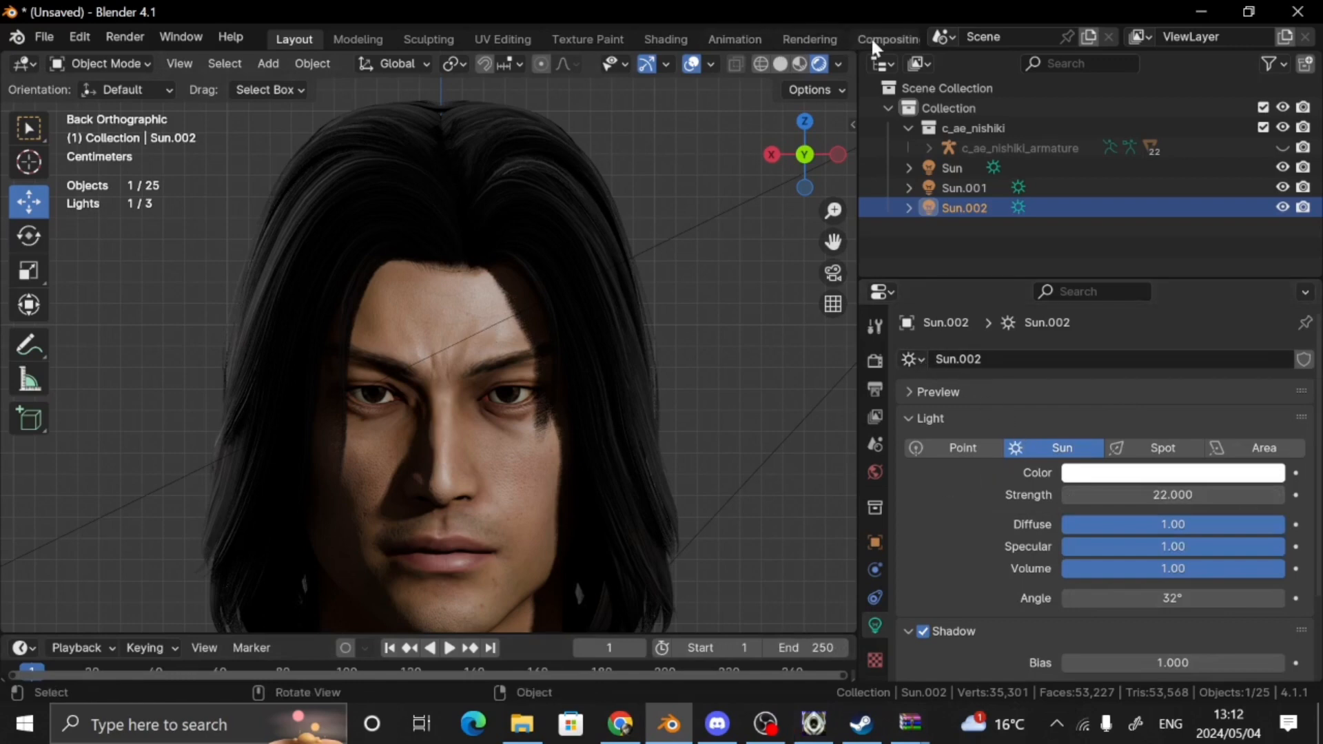
{"action": "left_click", "coordinate": [801, 155]}
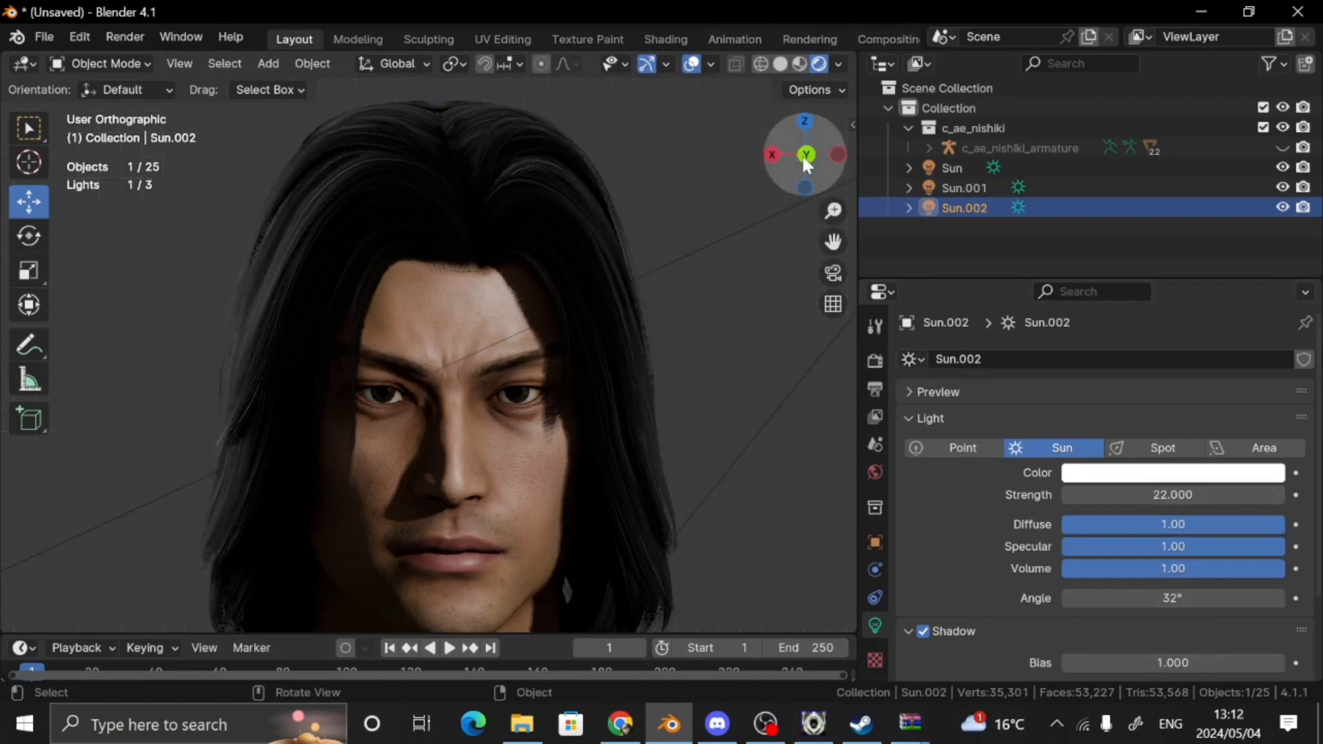
{"action": "scroll", "coordinate": [689, 402], "scroll_direction": "down", "scroll_amount": 6}
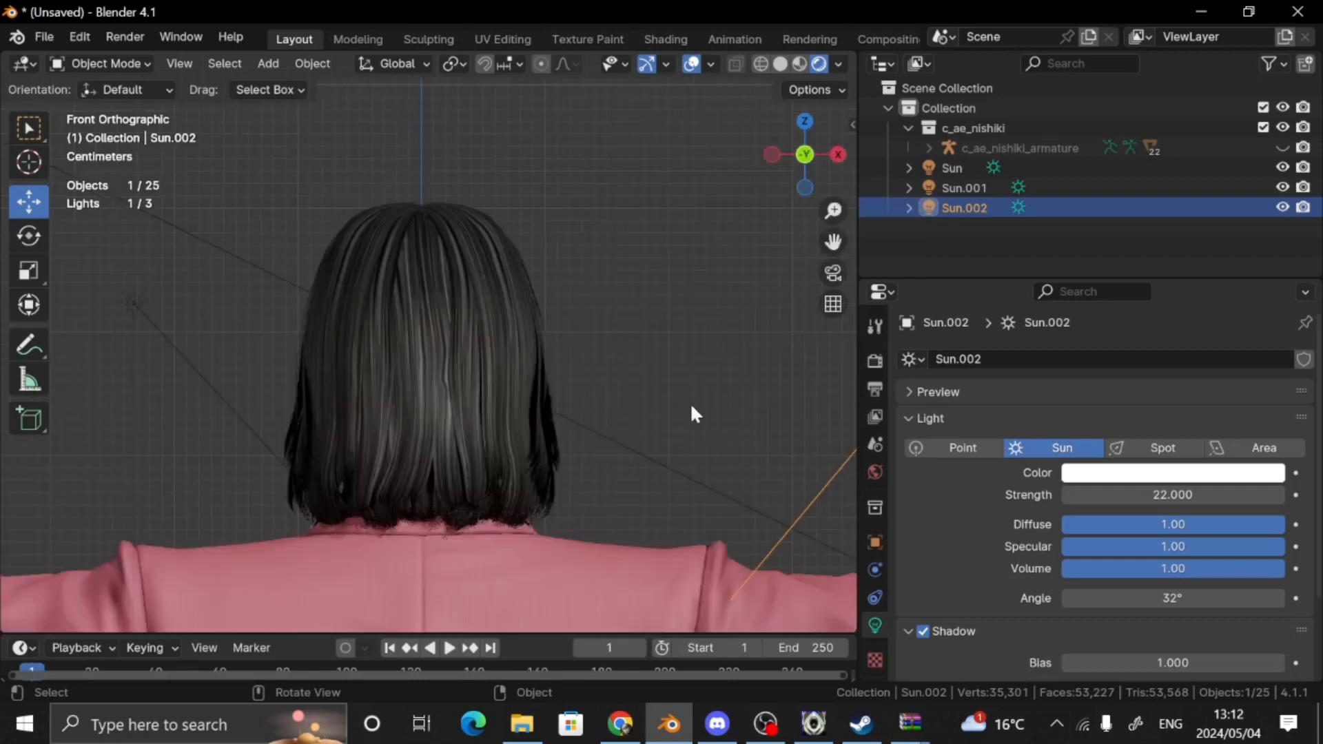
{"action": "scroll", "coordinate": [691, 410], "scroll_direction": "down", "scroll_amount": 5}
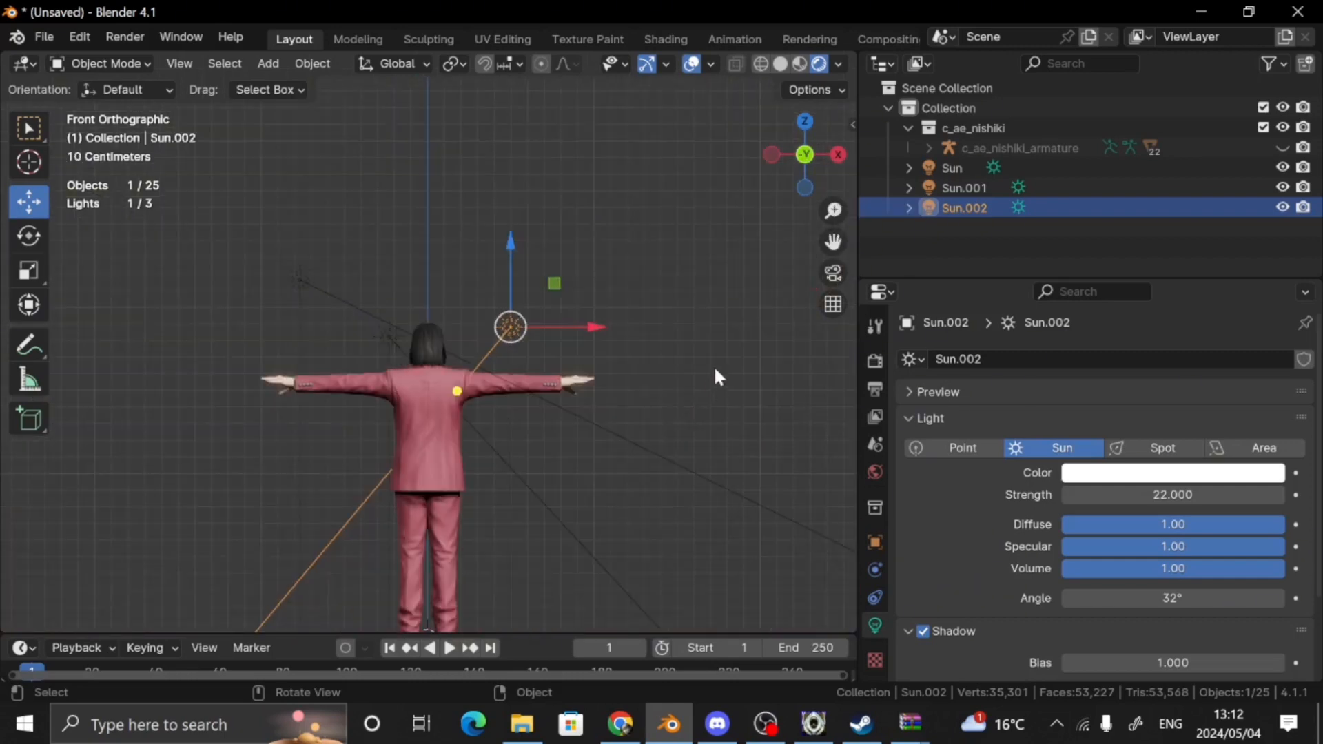
{"action": "scroll", "coordinate": [720, 355], "scroll_direction": "up", "scroll_amount": 4}
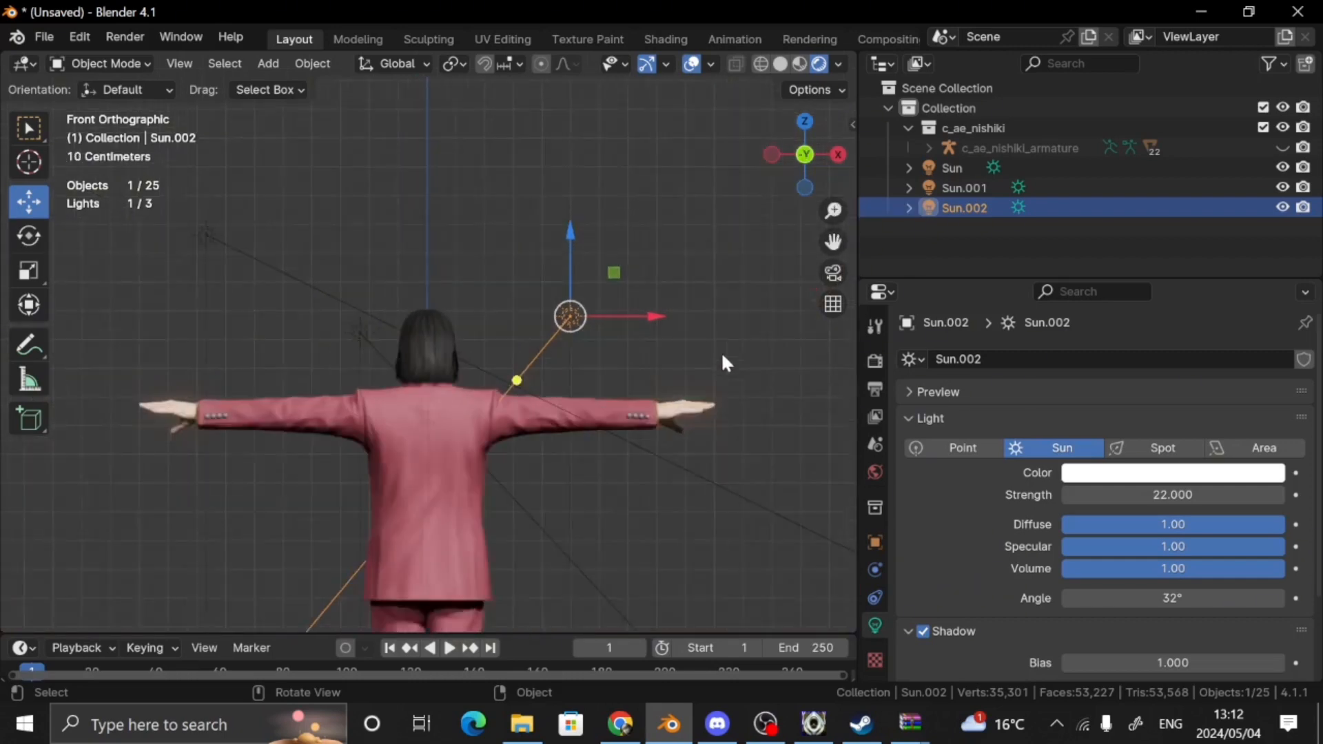
{"action": "left_click", "coordinate": [803, 164]}
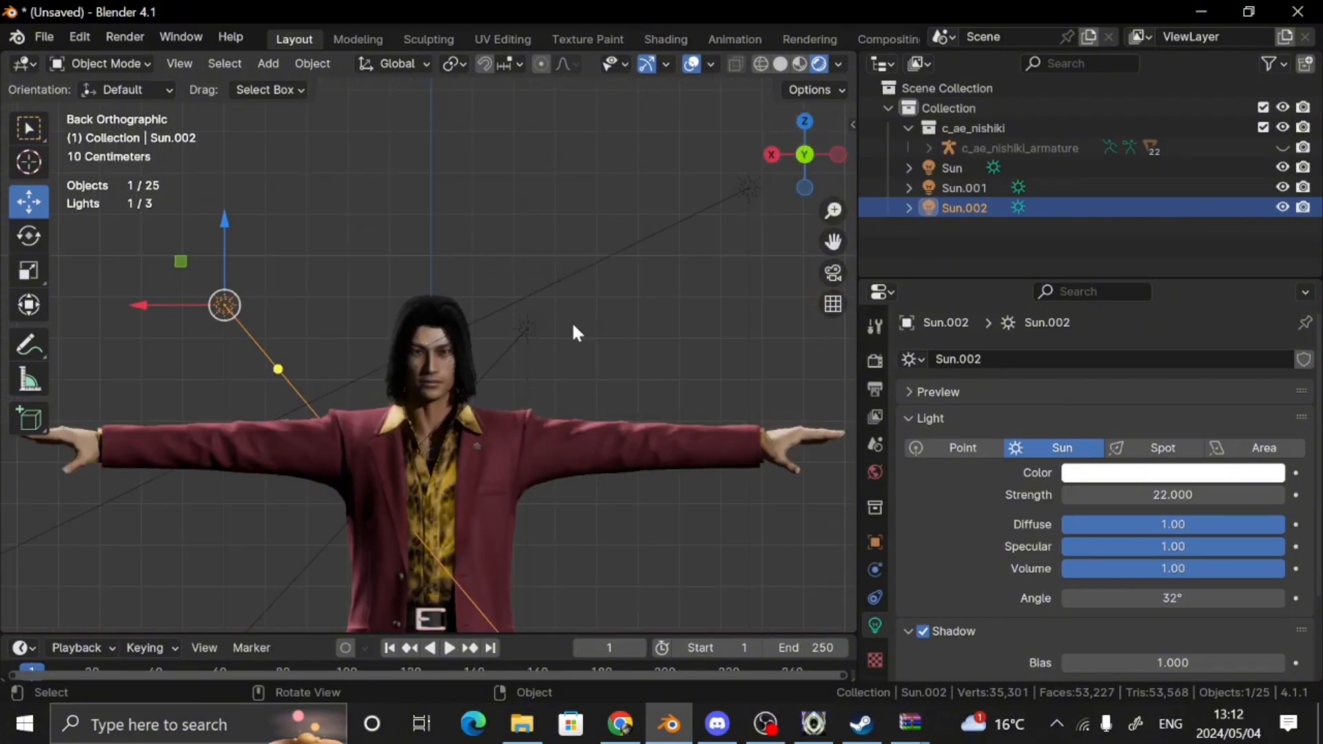
{"action": "scroll", "coordinate": [590, 324], "scroll_direction": "up", "scroll_amount": 6}
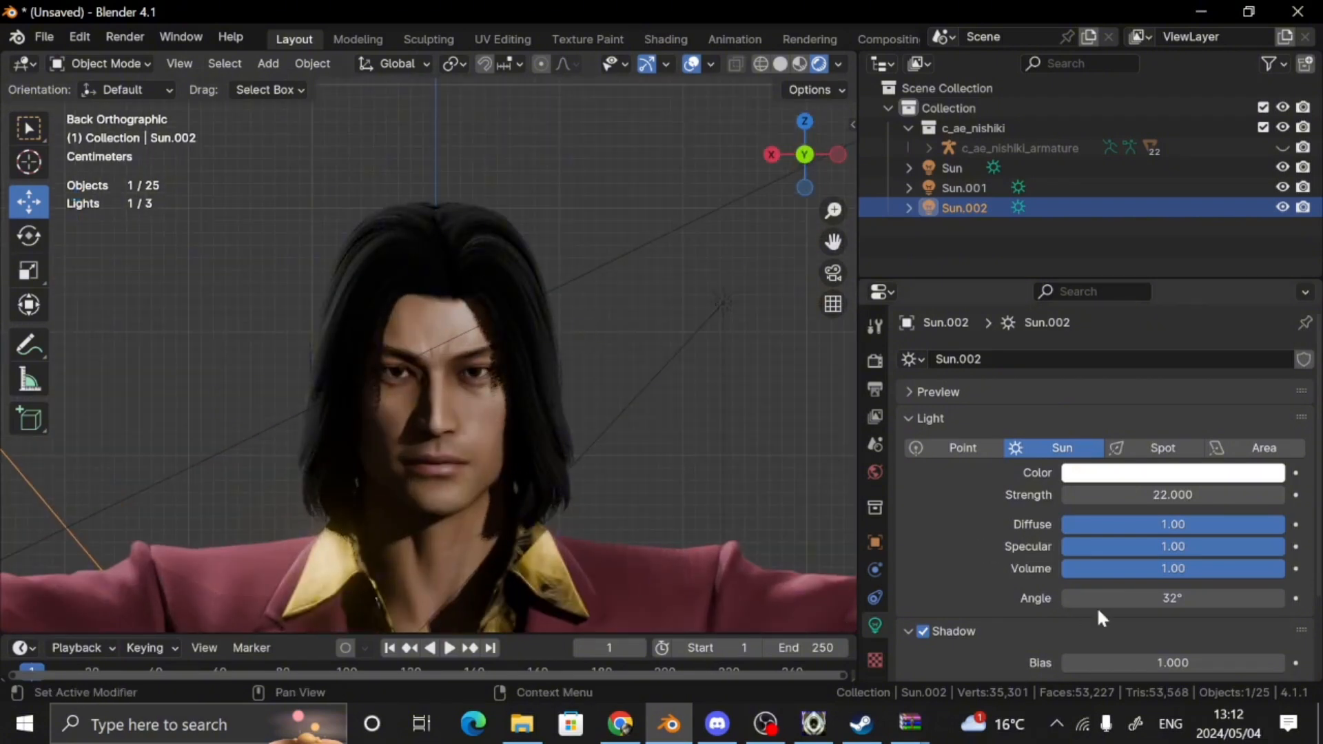
Set the Sun.002 light's angle to 3.2° and check the lighting on the body and face
{"action": "left_click", "coordinate": [1117, 591]}
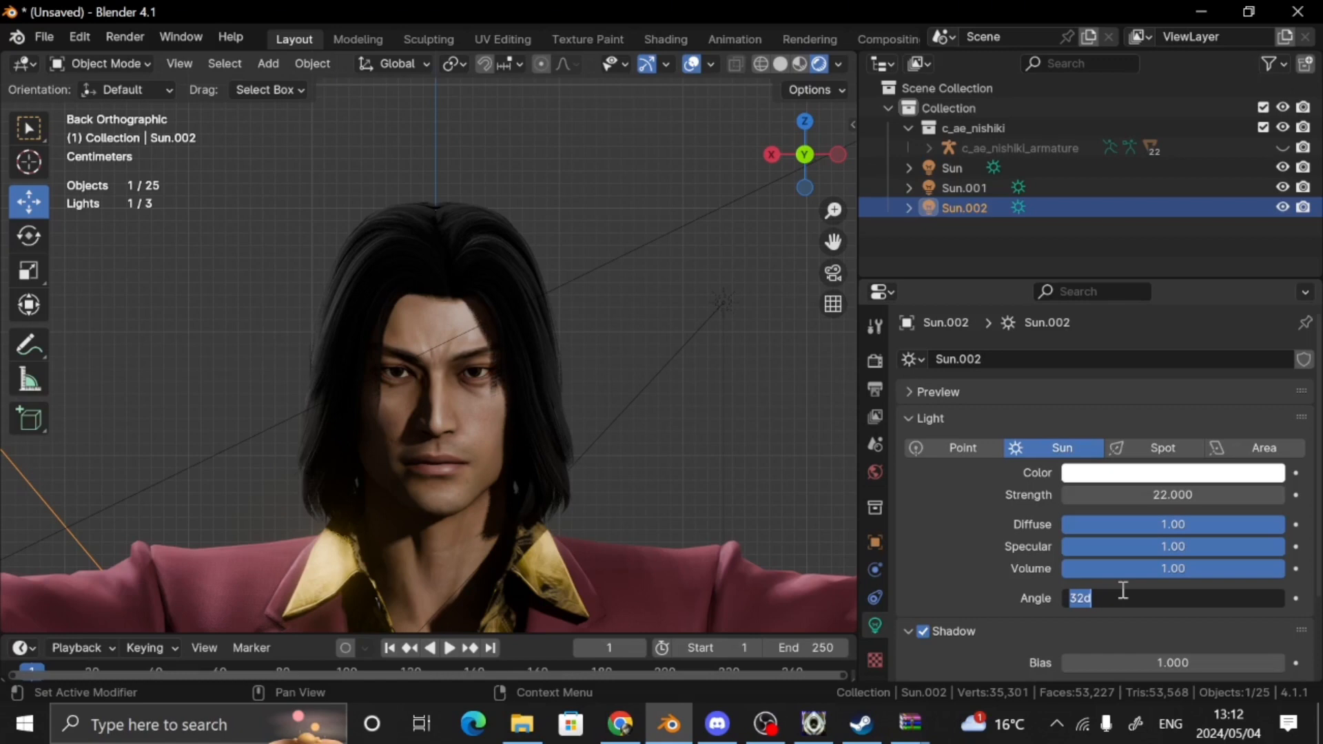
{"action": "type", "text": "3.2"}
{"action": "key", "text": "Return"}
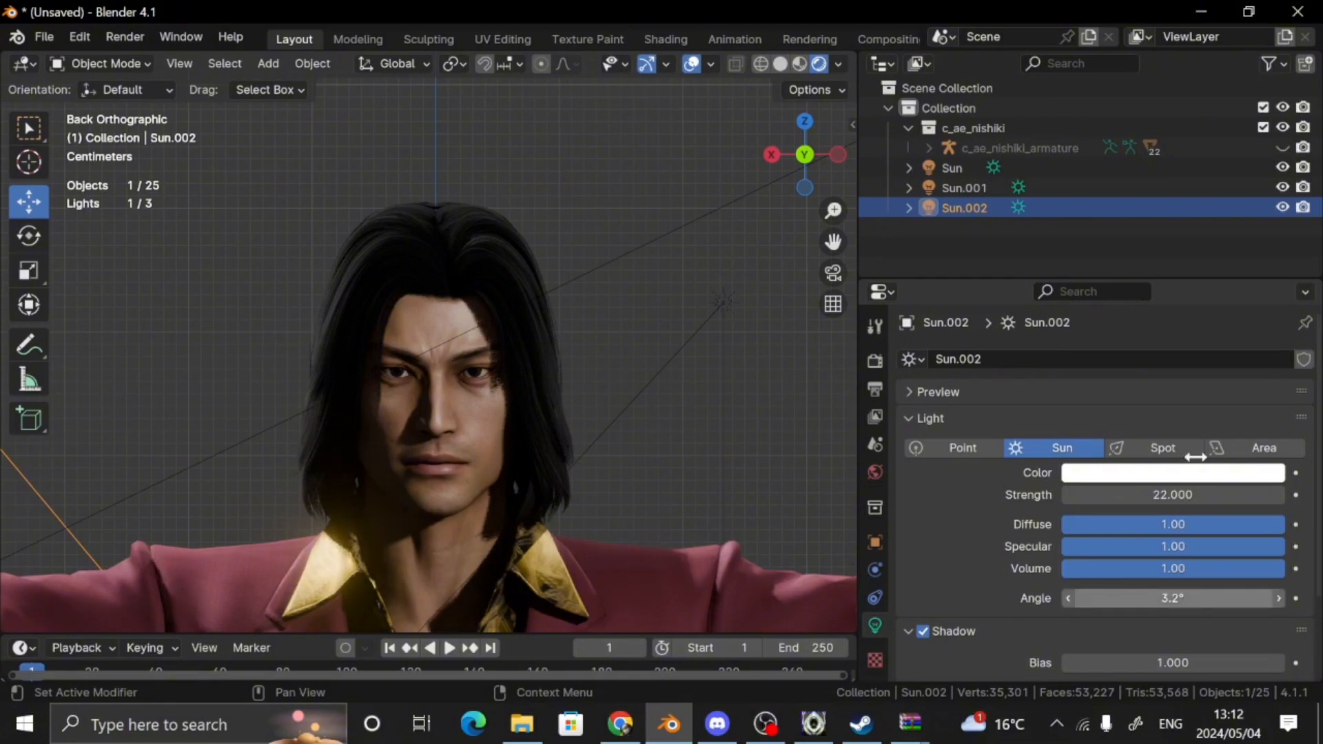
{"action": "scroll", "coordinate": [308, 551], "scroll_direction": "down", "scroll_amount": 3}
{"action": "scroll", "coordinate": [306, 545], "scroll_direction": "down", "scroll_amount": 2}
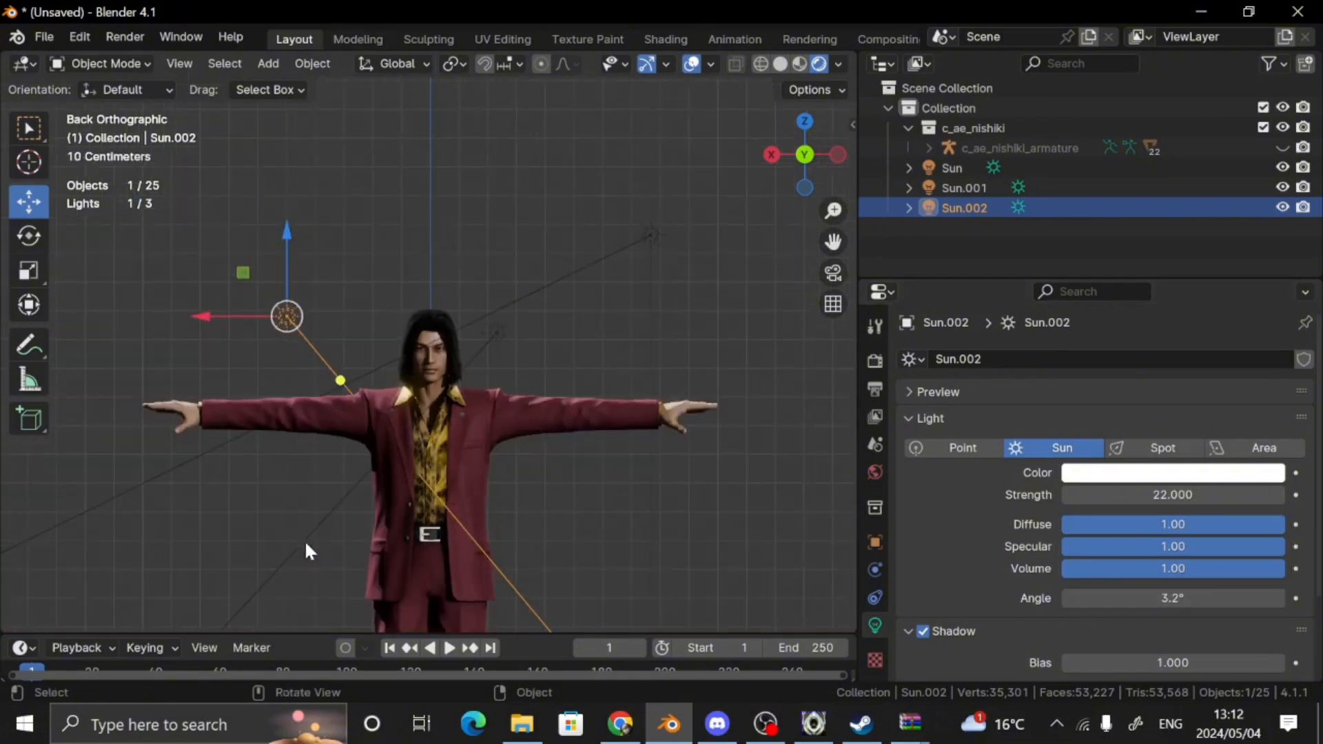
{"action": "scroll", "coordinate": [307, 537], "scroll_direction": "up", "scroll_amount": 3}
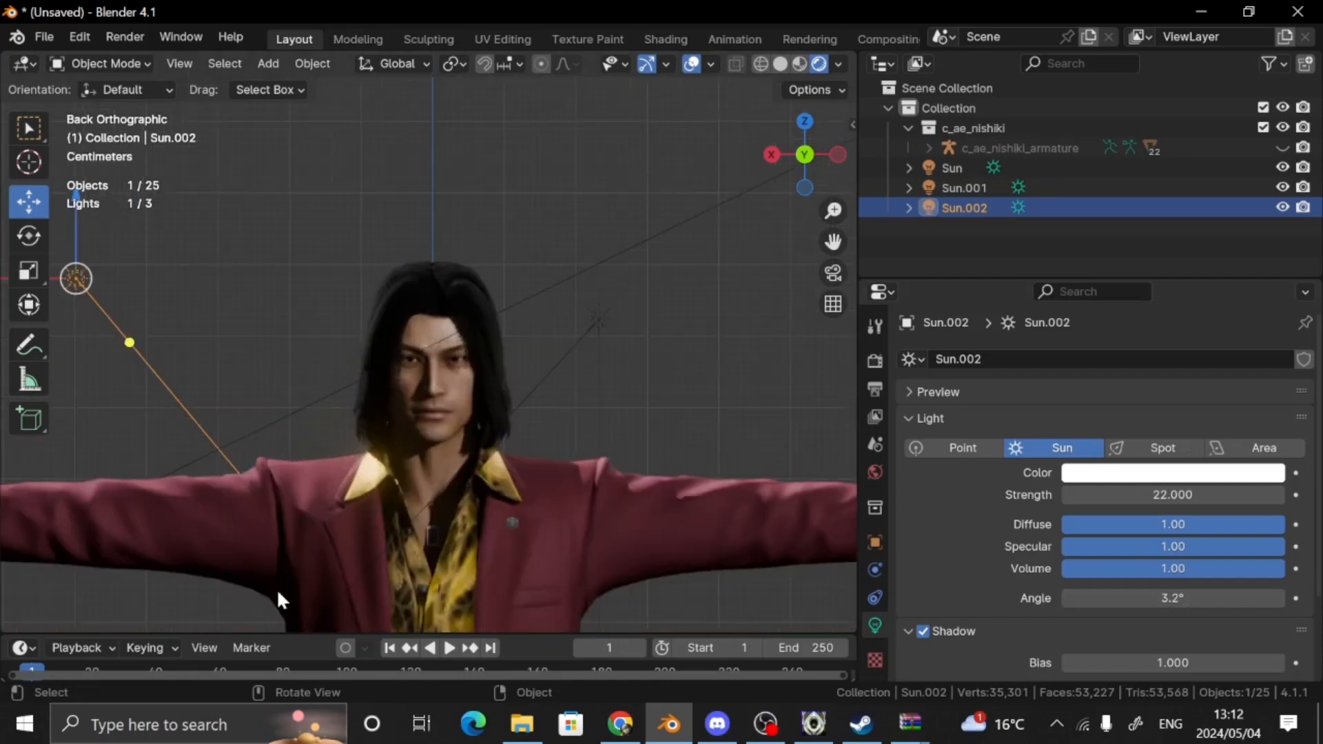
{"action": "scroll", "coordinate": [386, 403], "scroll_direction": "up", "scroll_amount": 3}
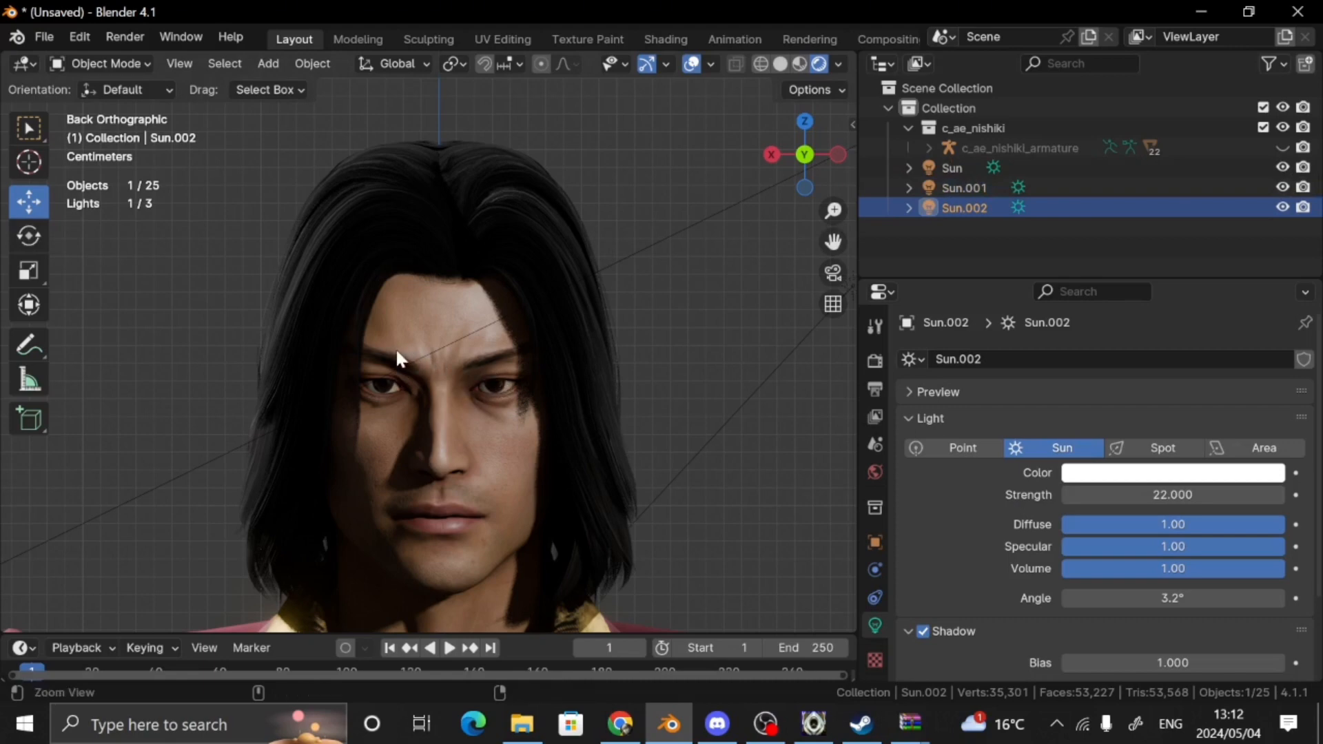
Start appending from another file and browse to the NotYoshi folder inside NodeGroups
{"action": "key", "text": "shift+F1"}
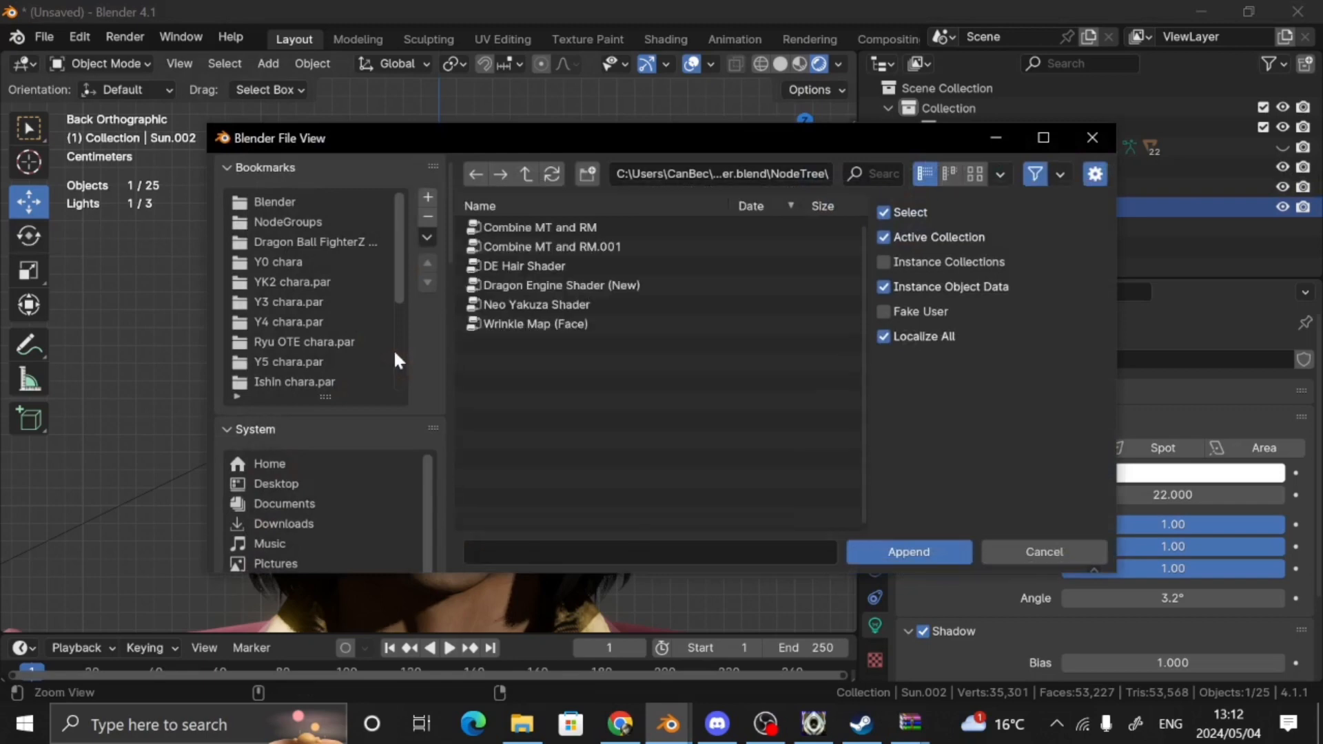
{"action": "left_click", "coordinate": [523, 167]}
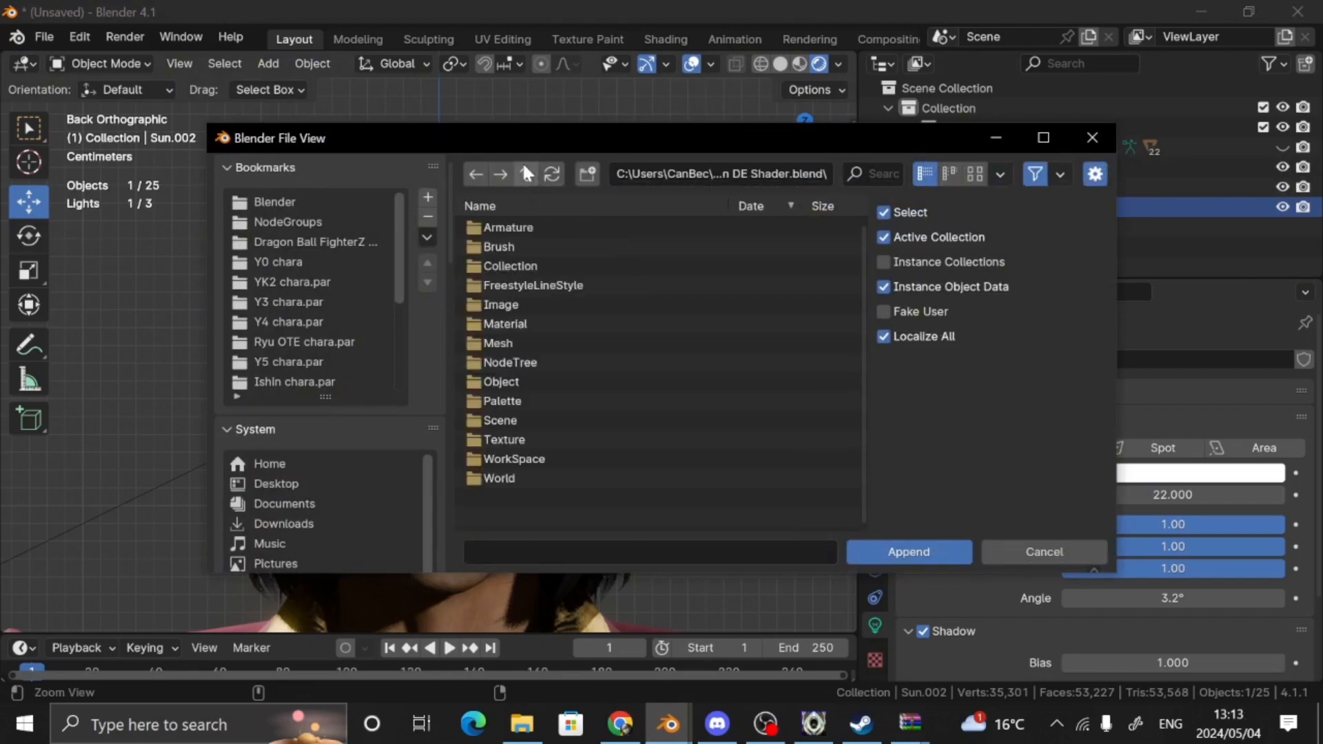
{"action": "left_click", "coordinate": [522, 168]}
{"action": "left_click", "coordinate": [525, 171]}
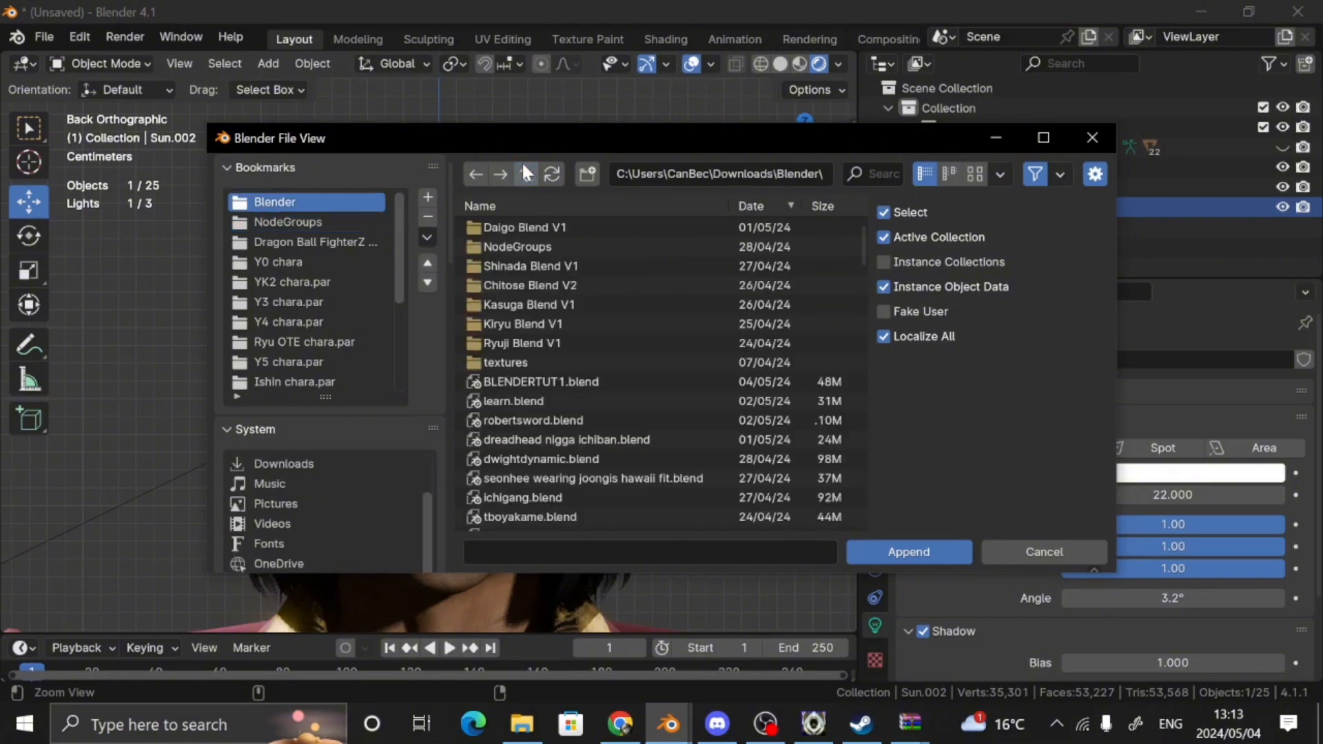
{"action": "left_click", "coordinate": [476, 174]}
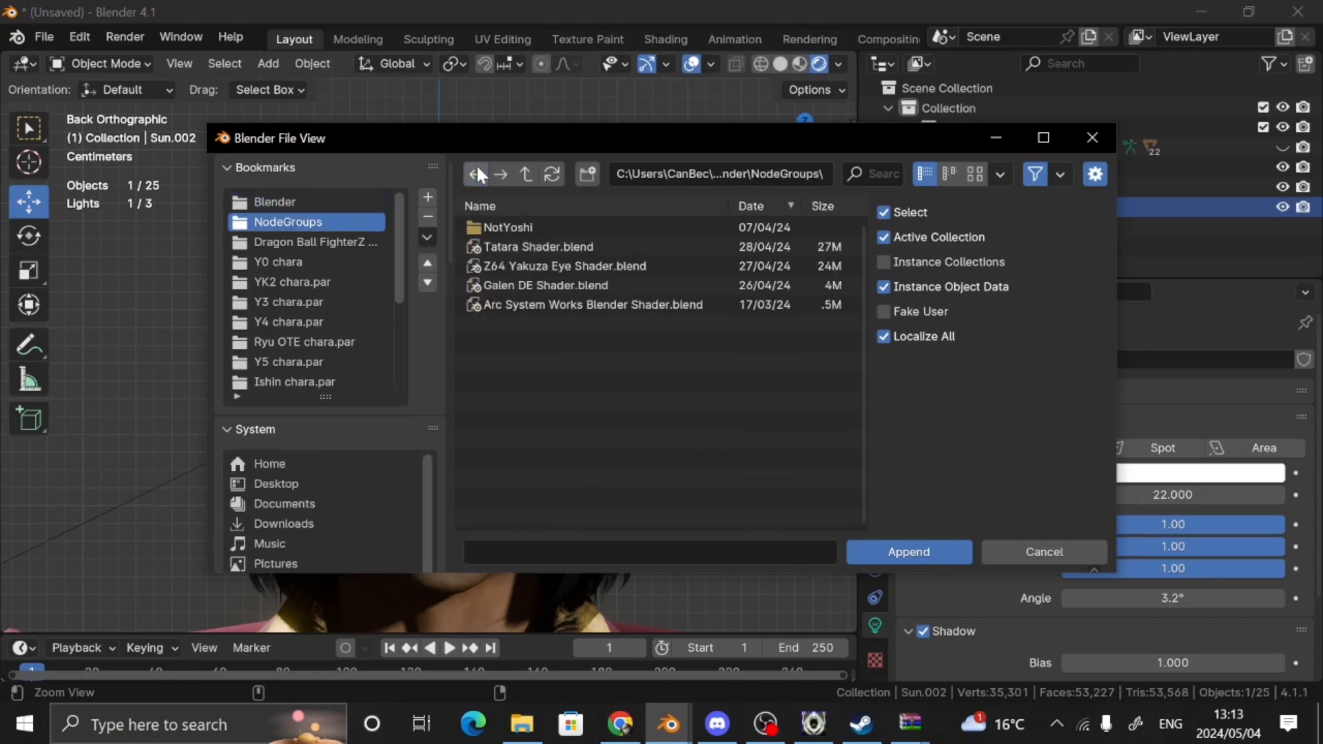
{"action": "left_click", "coordinate": [502, 227]}
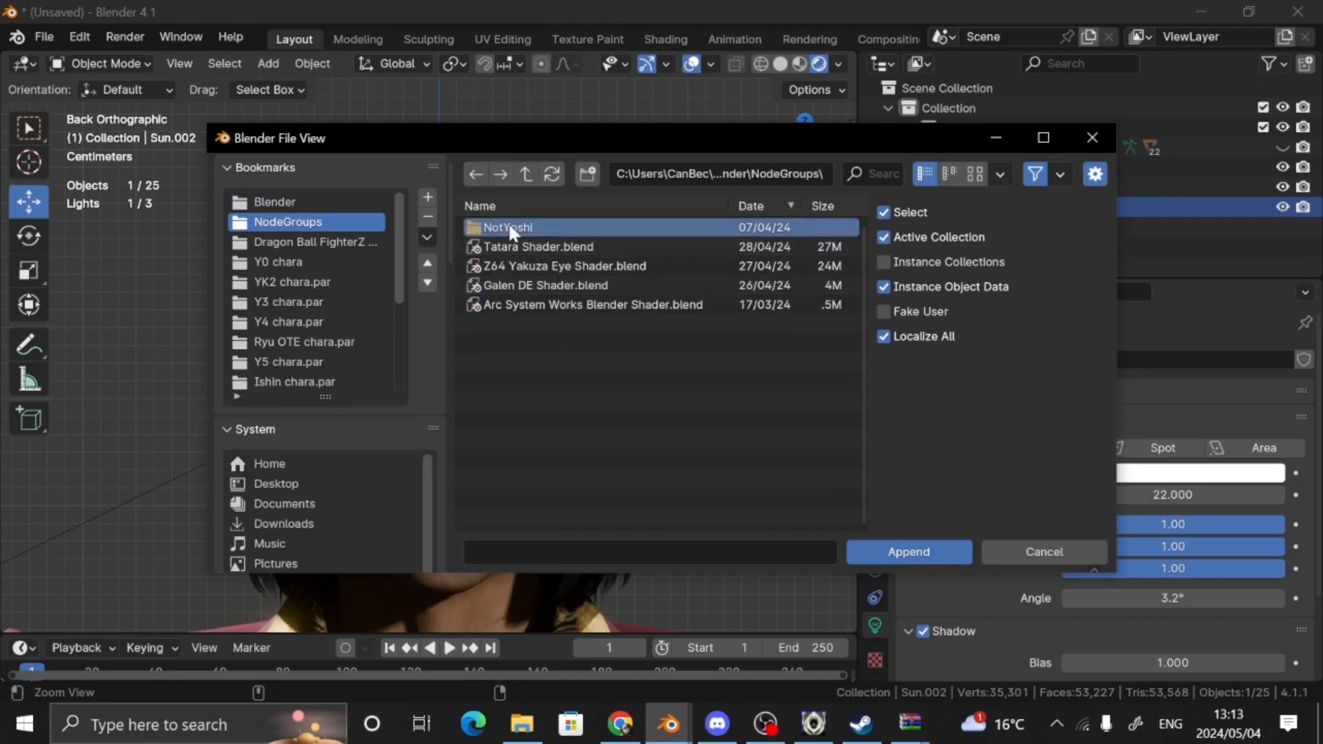
{"action": "double_click", "coordinate": [502, 226]}
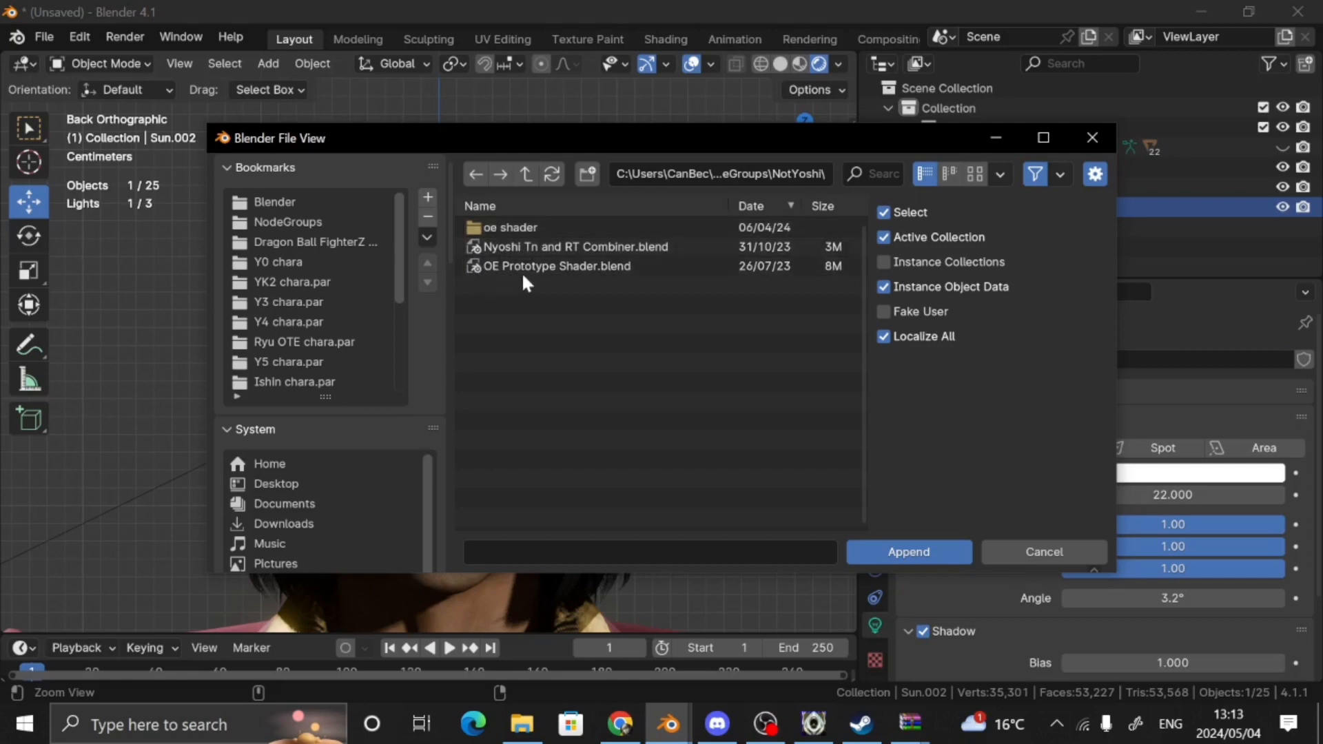
Append all node groups, from Combine TN and RT to wrinkle map, from oe_shader_v1.blend in the oe shader folder
{"action": "left_click", "coordinate": [503, 227]}
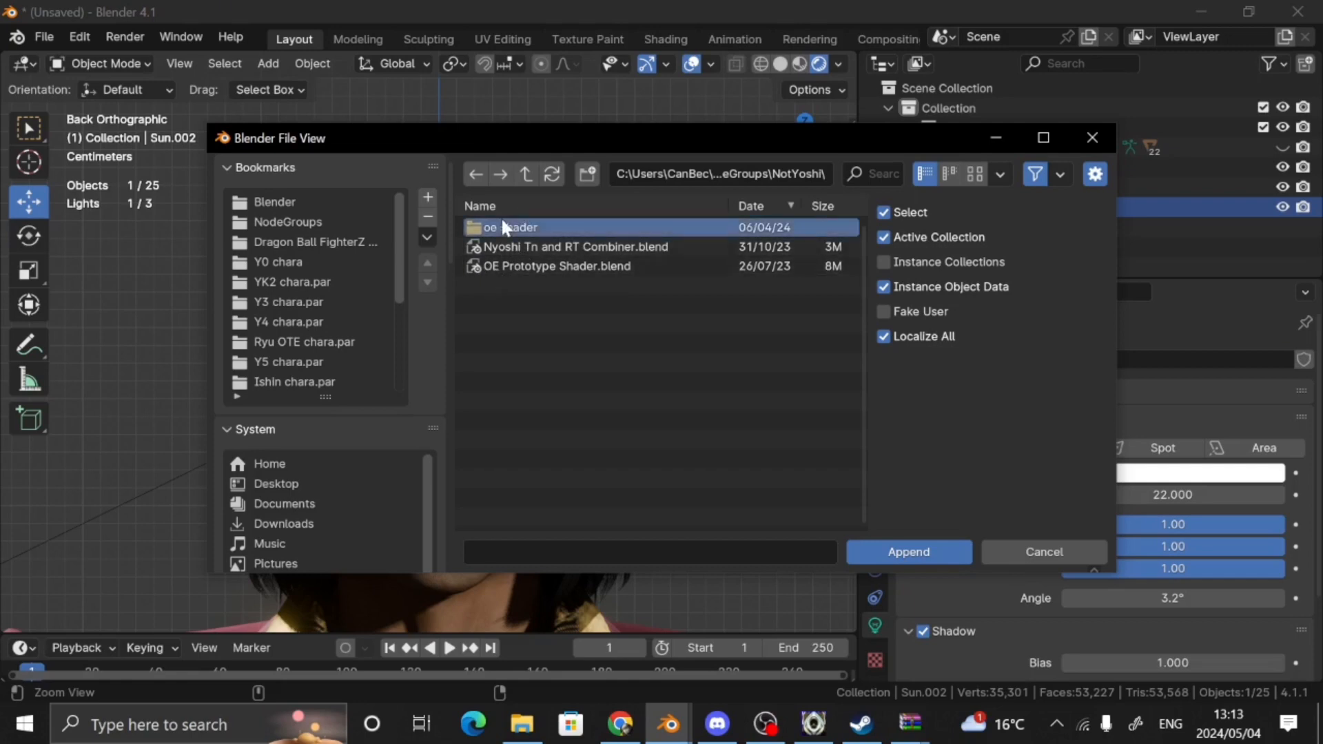
{"action": "double_click", "coordinate": [502, 221]}
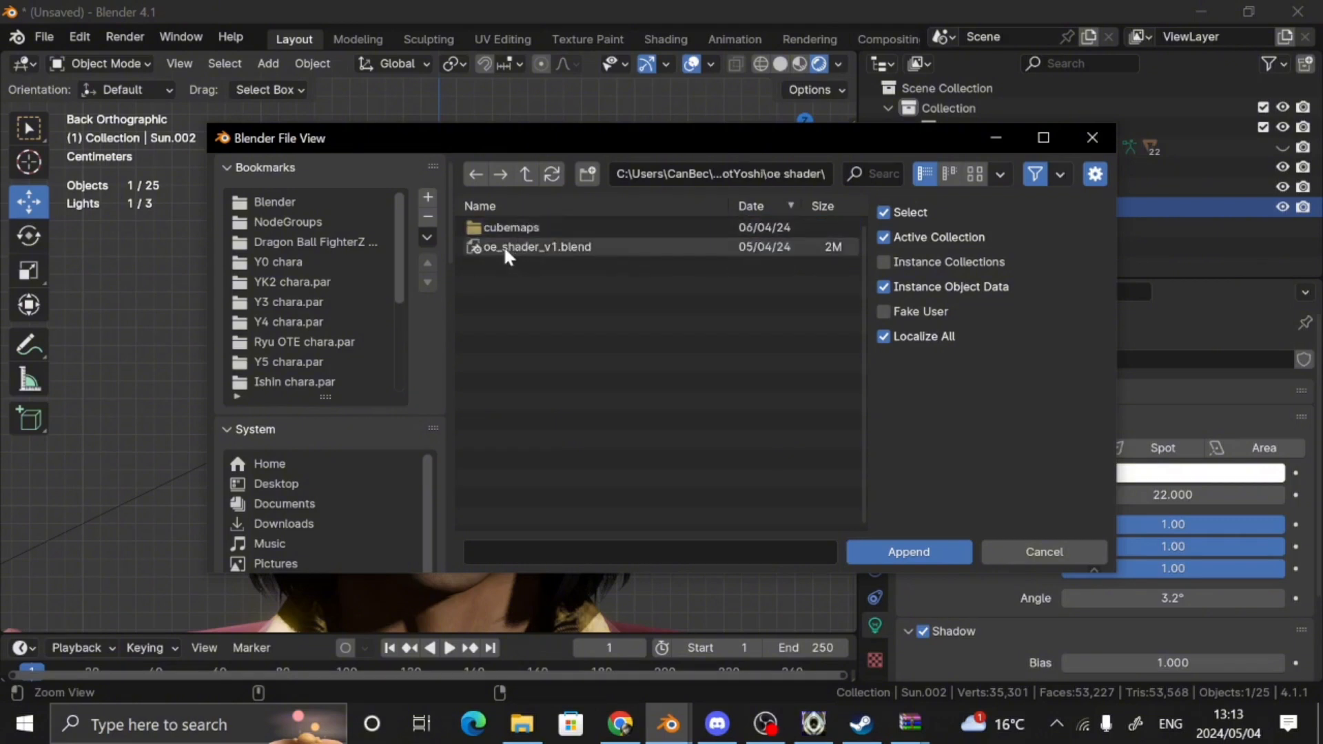
{"action": "double_click", "coordinate": [503, 244]}
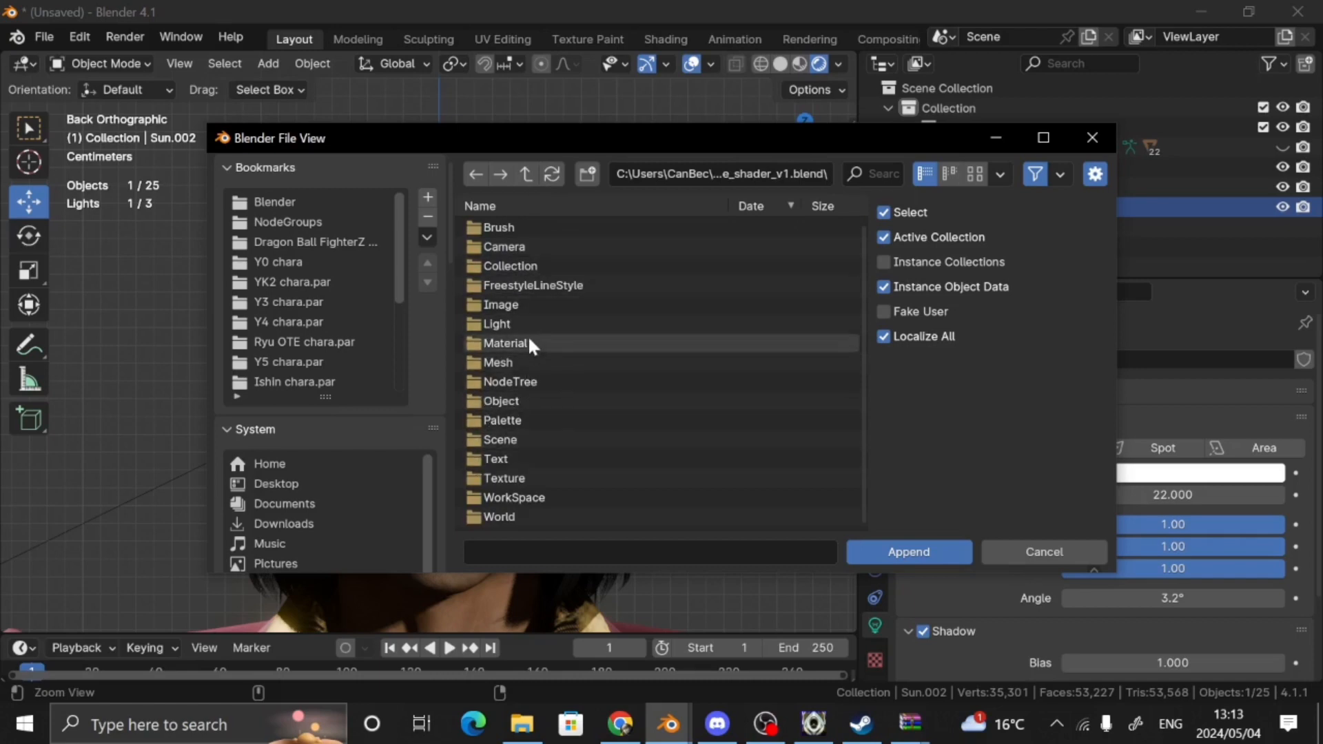
{"action": "double_click", "coordinate": [511, 381]}
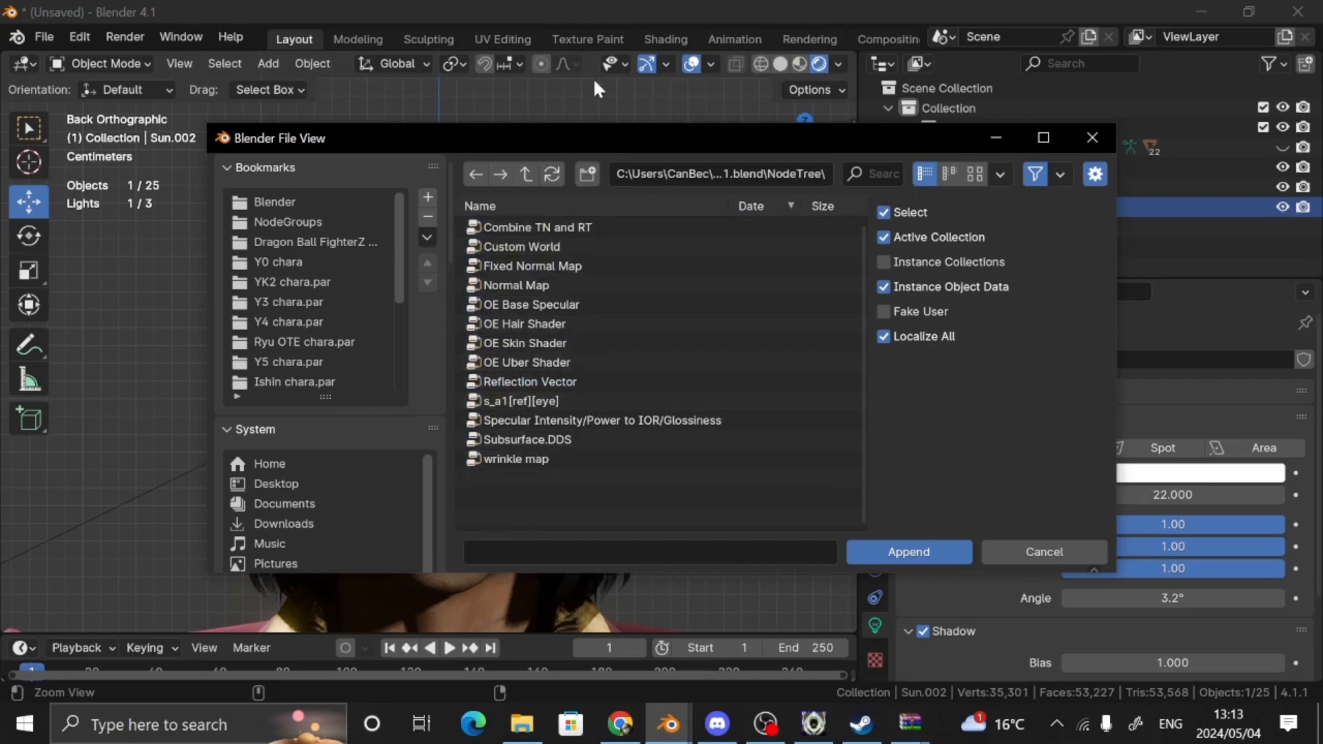
{"action": "left_click_drag", "start_coordinate": [502, 491], "coordinate": [804, 165]}
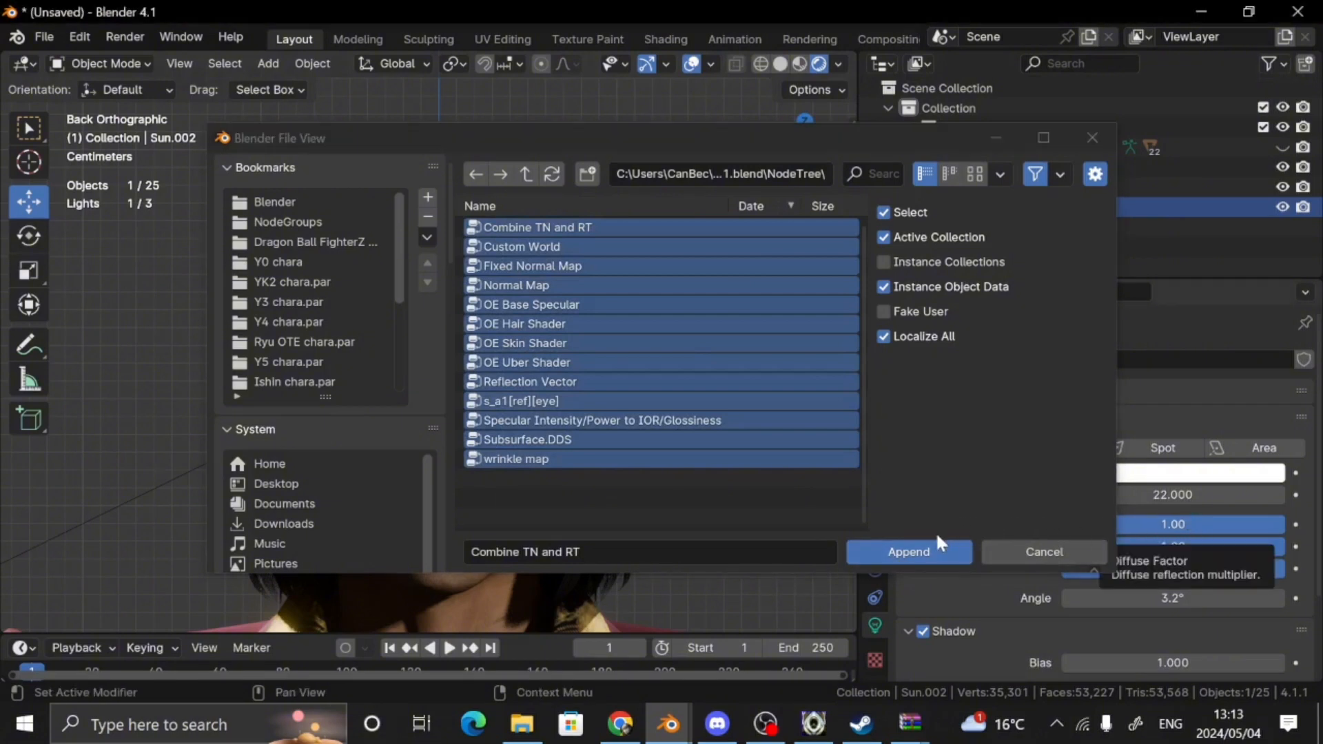
{"action": "left_click", "coordinate": [888, 548]}
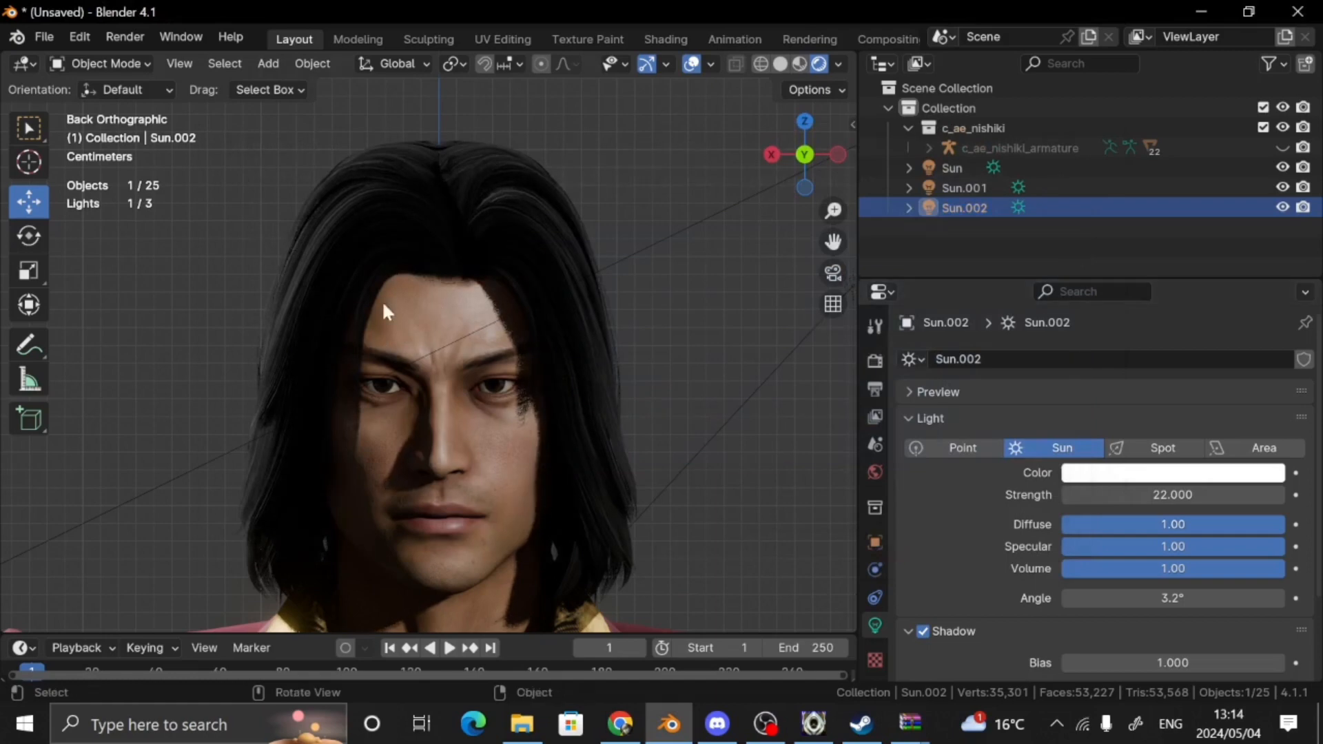
Select the character's face mesh and show its material nodes in the Shading workspace
{"action": "left_click", "coordinate": [431, 323]}
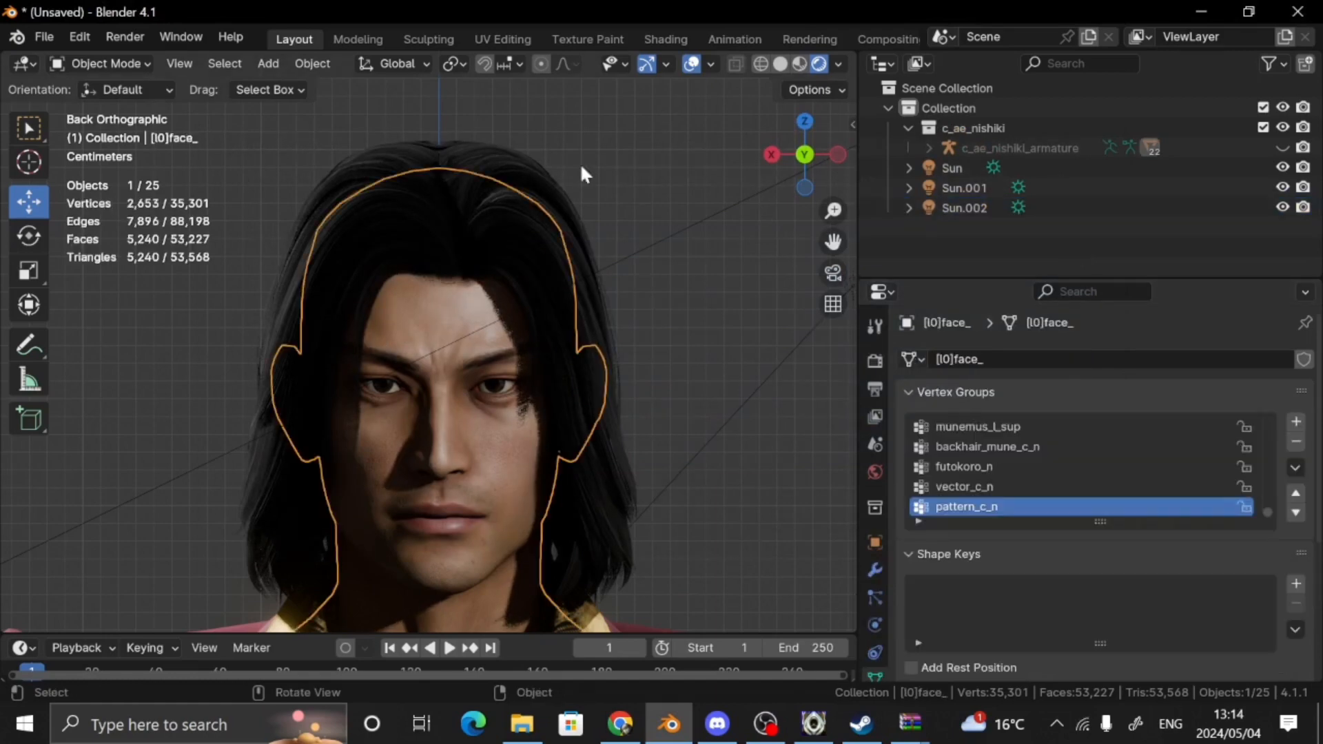
{"action": "left_click", "coordinate": [652, 42]}
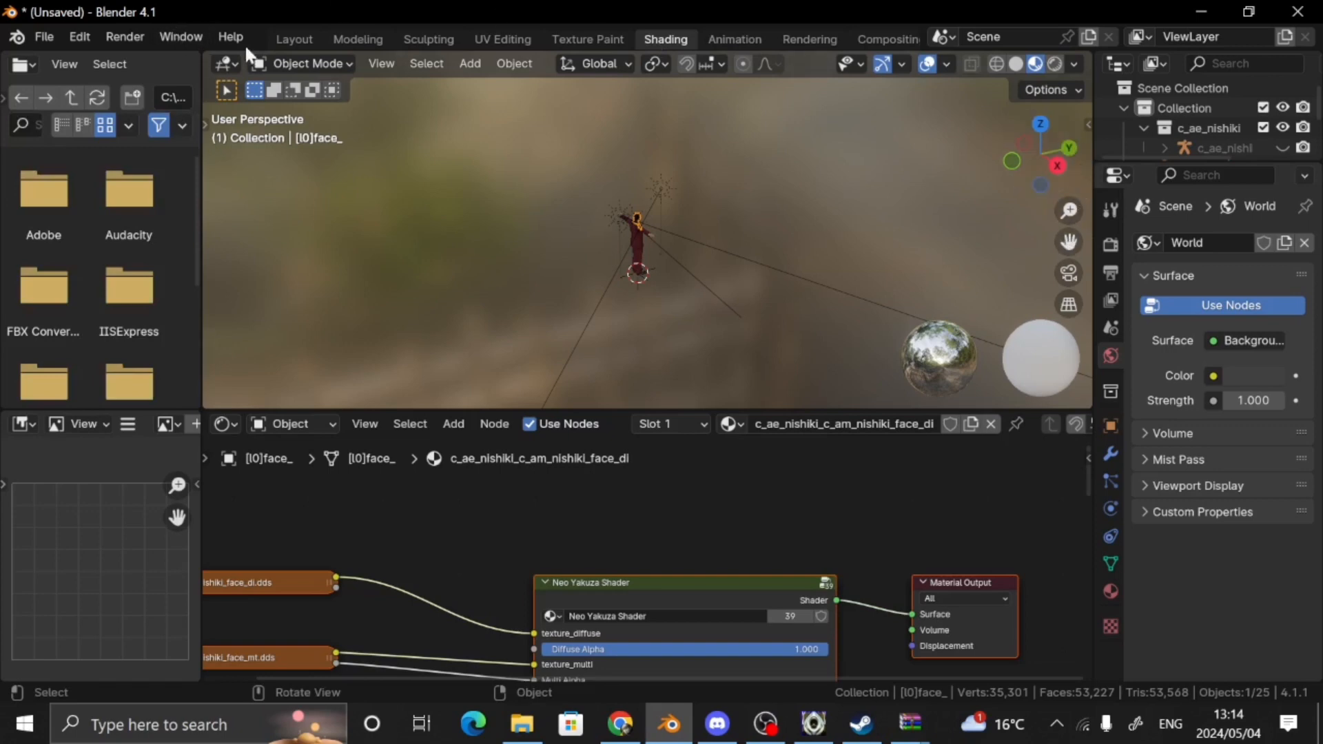
{"action": "left_click", "coordinate": [287, 39]}
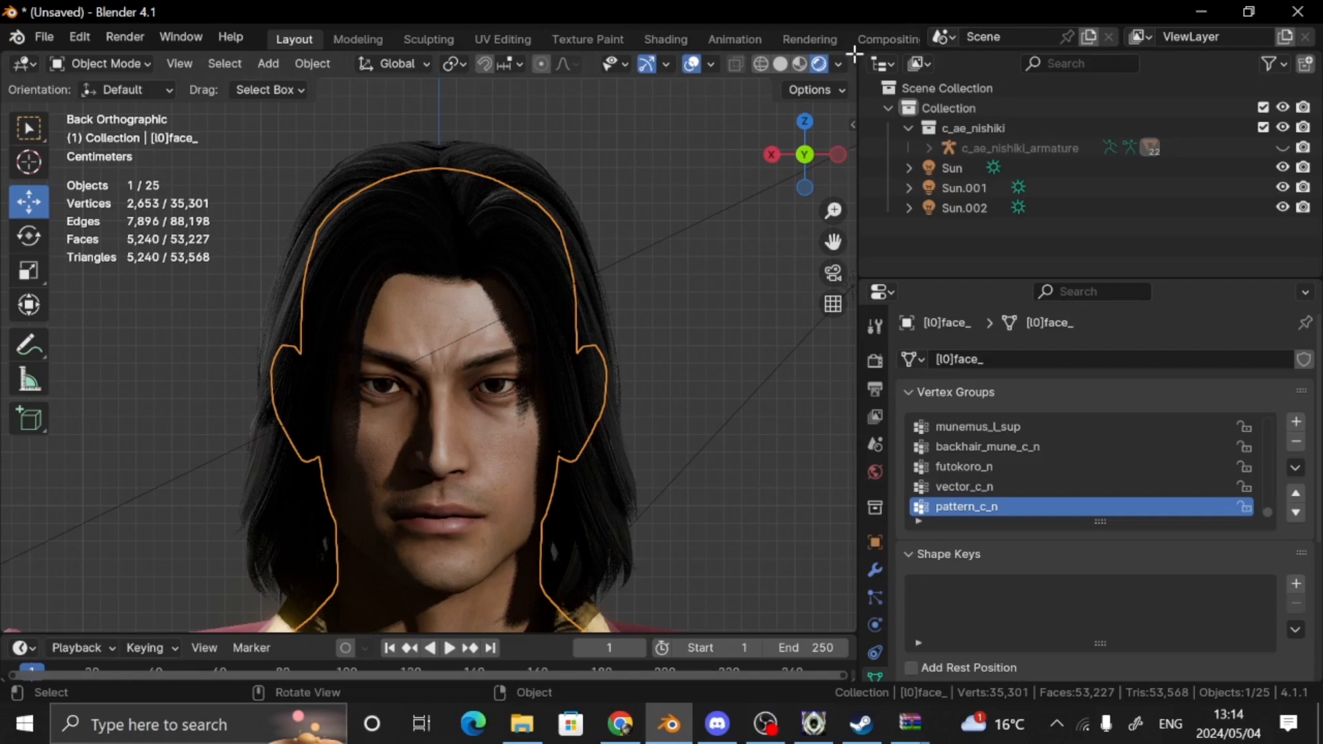
{"action": "left_click", "coordinate": [665, 40]}
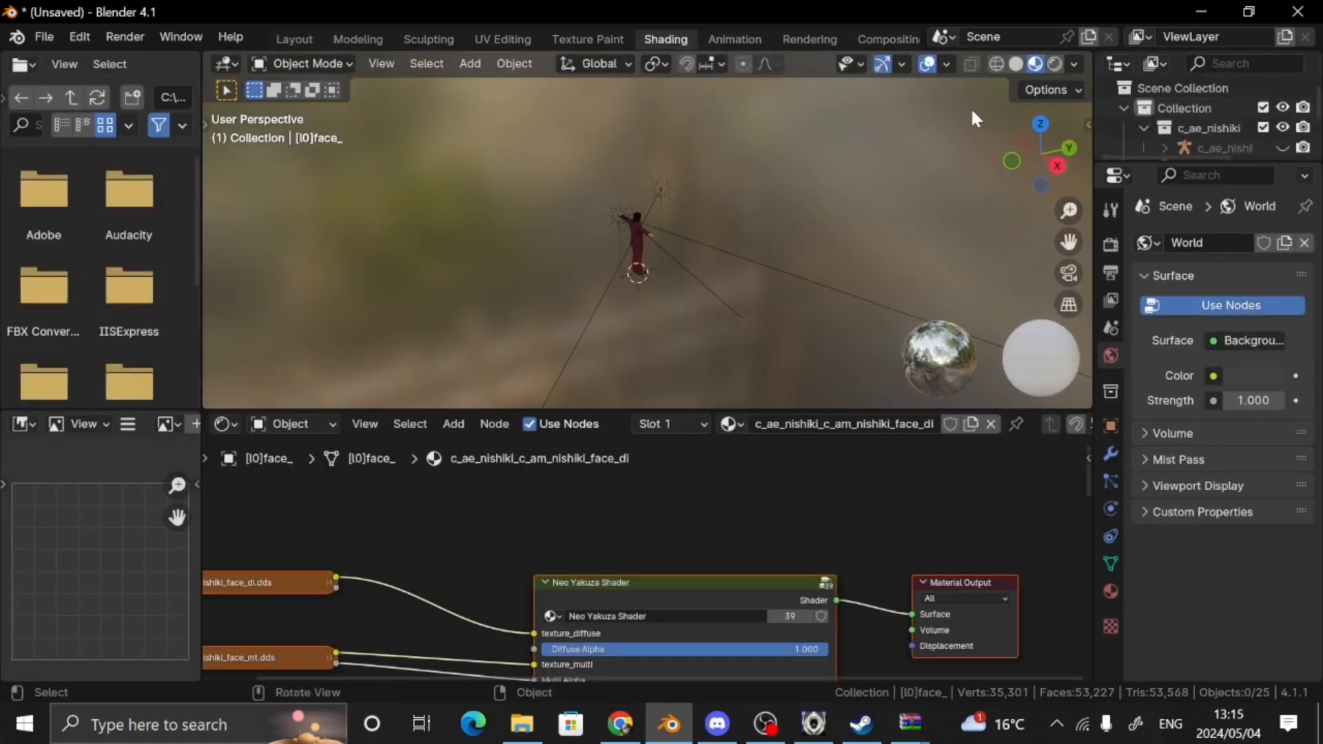
Face the character in the back orthographic view and add a camera to the scene
{"action": "left_click", "coordinate": [1068, 147]}
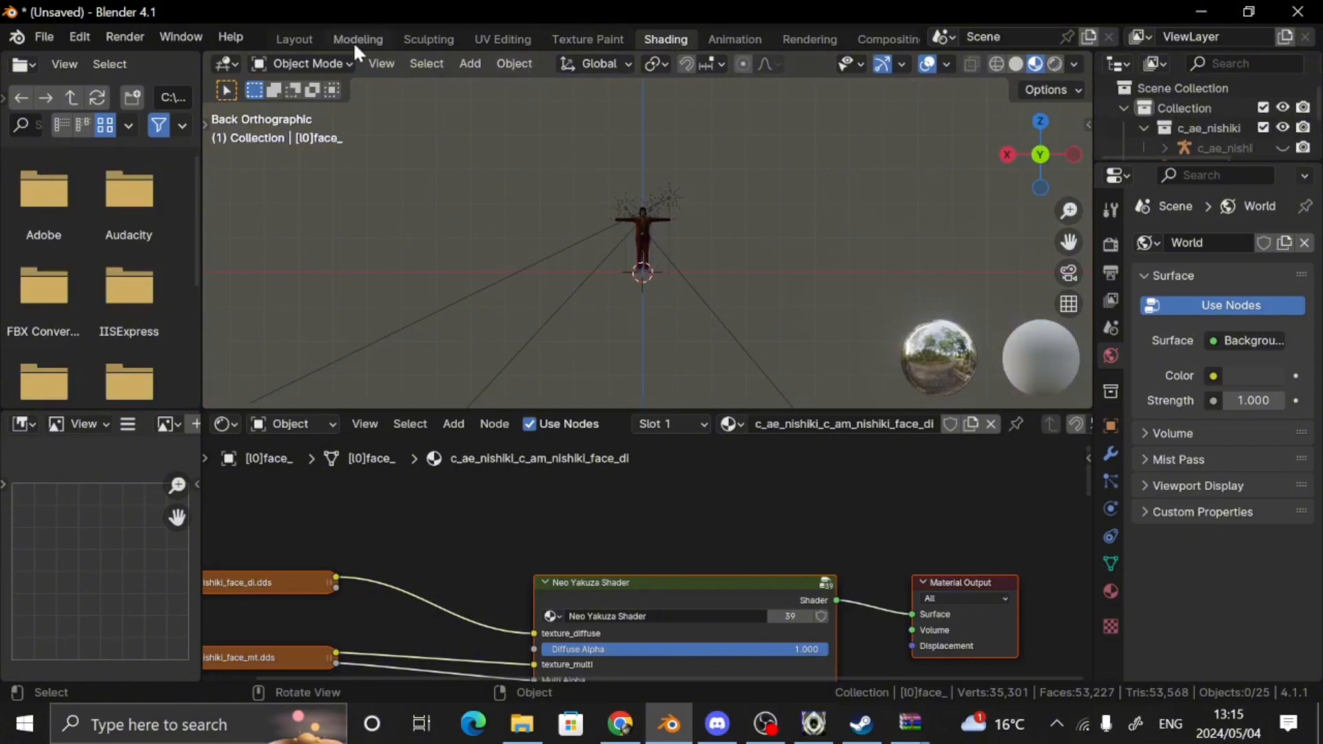
{"action": "left_click", "coordinate": [463, 68]}
{"action": "mouse_move", "coordinate": [478, 432]}
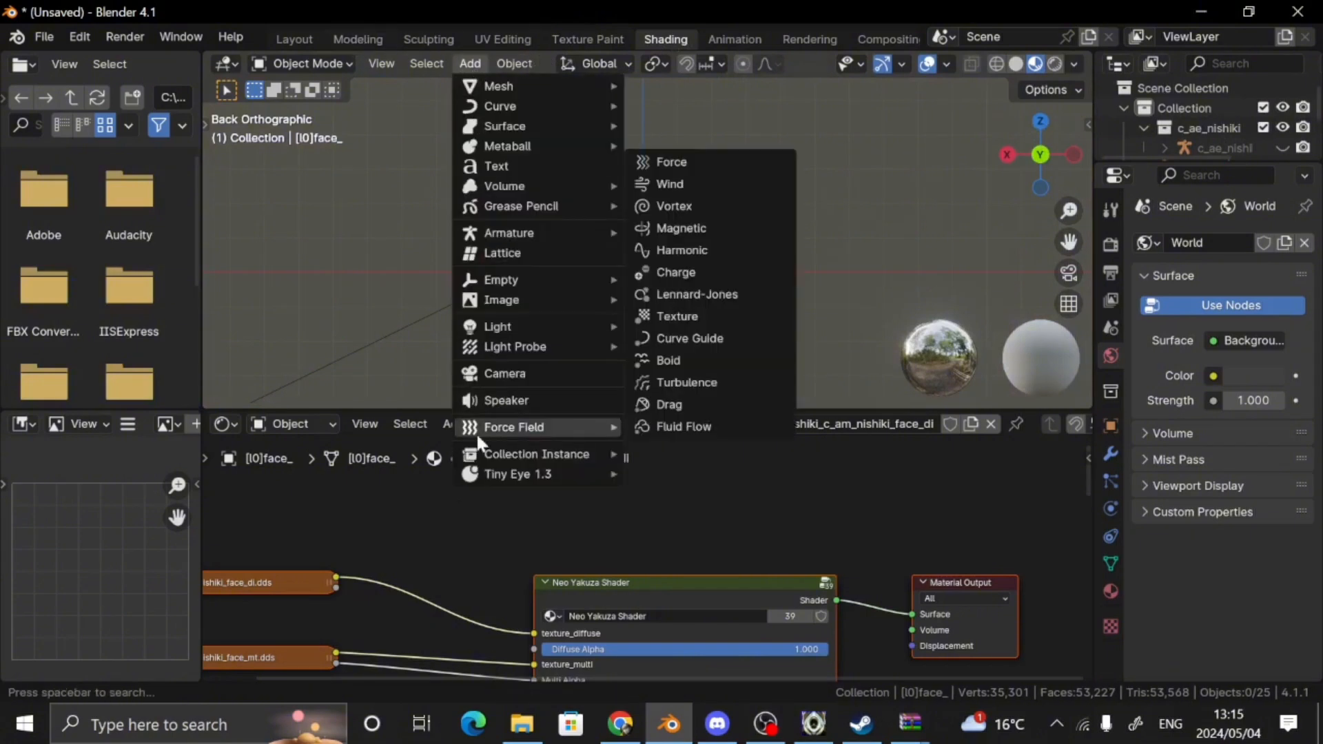
{"action": "left_click", "coordinate": [510, 372]}
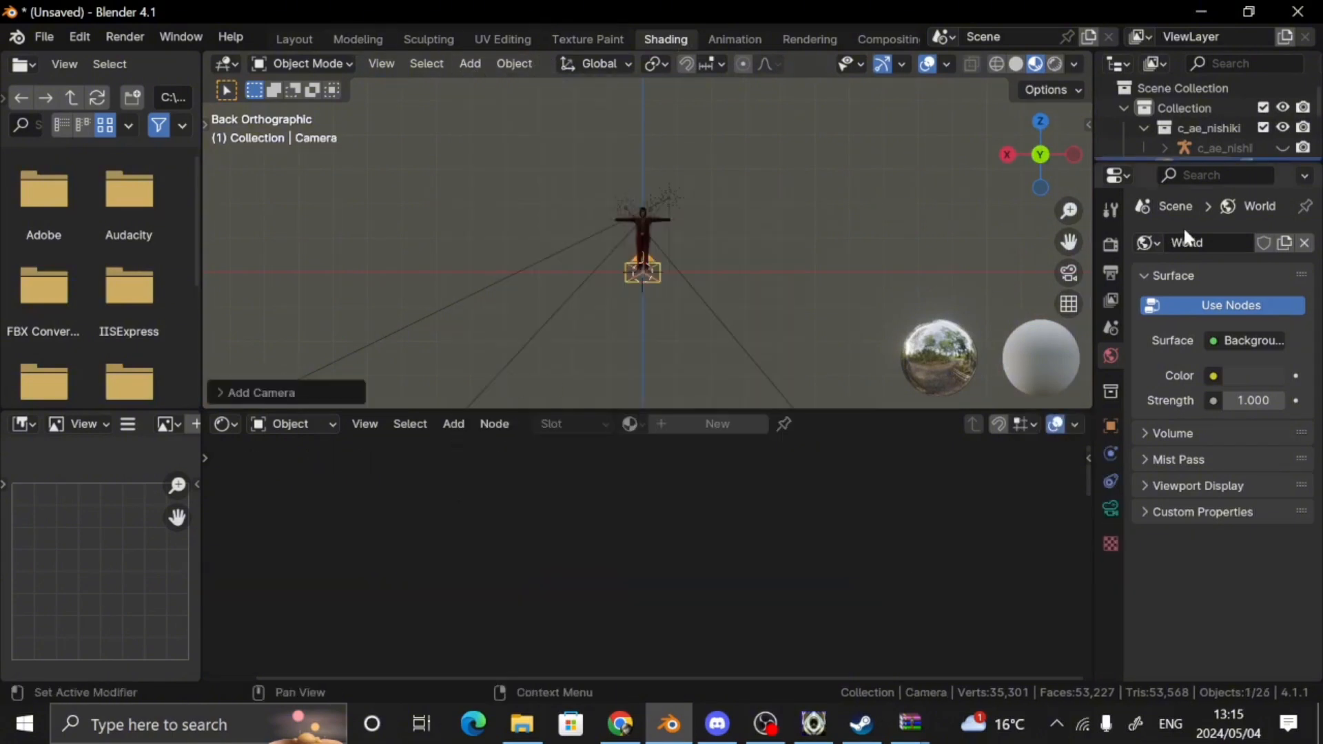
Set both the X and Y output resolution to 1920 px
{"action": "left_click", "coordinate": [1110, 243]}
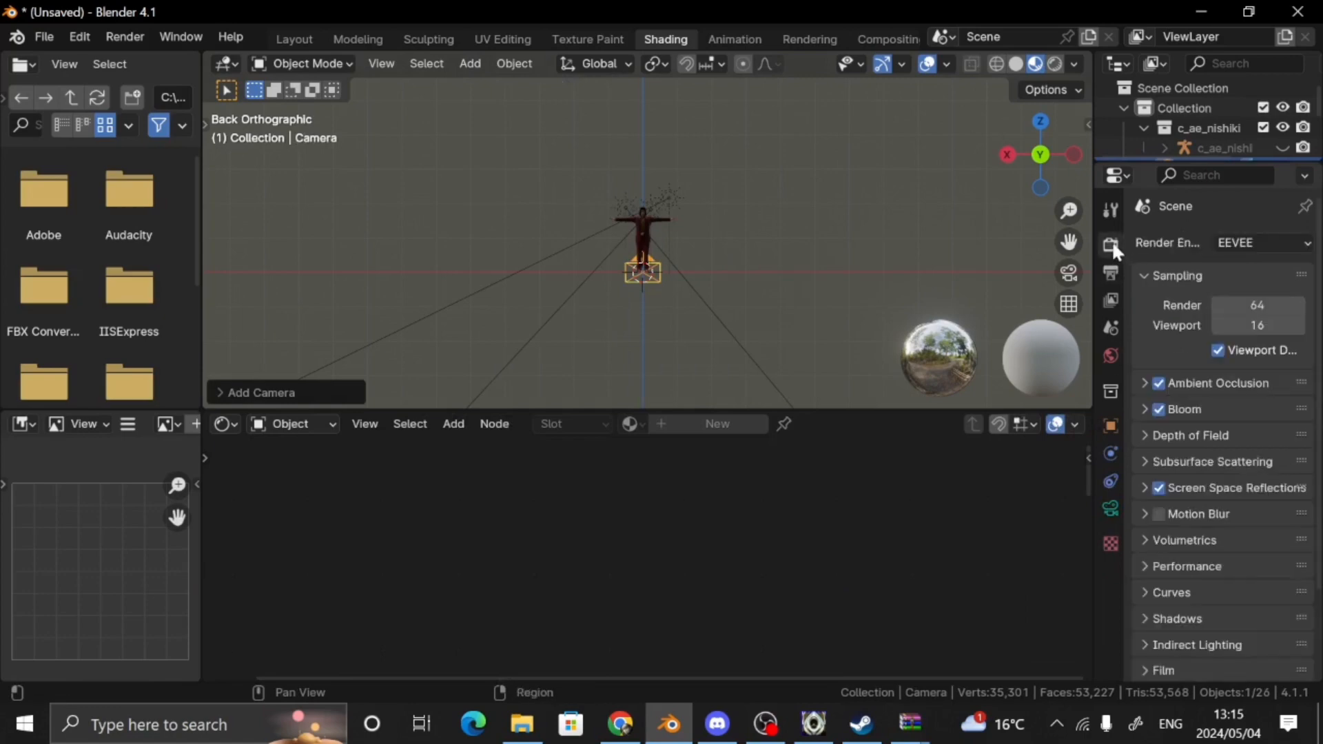
{"action": "left_click", "coordinate": [1109, 274]}
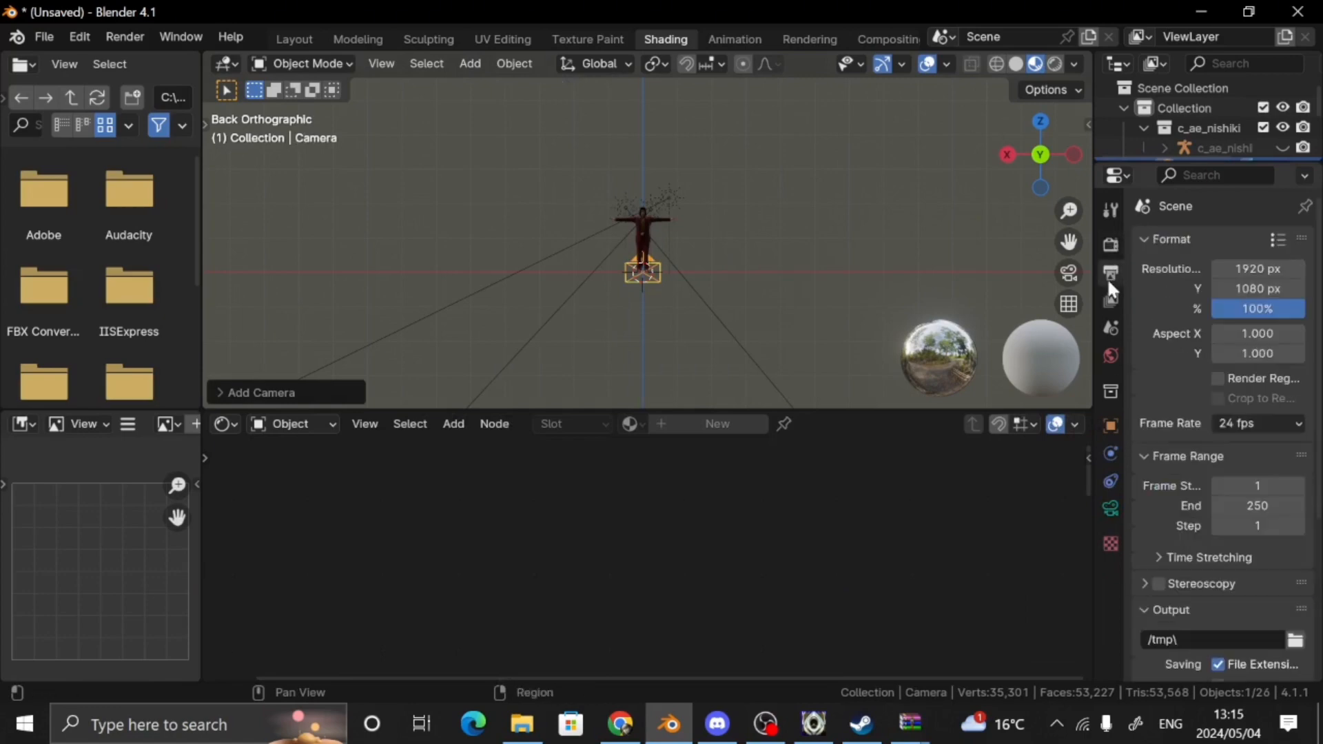
{"action": "left_click_drag", "start_coordinate": [1242, 266], "coordinate": [1237, 289]}
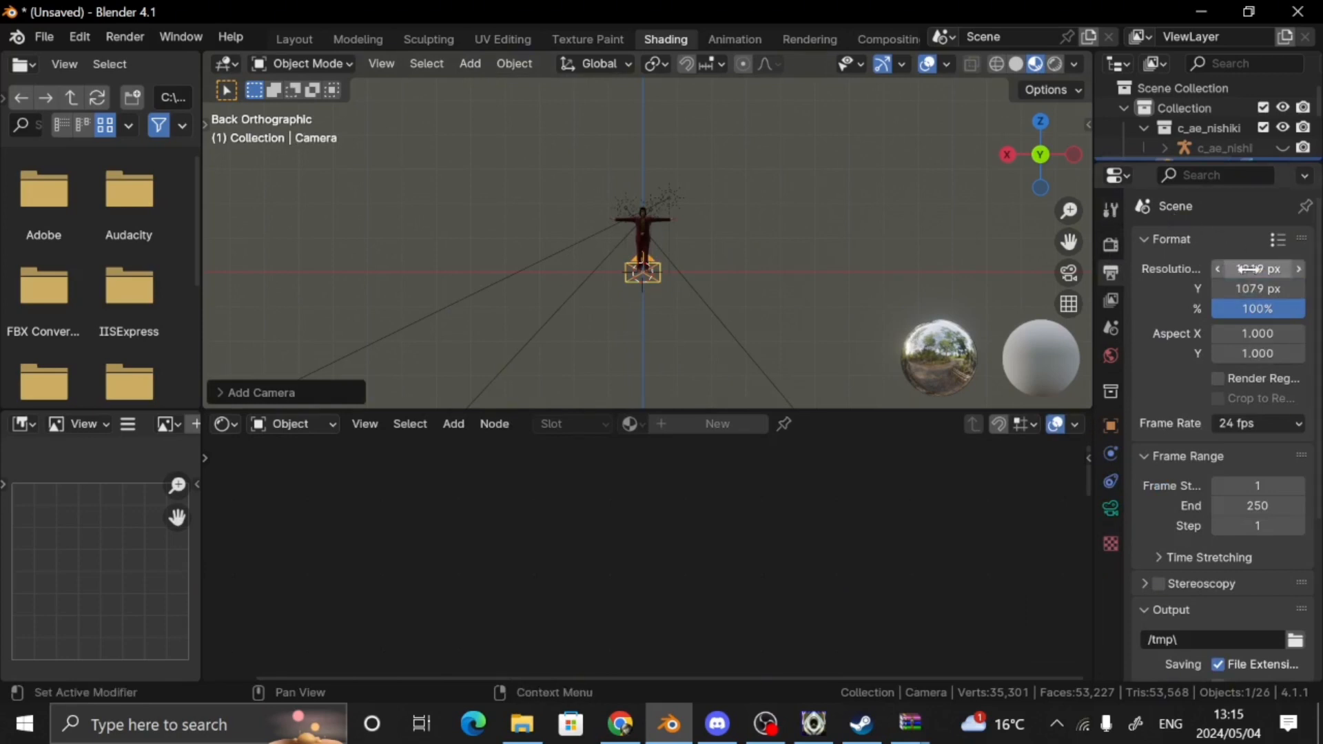
{"action": "left_click", "coordinate": [1261, 267]}
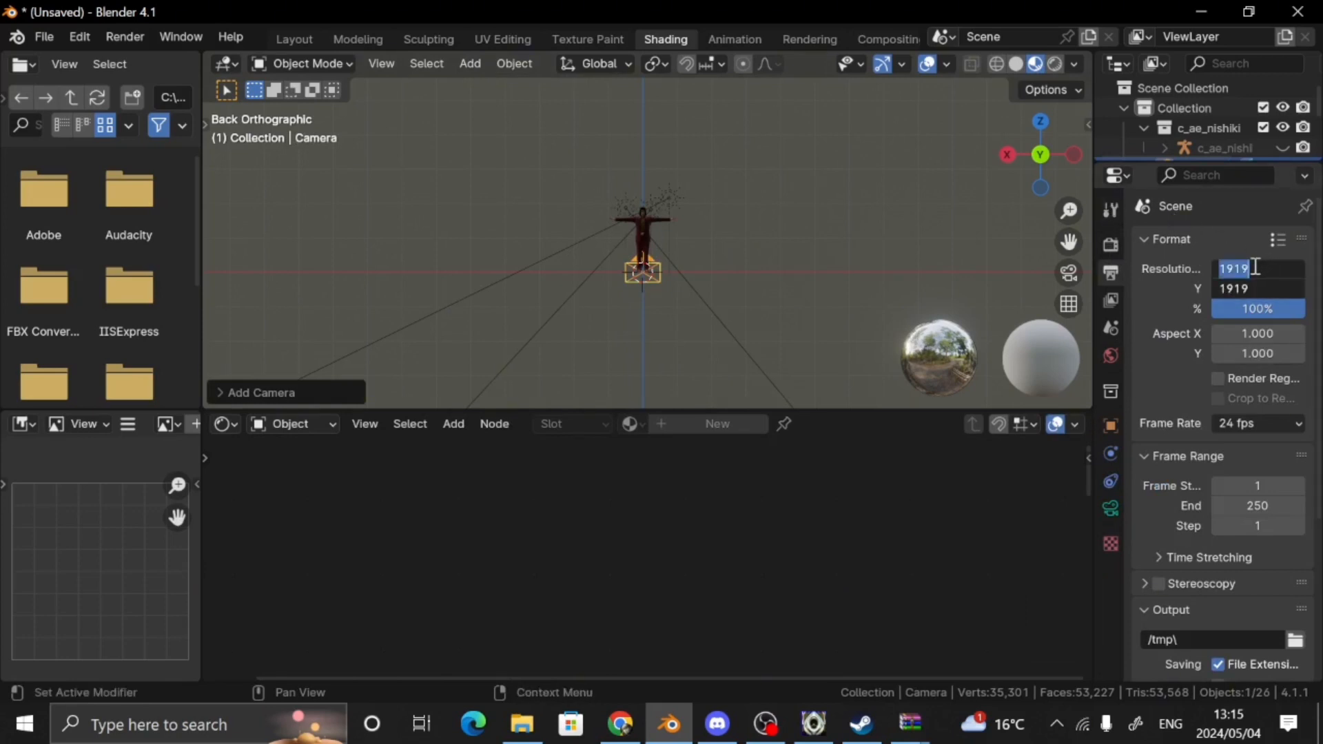
{"action": "type", "text": "1920"}
{"action": "key", "text": "Return"}
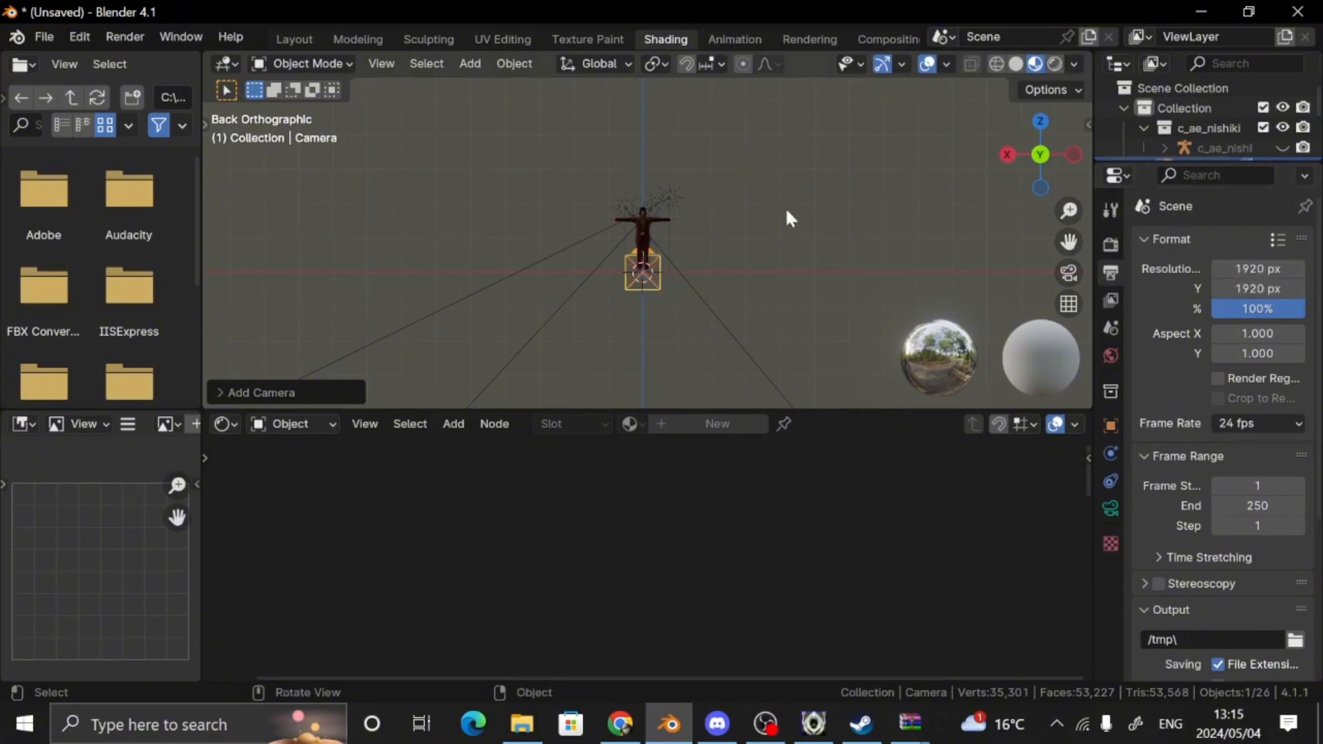
Look through the camera, lock it to the view to frame the character's upper body, and unlock it again
{"action": "left_click", "coordinate": [1061, 276]}
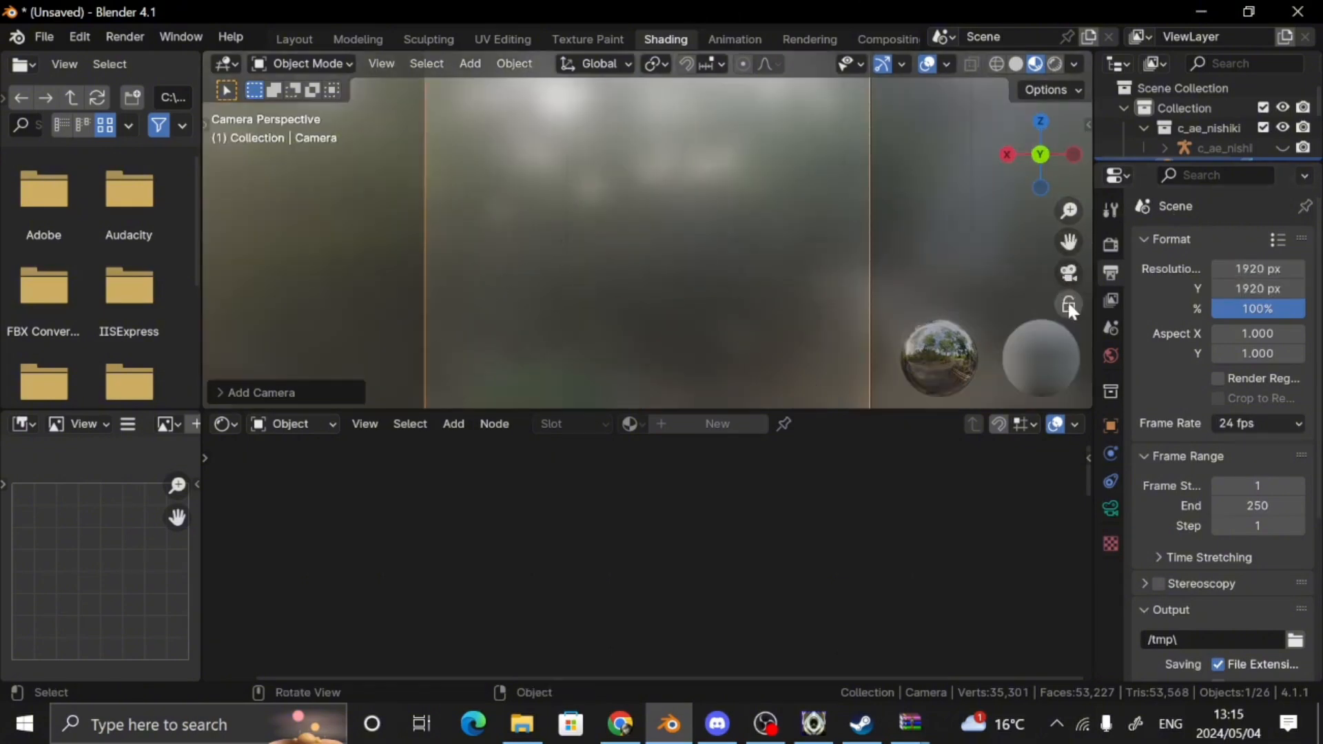
{"action": "left_click_drag", "start_coordinate": [1072, 204], "coordinate": [1067, 385]}
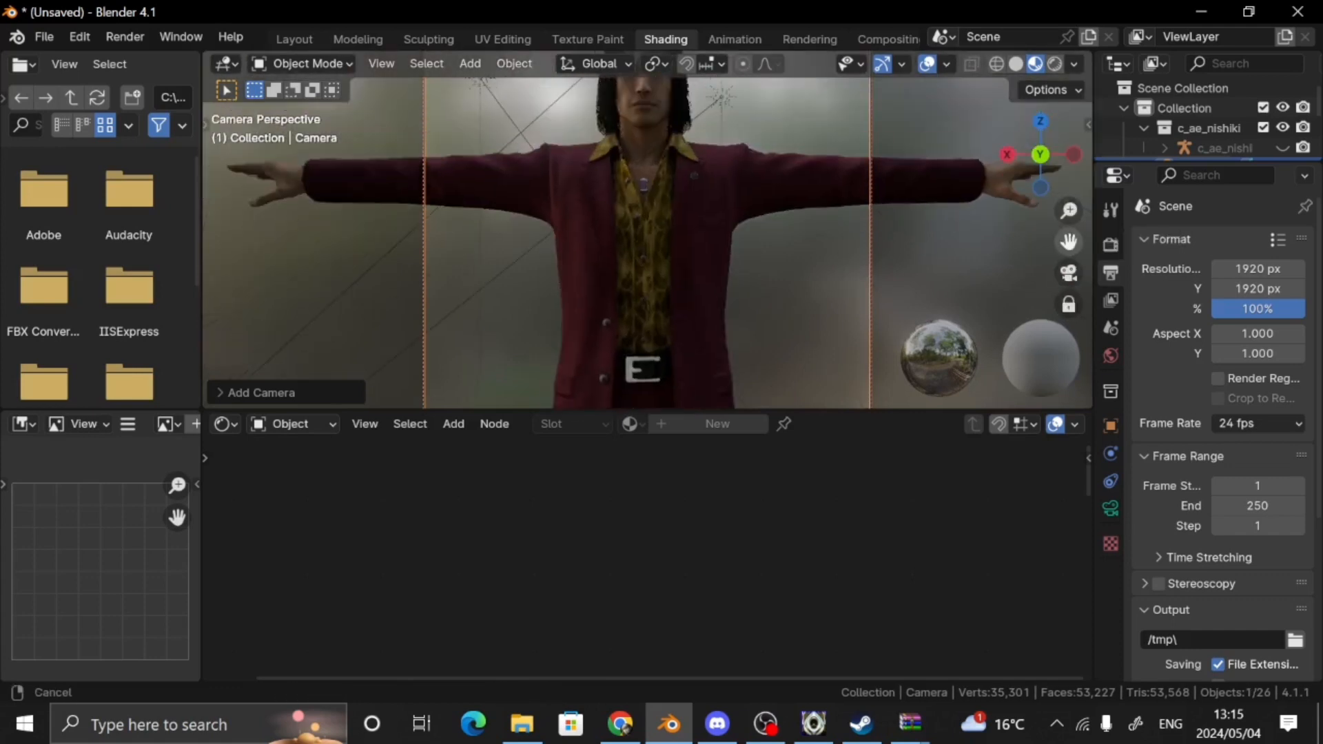
{"action": "left_click_drag", "start_coordinate": [1072, 180], "coordinate": [1065, 273]}
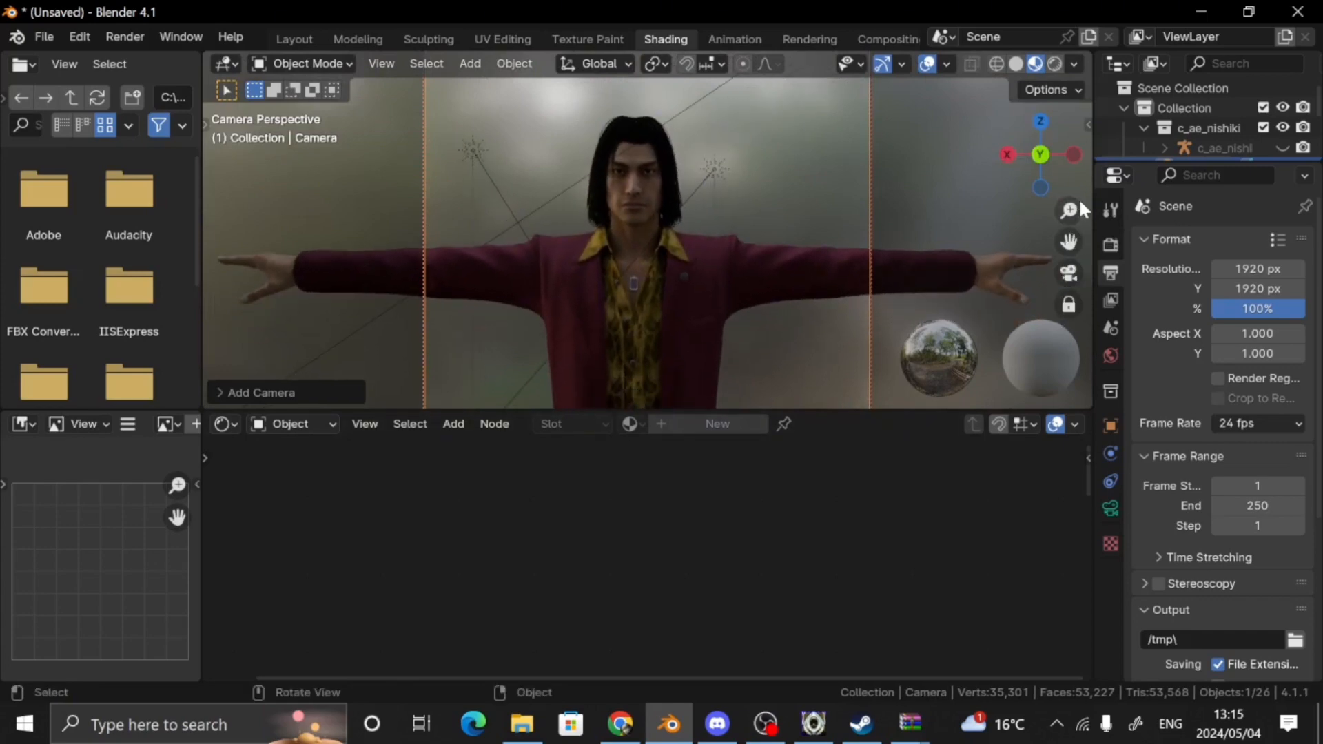
{"action": "left_click", "coordinate": [1069, 303]}
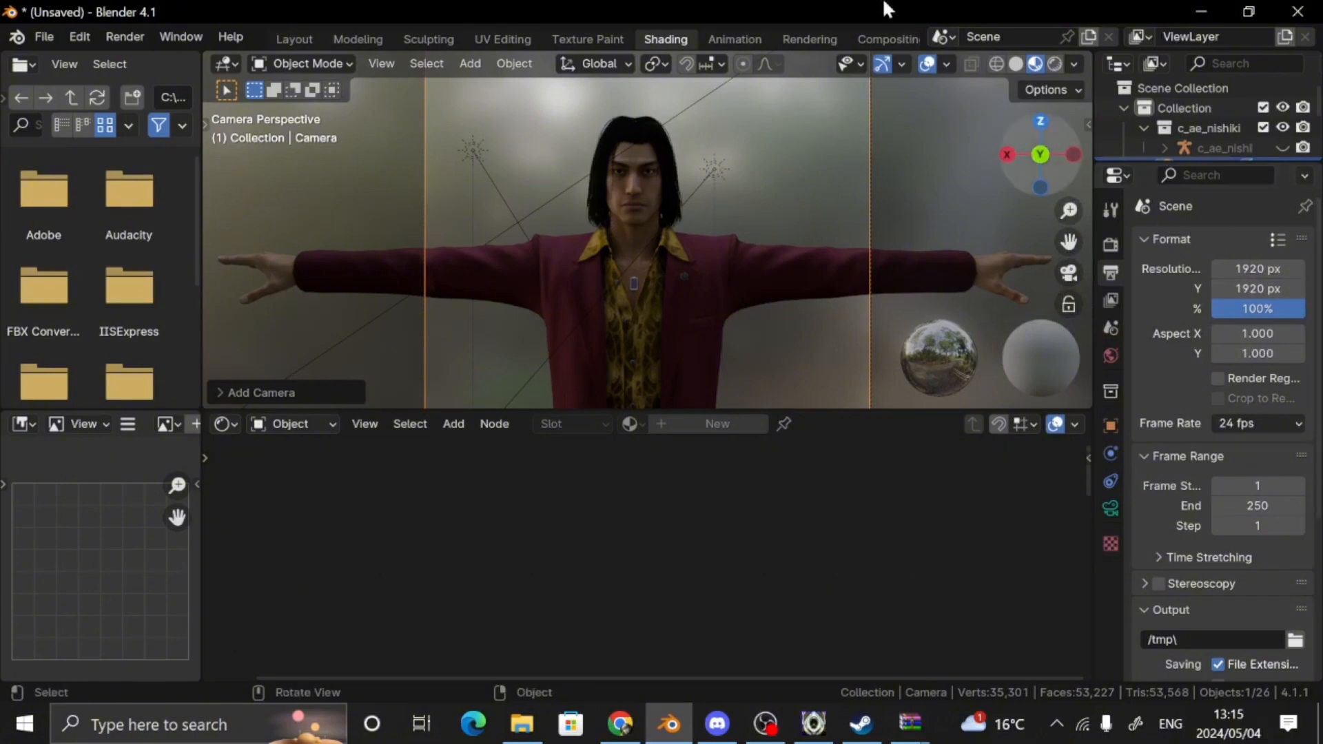
{"action": "left_click_drag", "start_coordinate": [1069, 210], "coordinate": [1069, 273]}
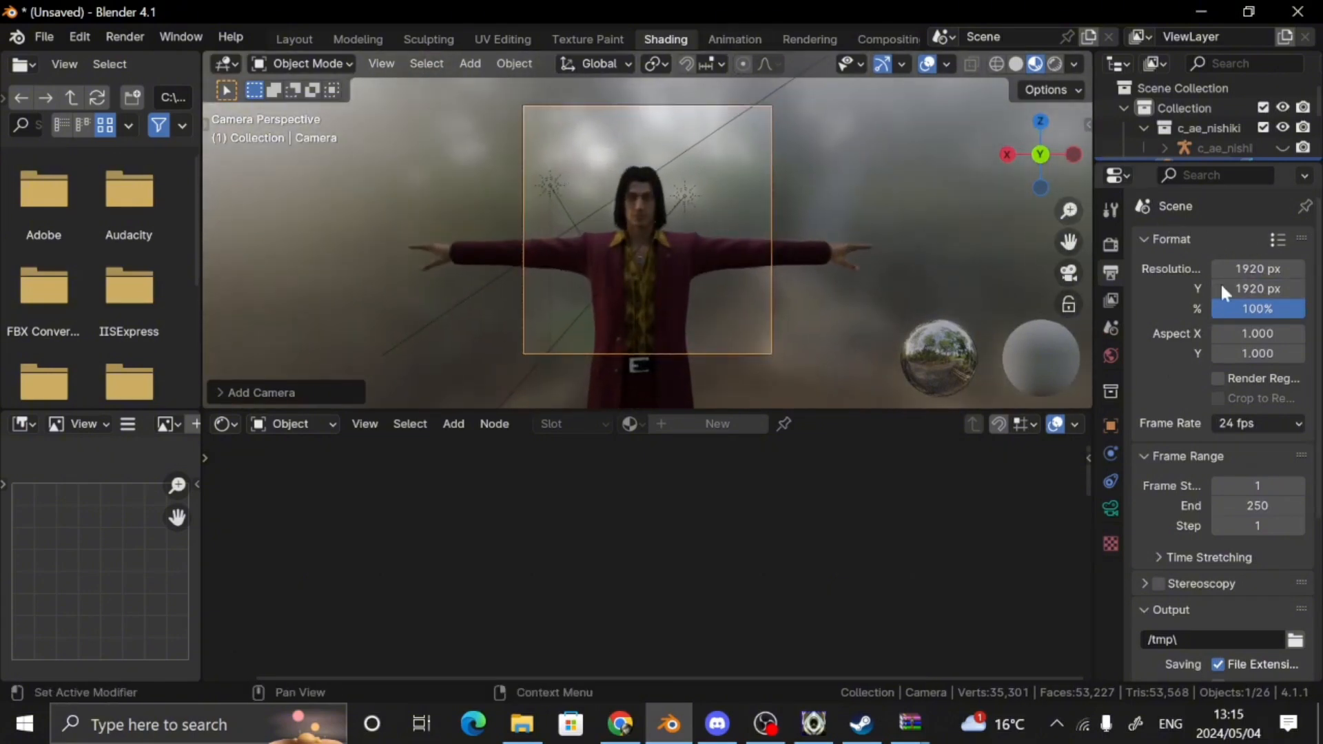
Set both the X and Y output resolution to 1080 px
{"action": "left_click", "coordinate": [1257, 270]}
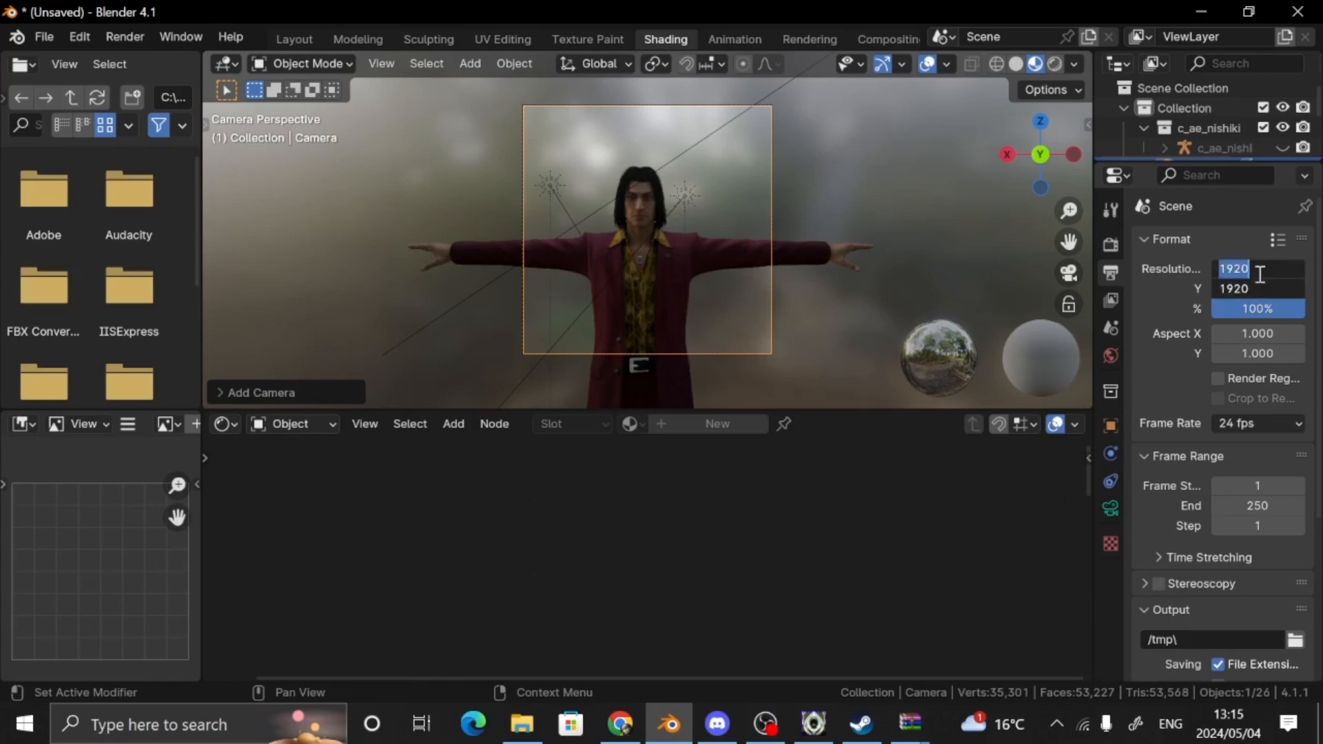
{"action": "type", "text": "1080"}
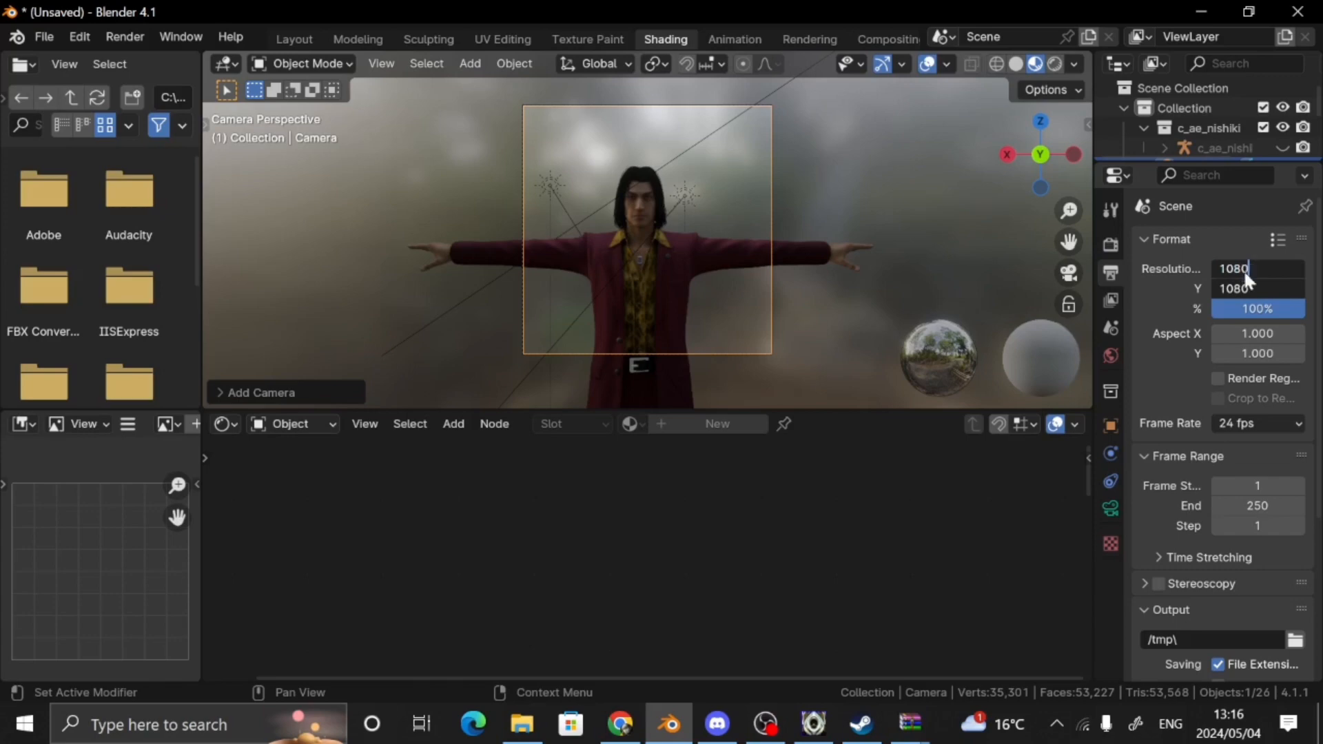
{"action": "key", "text": "Return"}
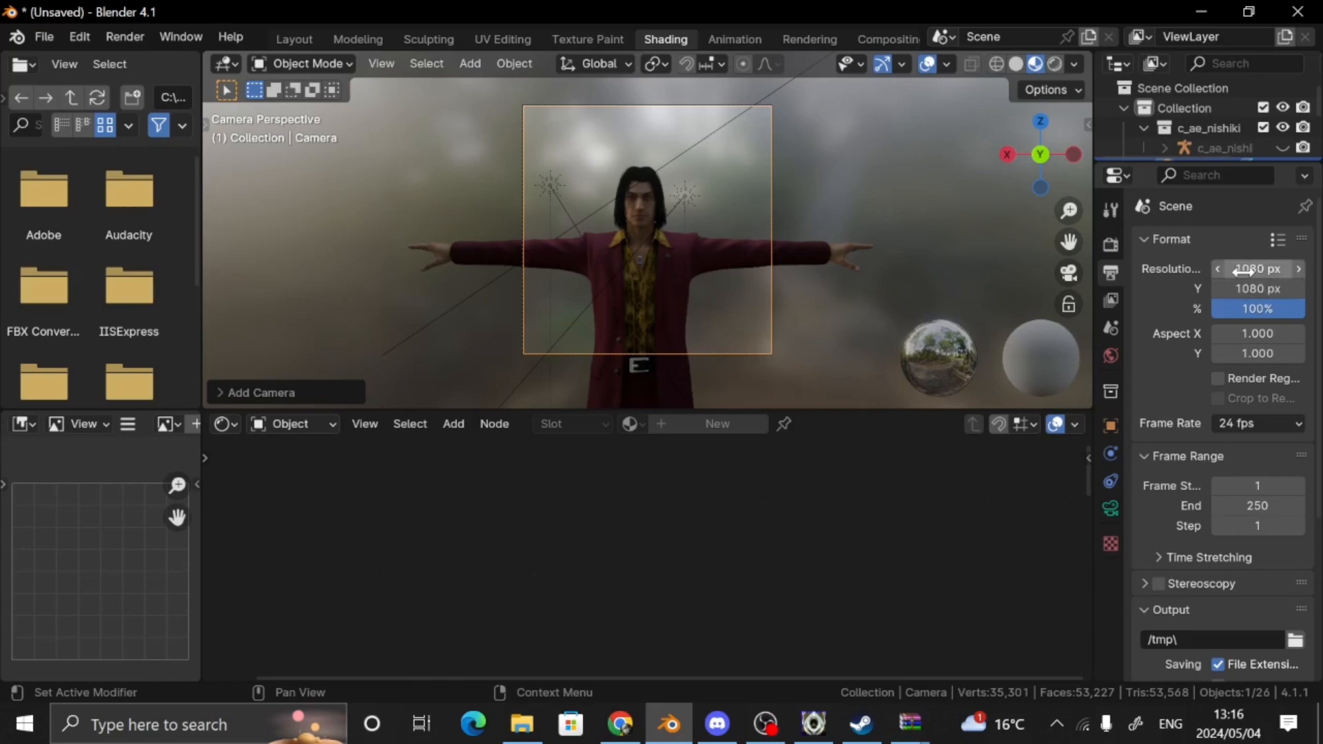
Lock the camera to the view, reframe it closely on the head and shoulders, and unlock it again
{"action": "left_click", "coordinate": [1069, 304]}
{"action": "mouse_move", "coordinate": [1068, 210]}
{"action": "left_mouse_down"}
{"action": "mouse_move", "coordinate": [1068, 124]}
{"action": "mouse_move", "coordinate": [1087, 319]}
{"action": "mouse_move", "coordinate": [1087, 282]}
{"action": "left_mouse_up"}
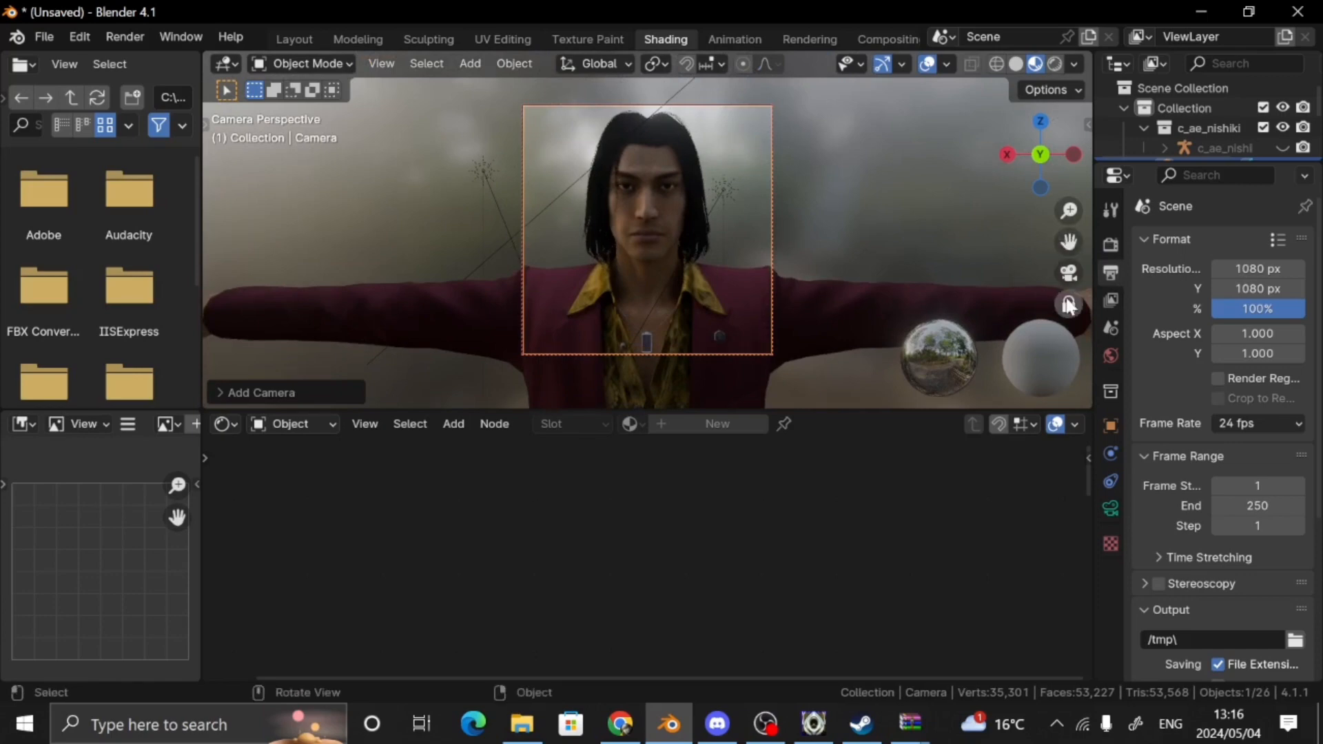
{"action": "left_click", "coordinate": [1068, 304]}
{"action": "scroll", "coordinate": [969, 189], "scroll_direction": "up", "scroll_amount": 4}
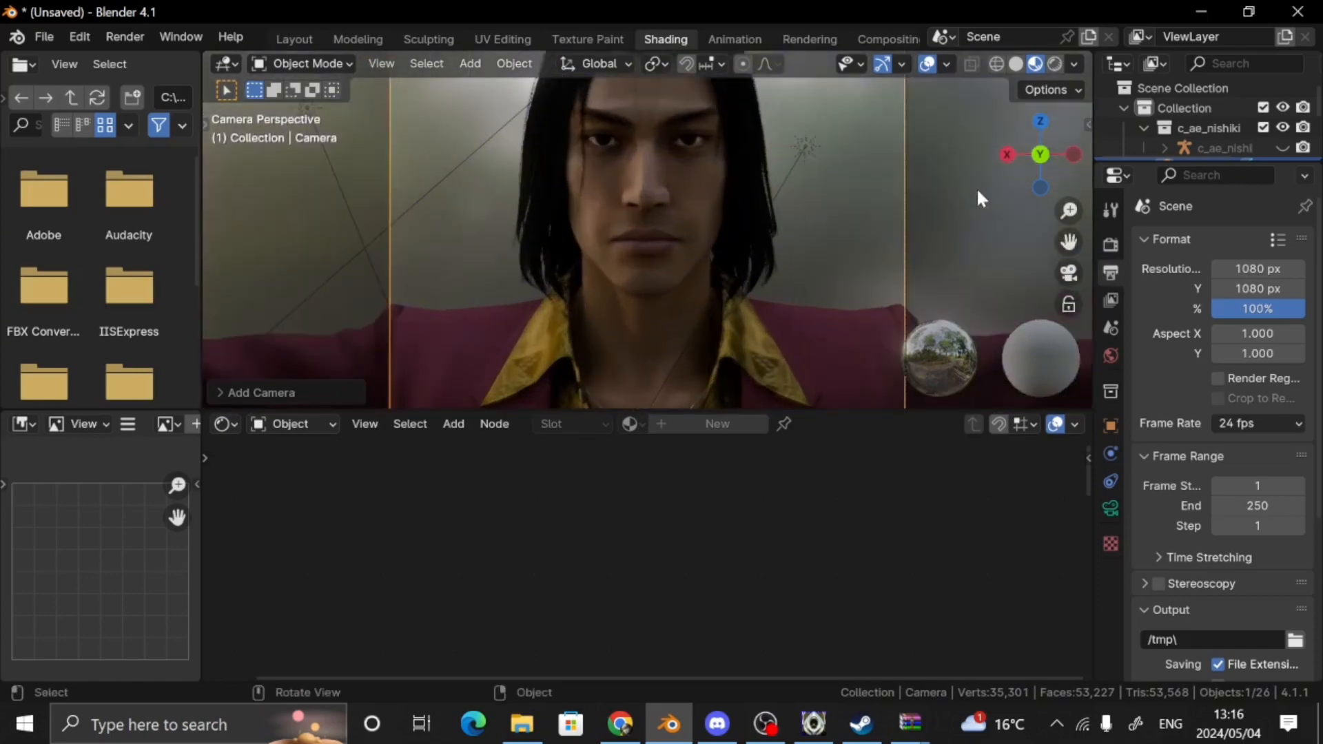
Switch the camera's lens type to Orthographic and set its orthographic scale to 0.400 to frame the head and shoulders
{"action": "left_click", "coordinate": [1110, 508]}
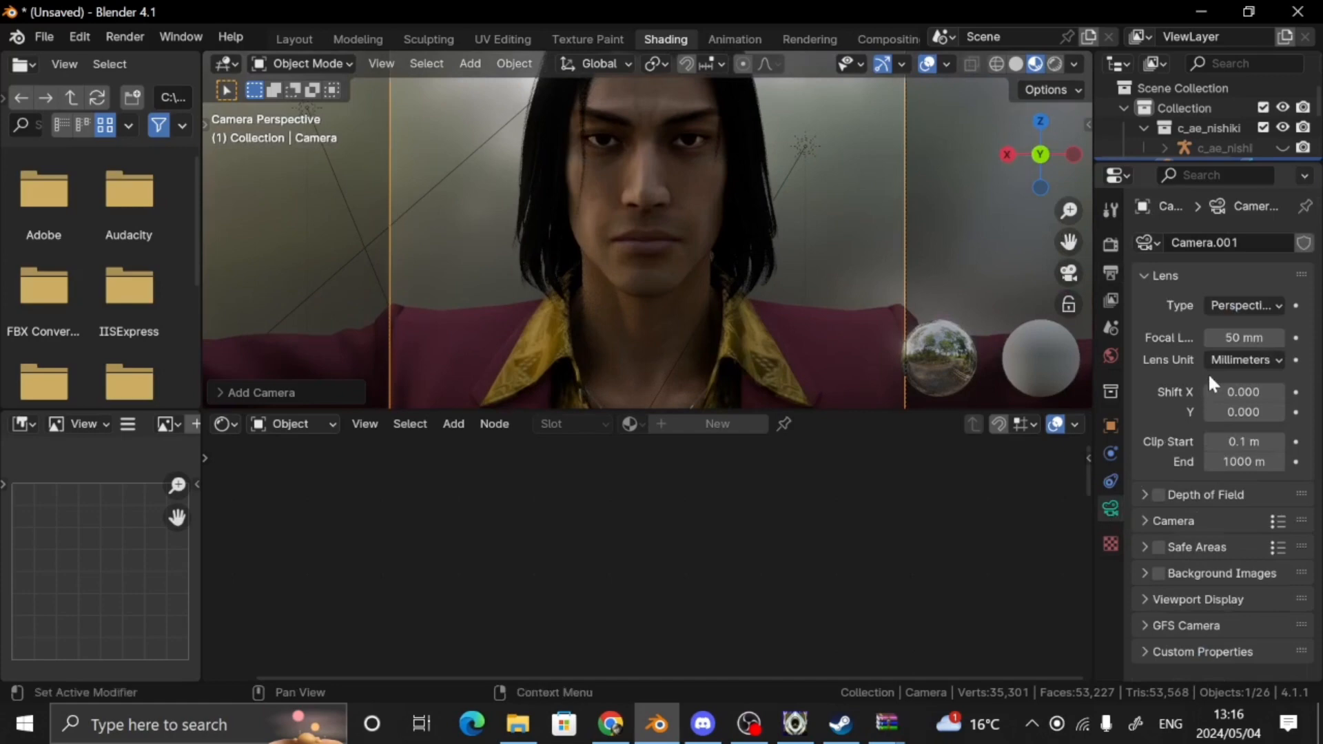
{"action": "left_click", "coordinate": [1226, 302]}
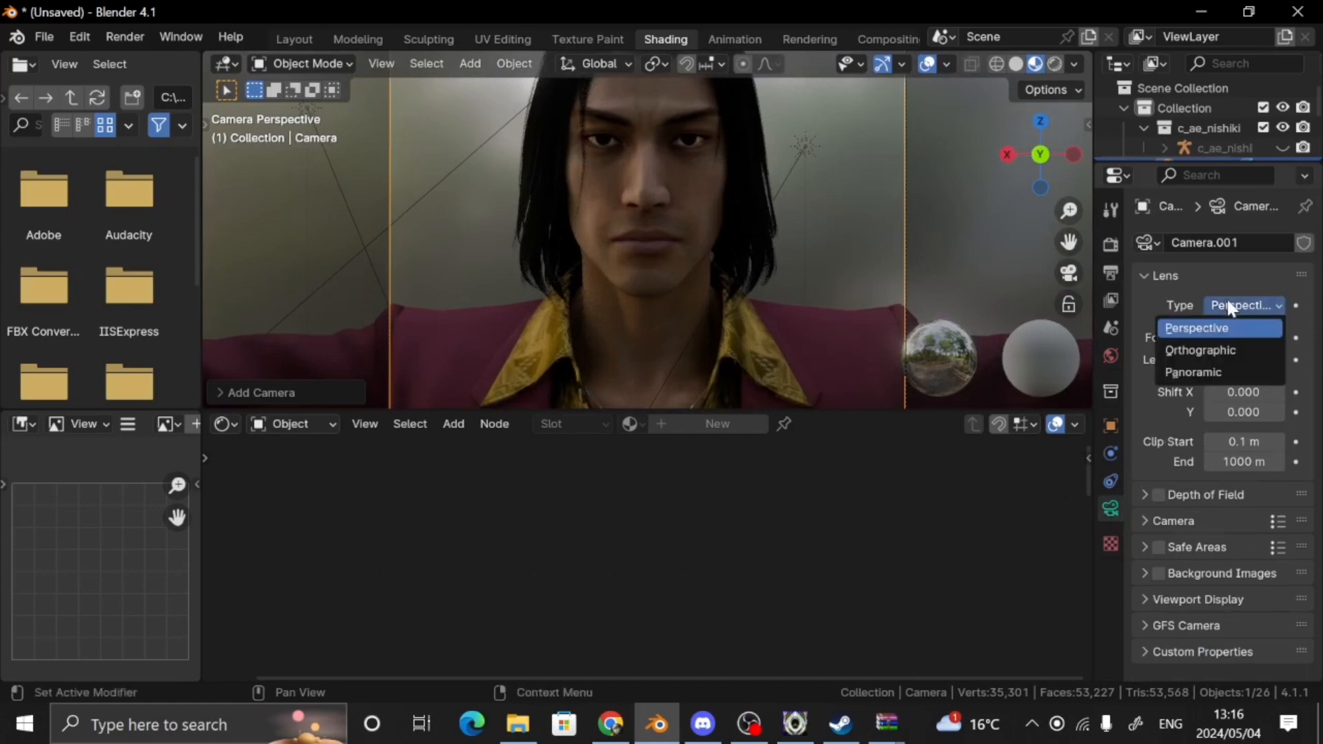
{"action": "left_click", "coordinate": [1176, 353]}
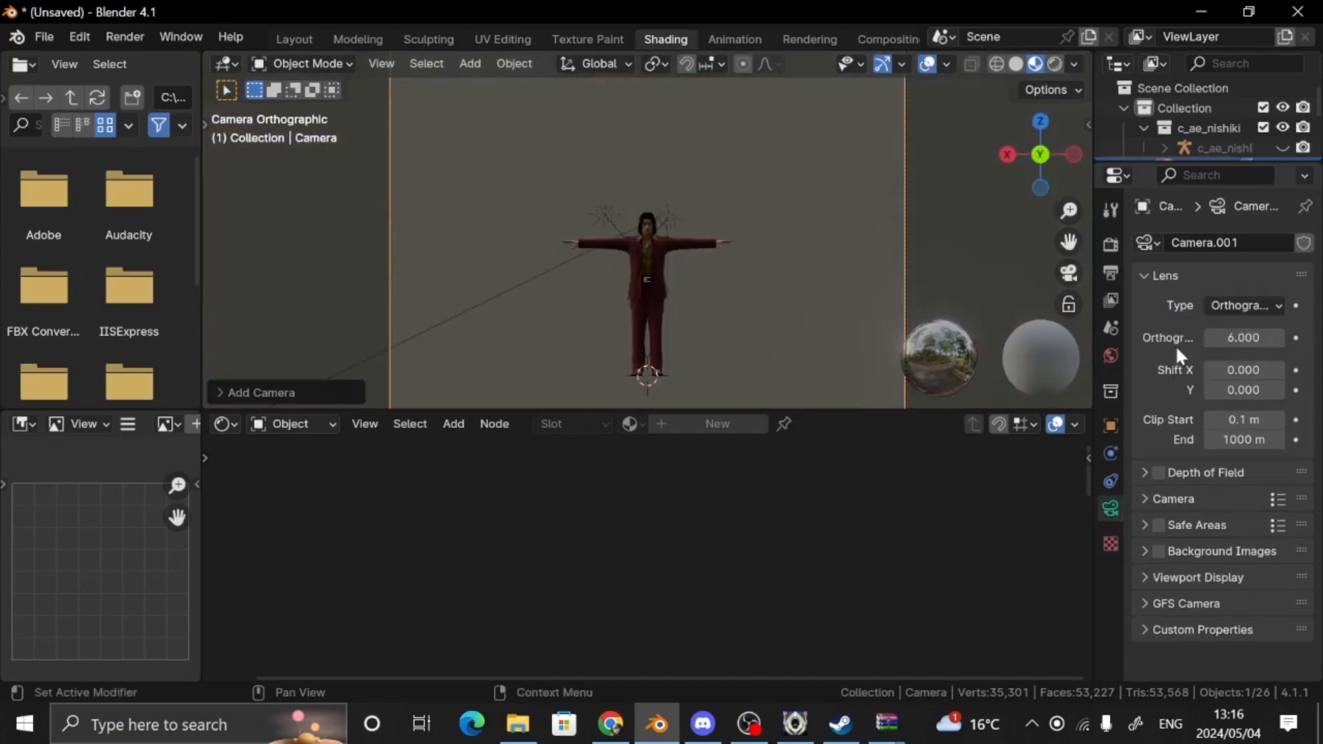
{"action": "left_click", "coordinate": [1244, 338]}
{"action": "type", "text": "8"}
{"action": "key", "text": "Return"}
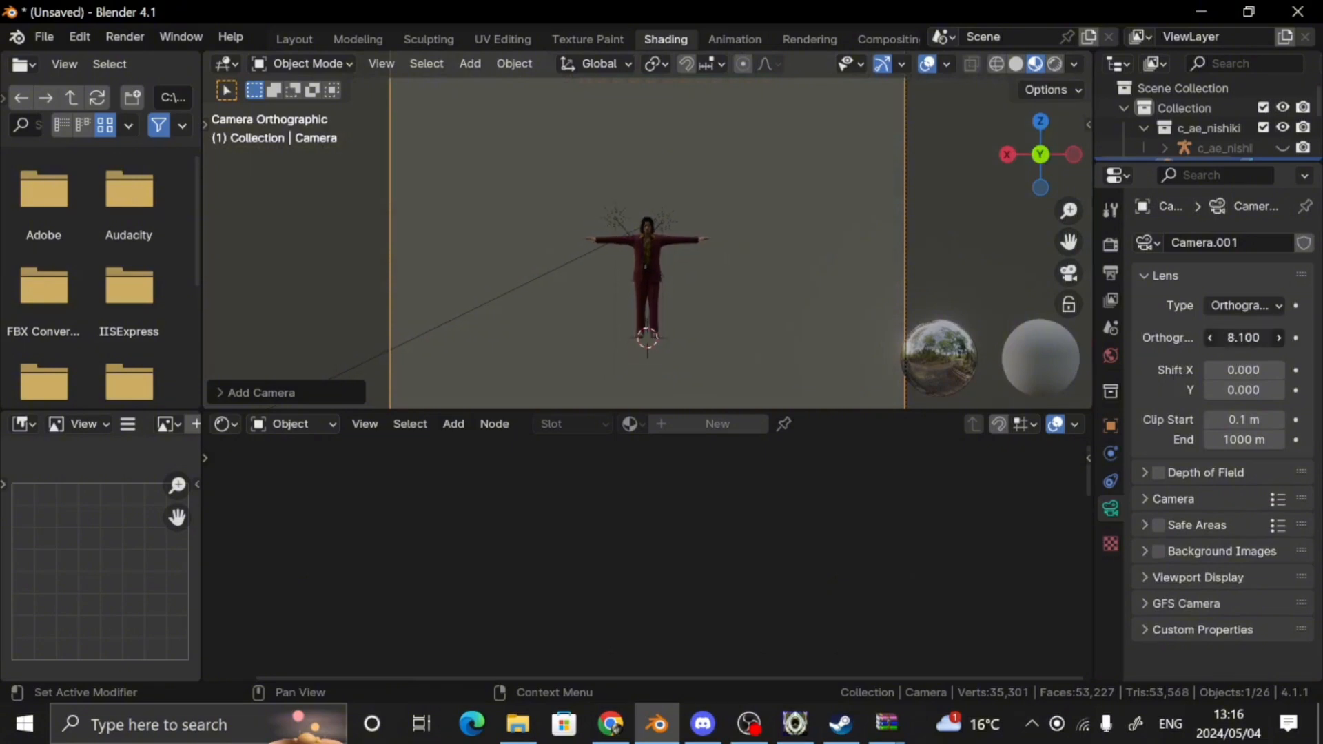
{"action": "left_click_drag", "start_coordinate": [1244, 338], "coordinate": [1202, 338]}
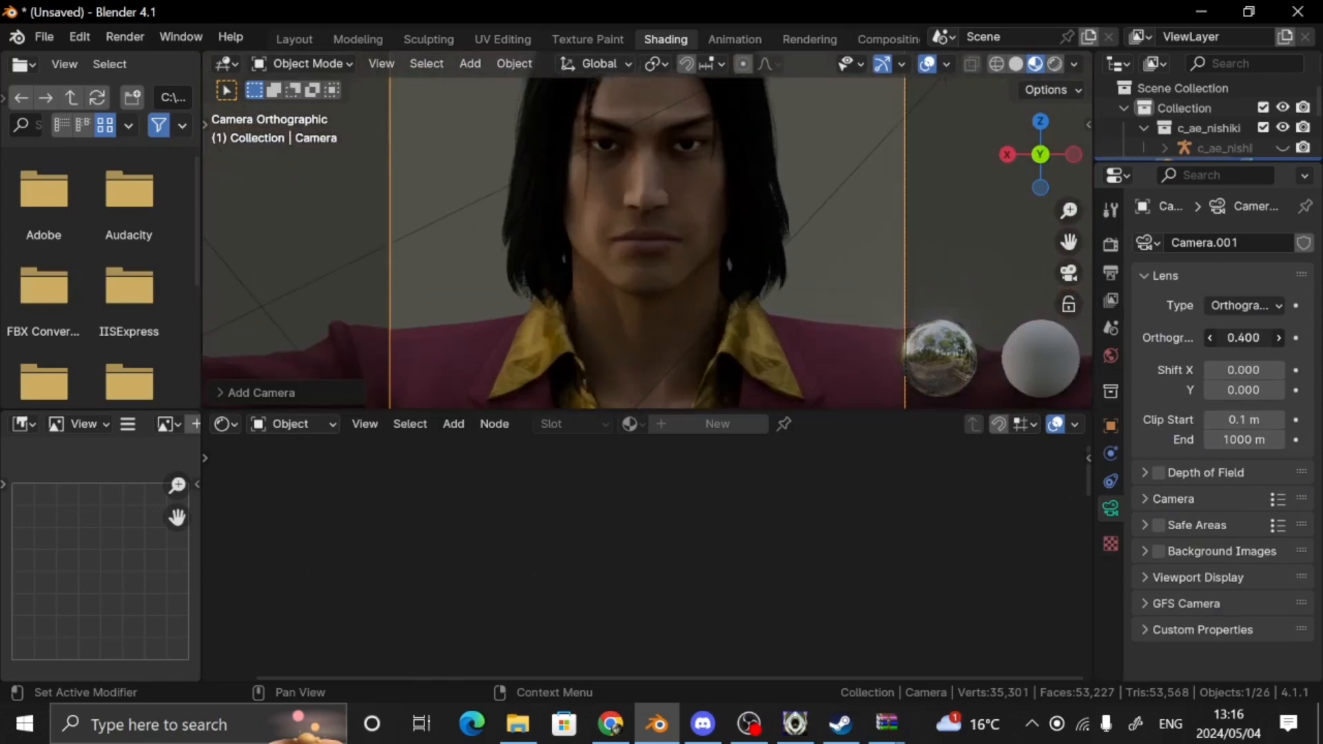
{"action": "key", "text": "KP_0"}
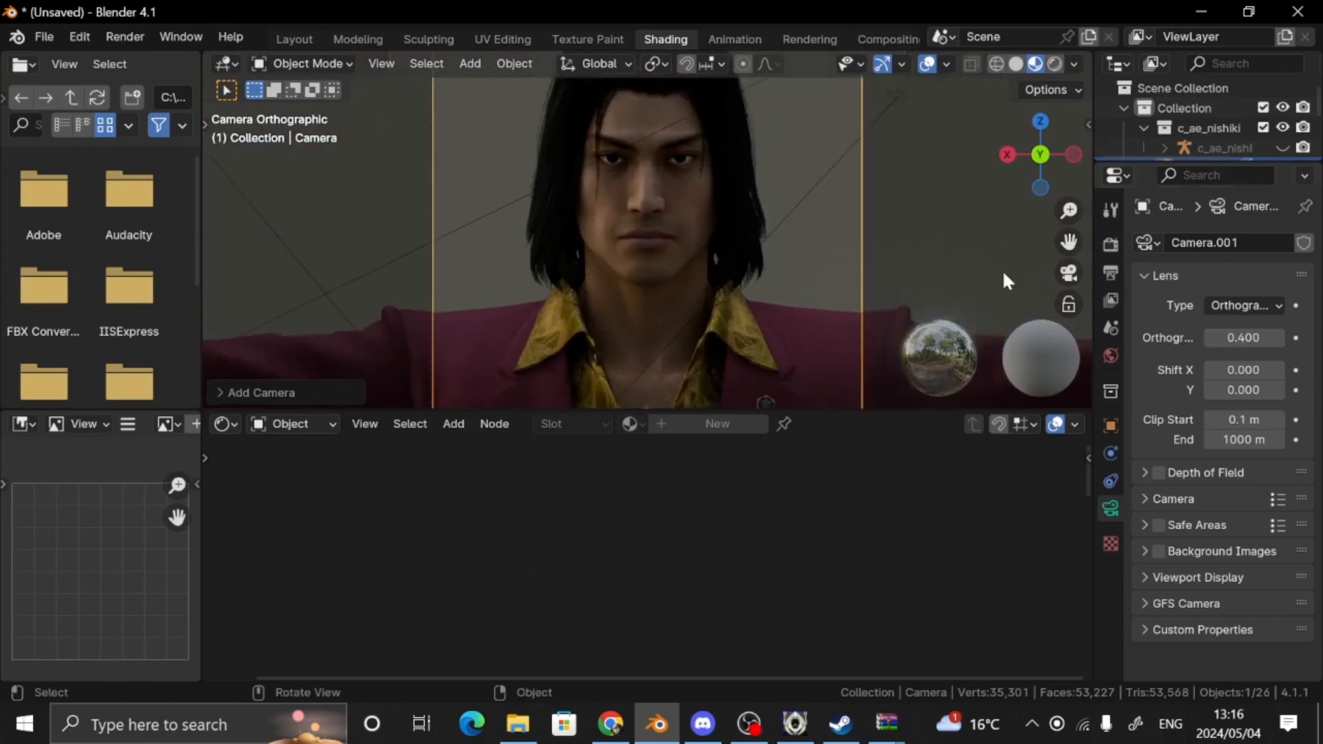
{"action": "scroll", "coordinate": [1002, 270], "scroll_direction": "up", "scroll_amount": 3}
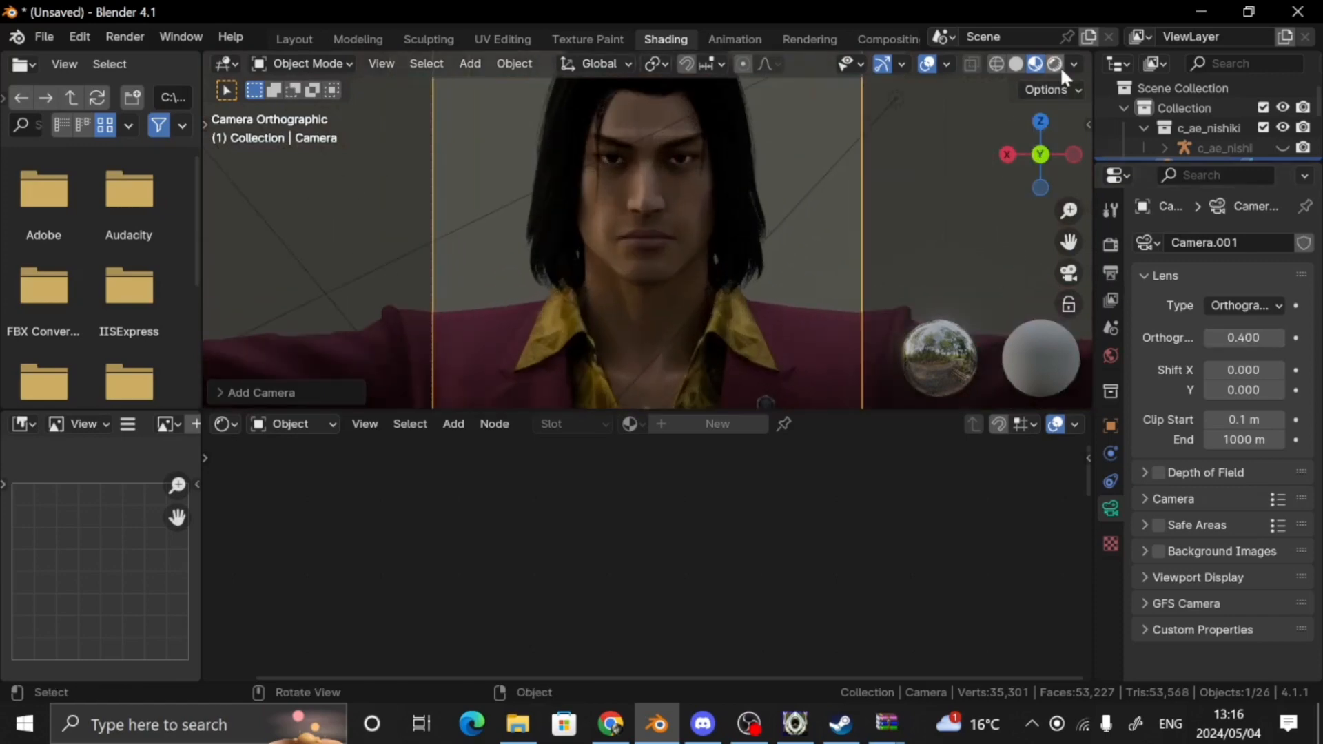
Show the viewport in rendered shading, select the face mesh, and maximize the shader editor on its material's texture nodes
{"action": "left_click", "coordinate": [1057, 63]}
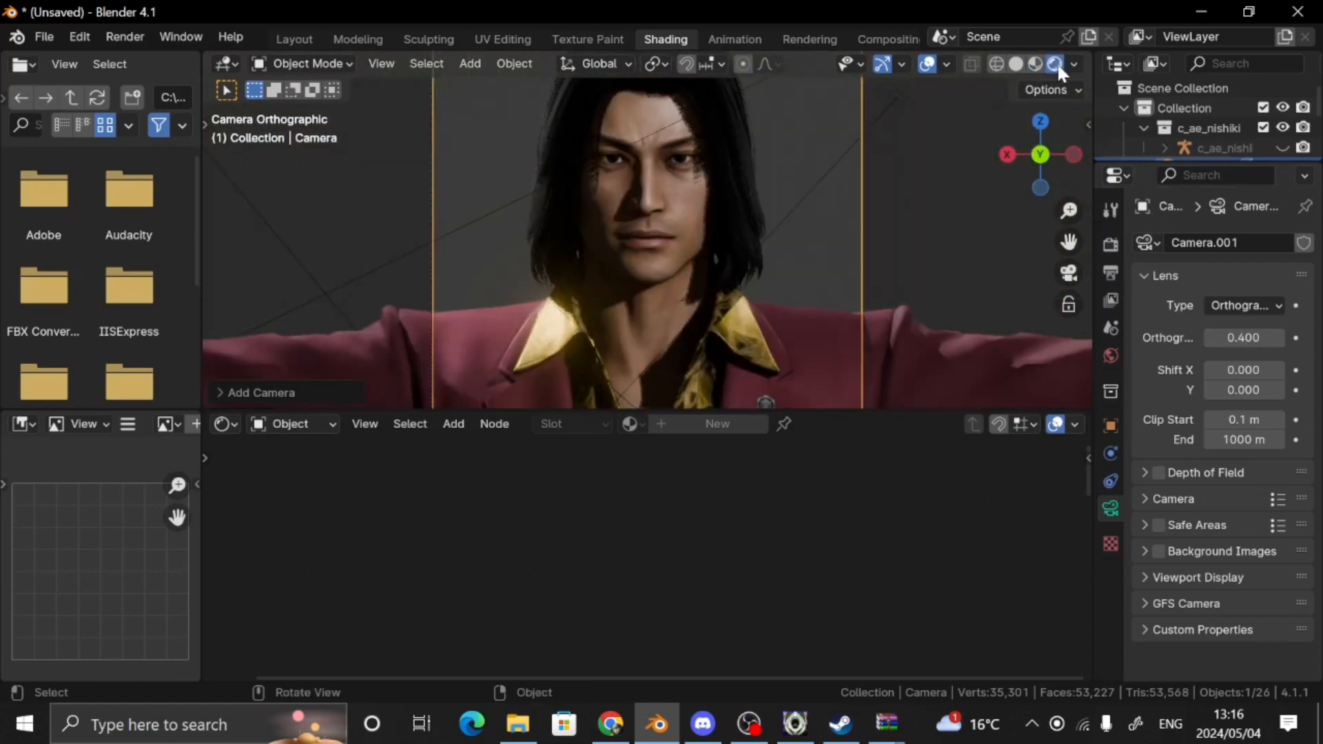
{"action": "left_click", "coordinate": [672, 310]}
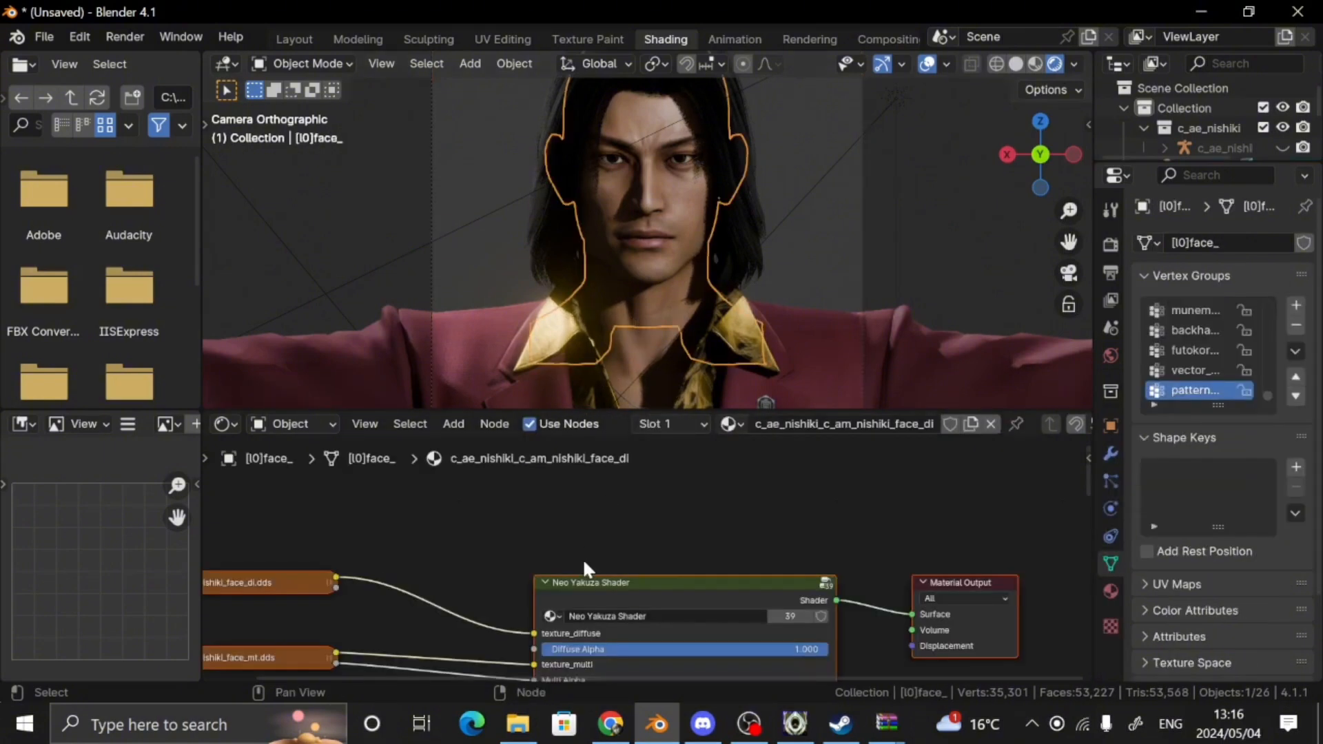
{"action": "key", "text": "ctrl+space"}
{"action": "scroll", "coordinate": [811, 455], "scroll_direction": "down", "scroll_amount": 2}
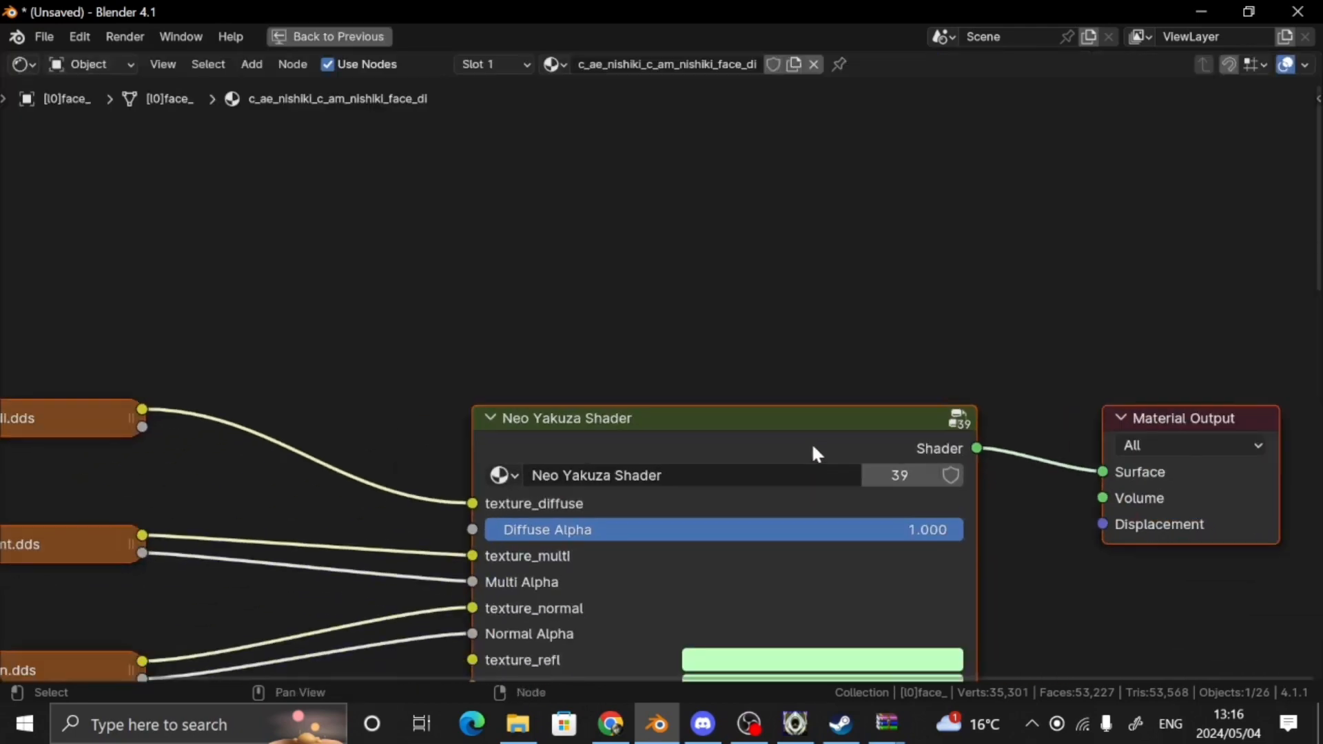
{"action": "scroll", "coordinate": [820, 441], "scroll_direction": "down", "scroll_amount": 2}
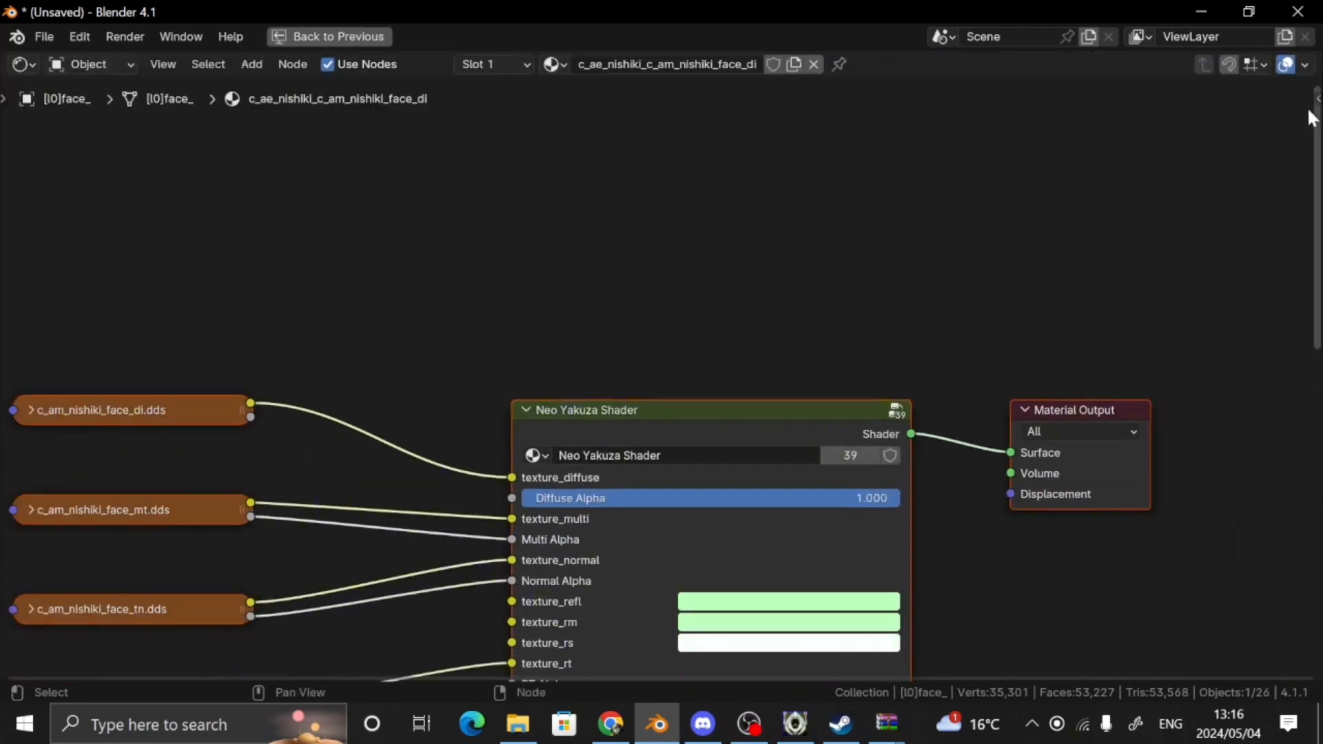
{"action": "left_click_drag", "start_coordinate": [1314, 259], "coordinate": [1316, 403]}
{"action": "scroll", "coordinate": [605, 269], "scroll_direction": "down", "scroll_amount": 1}
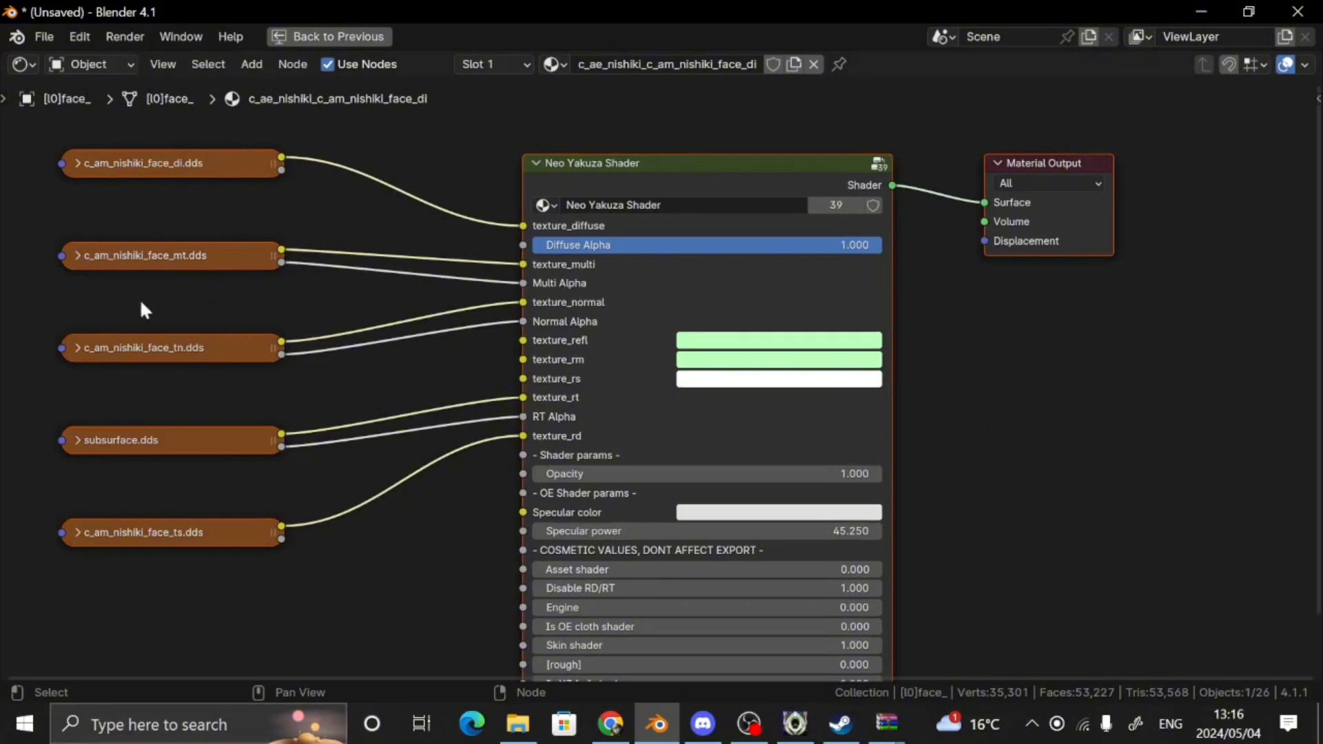
{"action": "left_click", "coordinate": [125, 160]}
{"action": "left_click", "coordinate": [130, 252]}
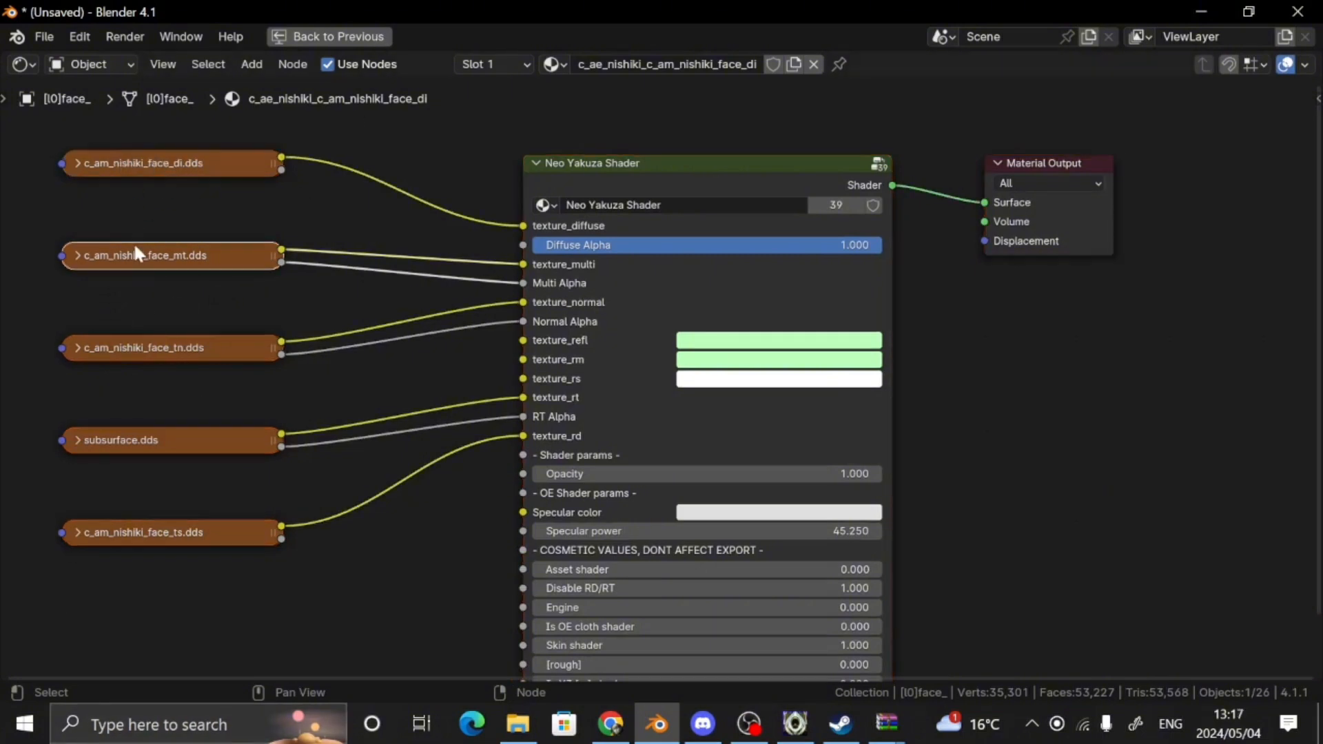
{"action": "left_click", "coordinate": [121, 365]}
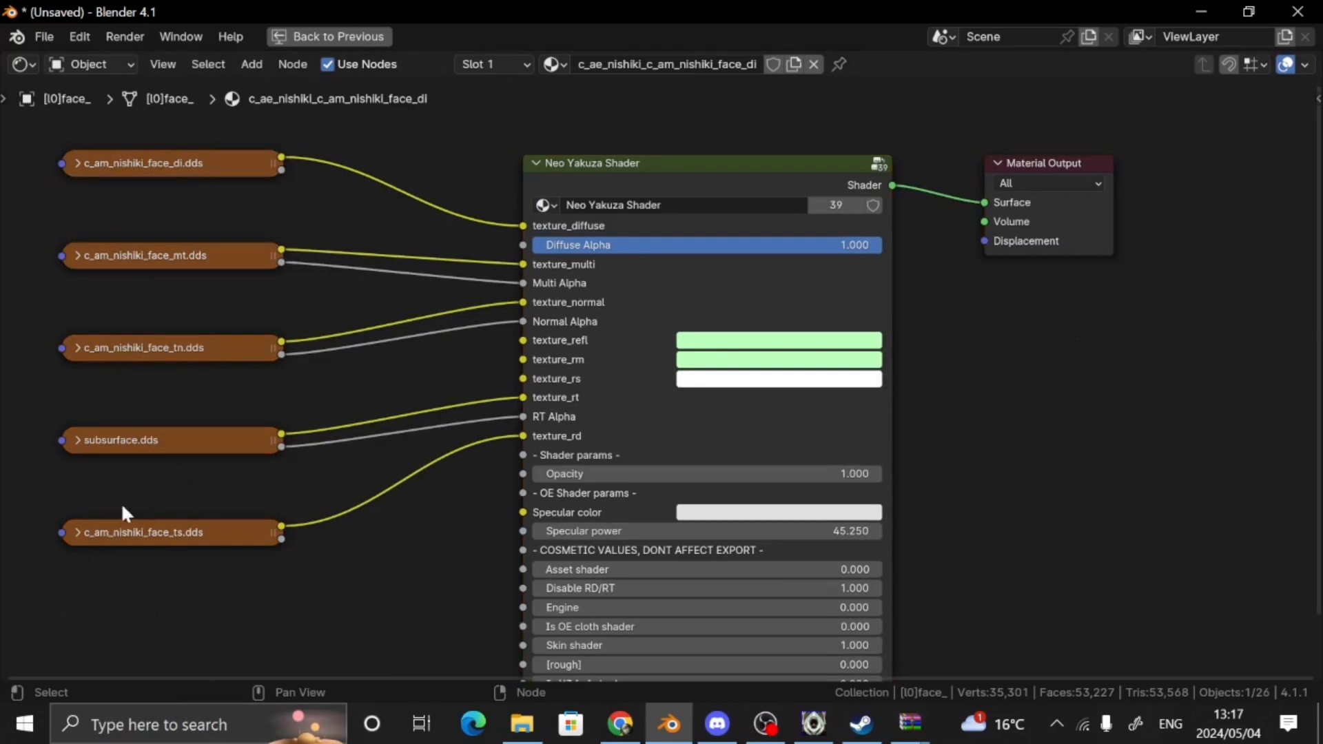
Replace the Neo Yakuza Shader group in the face material with the OE Skin Shader node group
{"action": "left_click", "coordinate": [632, 391]}
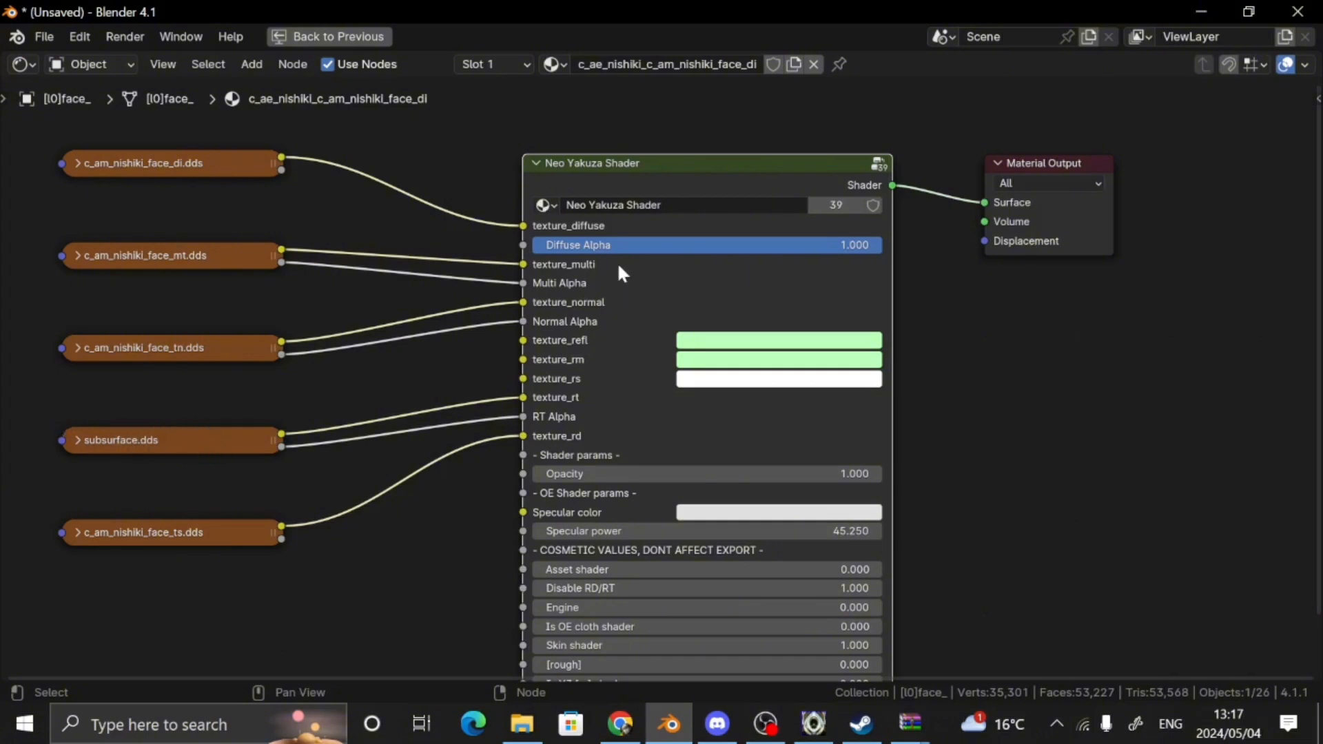
{"action": "key", "text": "x"}
{"action": "key", "text": "shift+a"}
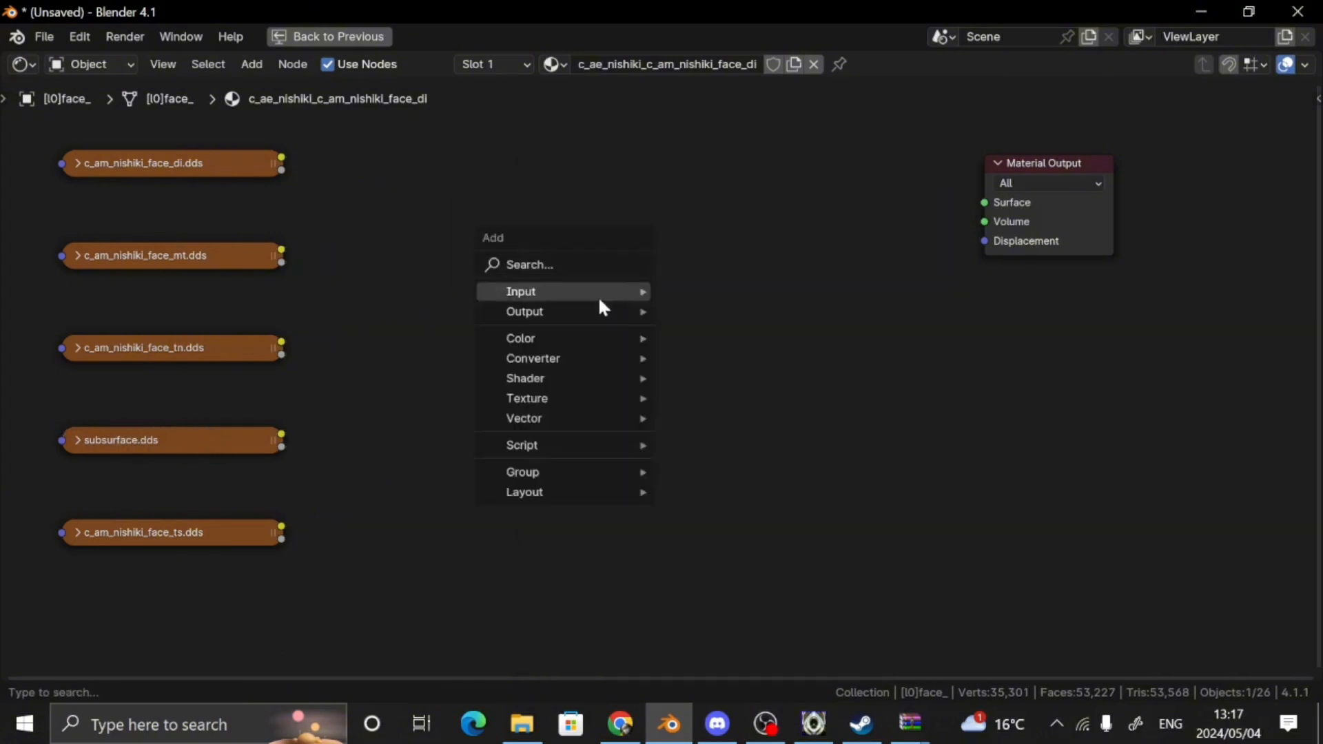
{"action": "mouse_move", "coordinate": [577, 475]}
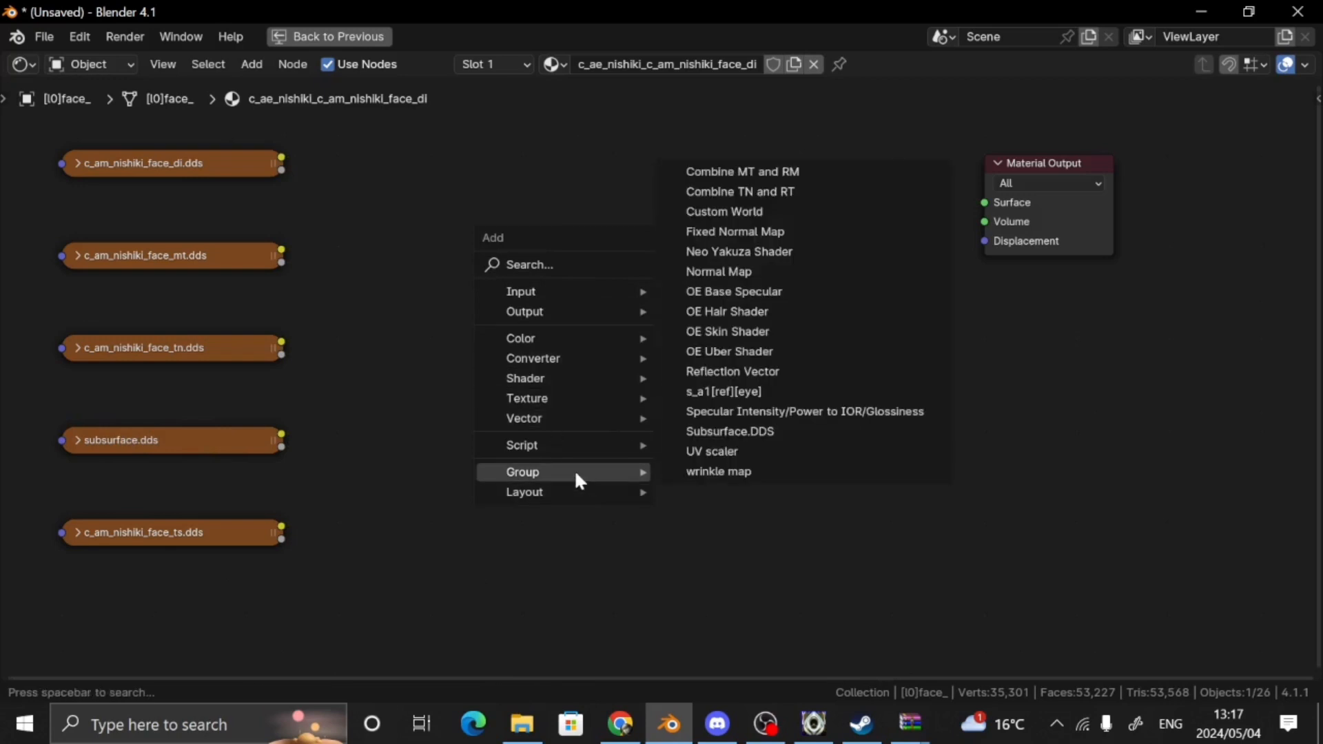
{"action": "left_click", "coordinate": [722, 332]}
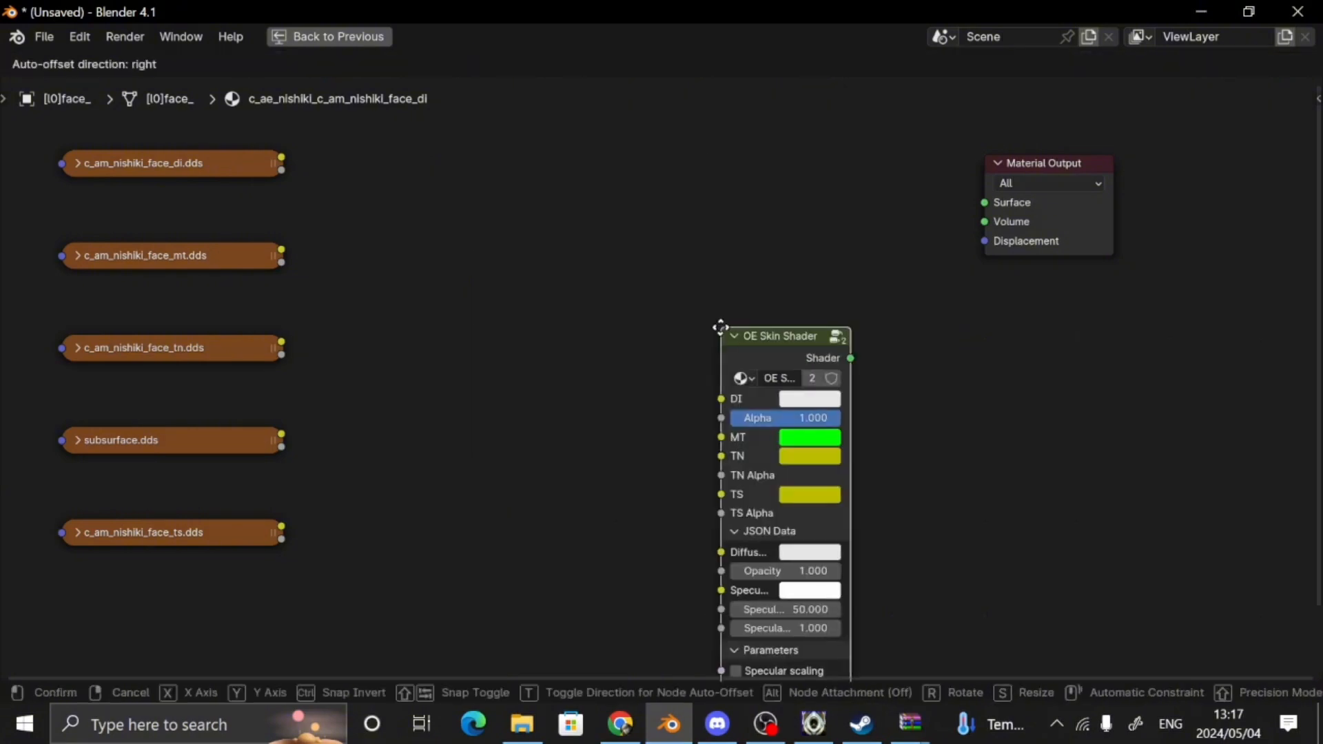
{"action": "left_click", "coordinate": [566, 133]}
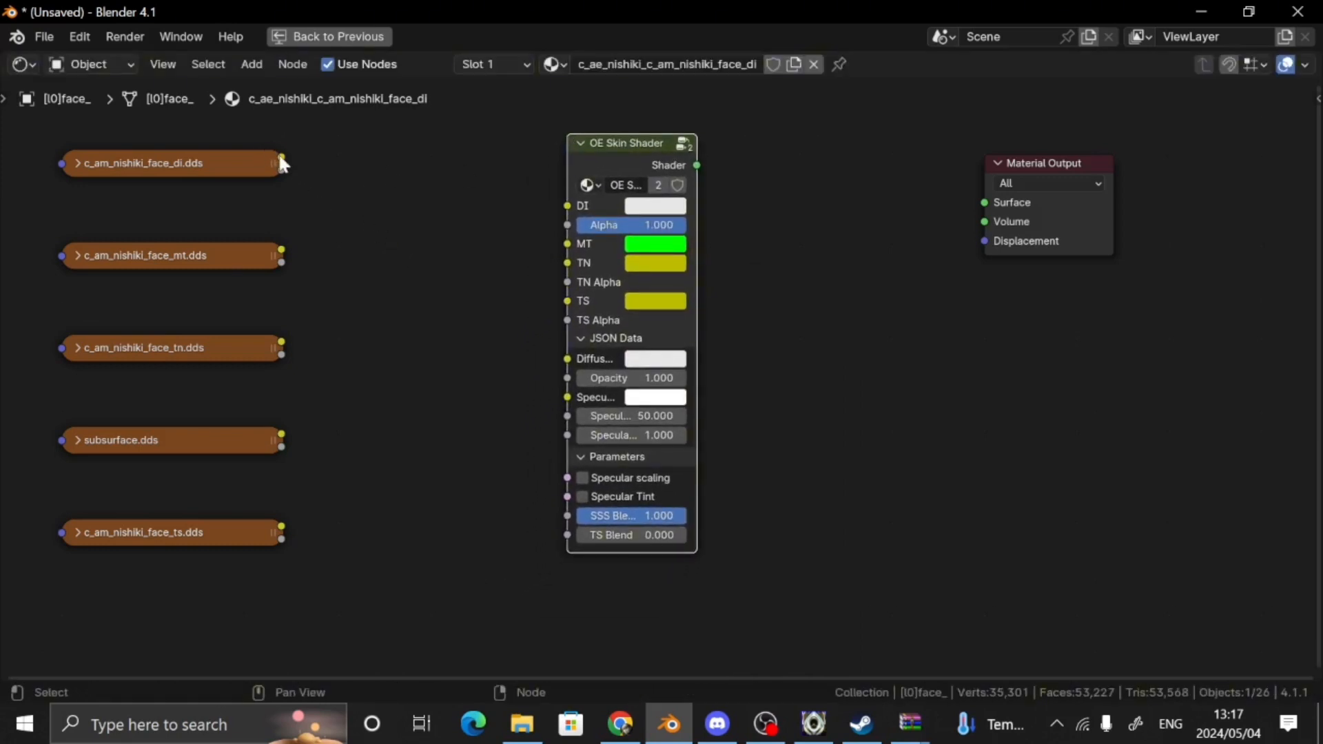
Connect the di, tn and ts textures' color and alpha outputs to the matching OE Skin Shader inputs, and the mt color to MT
{"action": "left_click_drag", "start_coordinate": [282, 159], "coordinate": [285, 185]}
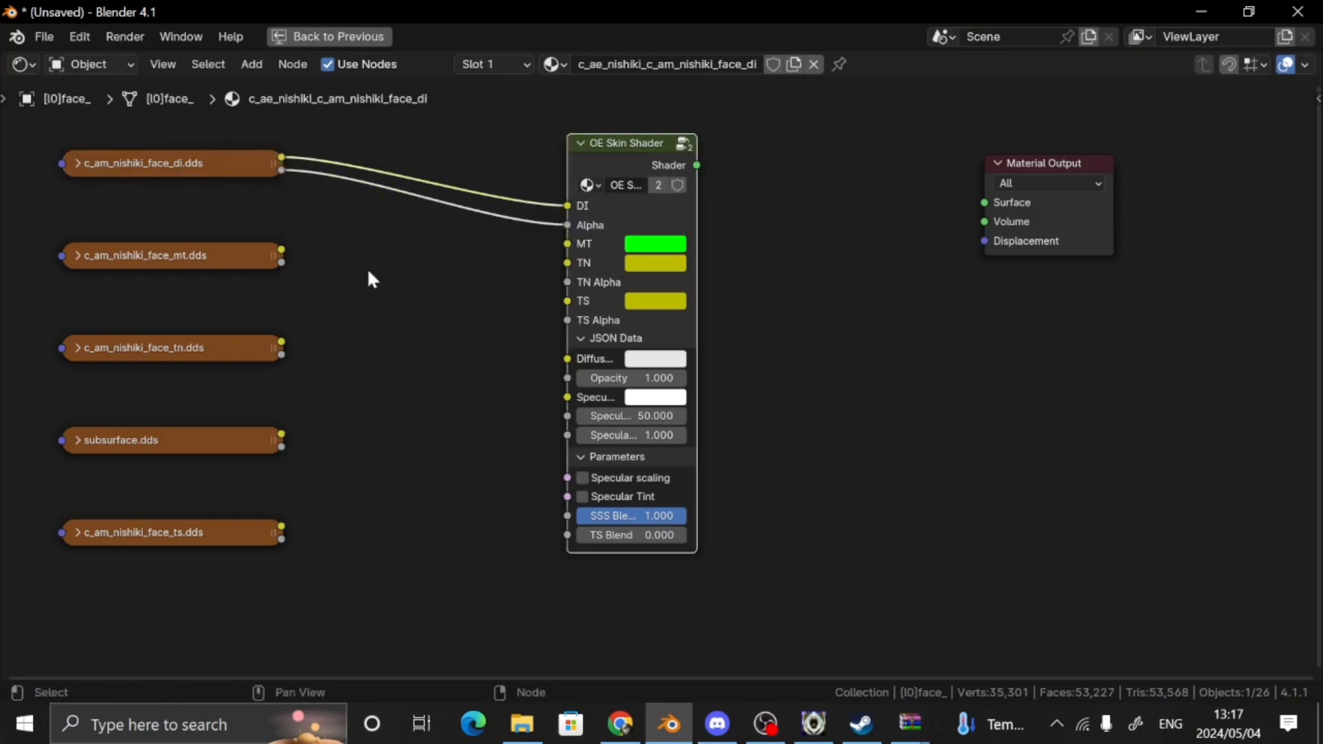
{"action": "mouse_move", "coordinate": [282, 341]}
{"action": "left_mouse_down"}
{"action": "mouse_move", "coordinate": [549, 289]}
{"action": "mouse_move", "coordinate": [565, 263]}
{"action": "mouse_move", "coordinate": [391, 325]}
{"action": "mouse_move", "coordinate": [291, 341]}
{"action": "mouse_move", "coordinate": [281, 361]}
{"action": "left_mouse_up"}
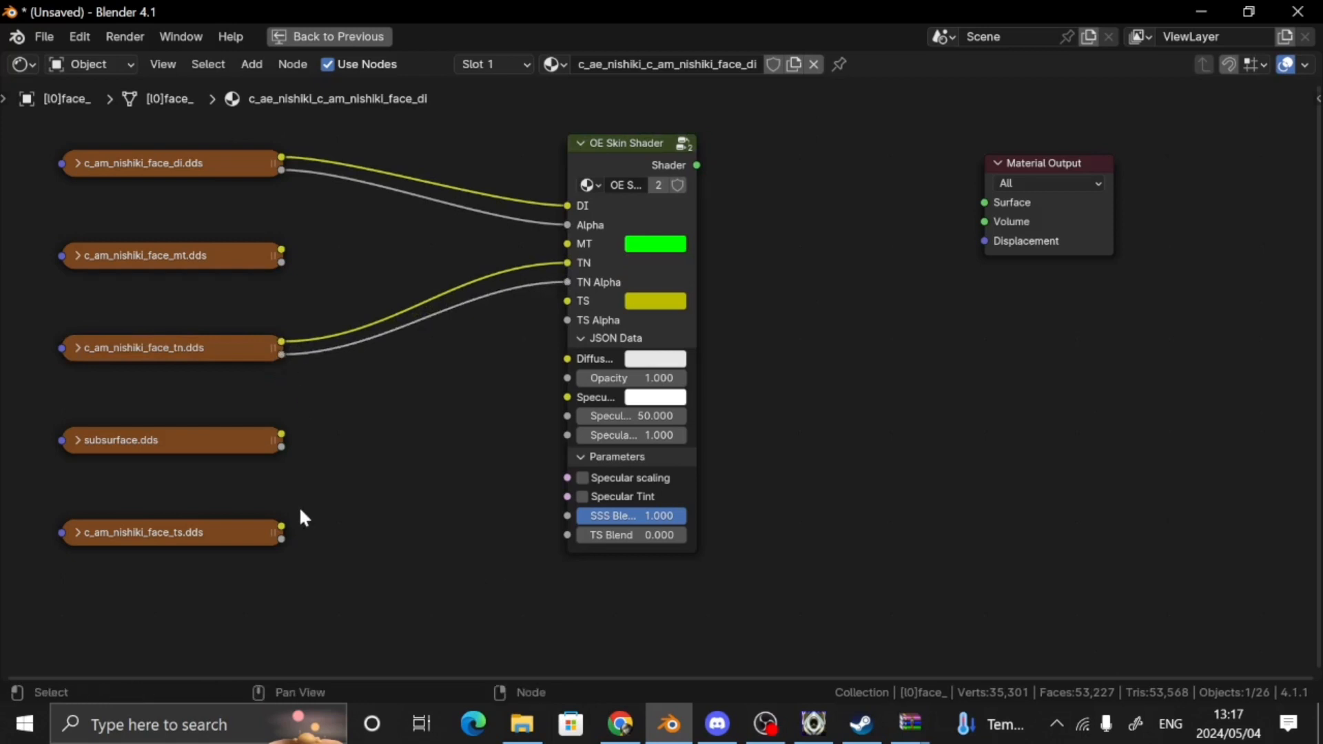
{"action": "mouse_move", "coordinate": [283, 527]}
{"action": "left_mouse_down"}
{"action": "mouse_move", "coordinate": [525, 383]}
{"action": "mouse_move", "coordinate": [572, 301]}
{"action": "mouse_move", "coordinate": [375, 523]}
{"action": "mouse_move", "coordinate": [316, 545]}
{"action": "mouse_move", "coordinate": [281, 539]}
{"action": "left_mouse_up"}
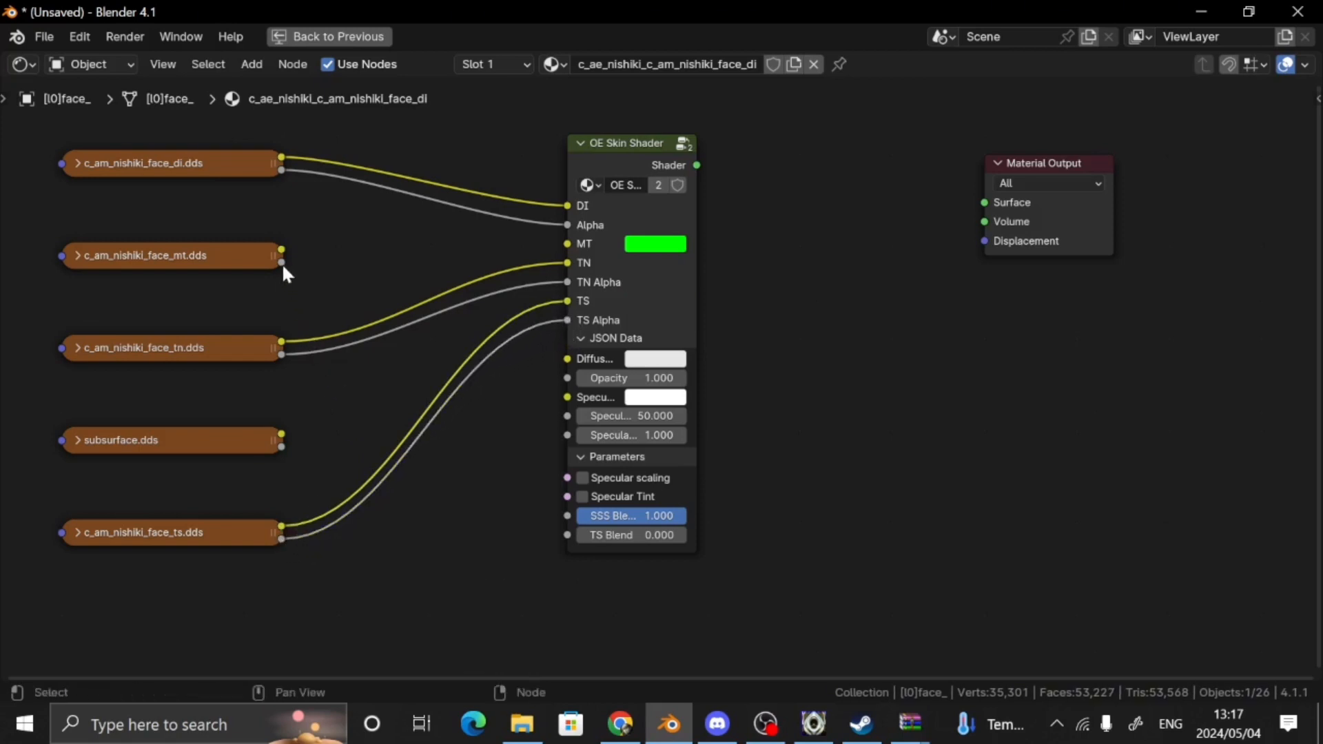
{"action": "left_click_drag", "start_coordinate": [281, 250], "coordinate": [569, 251]}
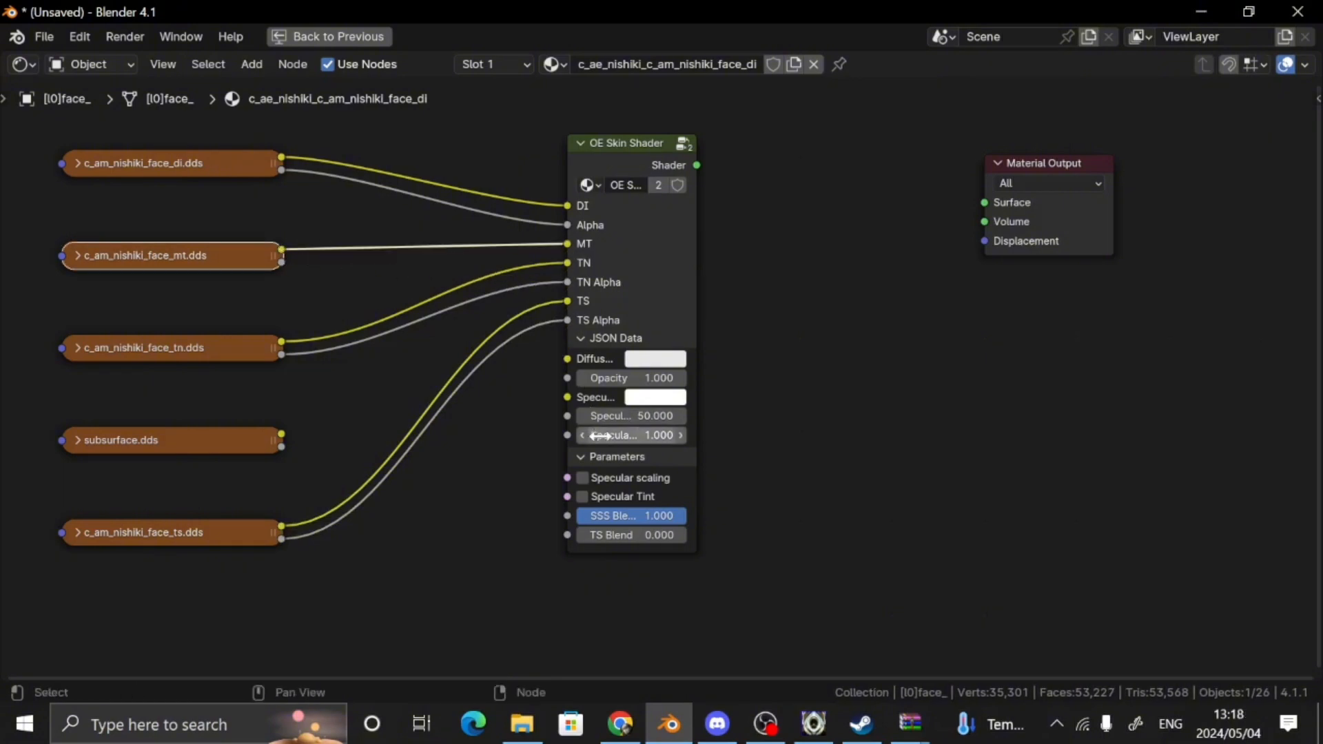
Widen the OE Skin Shader node, link its Shader output to the Material Output's Surface, and restore the full workspace layout
{"action": "left_click_drag", "start_coordinate": [697, 166], "coordinate": [830, 196]}
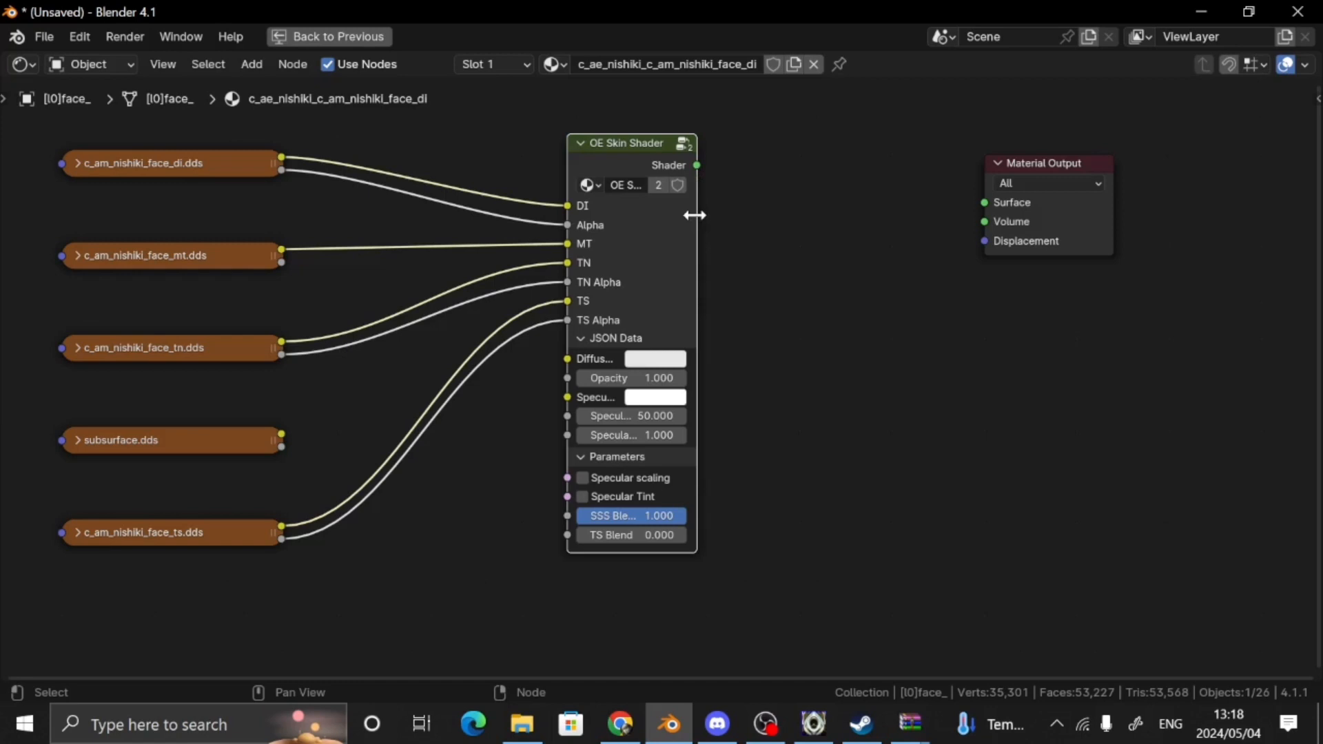
{"action": "left_click_drag", "start_coordinate": [694, 215], "coordinate": [891, 269]}
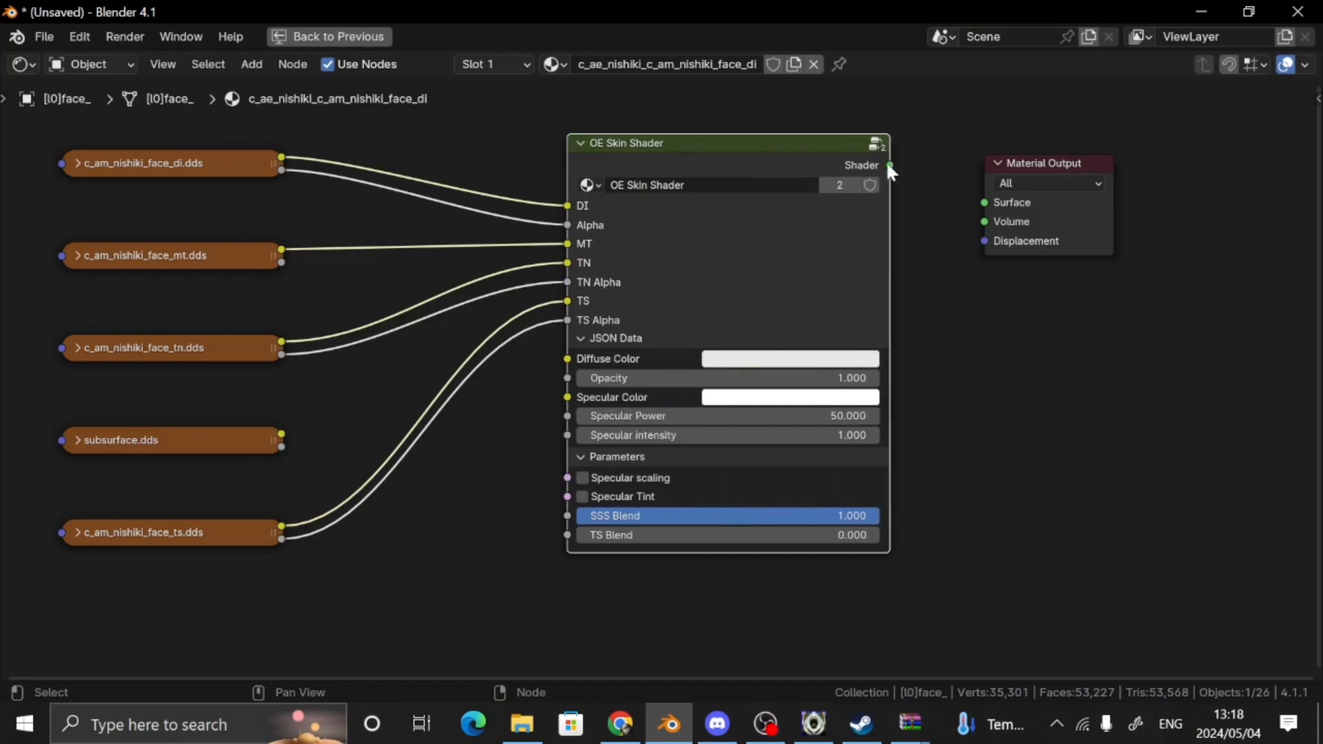
{"action": "left_click_drag", "start_coordinate": [890, 165], "coordinate": [984, 202]}
{"action": "left_click", "coordinate": [584, 339]}
{"action": "left_click", "coordinate": [584, 339]}
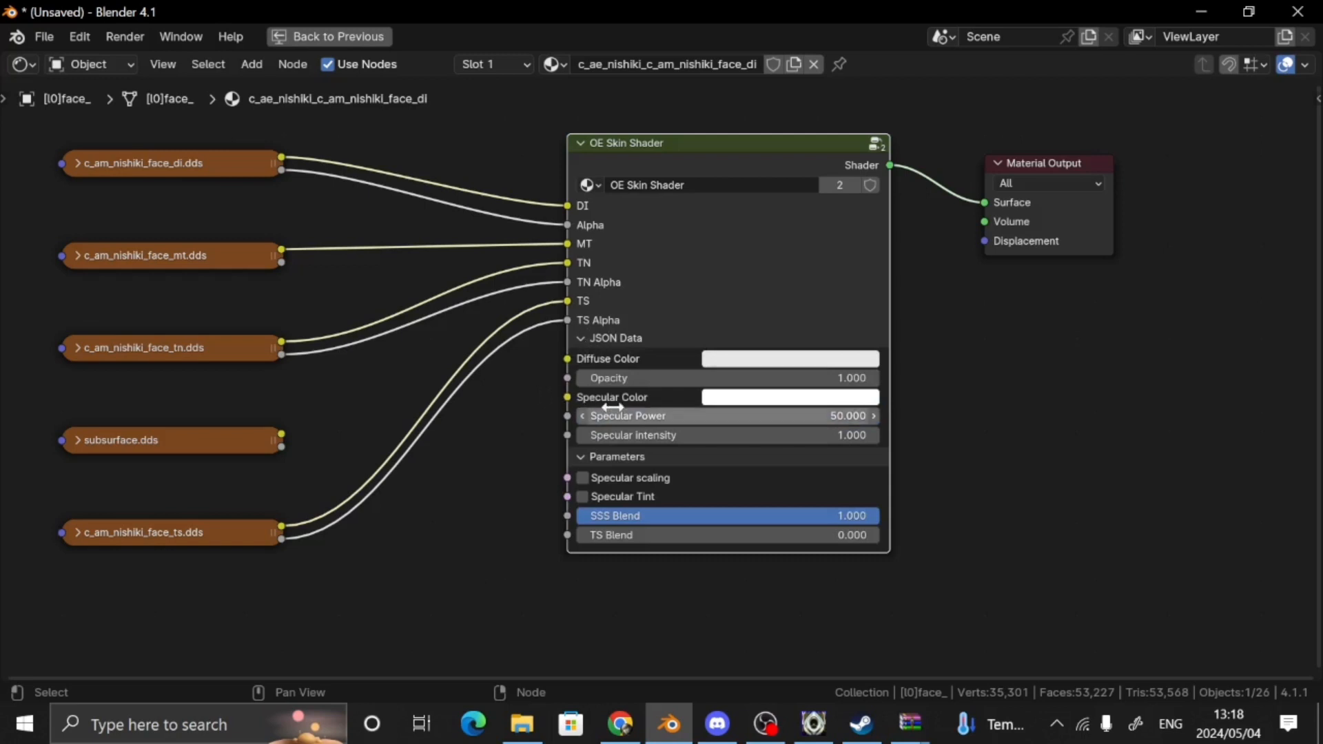
{"action": "left_click", "coordinate": [318, 43]}
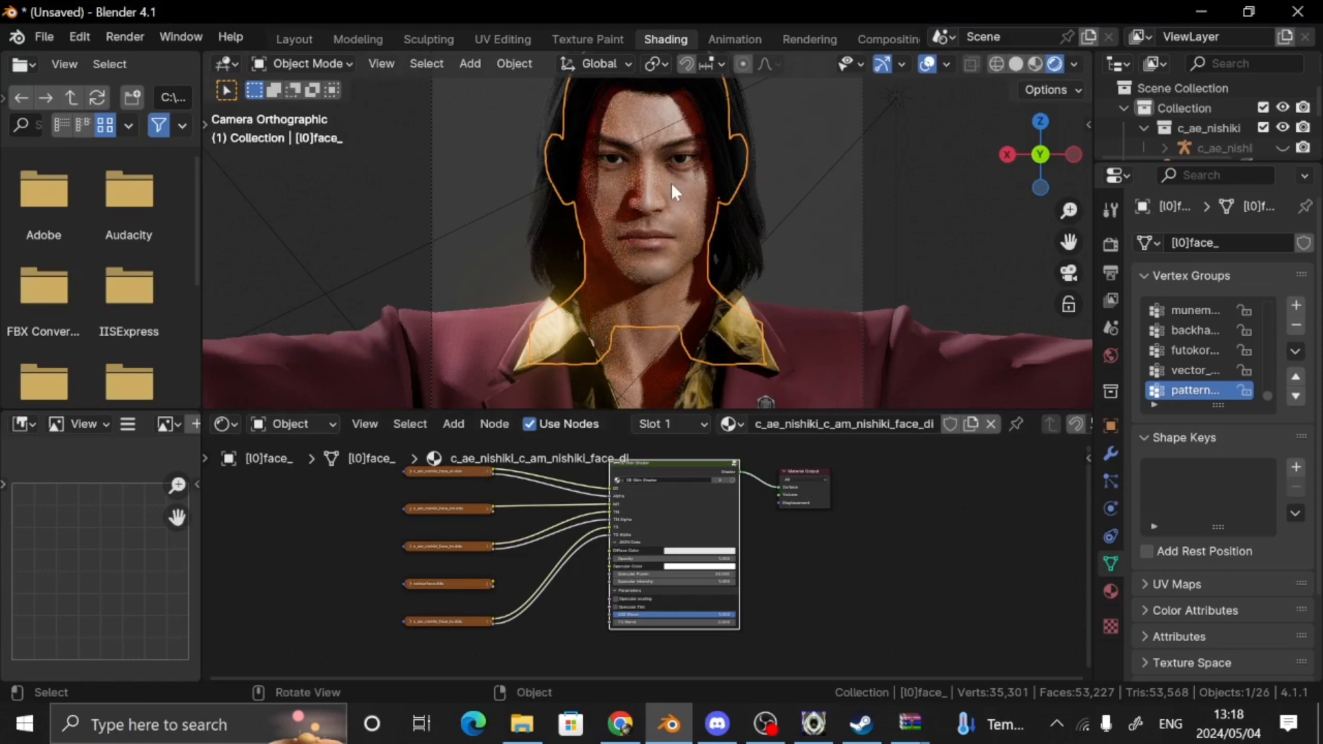
Check the character's reference image in Chrome, return to Blender, and set the OE Skin Shader's SSS Blend to 0.100
{"action": "left_click", "coordinate": [621, 723]}
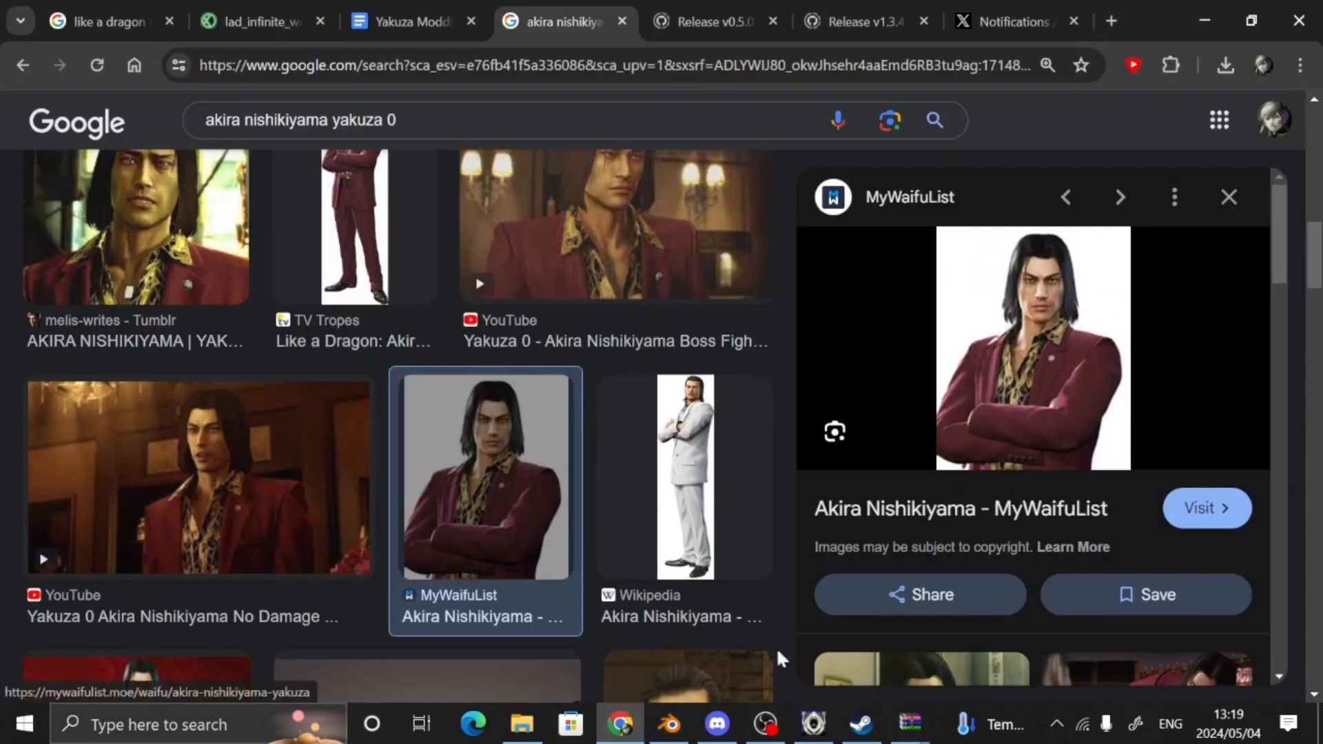
{"action": "left_click", "coordinate": [667, 725]}
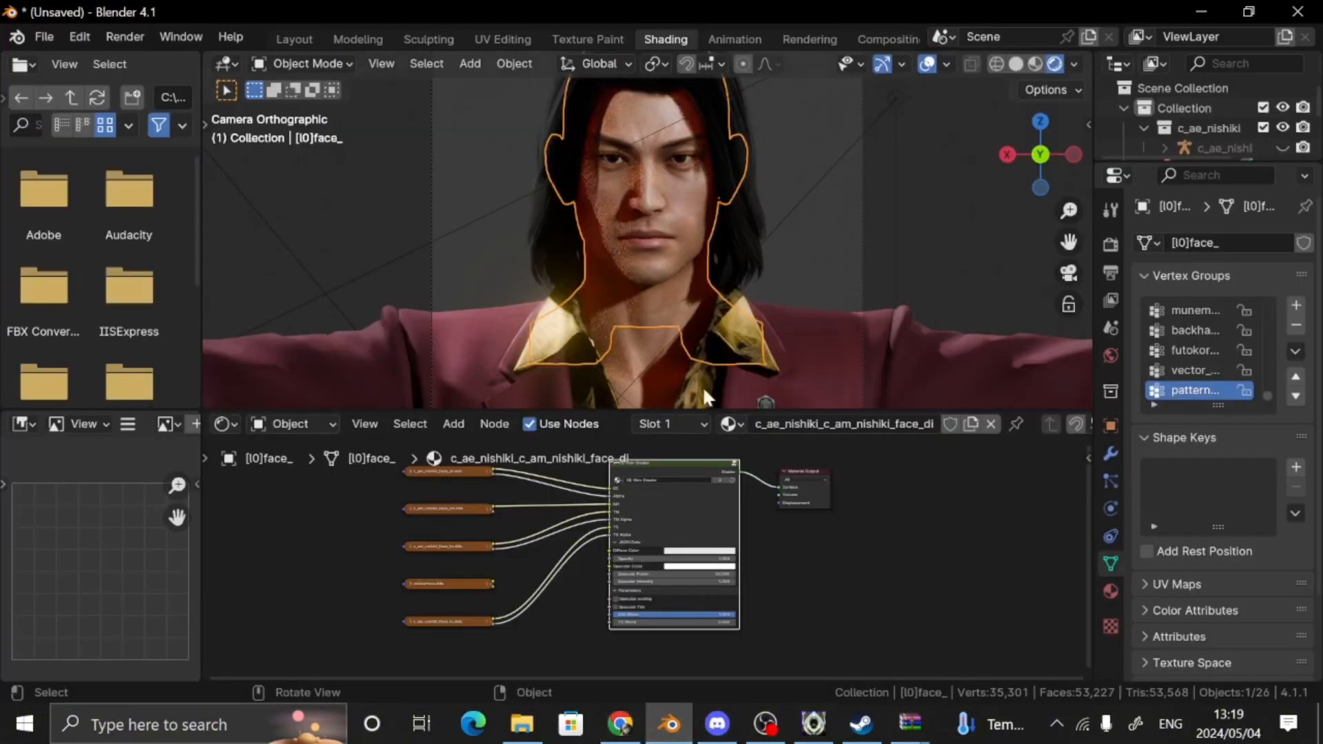
{"action": "left_click", "coordinate": [661, 613]}
{"action": "key", "text": "BackSpace"}
{"action": "key", "text": "Return"}
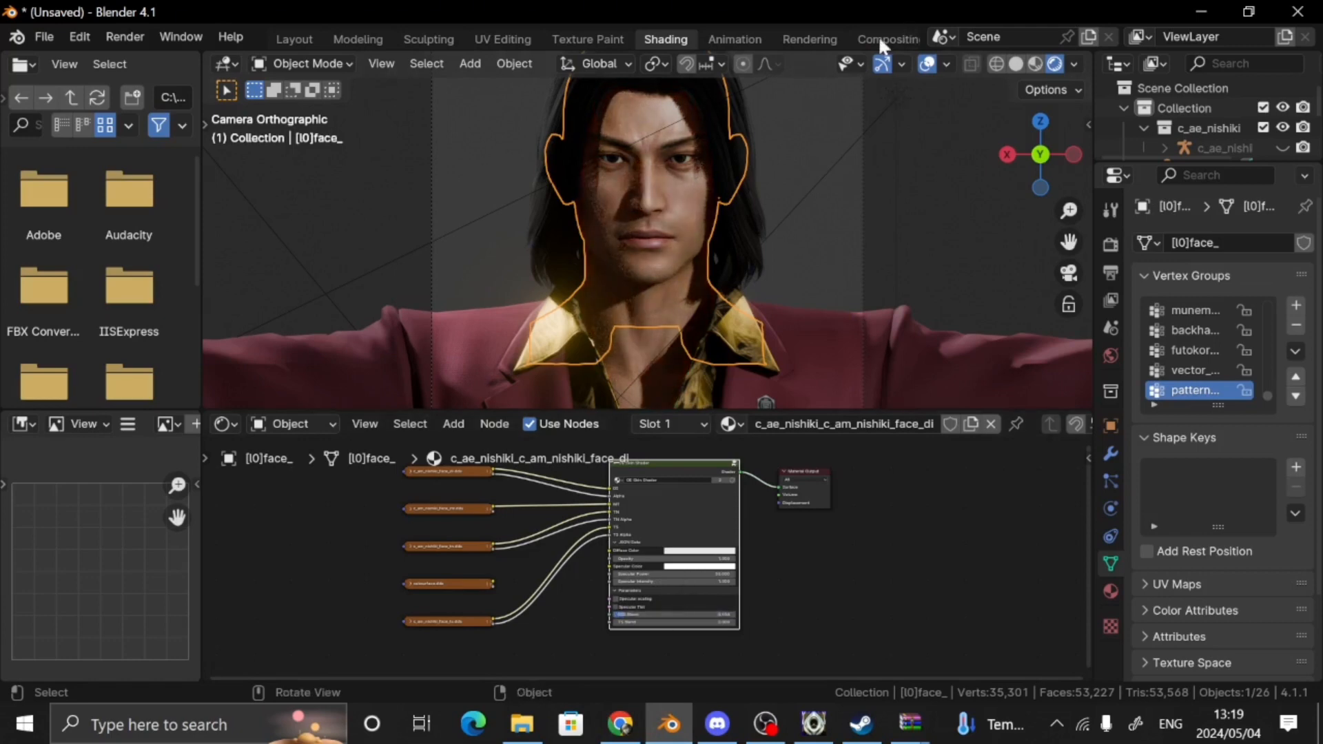
Try an SSS Blend of 0.500 on the face's OE Skin Shader
{"action": "scroll", "coordinate": [817, 110], "scroll_direction": "up", "scroll_amount": 5}
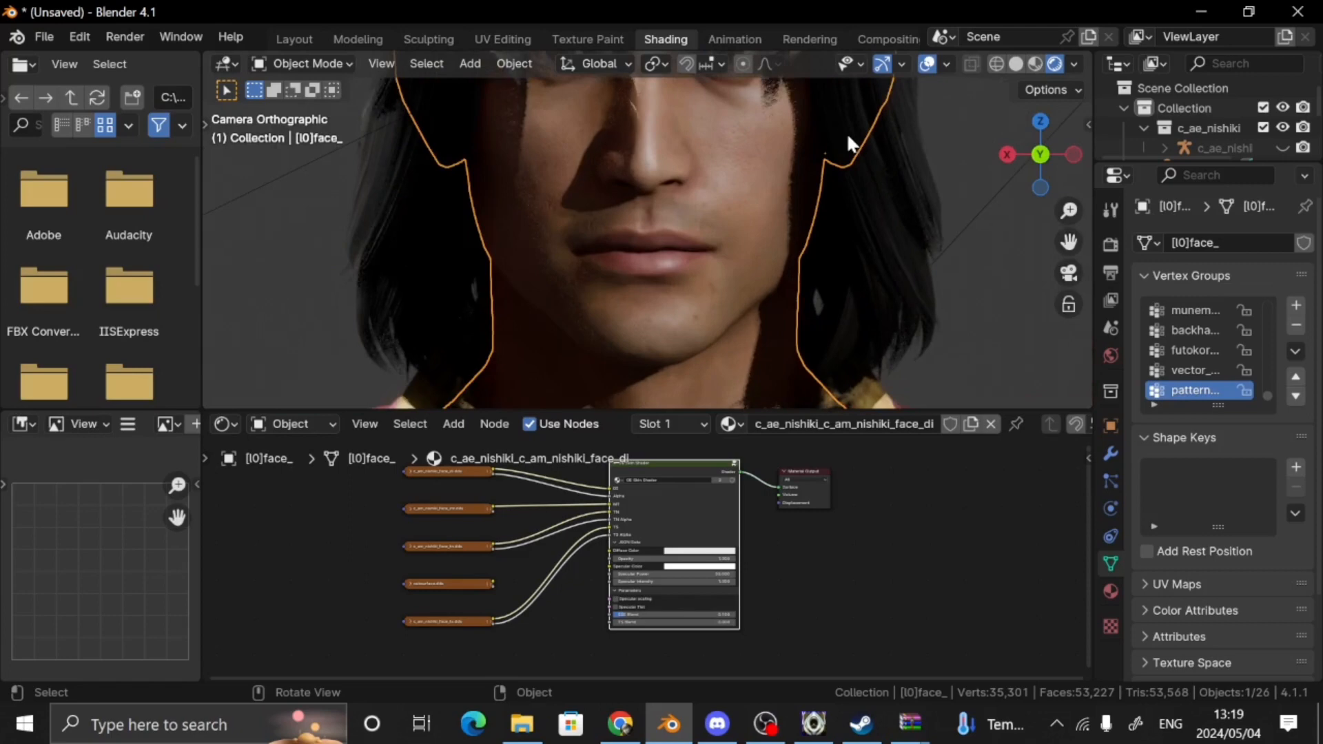
{"action": "scroll", "coordinate": [849, 134], "scroll_direction": "up", "scroll_amount": 1}
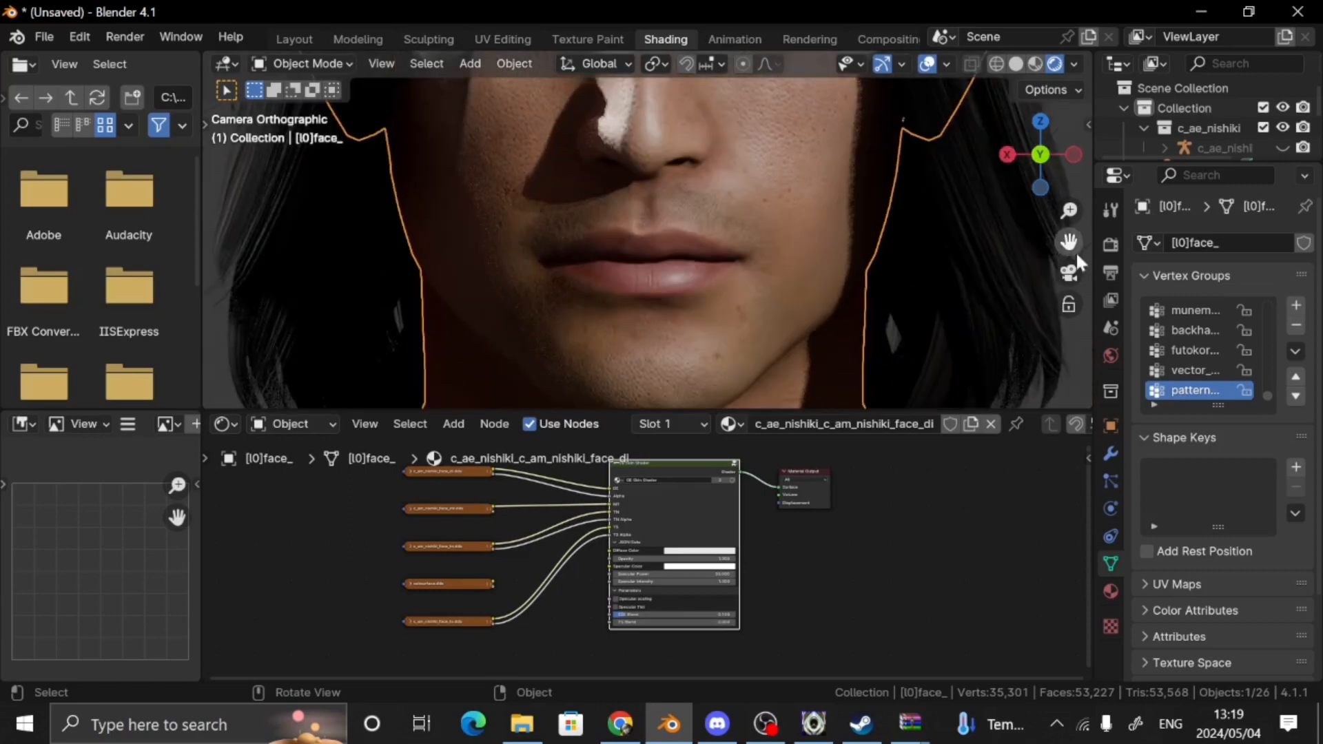
{"action": "left_click_drag", "start_coordinate": [1076, 251], "coordinate": [958, 254]}
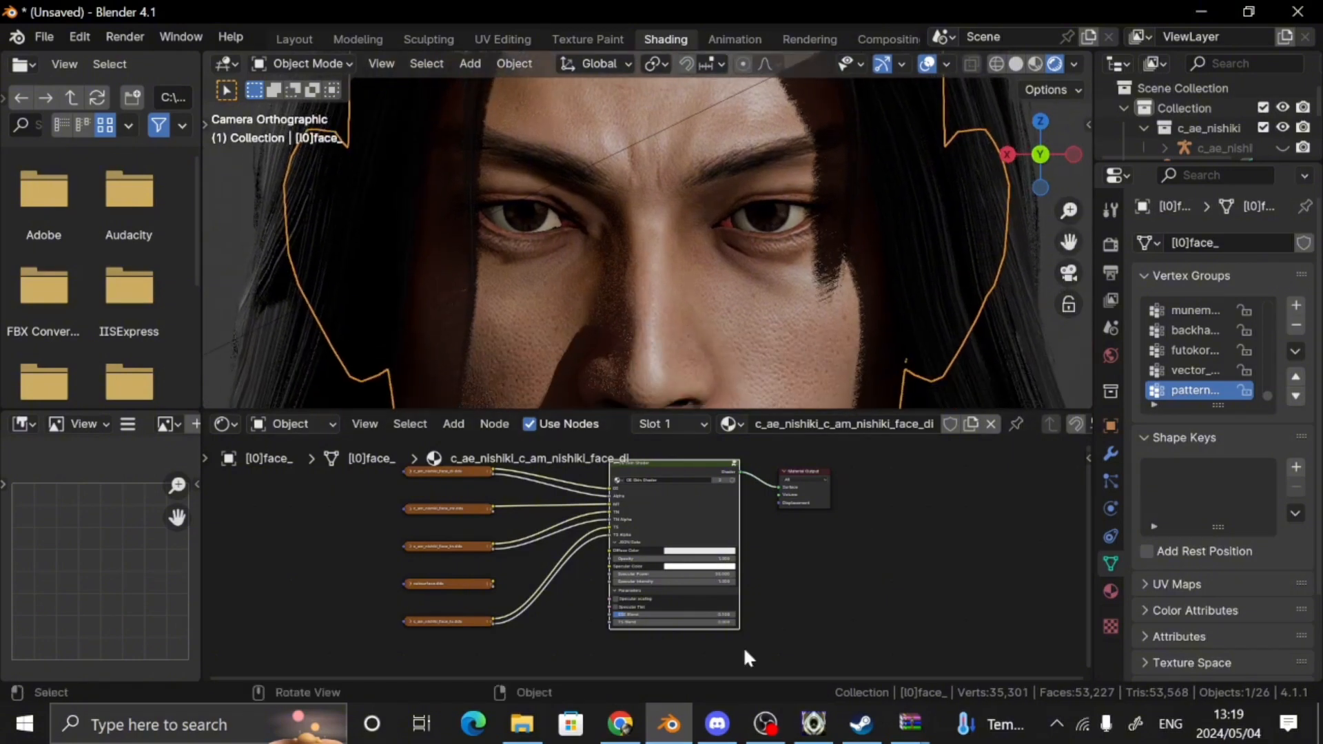
{"action": "scroll", "coordinate": [738, 643], "scroll_direction": "up", "scroll_amount": 3}
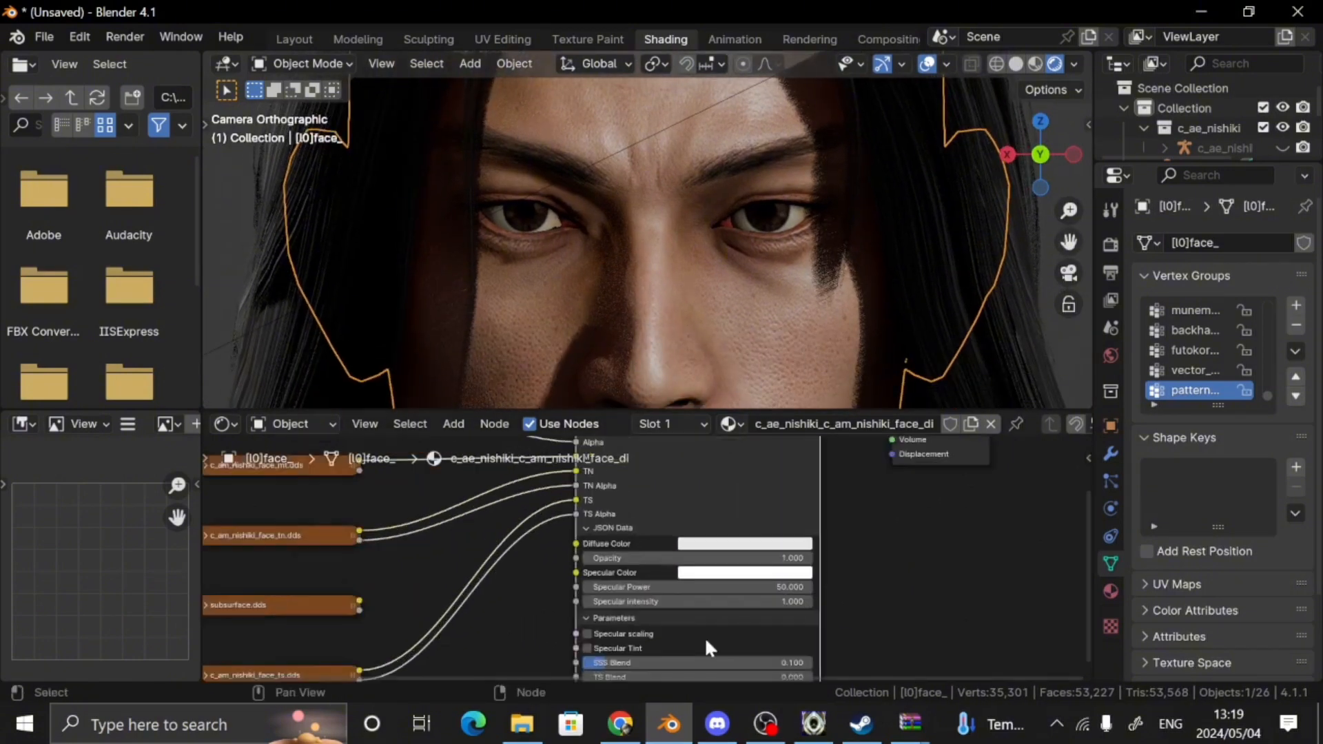
{"action": "left_click", "coordinate": [657, 660]}
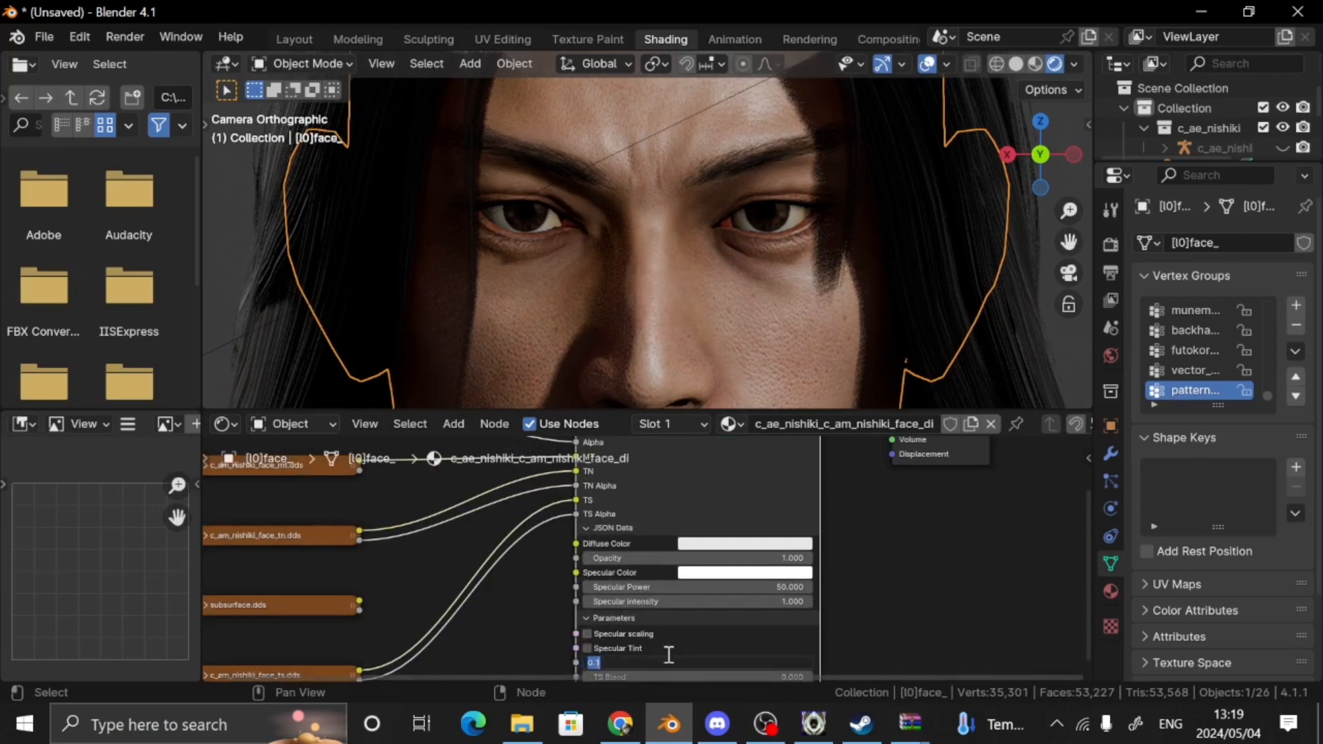
{"action": "type", "text": "0.5"}
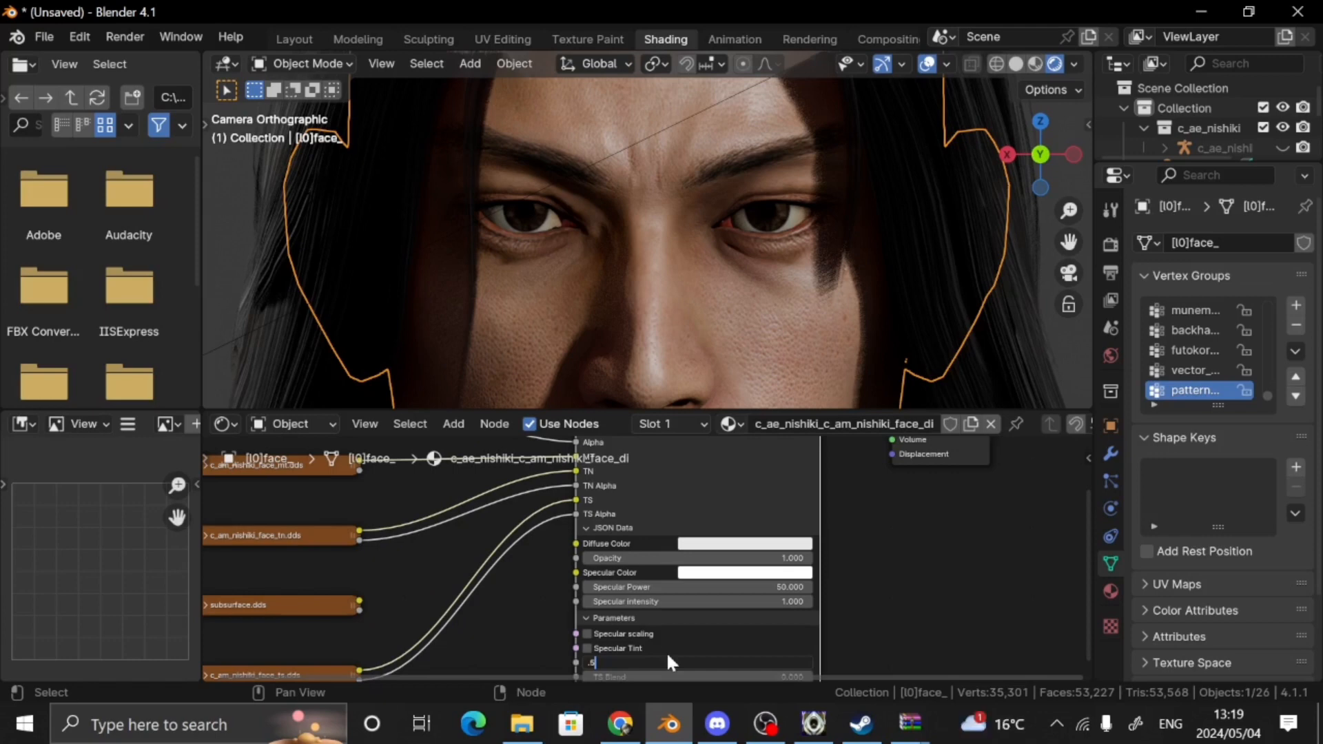
{"action": "key", "text": "Return"}
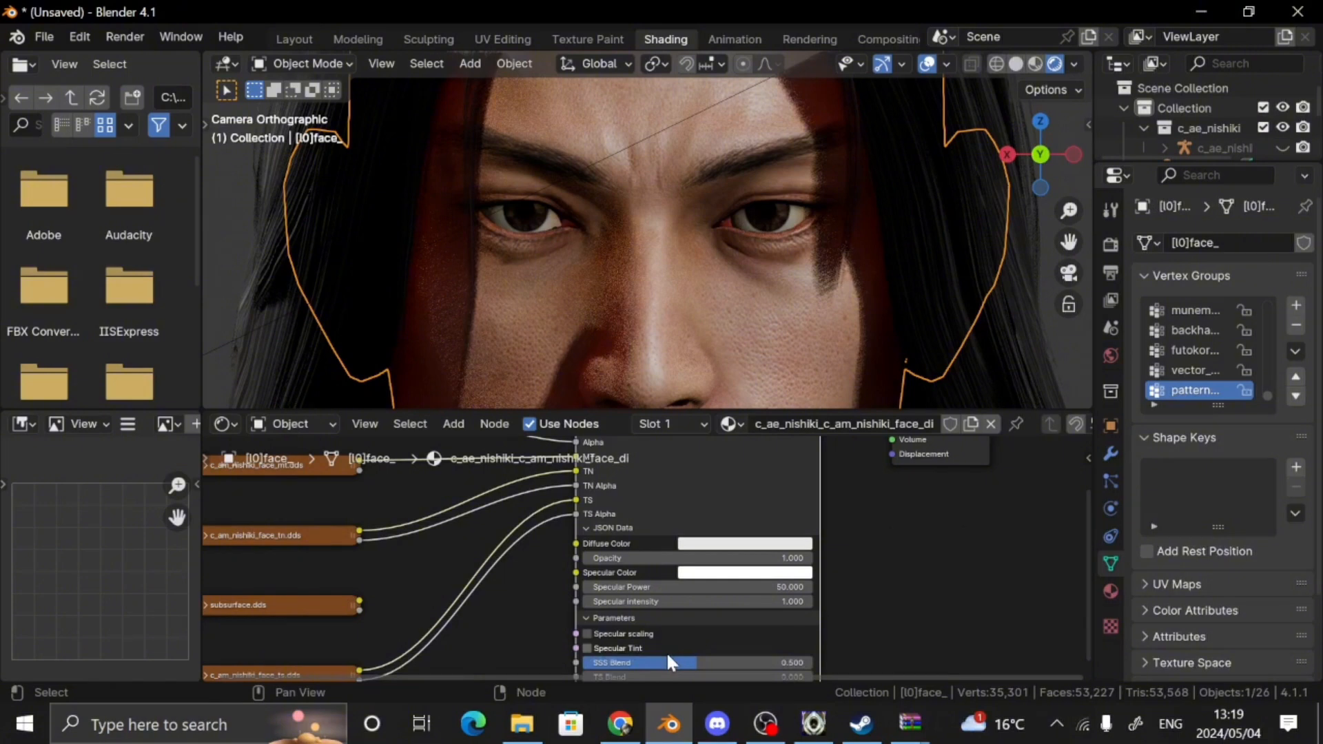
Set the face's SSS Blend to 0.350 and check the skin shading up close and from a distance
{"action": "left_click", "coordinate": [668, 658]}
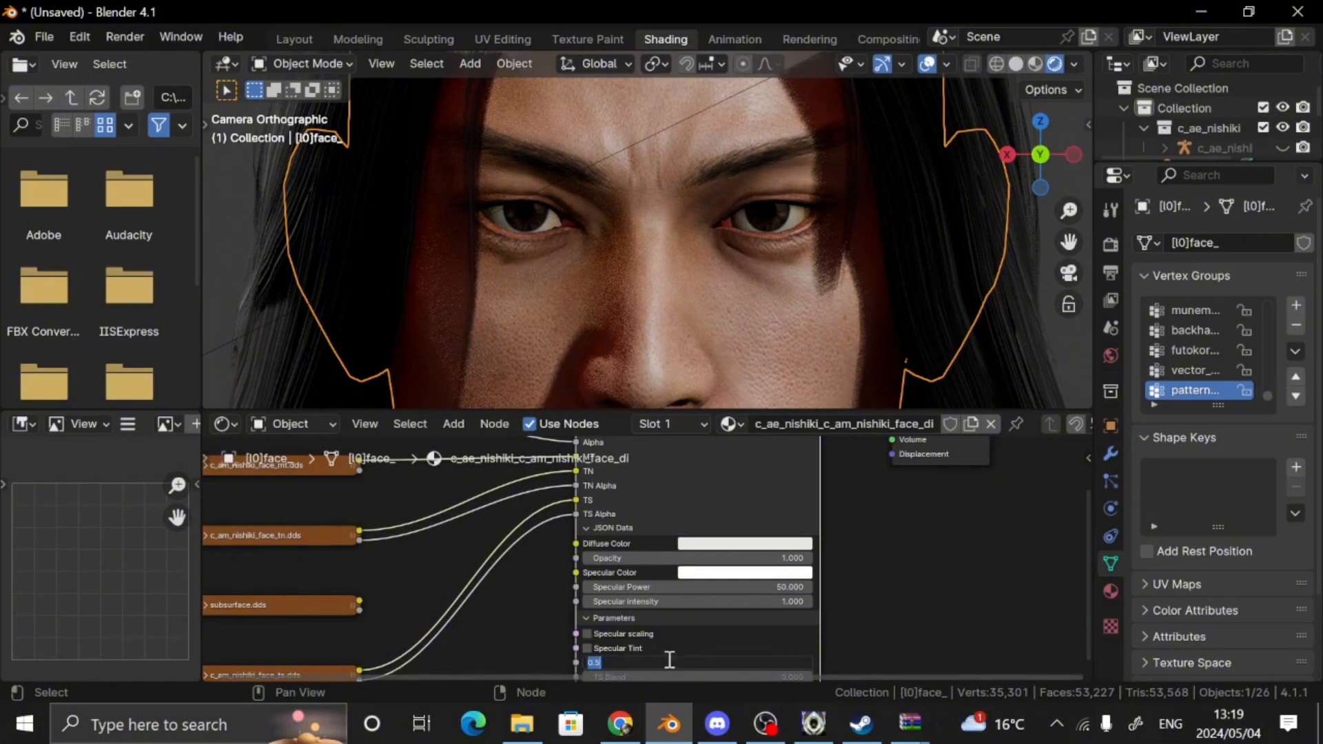
{"action": "key", "text": "BackSpace"}
{"action": "type", "text": ".35"}
{"action": "key", "text": "Return"}
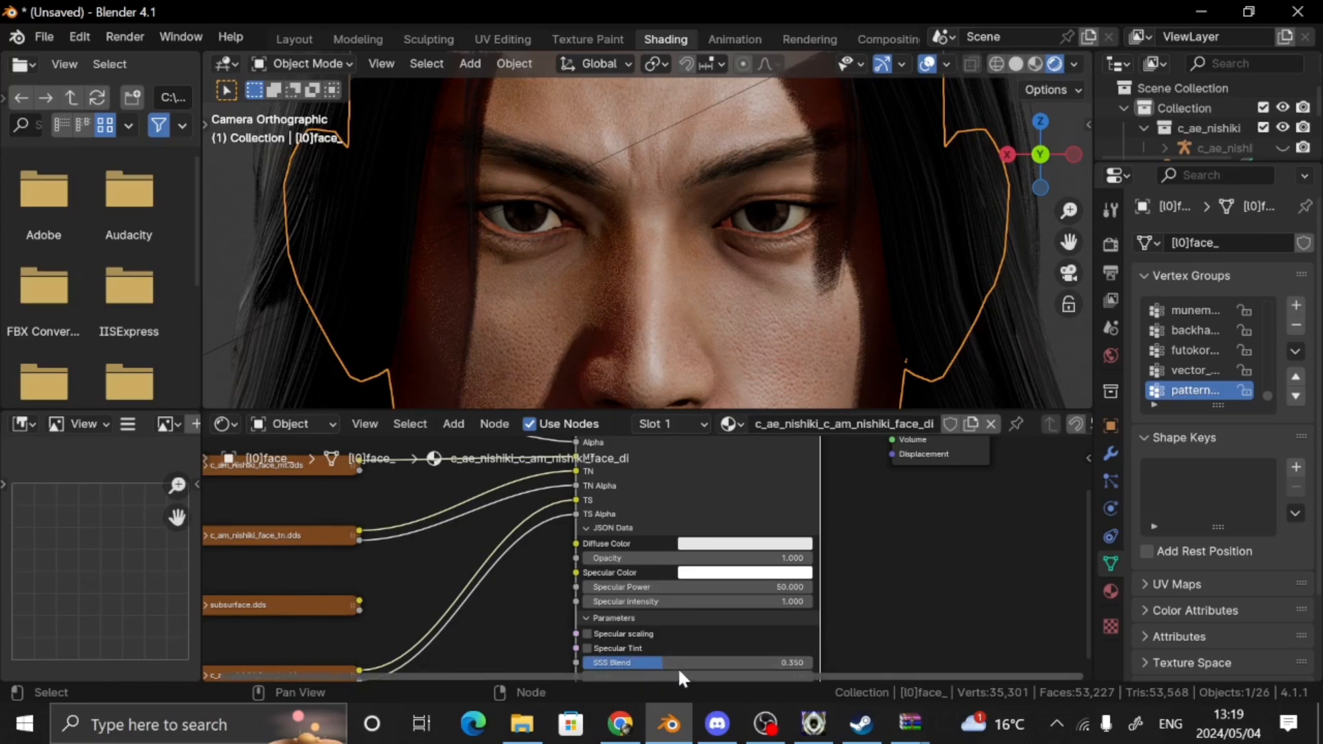
{"action": "scroll", "coordinate": [836, 250], "scroll_direction": "down", "scroll_amount": 4}
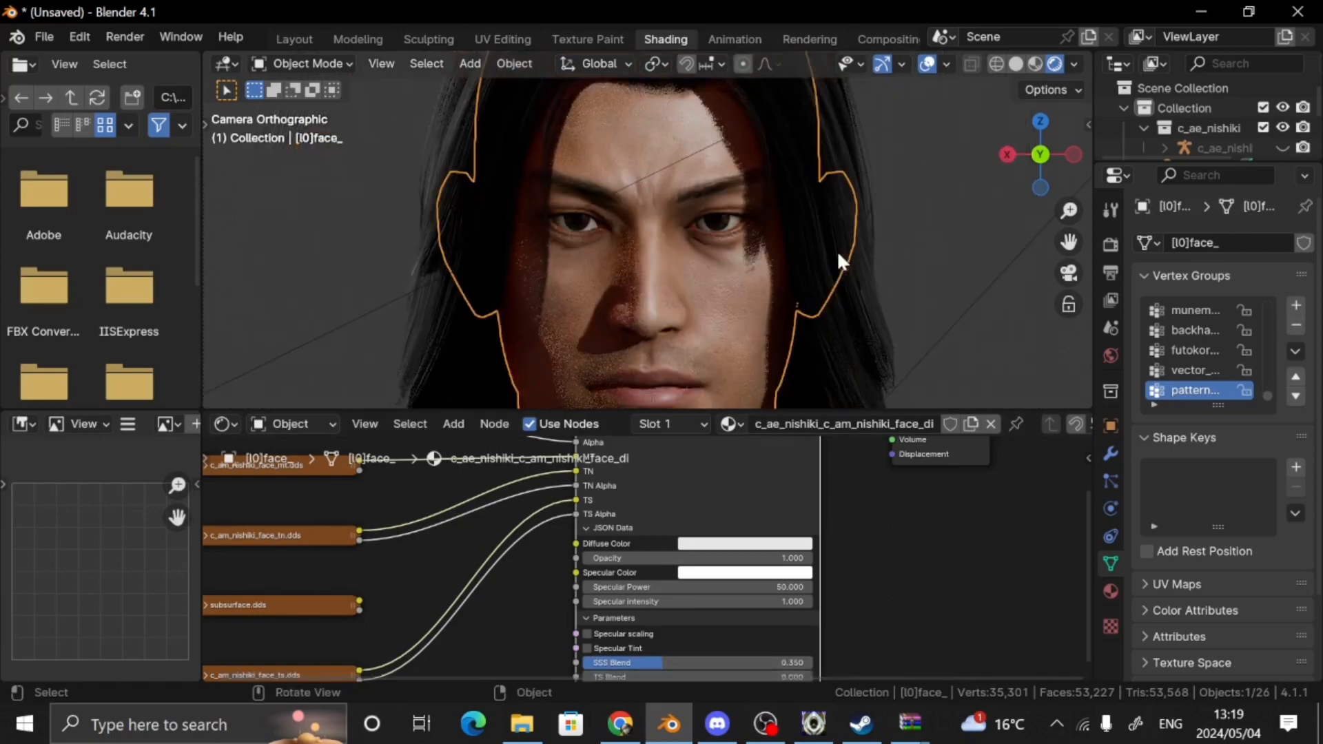
{"action": "scroll", "coordinate": [837, 250], "scroll_direction": "down", "scroll_amount": 3}
{"action": "left_click_drag", "start_coordinate": [901, 240], "coordinate": [848, 255]}
{"action": "scroll", "coordinate": [848, 260], "scroll_direction": "down", "scroll_amount": 3}
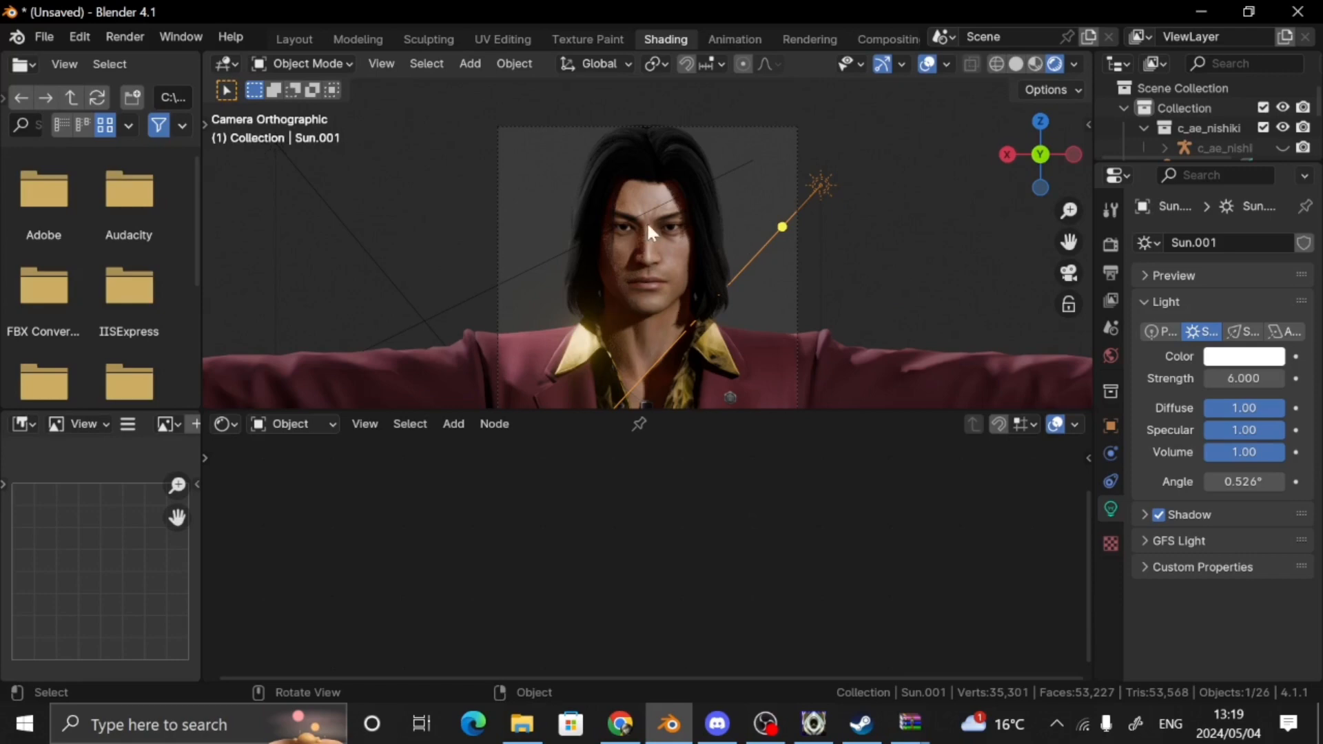
{"action": "scroll", "coordinate": [664, 225], "scroll_direction": "up", "scroll_amount": 2}
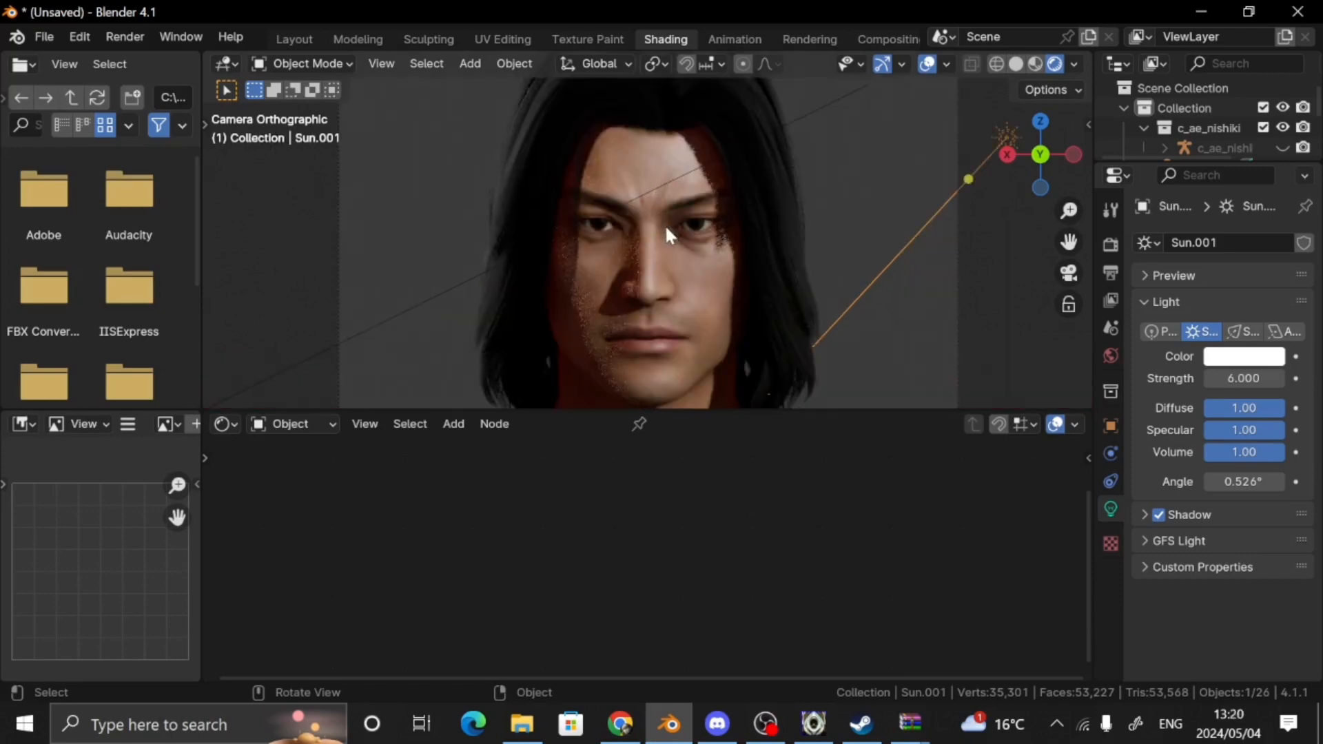
{"action": "scroll", "coordinate": [664, 225], "scroll_direction": "up", "scroll_amount": 2}
{"action": "scroll", "coordinate": [664, 224], "scroll_direction": "down", "scroll_amount": 4}
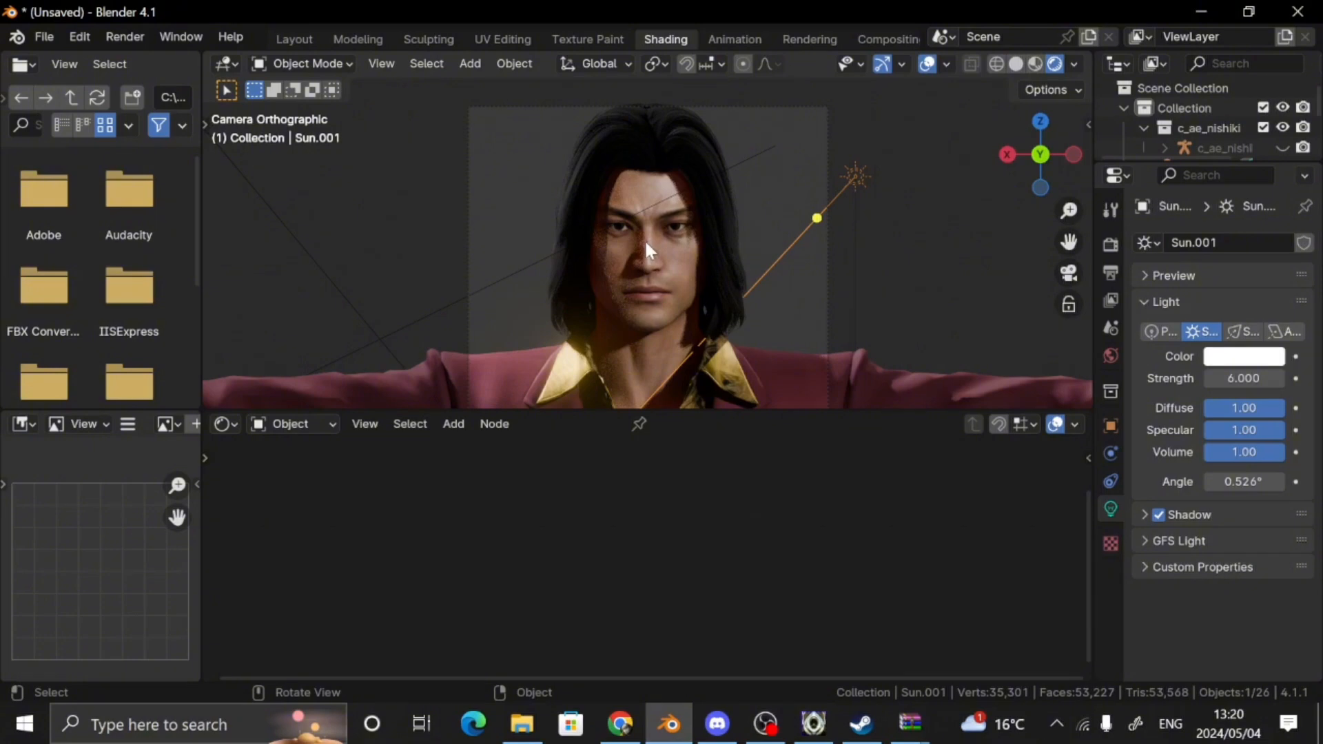
Select the face mesh and maximize its shader node editor with the whole OE Skin Shader setup in view
{"action": "left_click", "coordinate": [644, 253]}
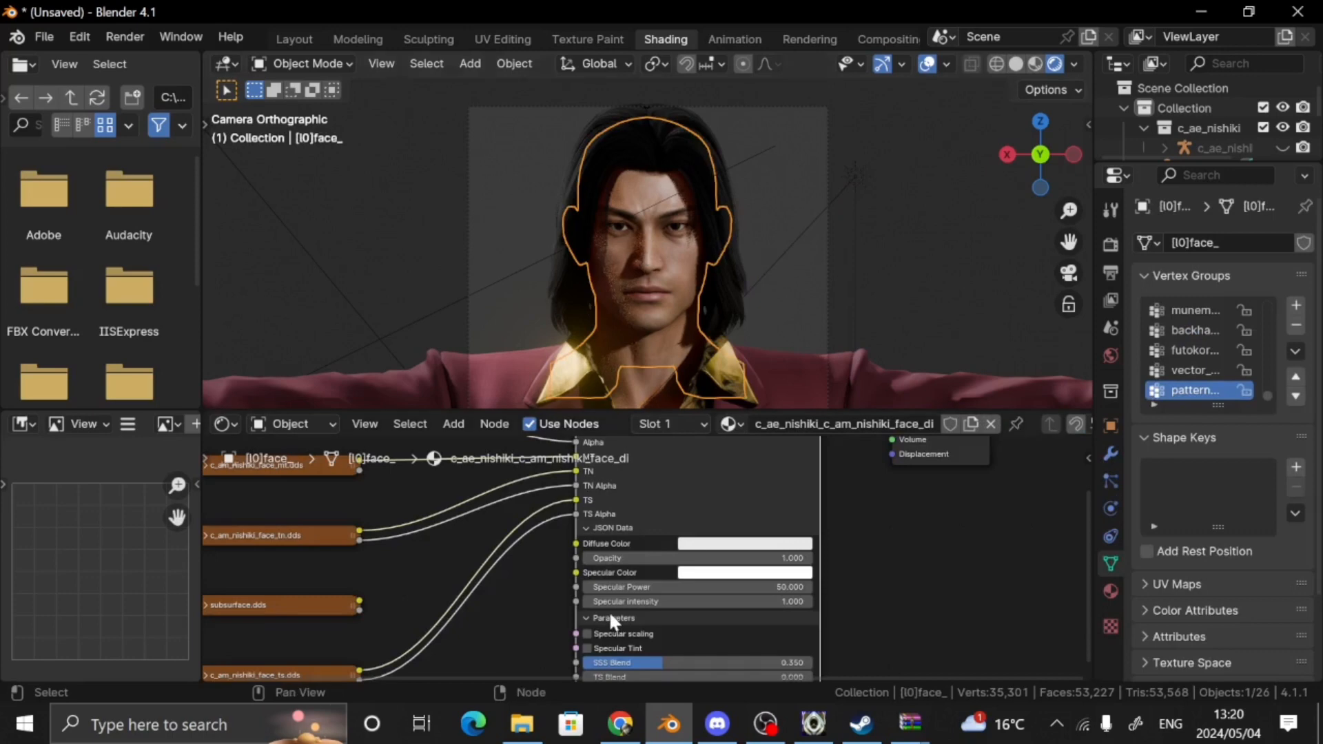
{"action": "key", "text": "ctrl+space"}
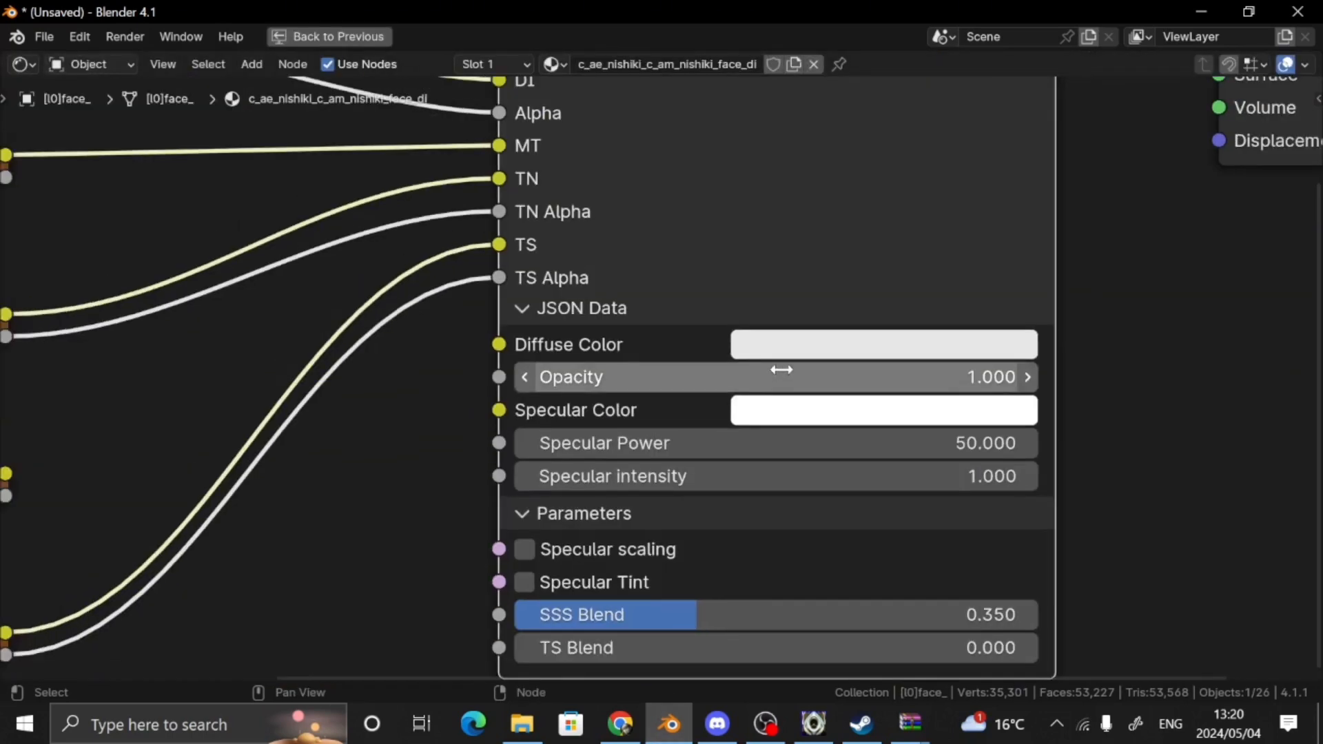
{"action": "scroll", "coordinate": [781, 370], "scroll_direction": "down", "scroll_amount": 2}
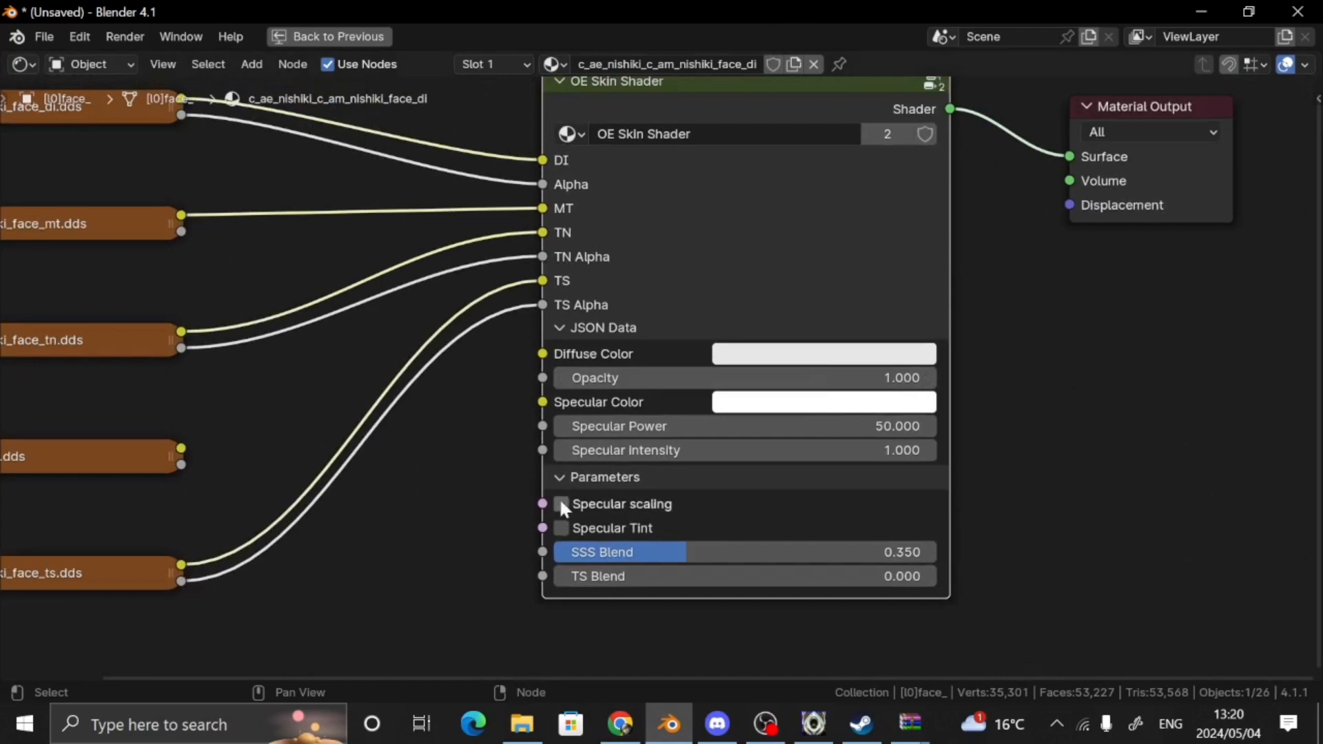
{"action": "scroll", "coordinate": [561, 509], "scroll_direction": "down", "scroll_amount": 2}
{"action": "left_click_drag", "start_coordinate": [575, 513], "coordinate": [510, 526]}
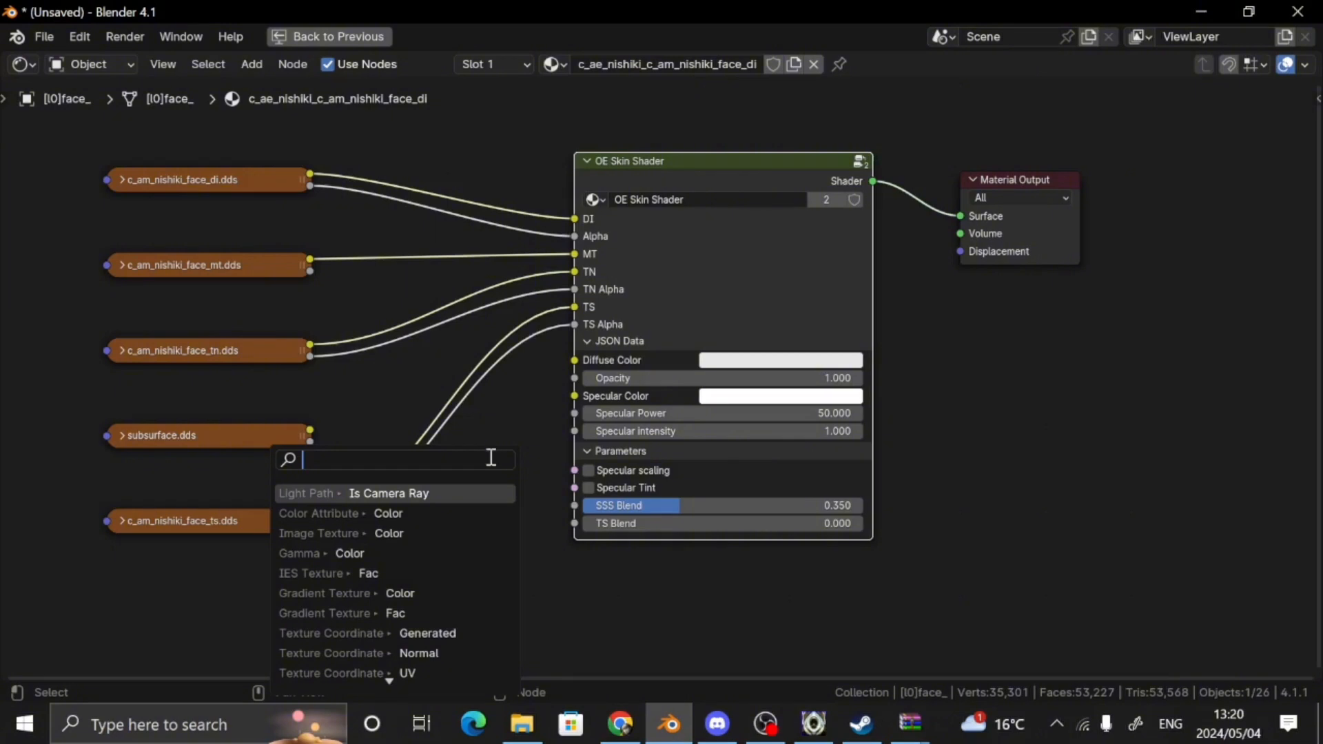
{"action": "type", "text": "wrin"}
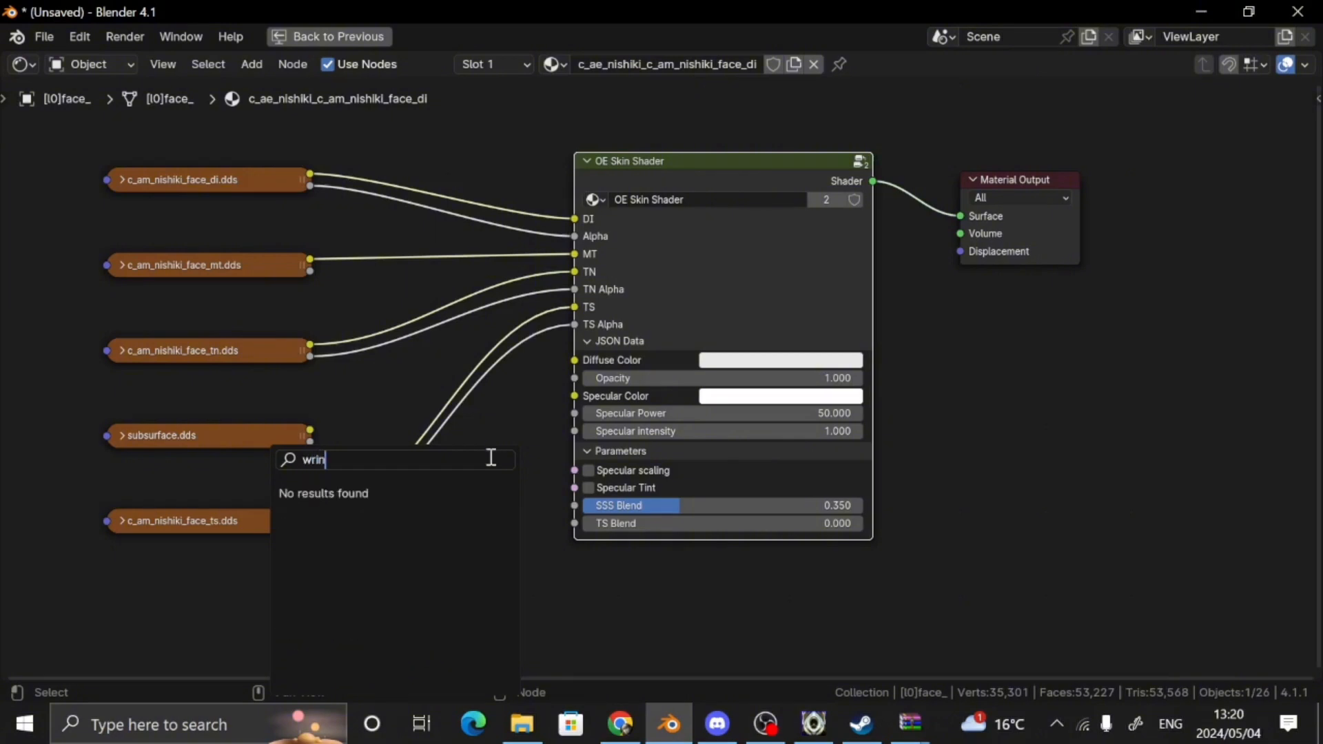
{"action": "key", "text": "Escape"}
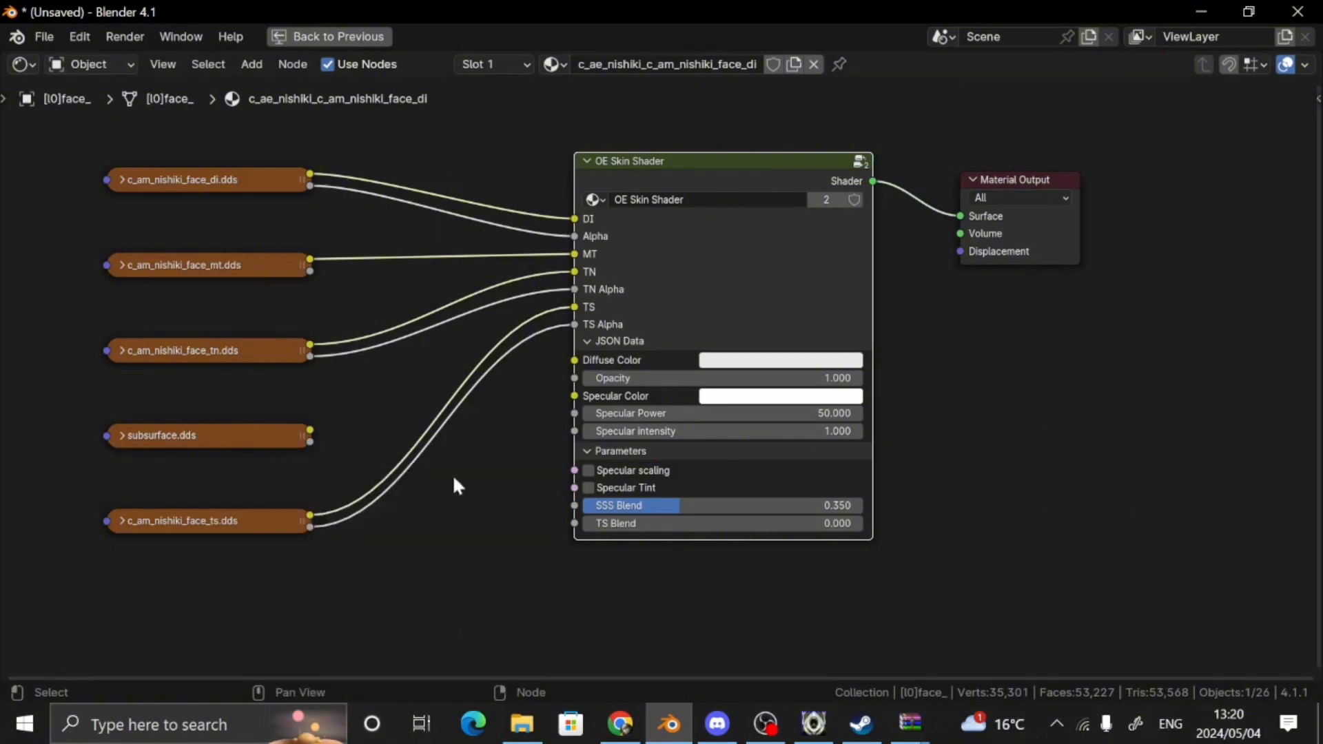
Try inserting the Fixed Normal Map node group between the tn texture's color and the TN input, and check the face
{"action": "left_click", "coordinate": [266, 64]}
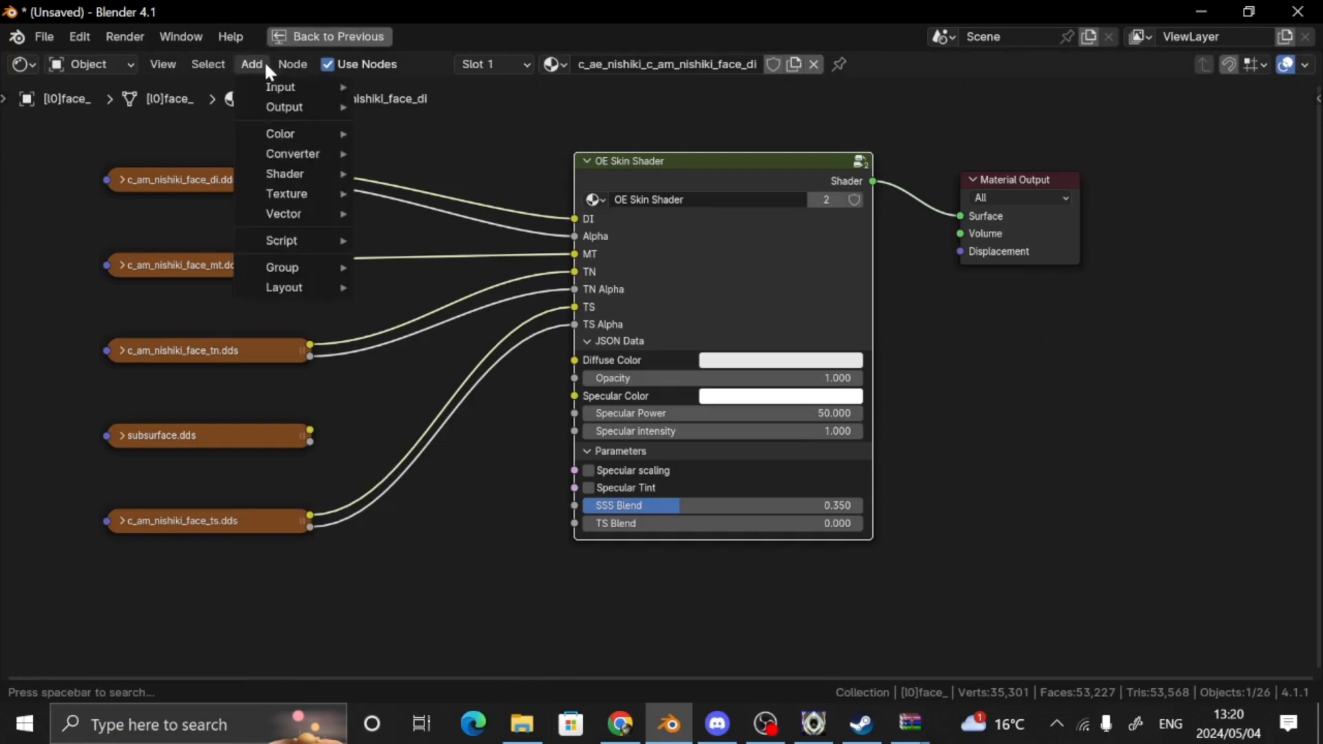
{"action": "mouse_move", "coordinate": [279, 268]}
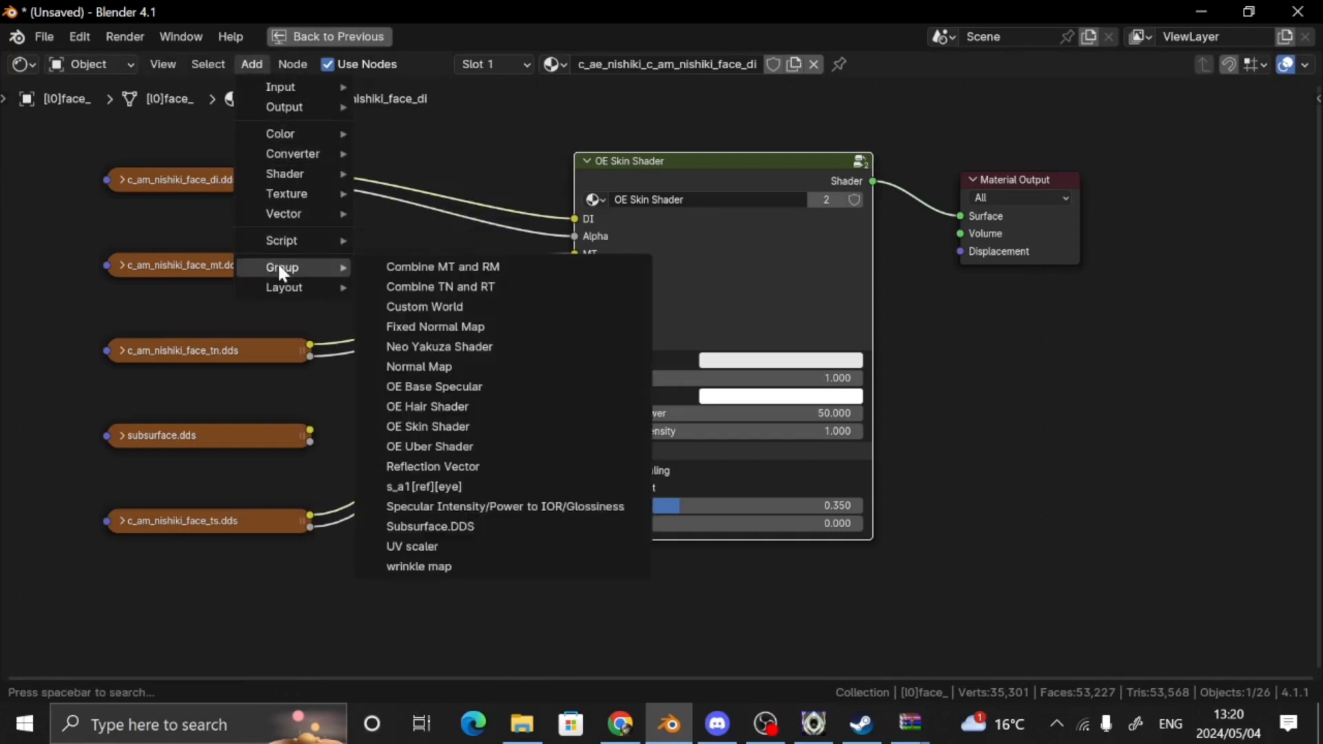
{"action": "left_click", "coordinate": [449, 321]}
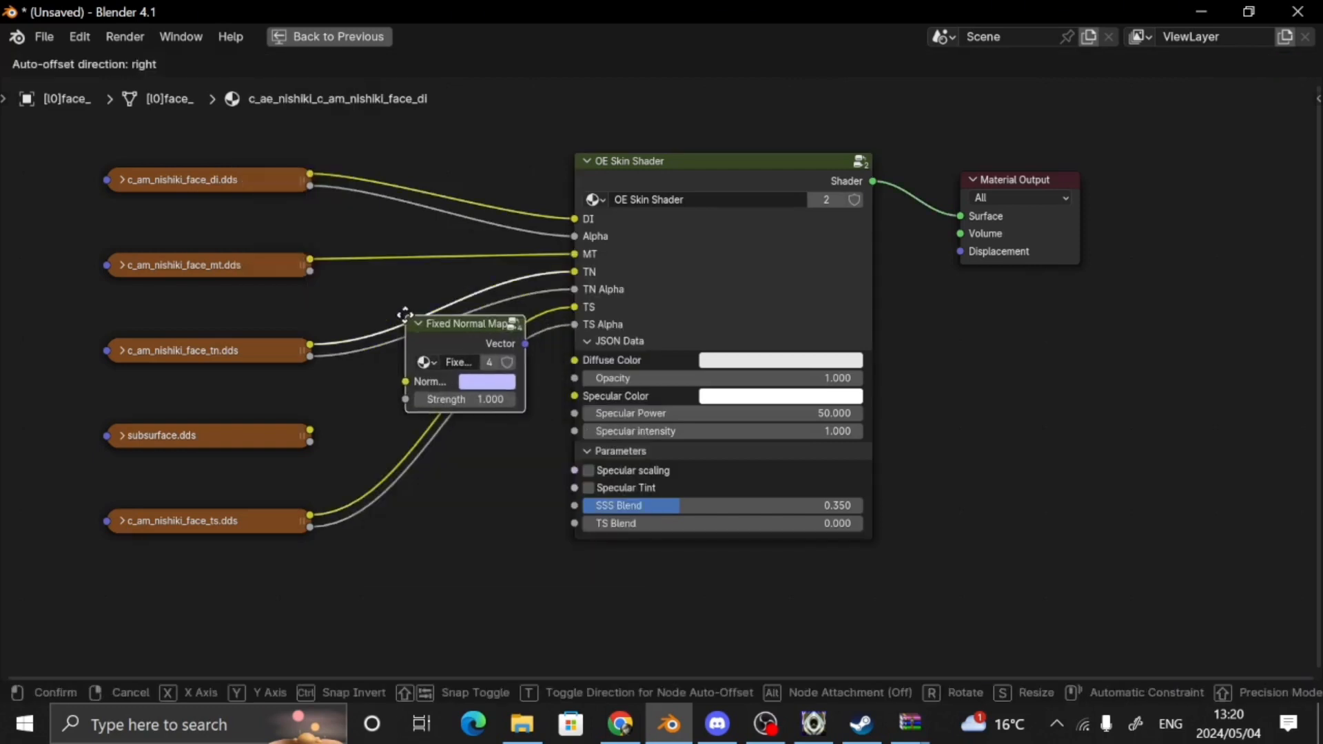
{"action": "left_click", "coordinate": [387, 299]}
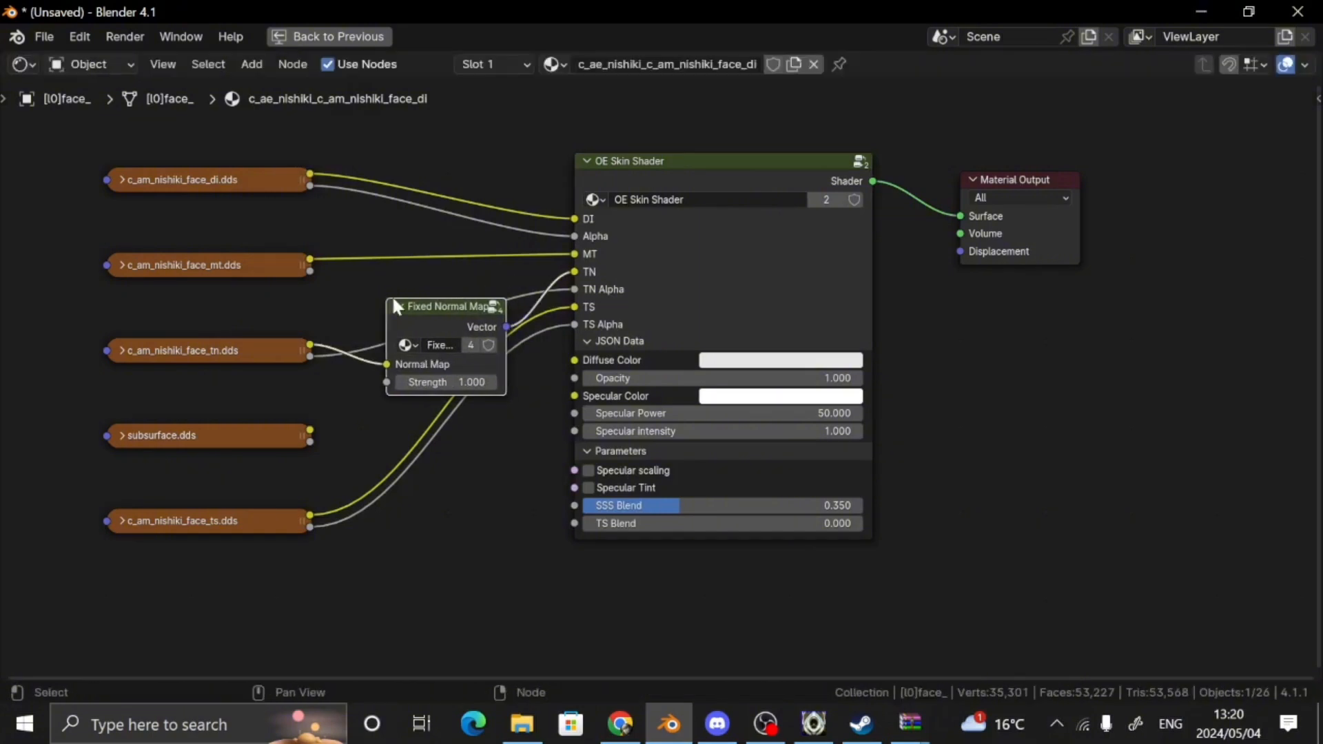
{"action": "left_click", "coordinate": [332, 39]}
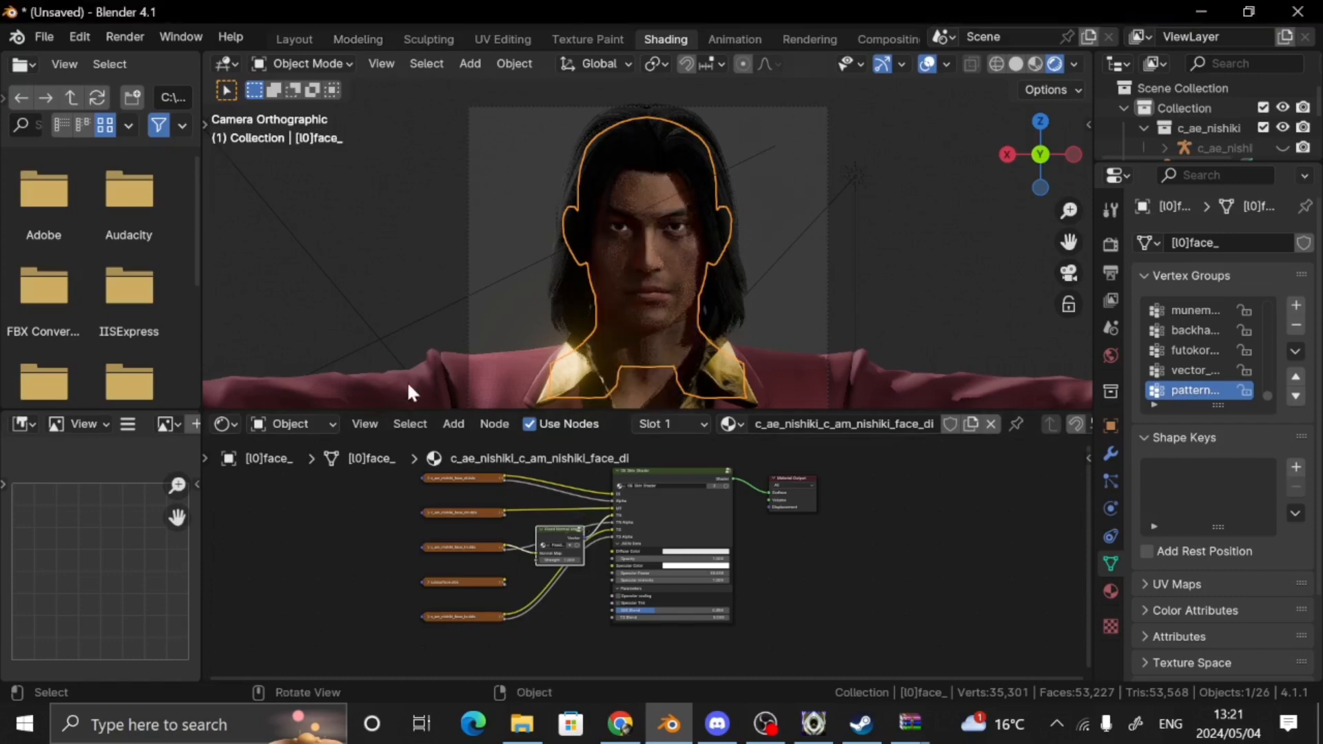
{"action": "scroll", "coordinate": [650, 219], "scroll_direction": "up", "scroll_amount": 10}
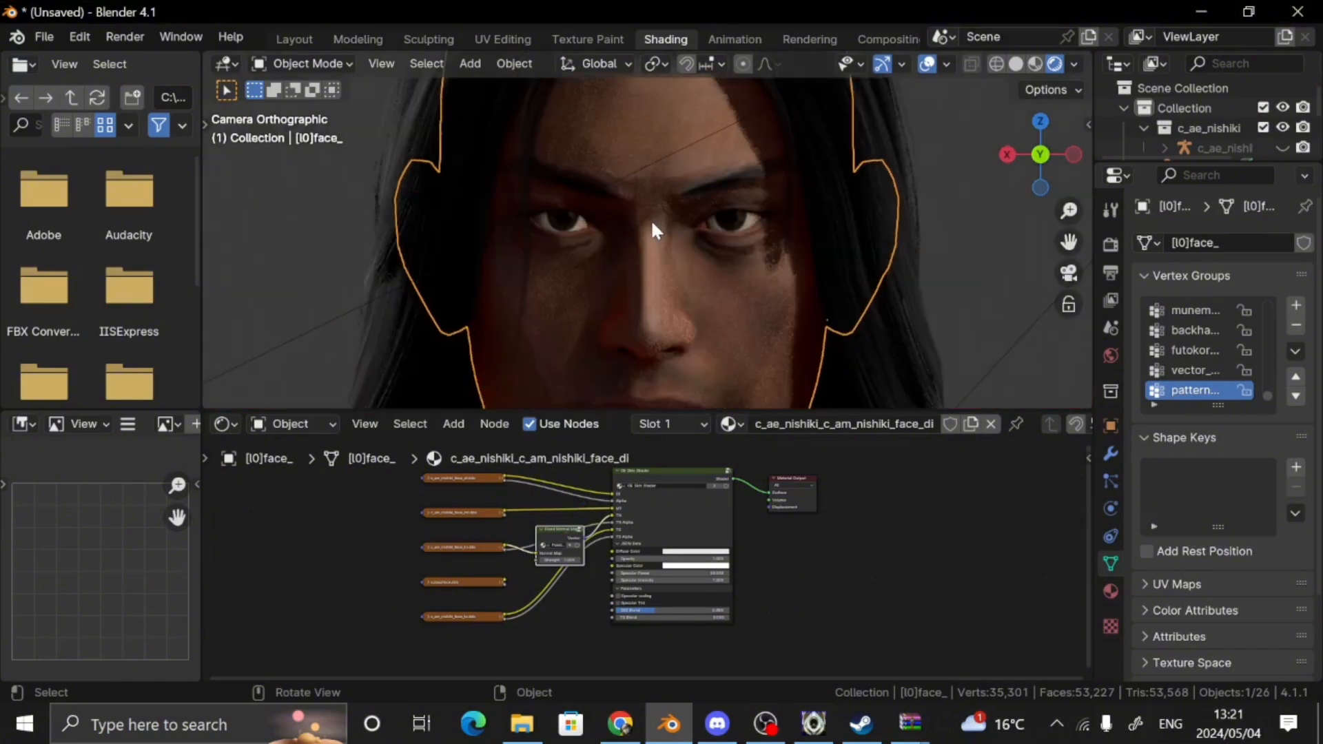
{"action": "scroll", "coordinate": [651, 221], "scroll_direction": "down", "scroll_amount": 1}
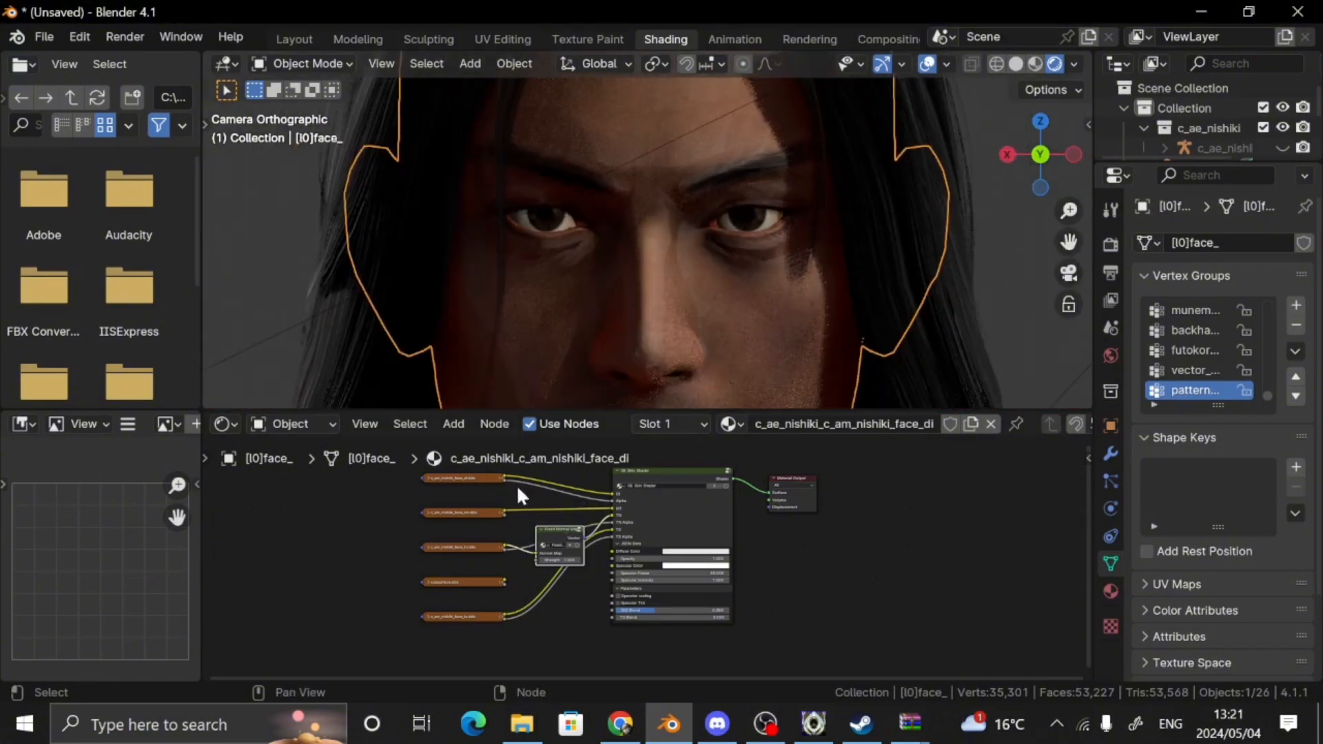
Delete the Fixed Normal Map node, reconnect the tn texture's color directly to TN, and restore the full workspace layout
{"action": "key", "text": "ctrl+space"}
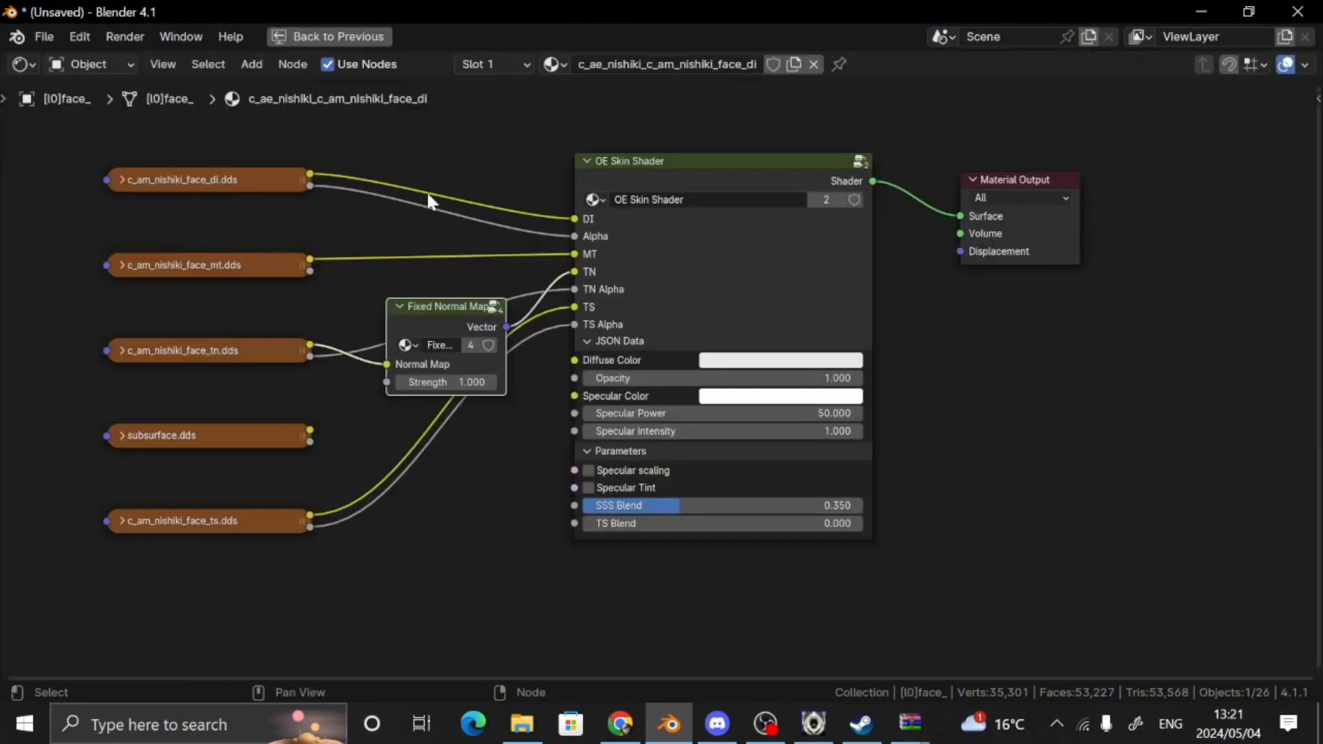
{"action": "left_click_drag", "start_coordinate": [385, 363], "coordinate": [575, 272]}
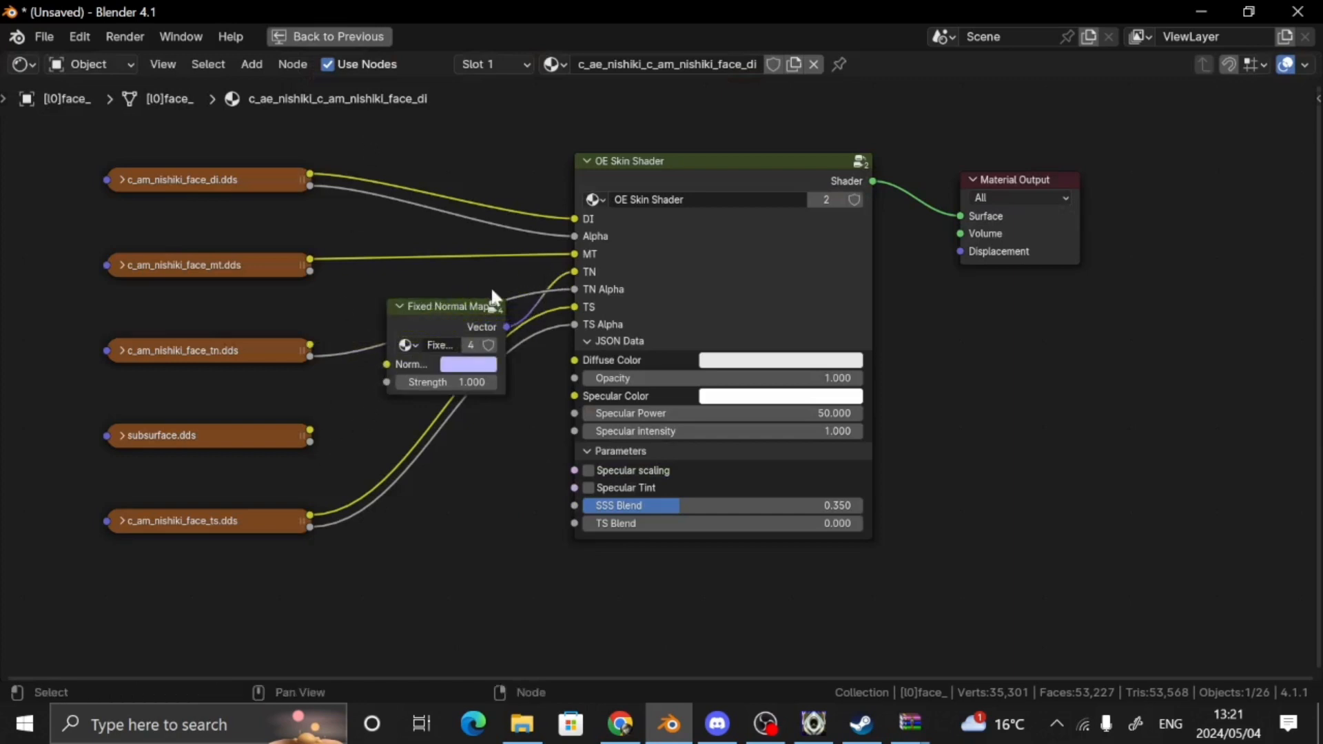
{"action": "left_click", "coordinate": [435, 325]}
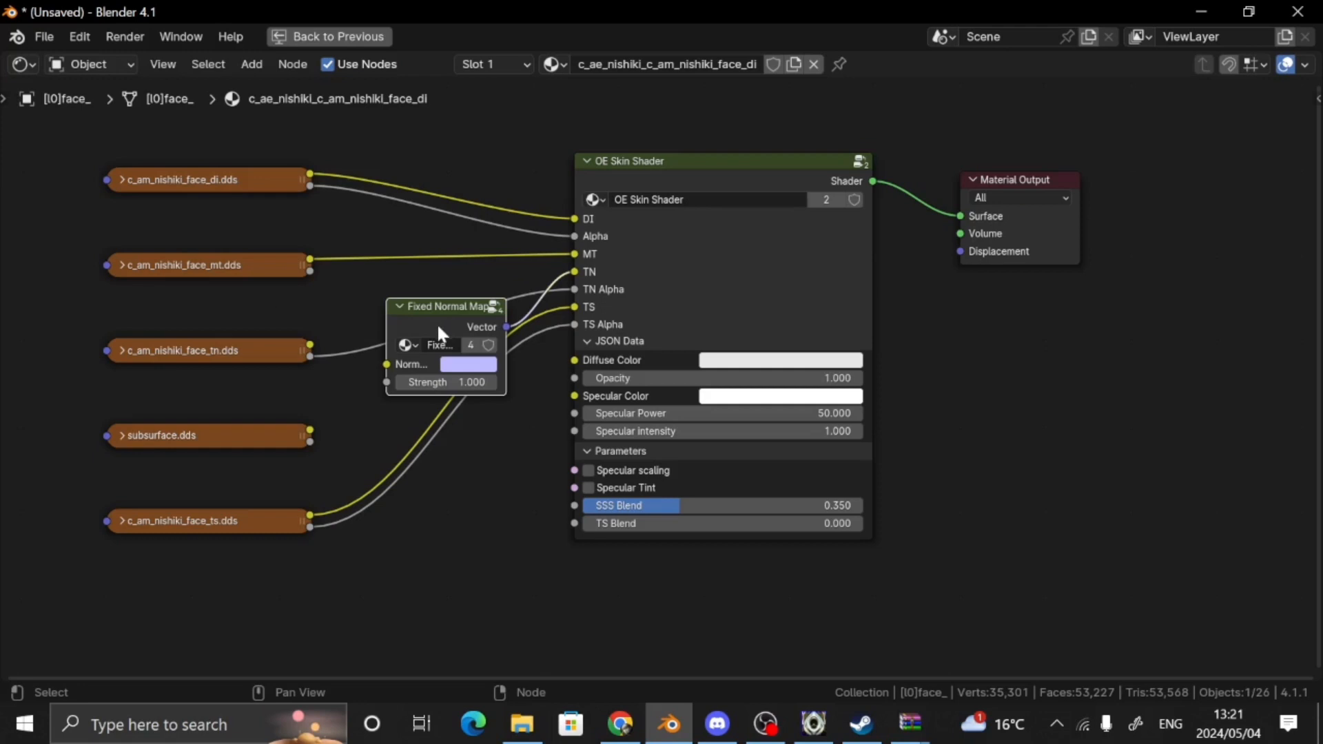
{"action": "key", "text": "x"}
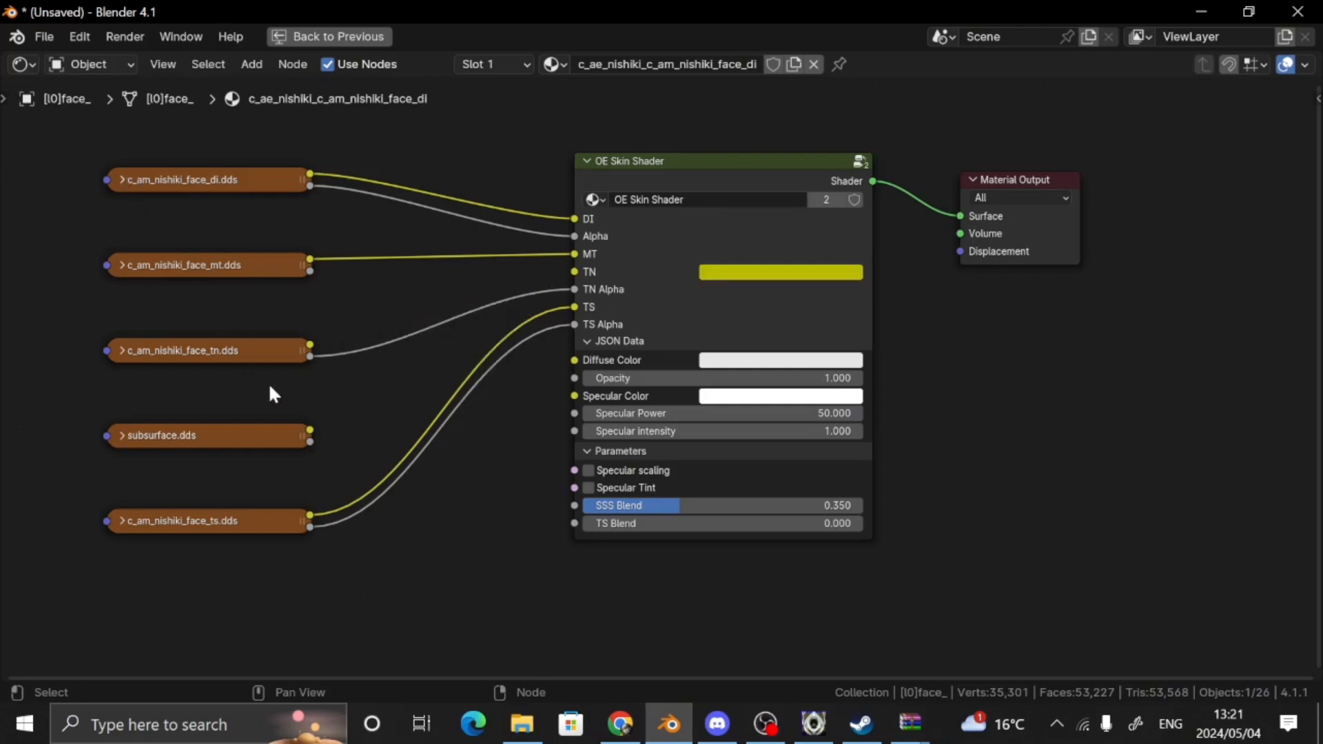
{"action": "left_click_drag", "start_coordinate": [310, 345], "coordinate": [569, 270]}
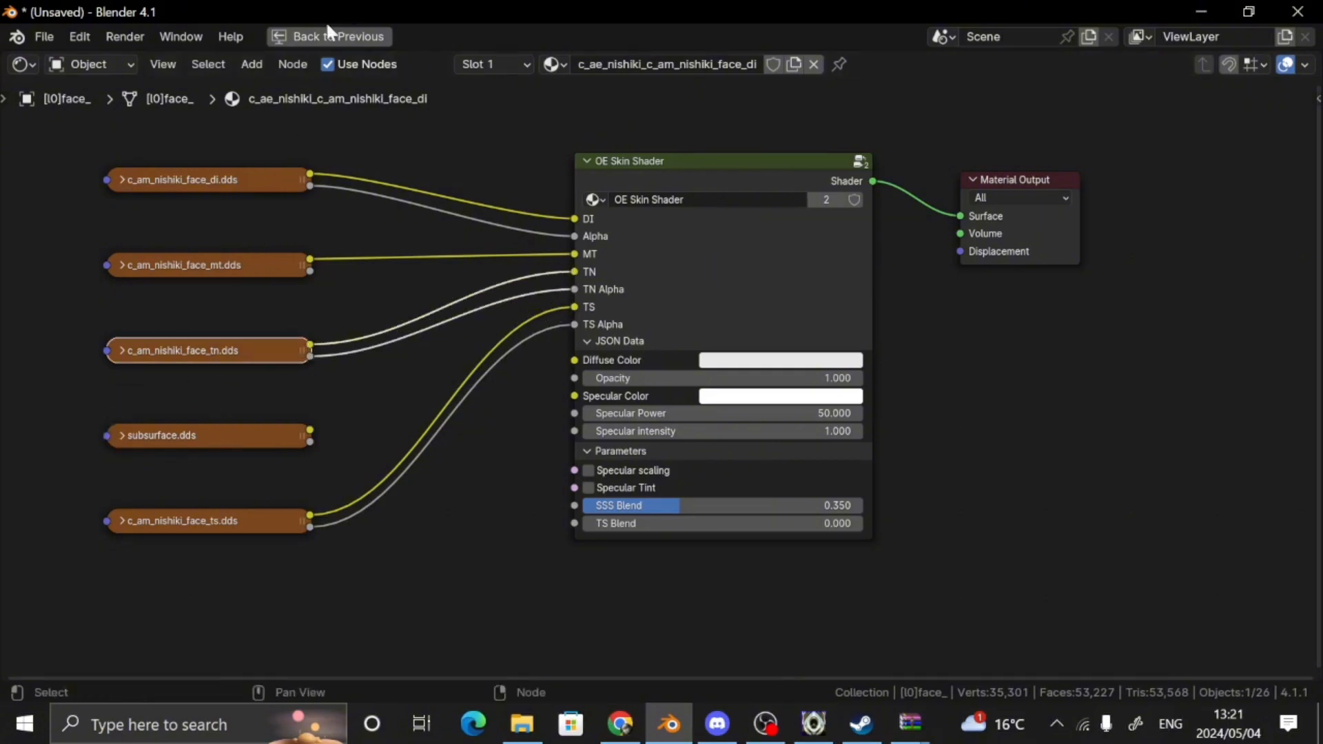
{"action": "left_click", "coordinate": [319, 39]}
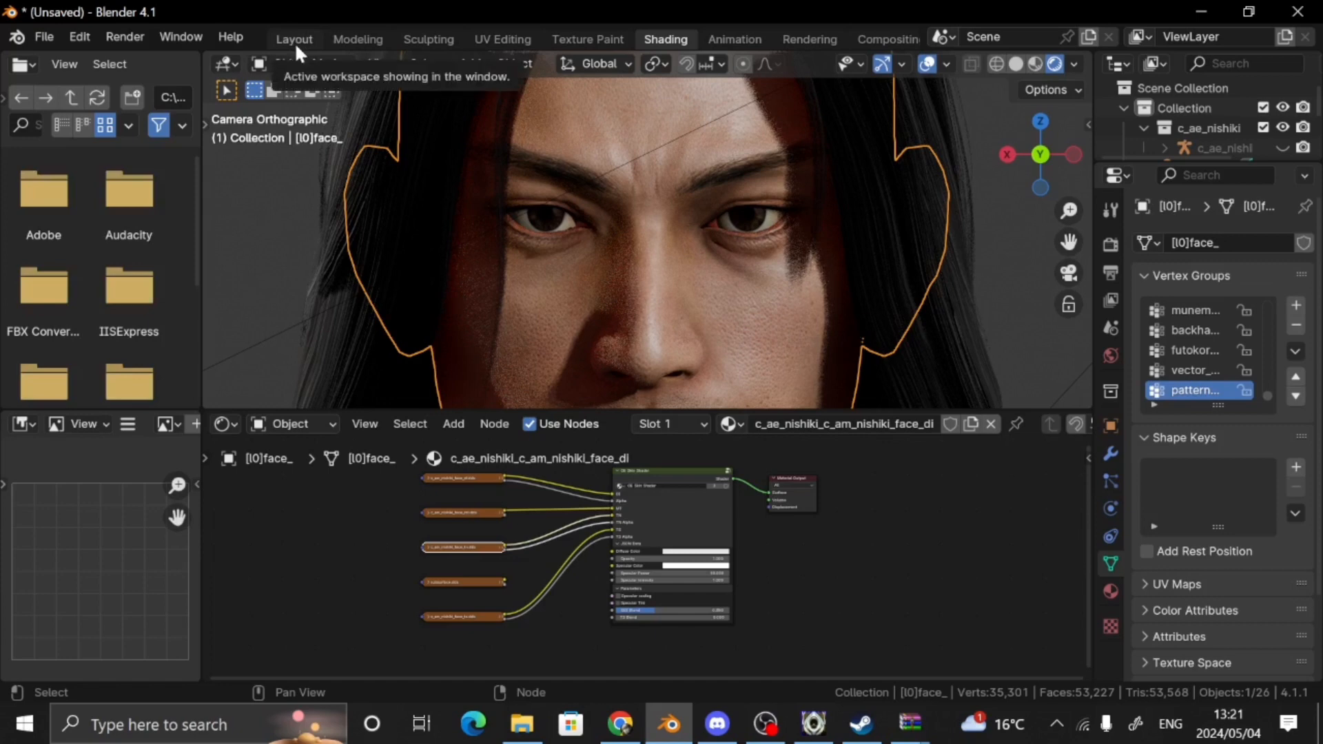
Switch the viewport to solid shading and select the character's jacket mesh
{"action": "scroll", "coordinate": [634, 275], "scroll_direction": "down", "scroll_amount": 5}
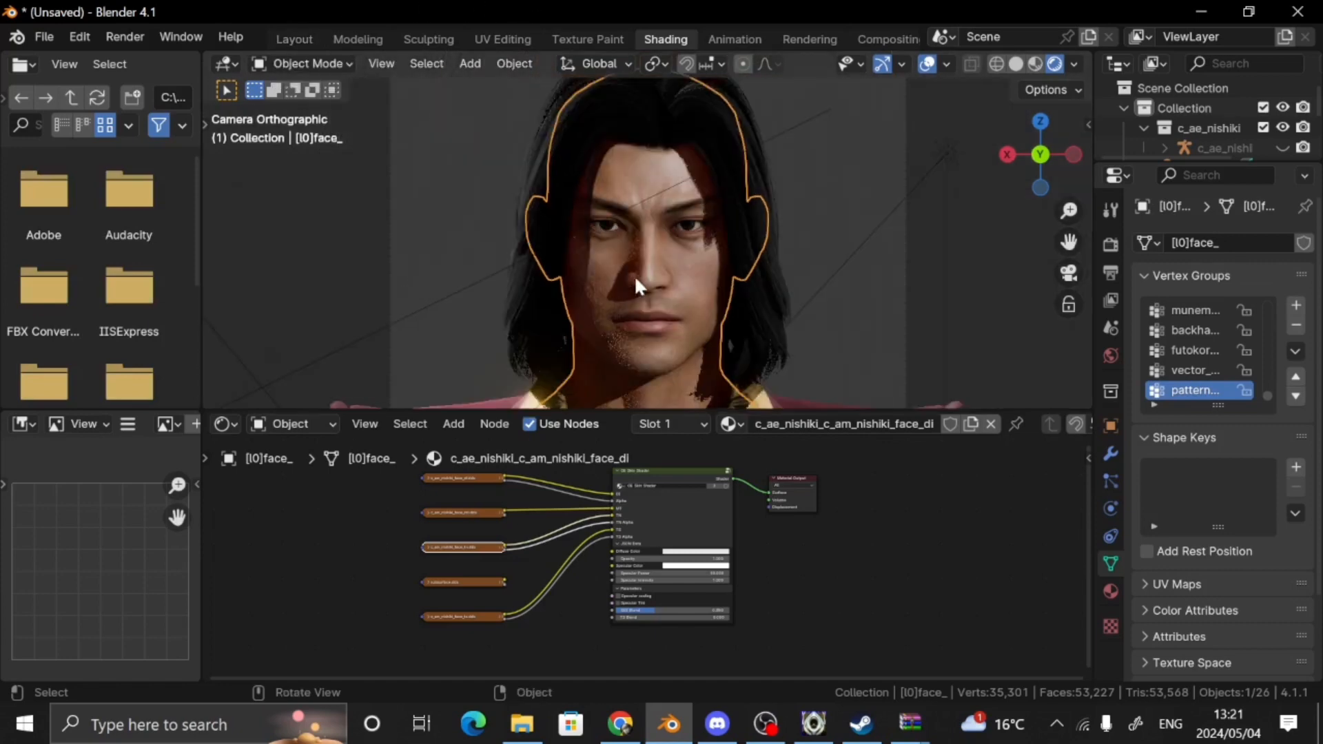
{"action": "scroll", "coordinate": [634, 275], "scroll_direction": "down", "scroll_amount": 3}
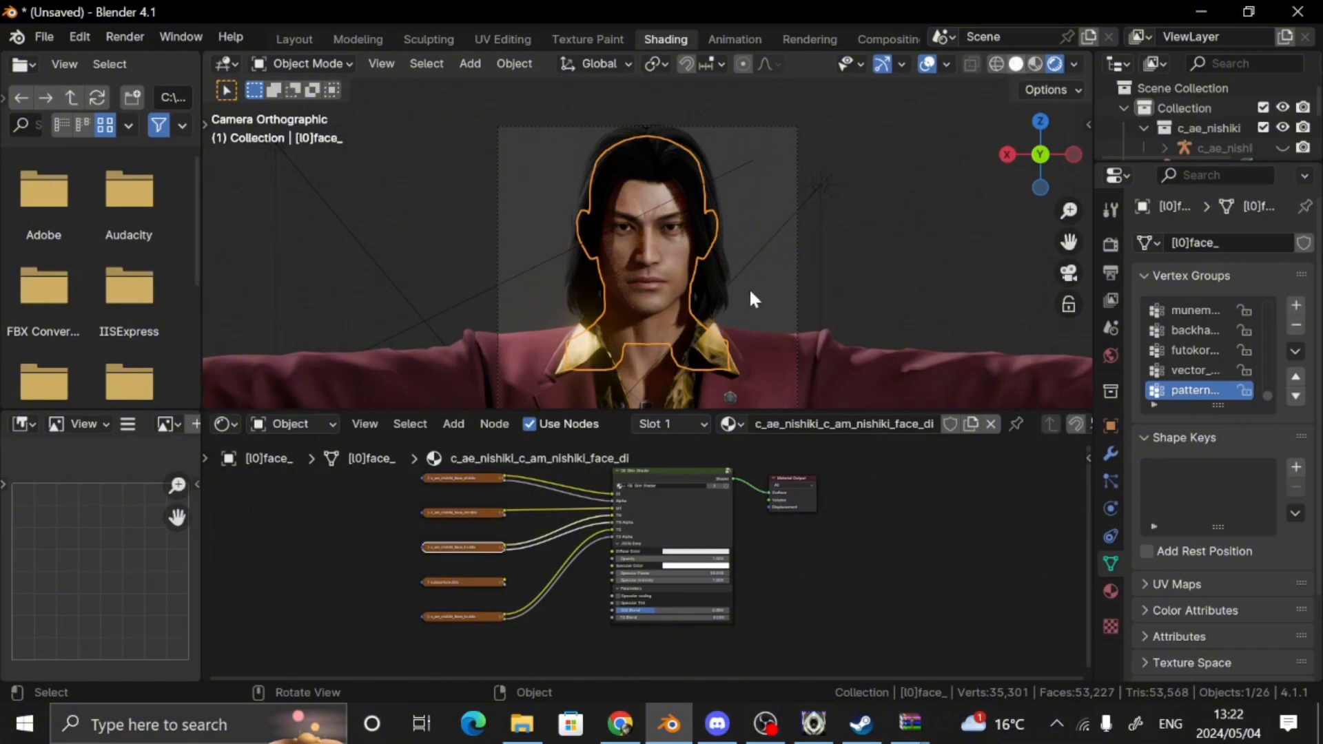
{"action": "key", "text": "z"}
{"action": "key", "text": "6"}
{"action": "left_click", "coordinate": [643, 358]}
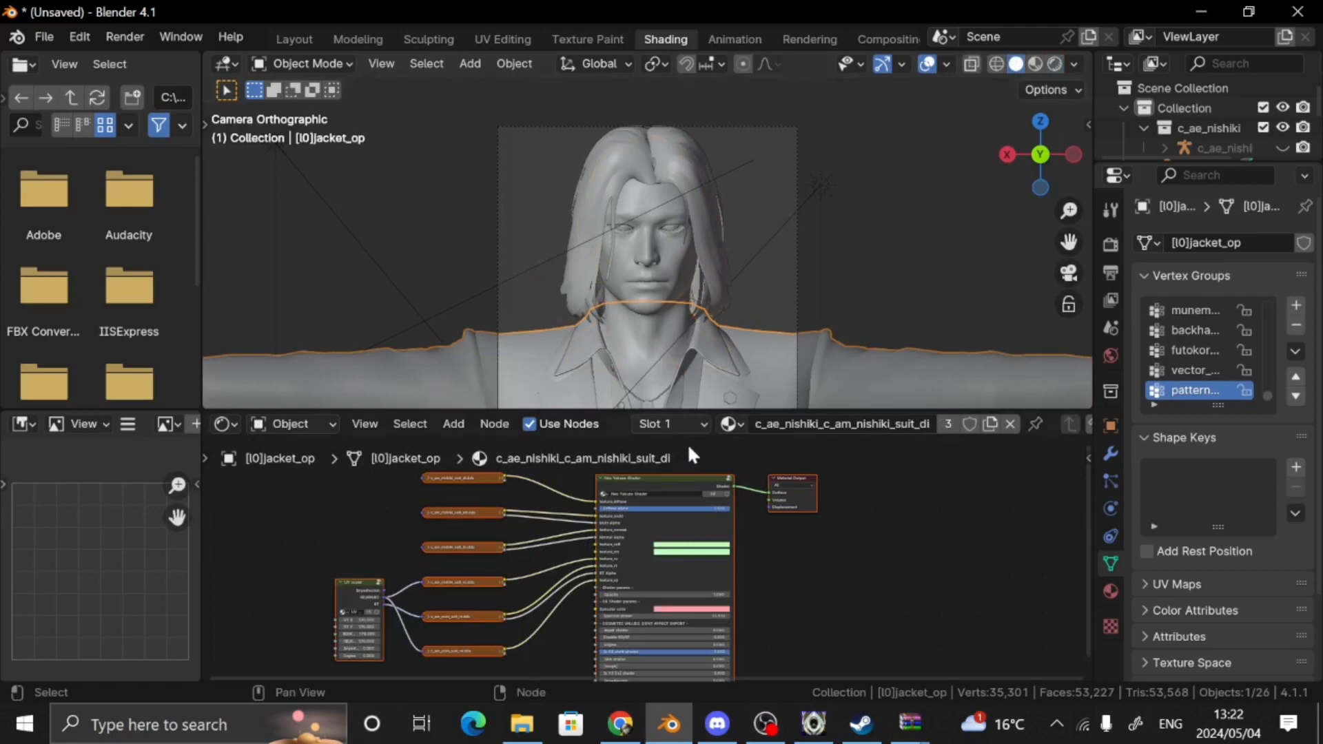
Compare the overlapping face and jacket meshes around the character's collar by selecting each in turn
{"action": "left_click", "coordinate": [696, 415]}
{"action": "left_click", "coordinate": [695, 415]}
{"action": "left_click", "coordinate": [672, 372]}
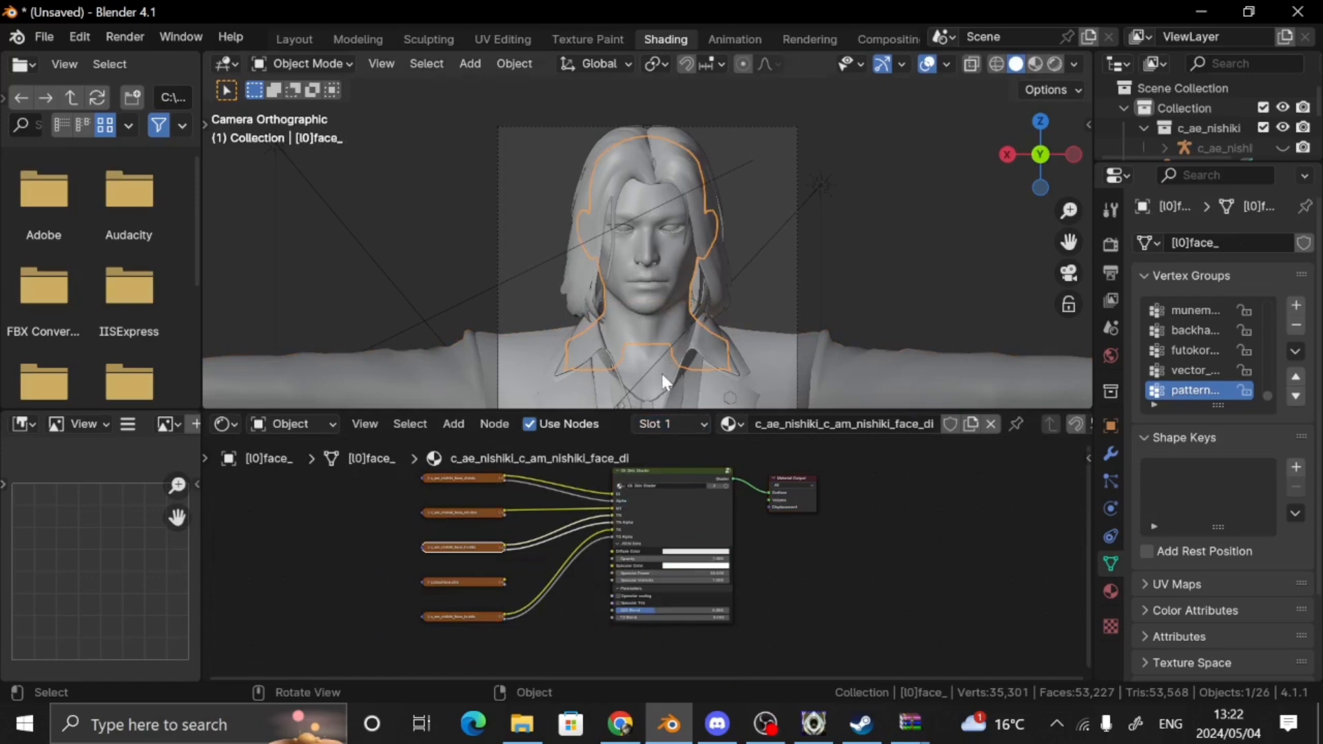
{"action": "left_click", "coordinate": [662, 373]}
{"action": "left_click", "coordinate": [661, 373]}
{"action": "left_click", "coordinate": [661, 373]}
{"action": "scroll", "coordinate": [660, 371], "scroll_direction": "down", "scroll_amount": 3}
{"action": "scroll", "coordinate": [660, 371], "scroll_direction": "up", "scroll_amount": 3}
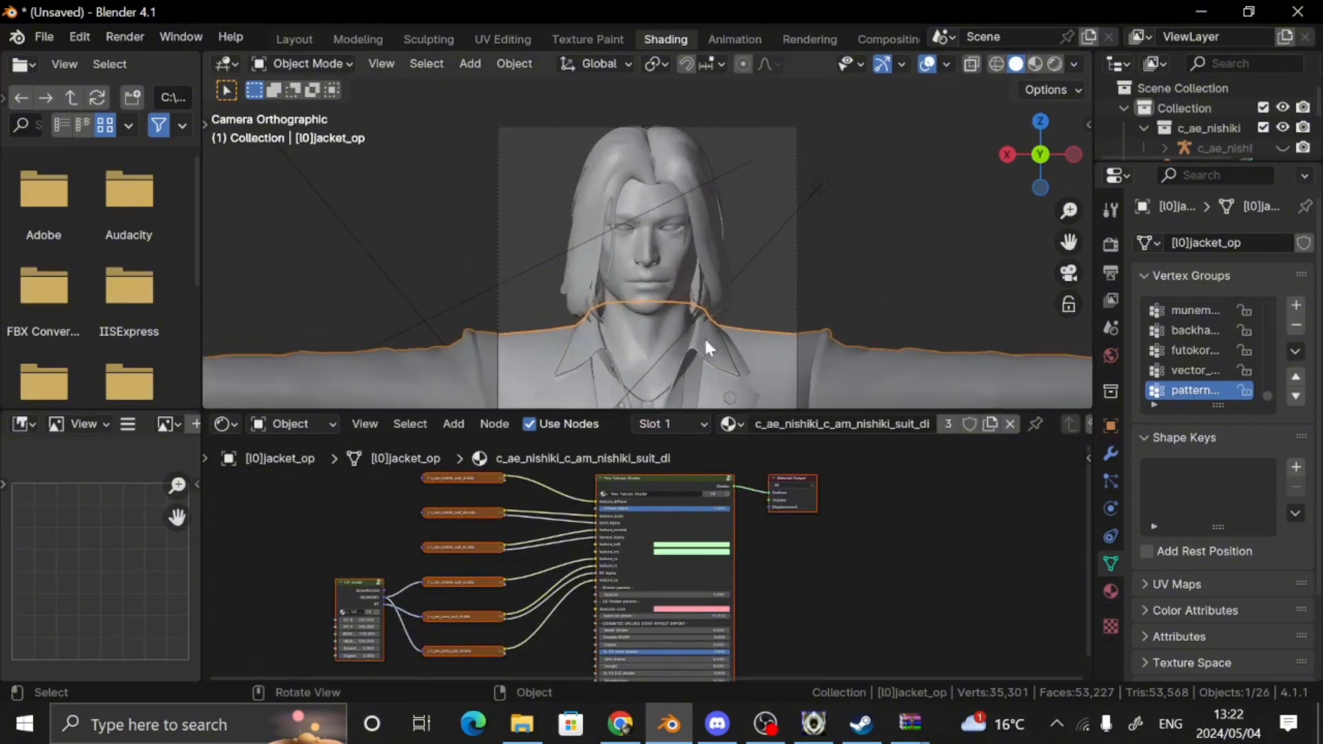
Examine the jacket, shirt and chest area in the orthographic view facing the character
{"action": "left_click_drag", "start_coordinate": [1045, 162], "coordinate": [1025, 177]}
{"action": "left_click", "coordinate": [1048, 126]}
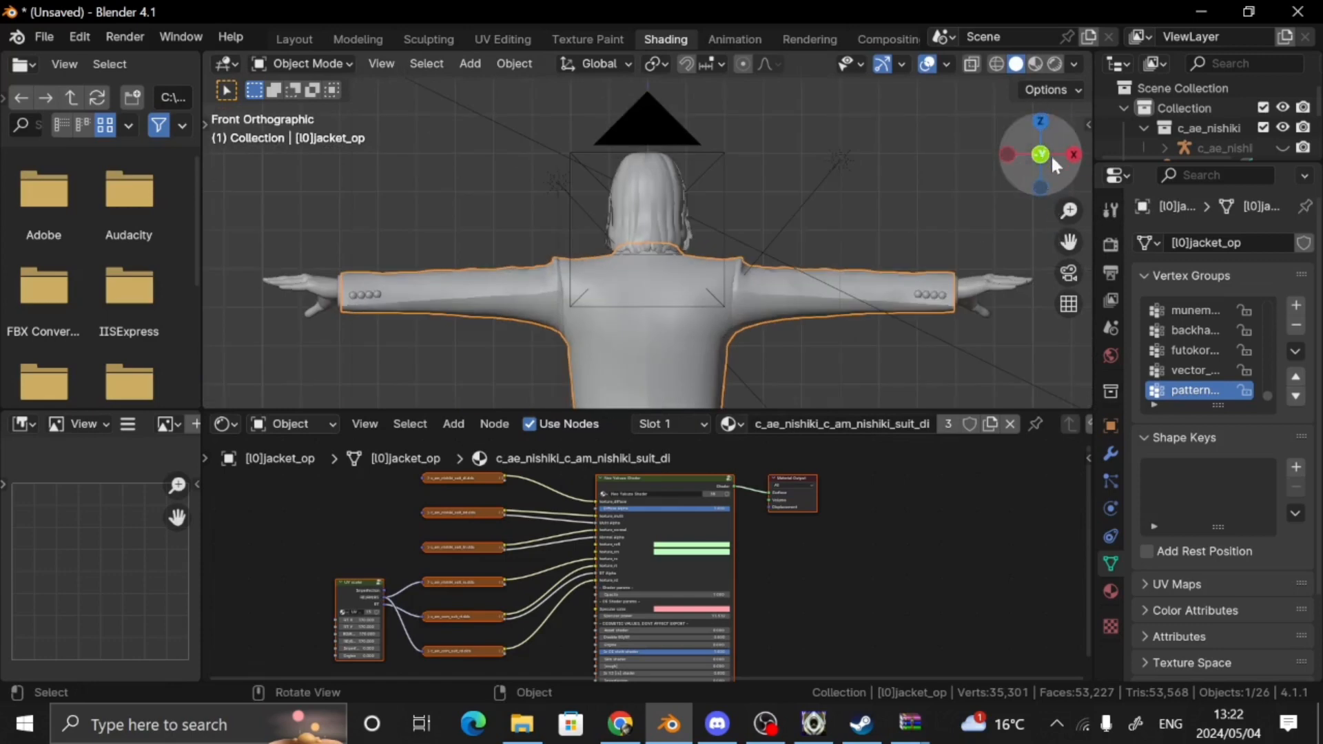
{"action": "left_click", "coordinate": [1047, 151]}
{"action": "scroll", "coordinate": [917, 243], "scroll_direction": "up", "scroll_amount": 4}
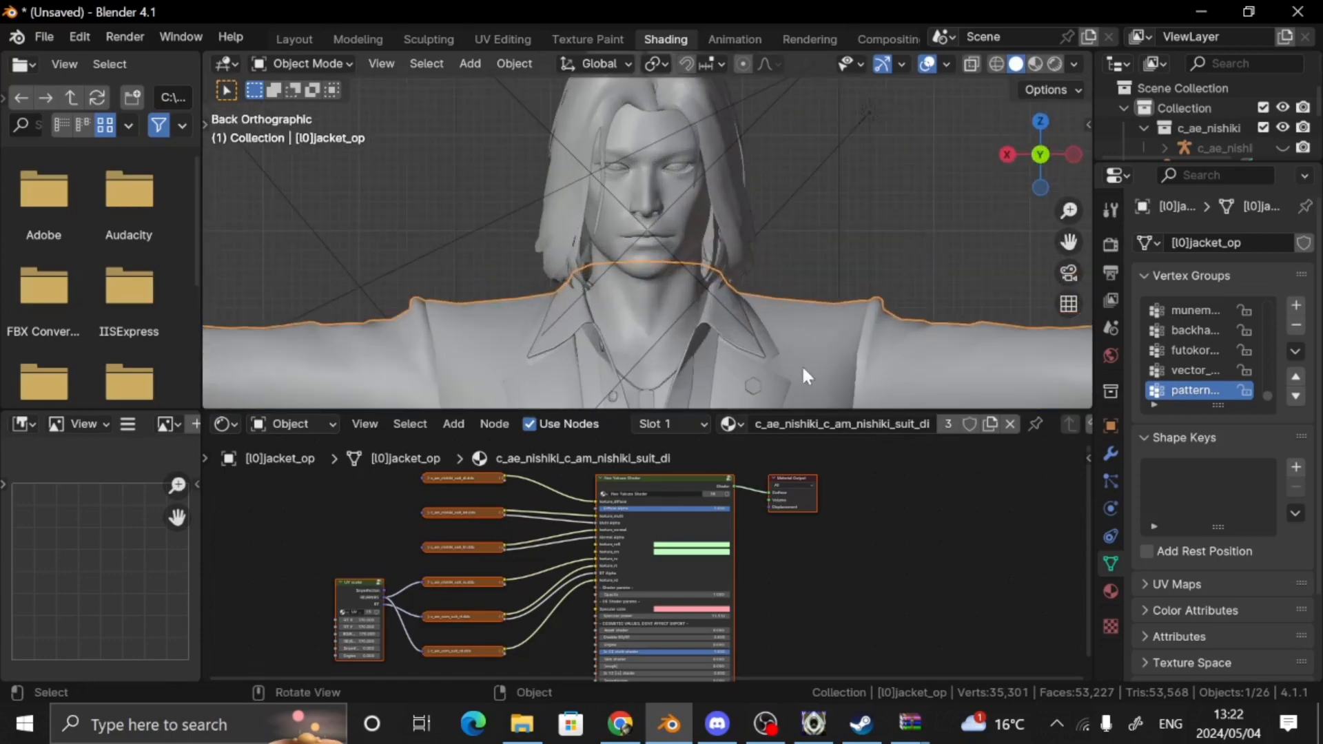
{"action": "left_click", "coordinate": [1052, 242]}
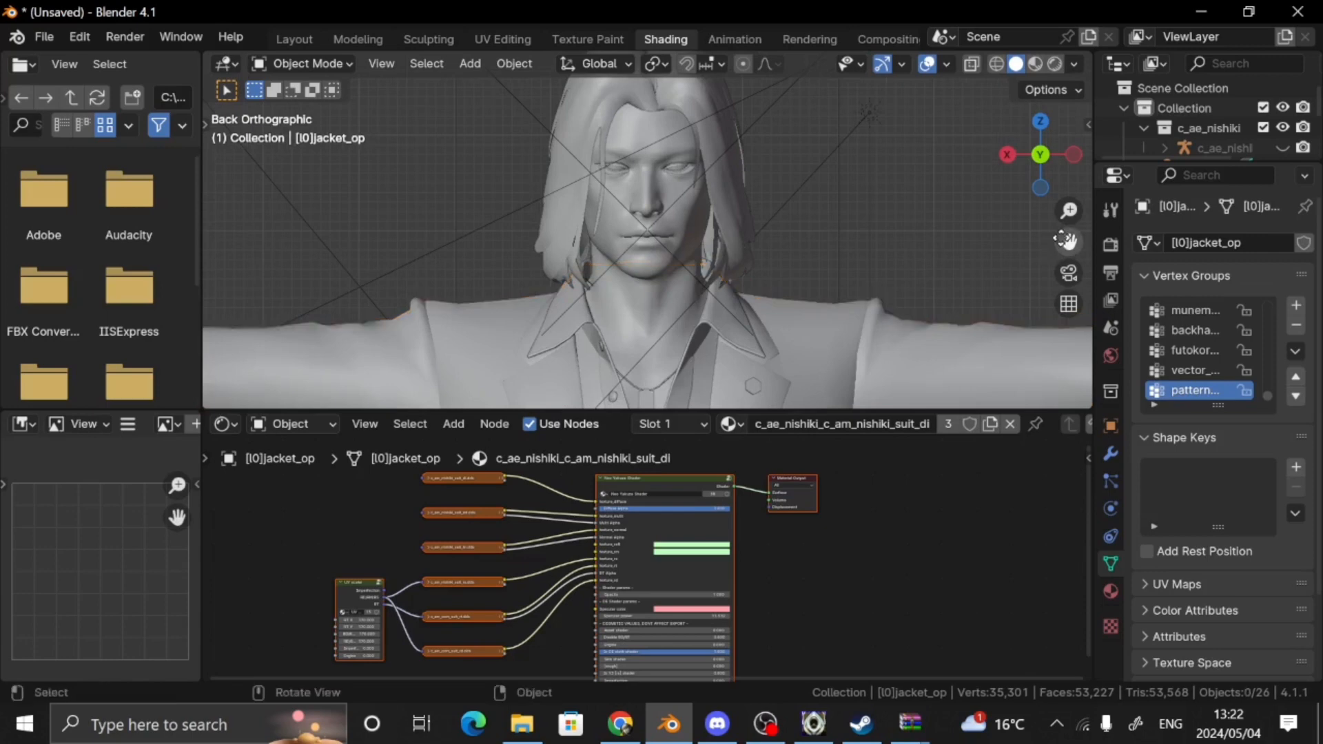
{"action": "left_click_drag", "start_coordinate": [1065, 240], "coordinate": [1040, 1]}
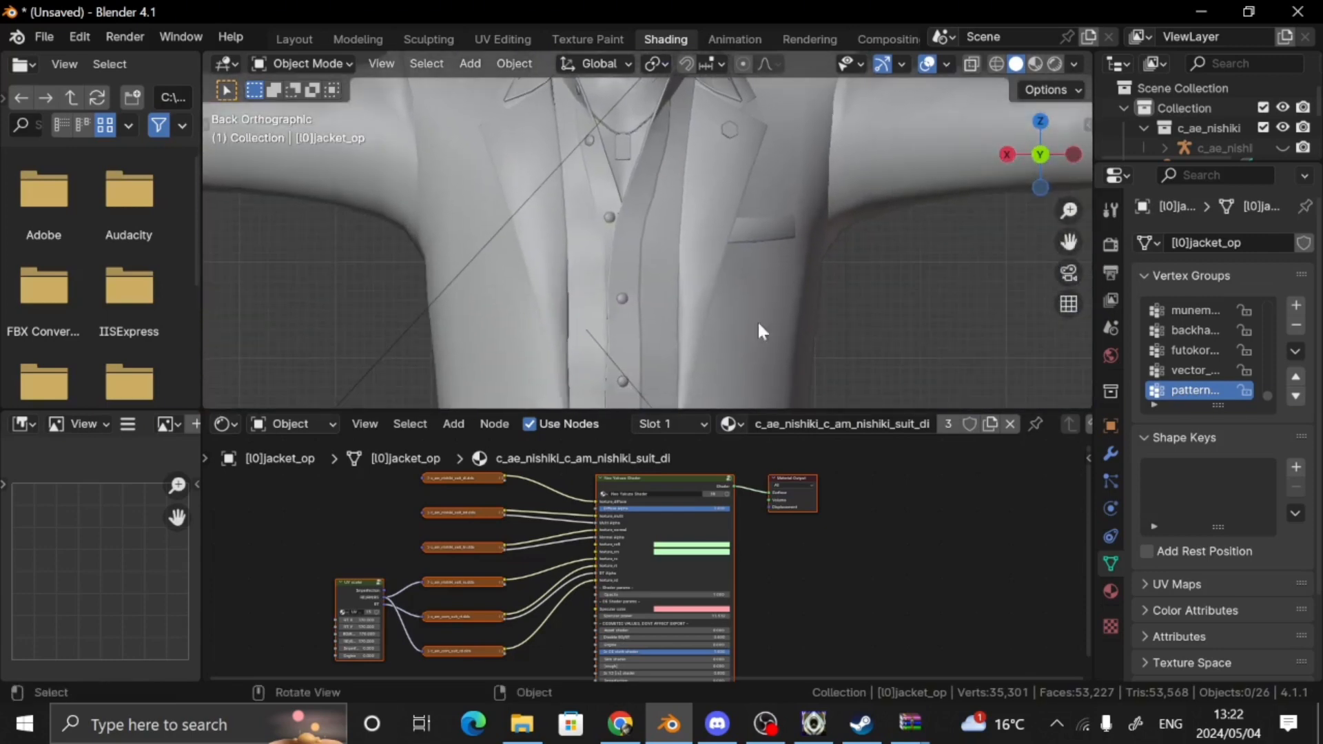
Select the face mesh and copy its OE Skin Shader node
{"action": "left_click", "coordinate": [635, 135]}
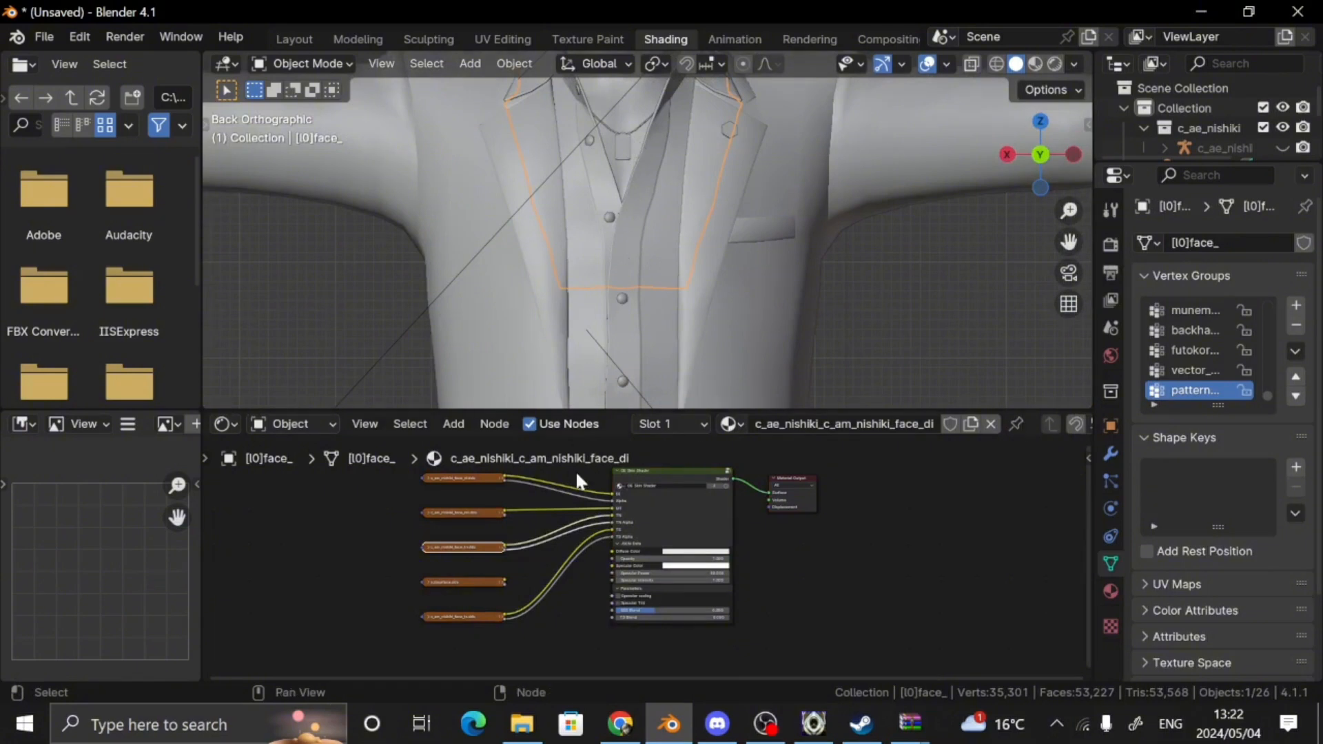
{"action": "left_click_drag", "start_coordinate": [1069, 242], "coordinate": [1071, 407]}
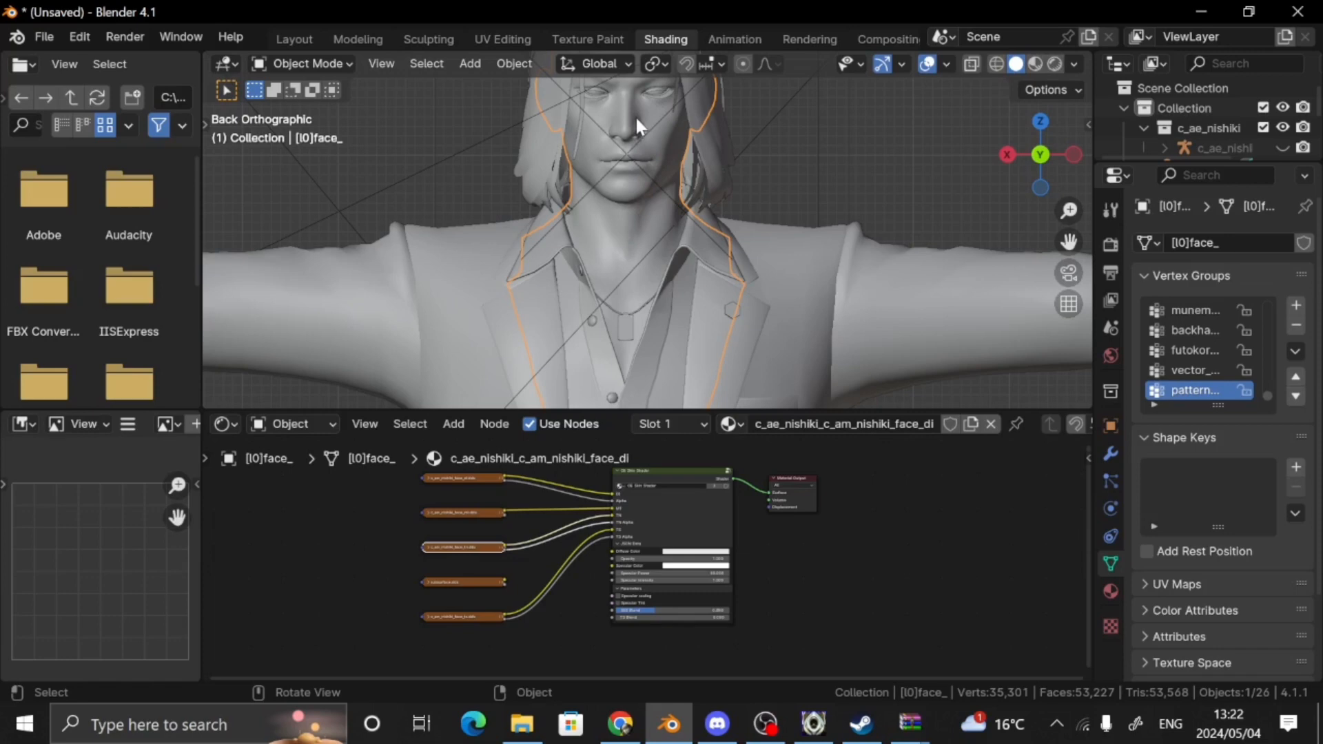
{"action": "scroll", "coordinate": [753, 212], "scroll_direction": "down", "scroll_amount": 6}
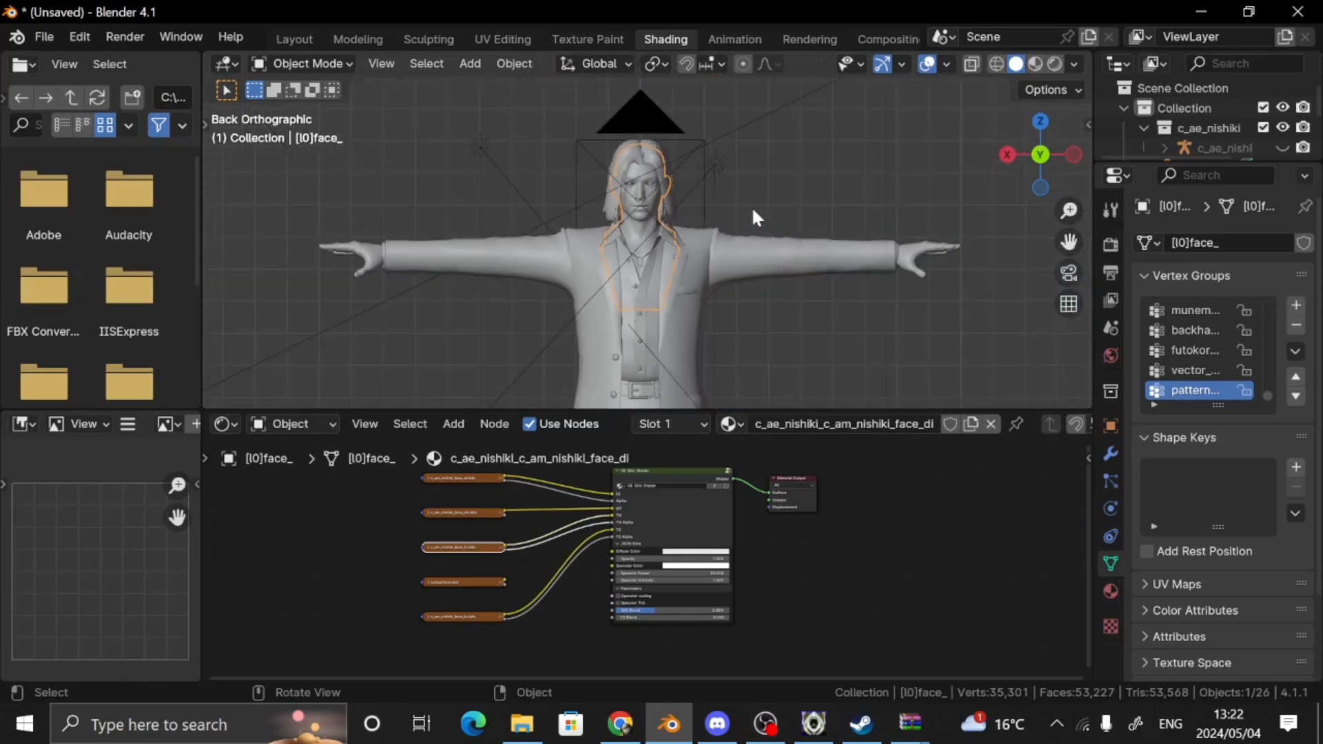
{"action": "left_click", "coordinate": [641, 509]}
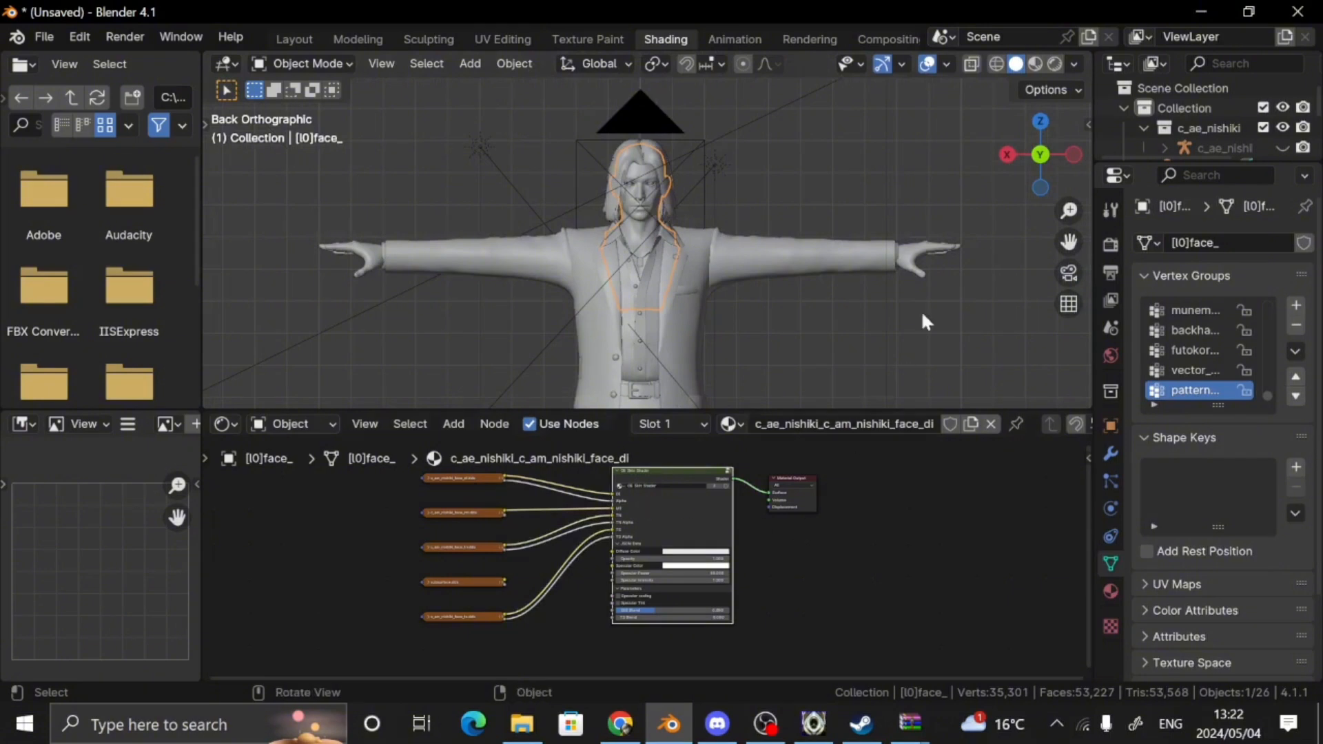
Replace the Neo Yakuza Shader node in the hand mesh's material with the copied OE Skin Shader, using rendered shading through the camera
{"action": "left_click", "coordinate": [911, 247]}
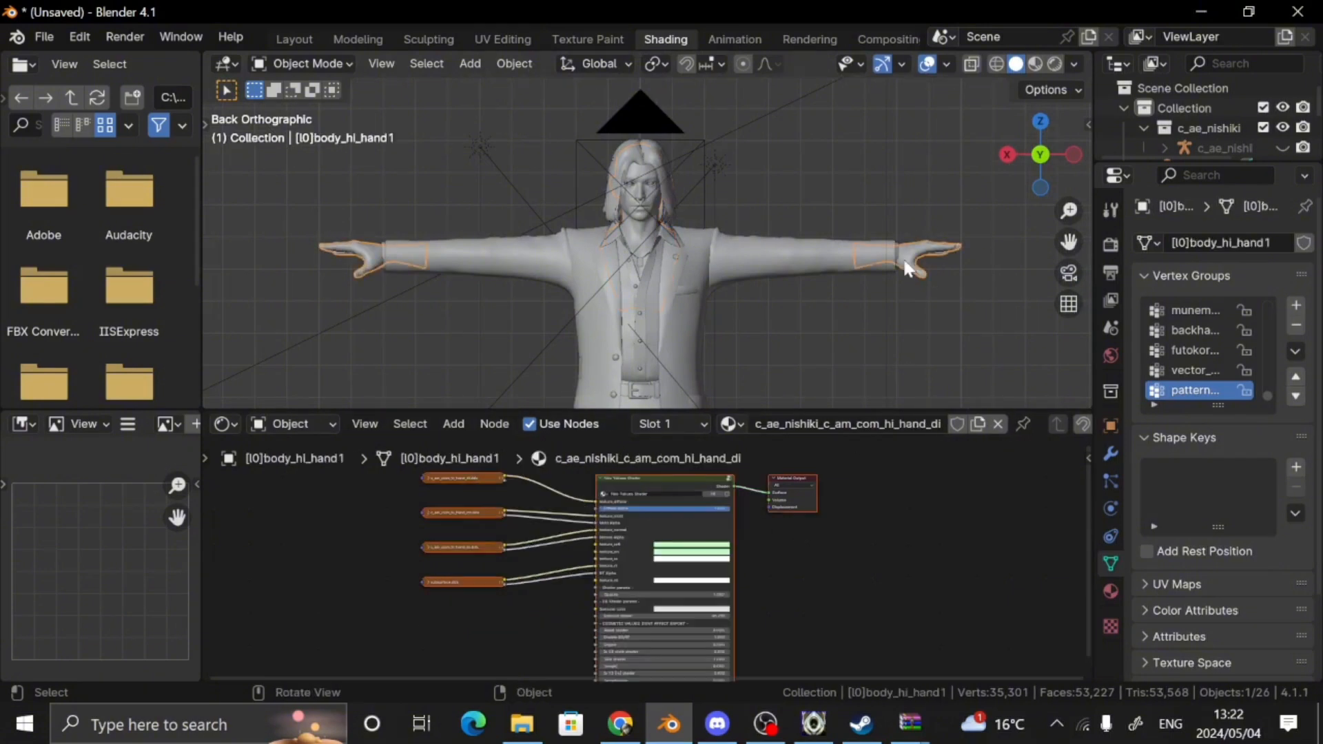
{"action": "left_click", "coordinate": [617, 529]}
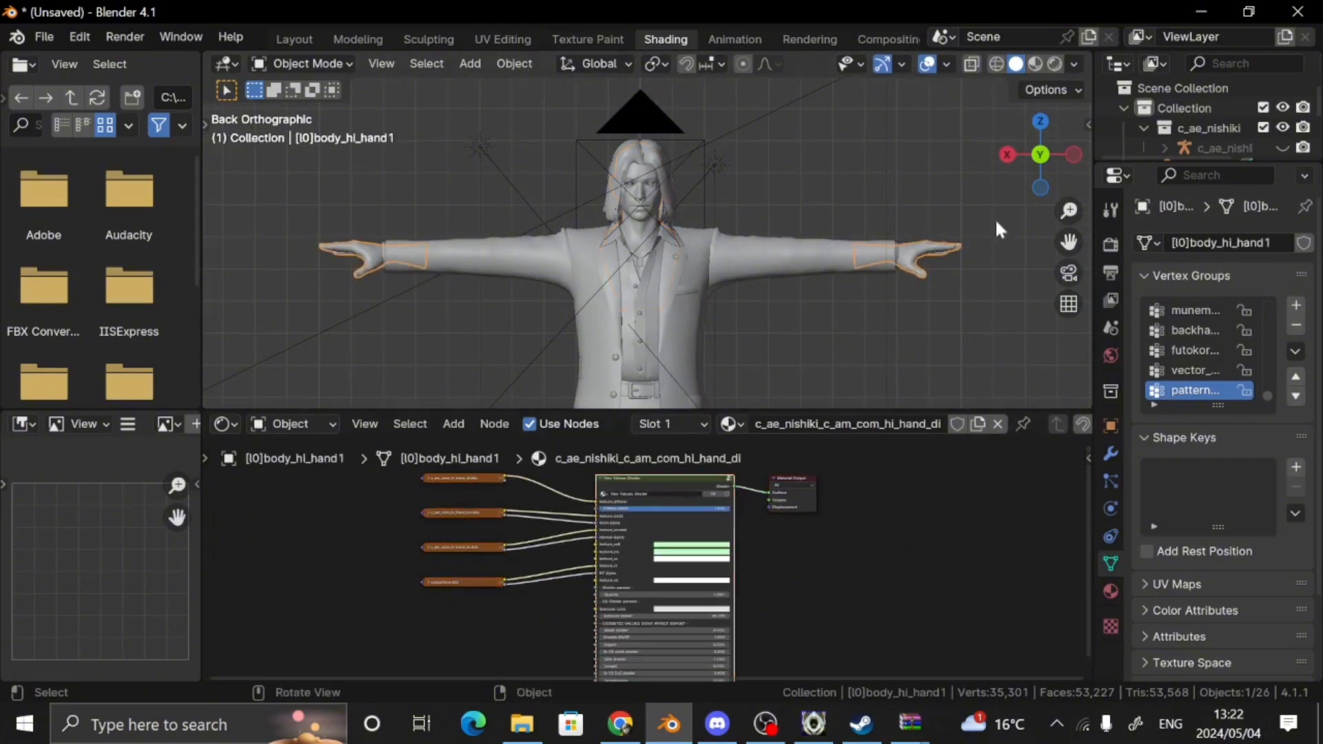
{"action": "left_click", "coordinate": [1055, 63]}
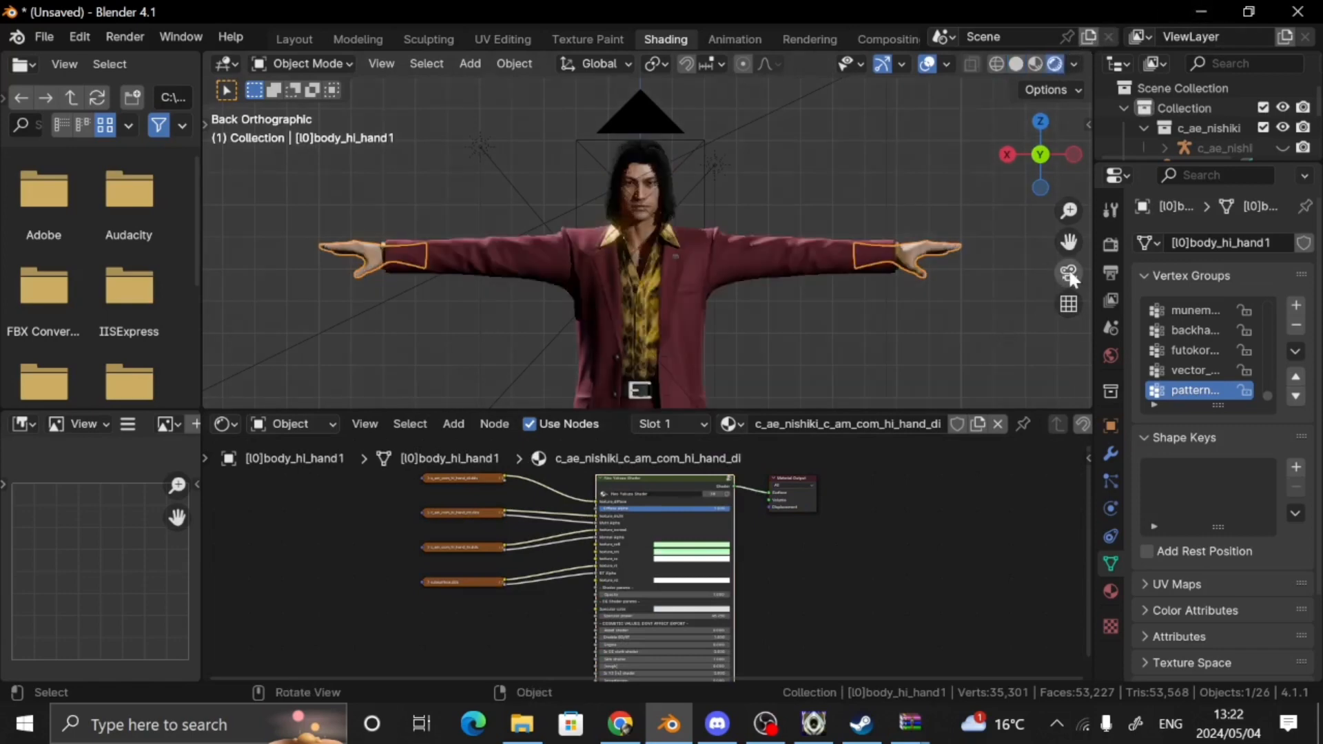
{"action": "left_click", "coordinate": [1069, 273]}
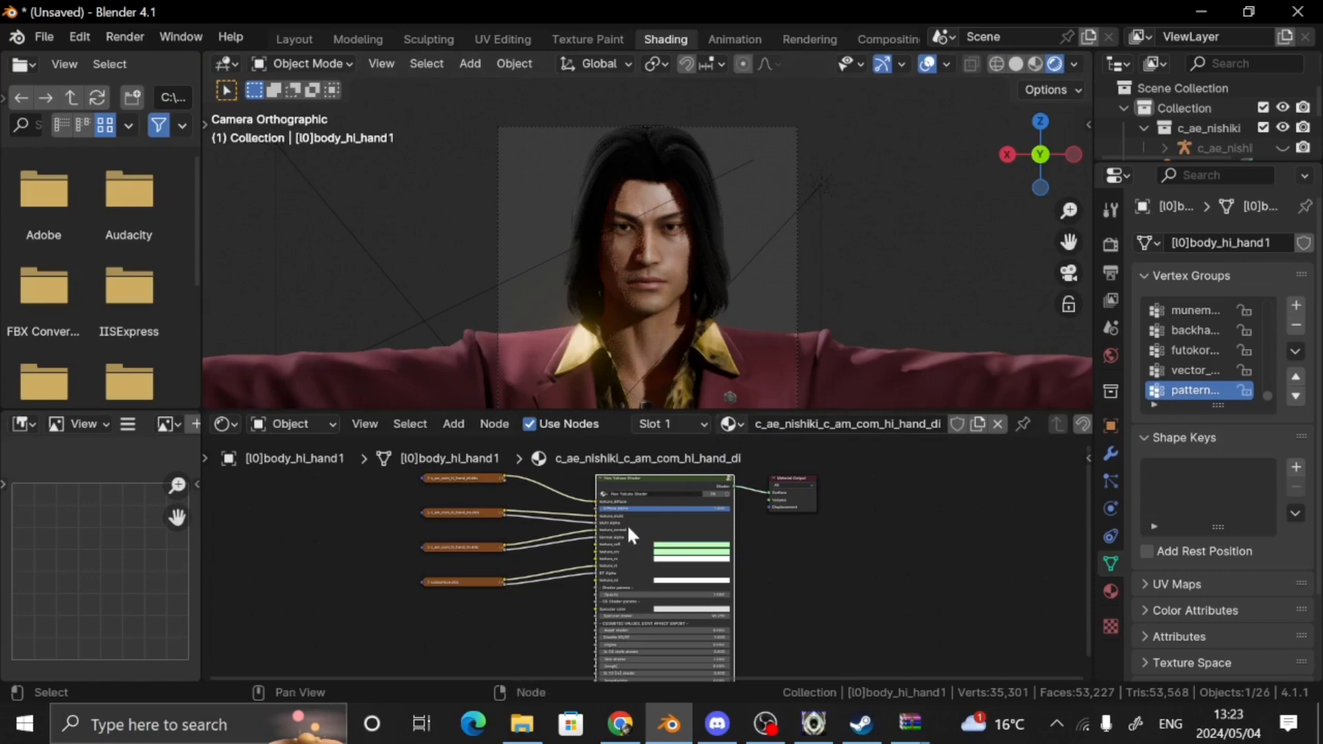
{"action": "key", "text": "x"}
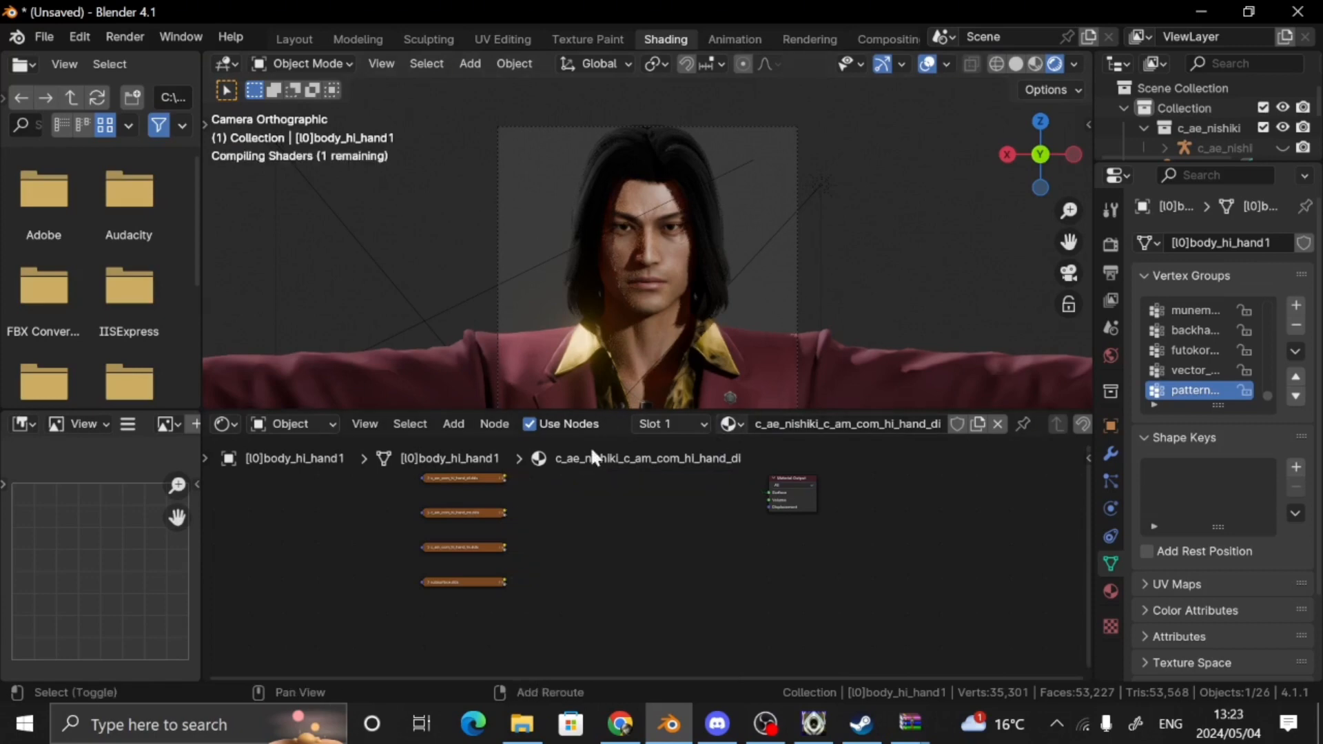
{"action": "key", "text": "ctrl+v"}
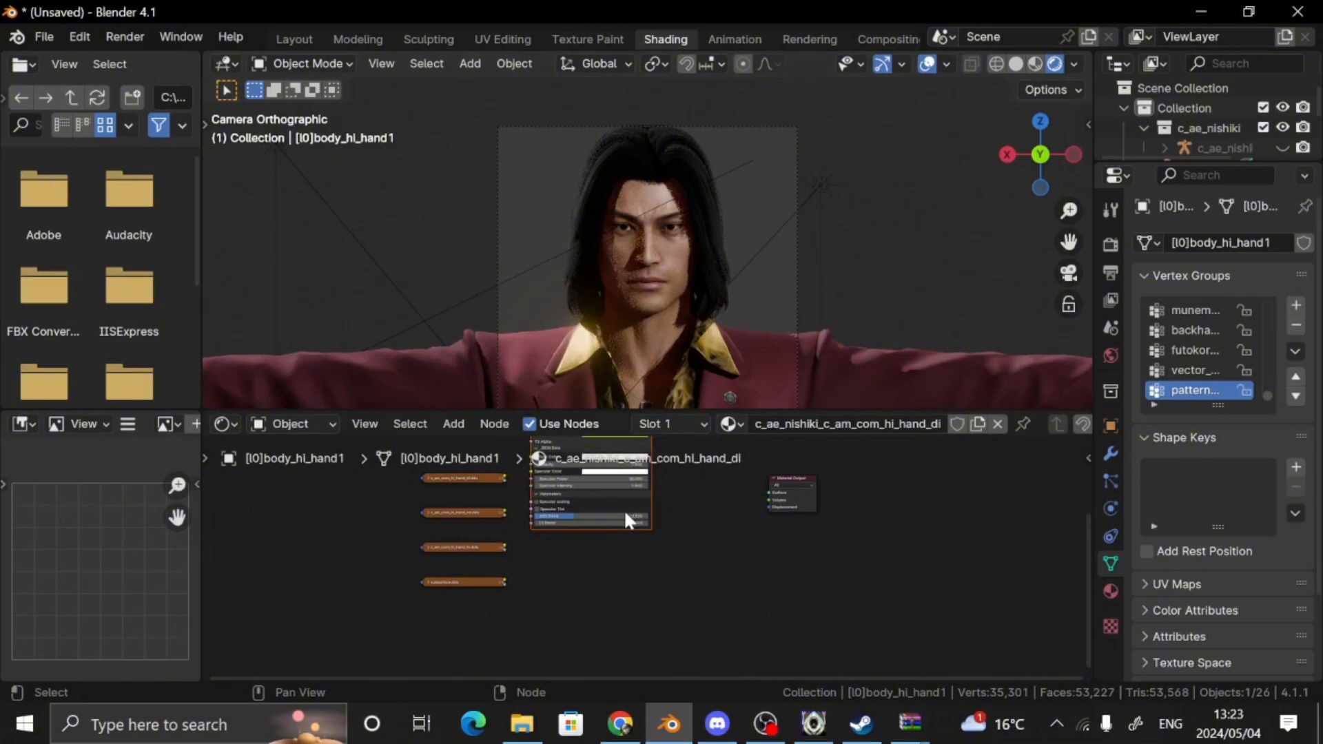
Link the hand's di, mt and tn textures to their matching OE Skin Shader inputs, including Alpha and TN Alpha, and Shader to Surface
{"action": "key", "text": "ctrl+space"}
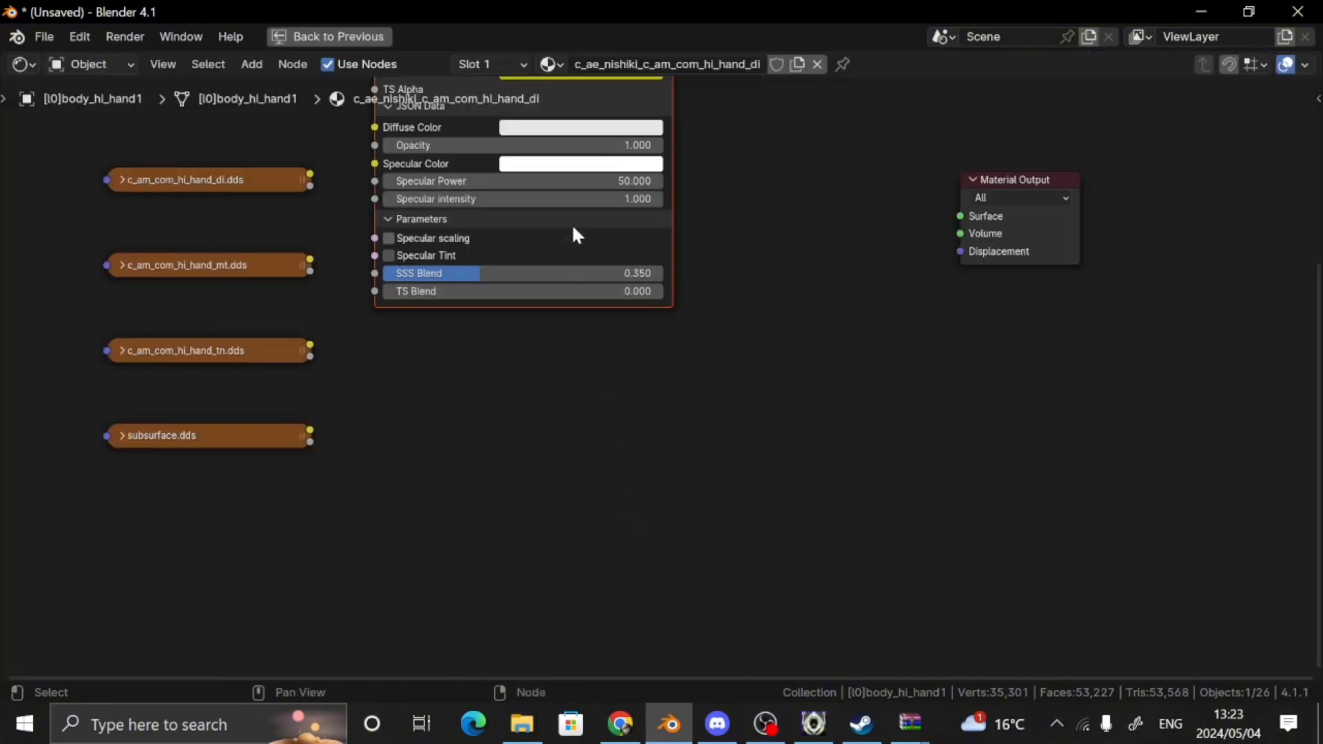
{"action": "left_click_drag", "start_coordinate": [457, 82], "coordinate": [535, 340]}
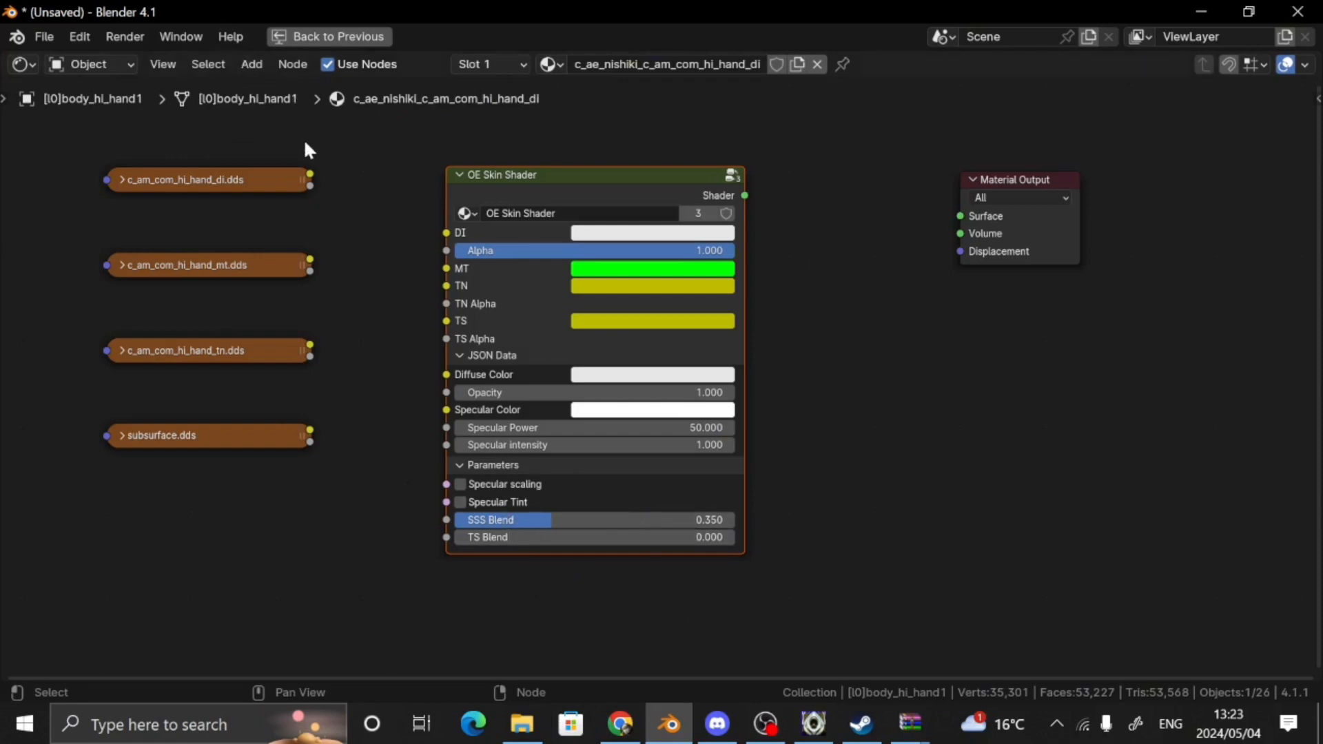
{"action": "mouse_move", "coordinate": [310, 174]}
{"action": "left_mouse_down"}
{"action": "mouse_move", "coordinate": [402, 228]}
{"action": "mouse_move", "coordinate": [460, 239]}
{"action": "mouse_move", "coordinate": [464, 229]}
{"action": "mouse_move", "coordinate": [390, 234]}
{"action": "mouse_move", "coordinate": [315, 188]}
{"action": "left_mouse_up"}
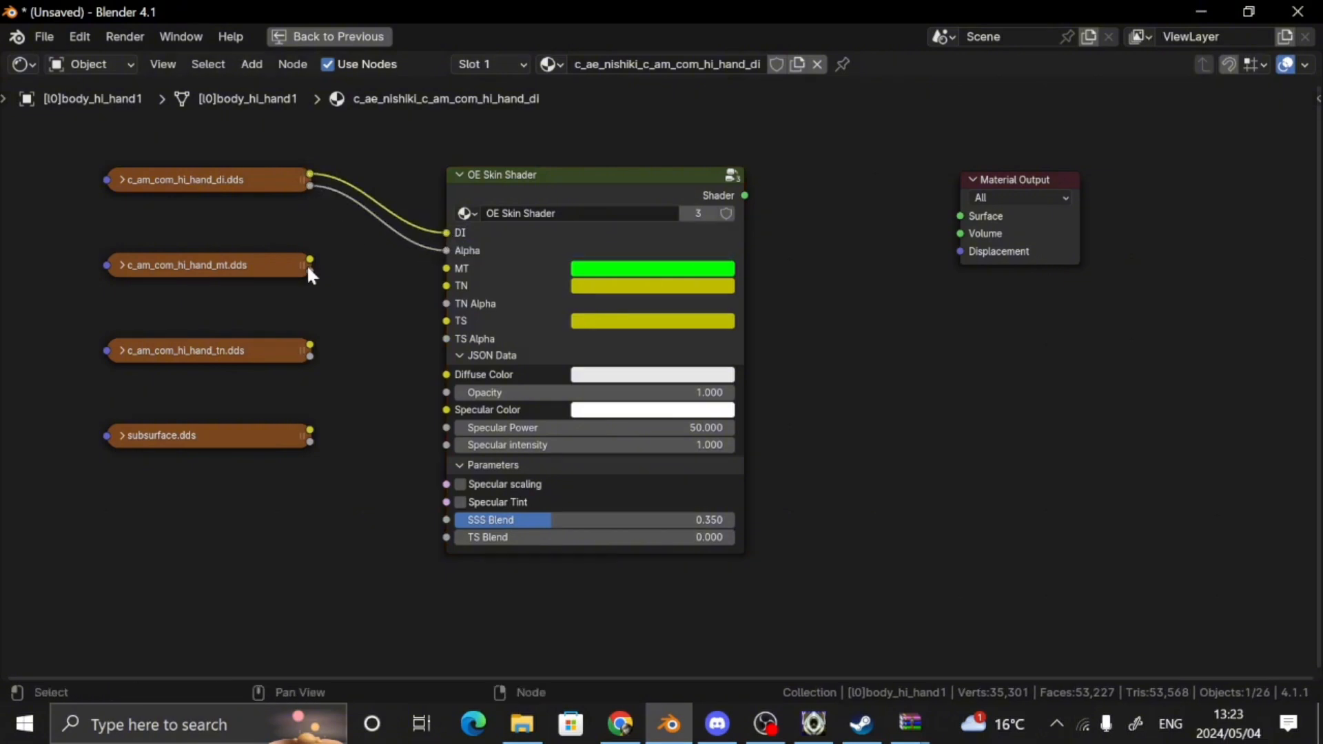
{"action": "left_click_drag", "start_coordinate": [309, 260], "coordinate": [447, 304]}
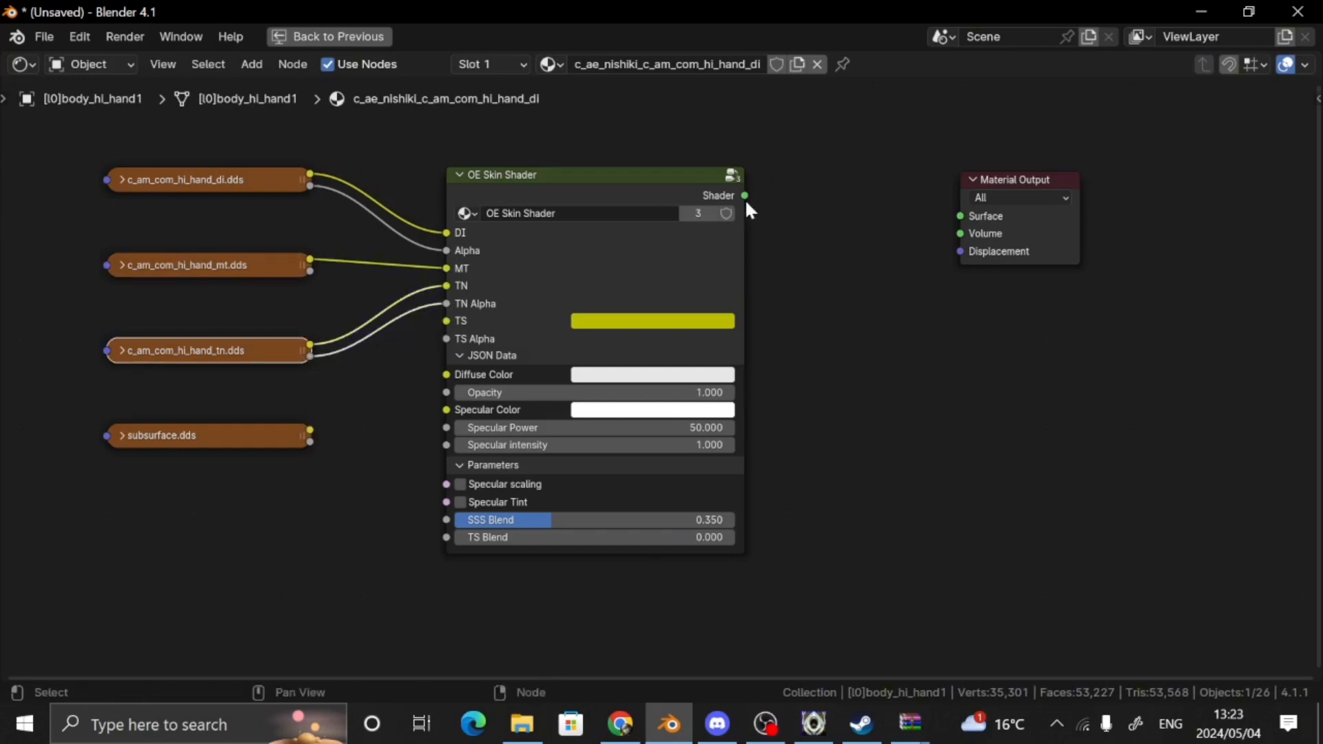
{"action": "left_click_drag", "start_coordinate": [746, 197], "coordinate": [957, 216]}
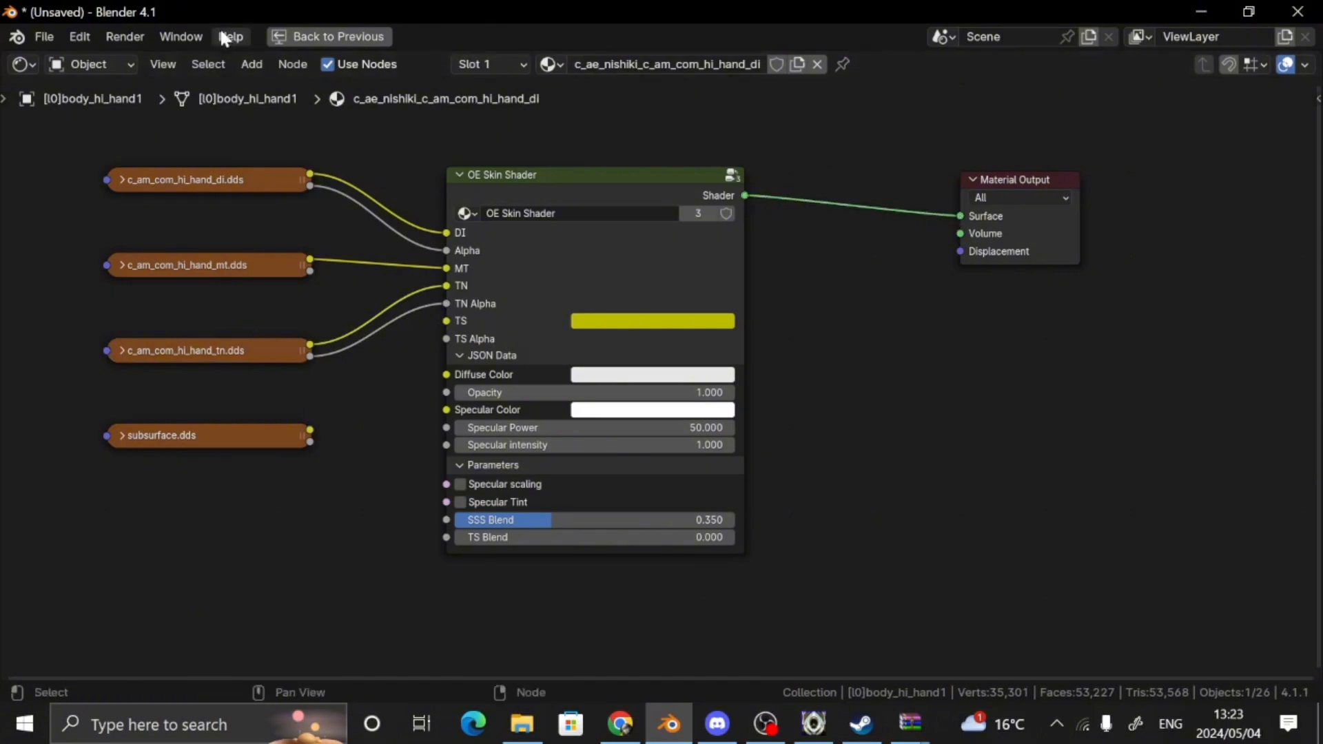
{"action": "left_click", "coordinate": [122, 179]}
{"action": "left_click", "coordinate": [122, 179]}
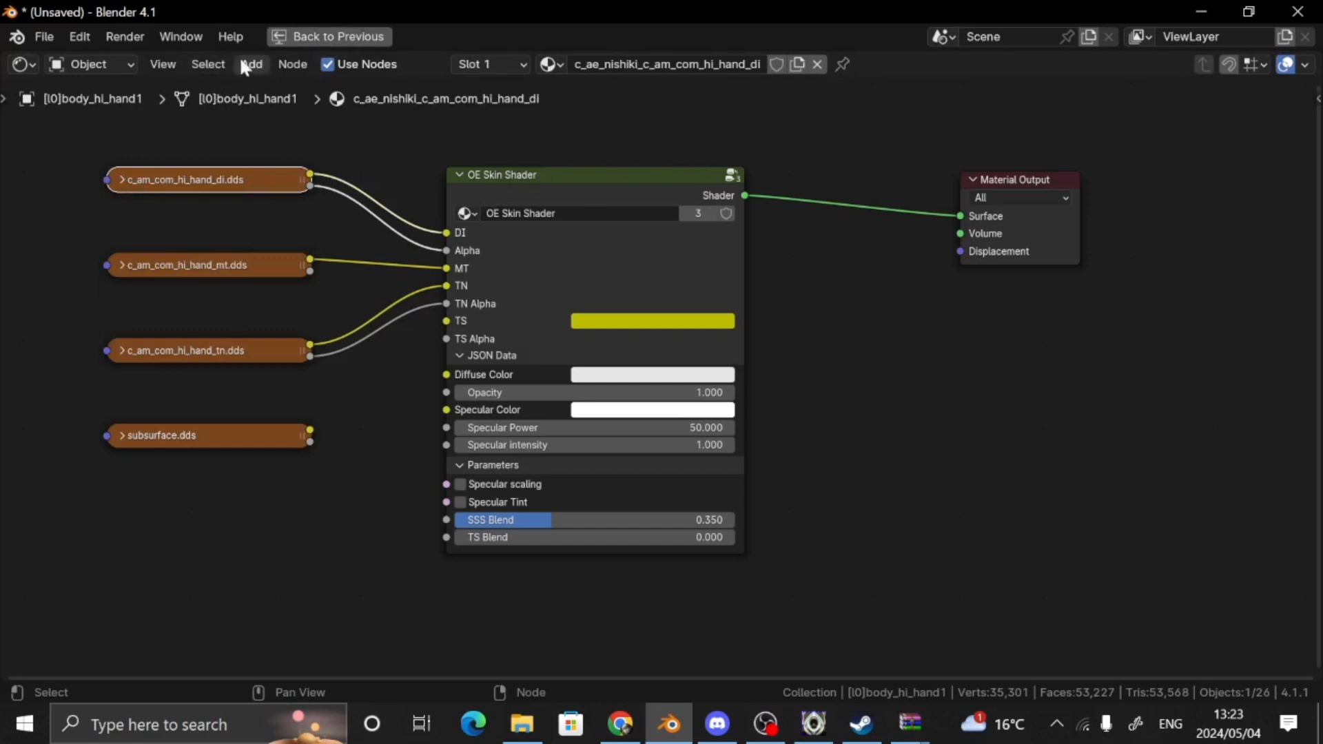
{"action": "left_click", "coordinate": [301, 42]}
{"action": "left_click", "coordinate": [301, 43]}
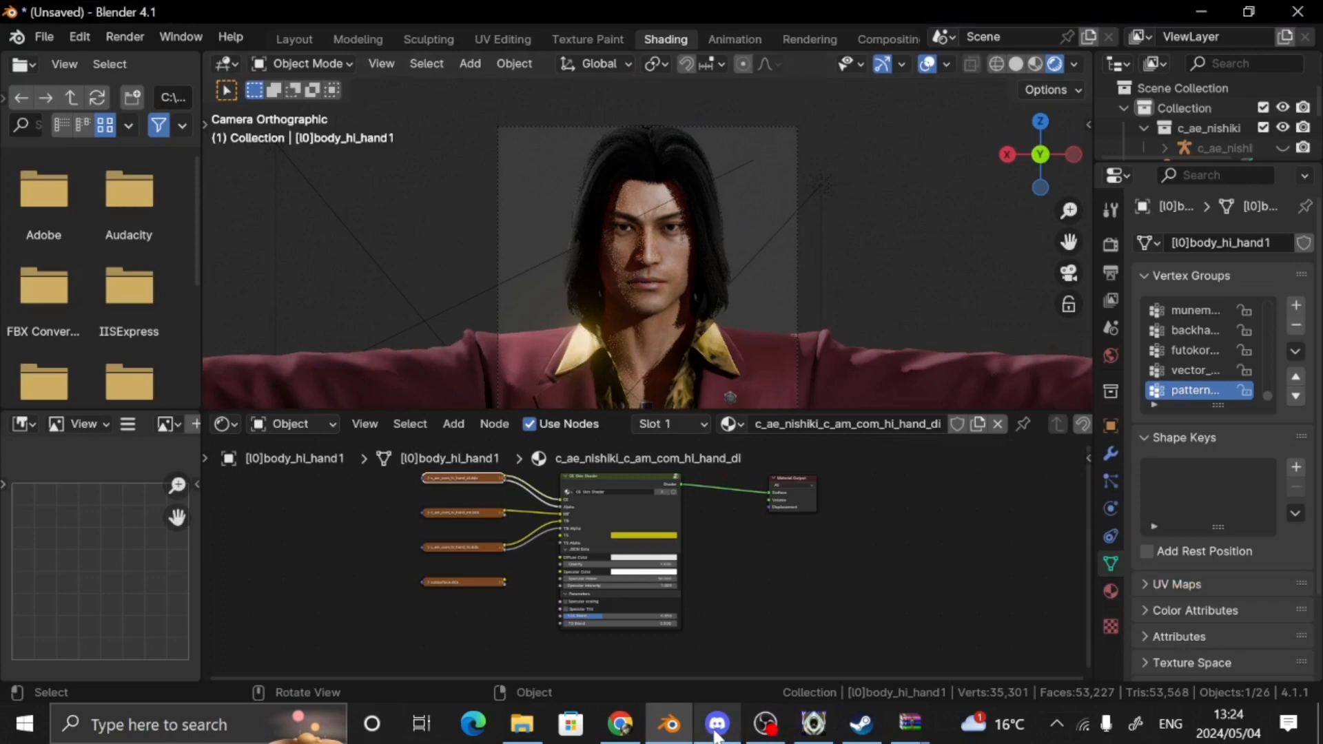
Add the wrinkle map node group to the face material and connect its Color to the OE Skin Shader's TS Blend
{"action": "scroll", "coordinate": [722, 244], "scroll_direction": "up", "scroll_amount": 5}
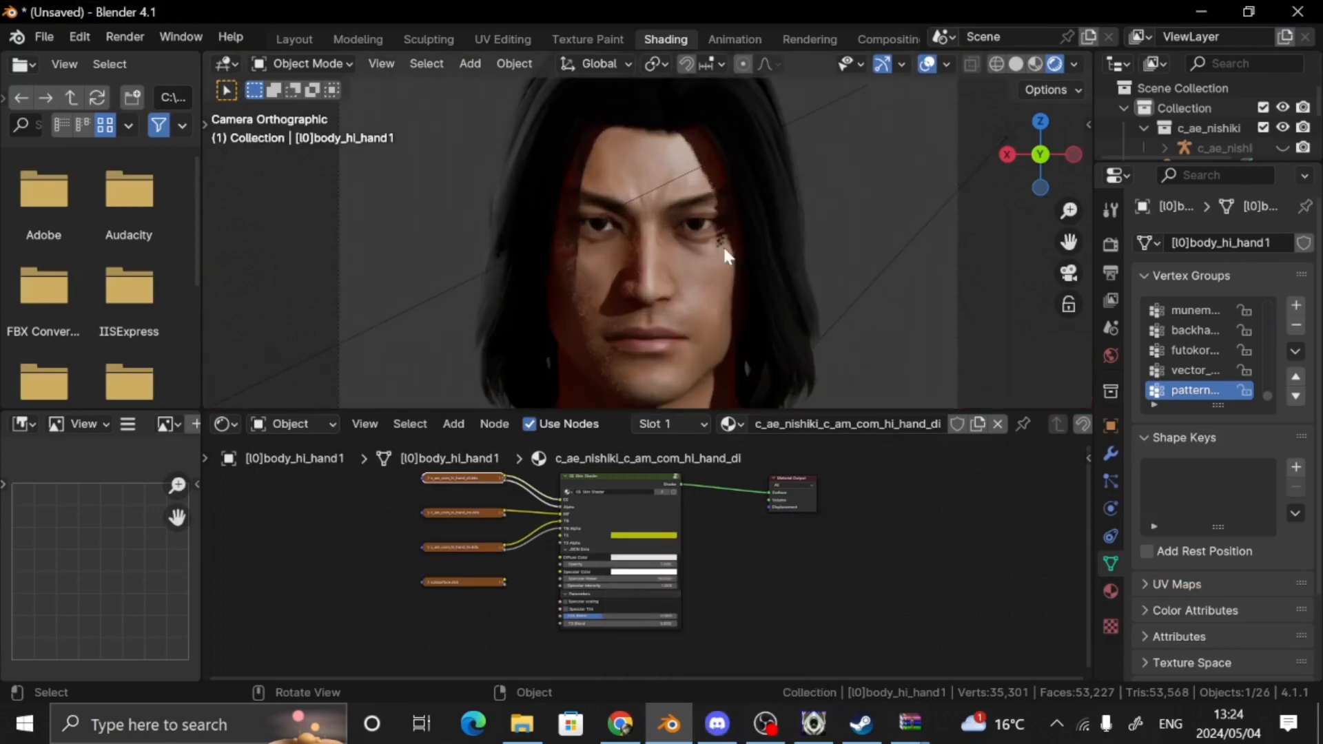
{"action": "left_click", "coordinate": [662, 282]}
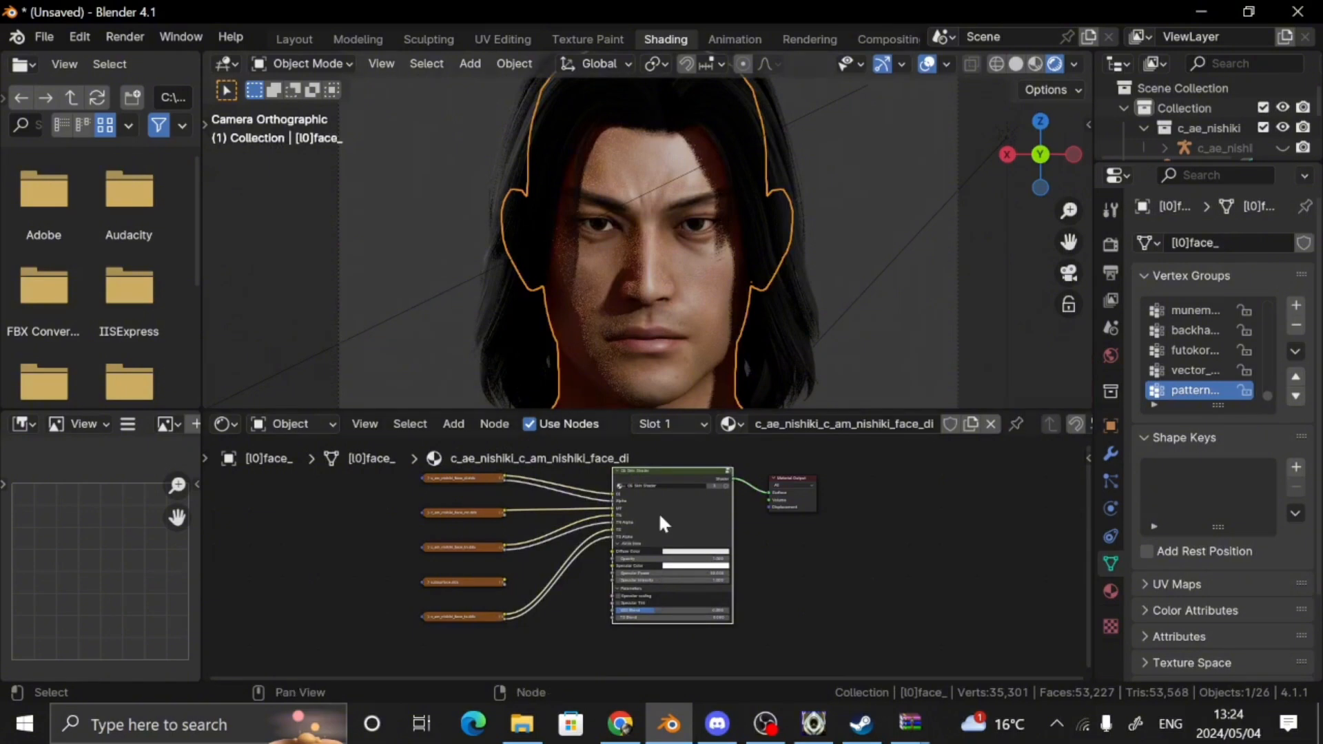
{"action": "key", "text": "ctrl+space"}
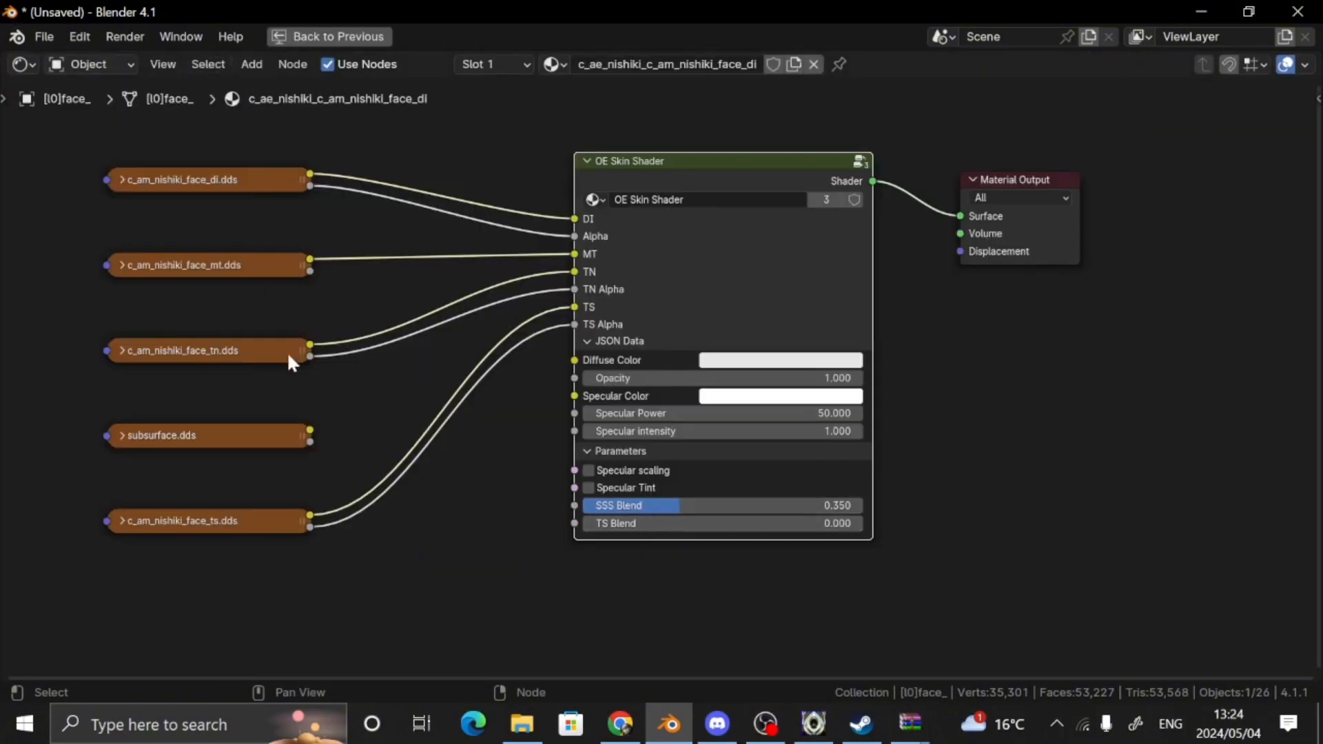
{"action": "mouse_move", "coordinate": [620, 723]}
{"action": "key", "text": "shift+a"}
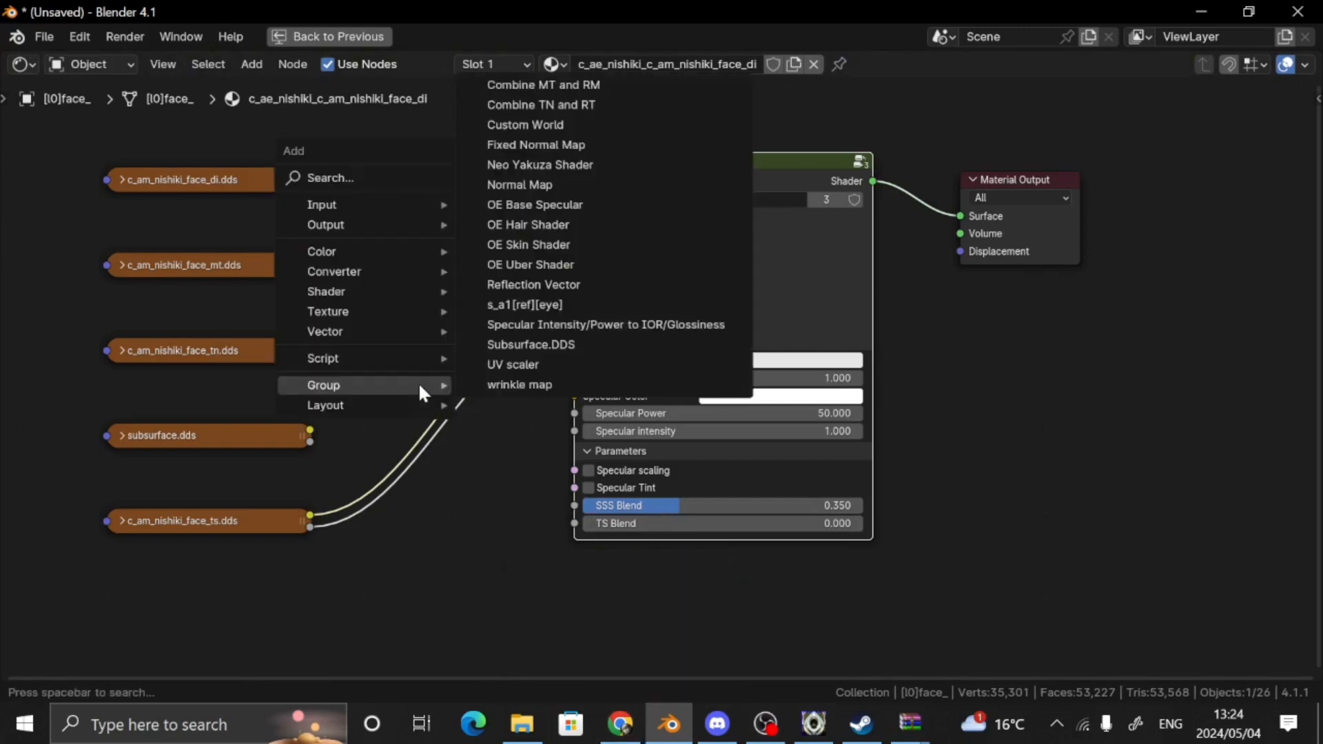
{"action": "left_click", "coordinate": [510, 385]}
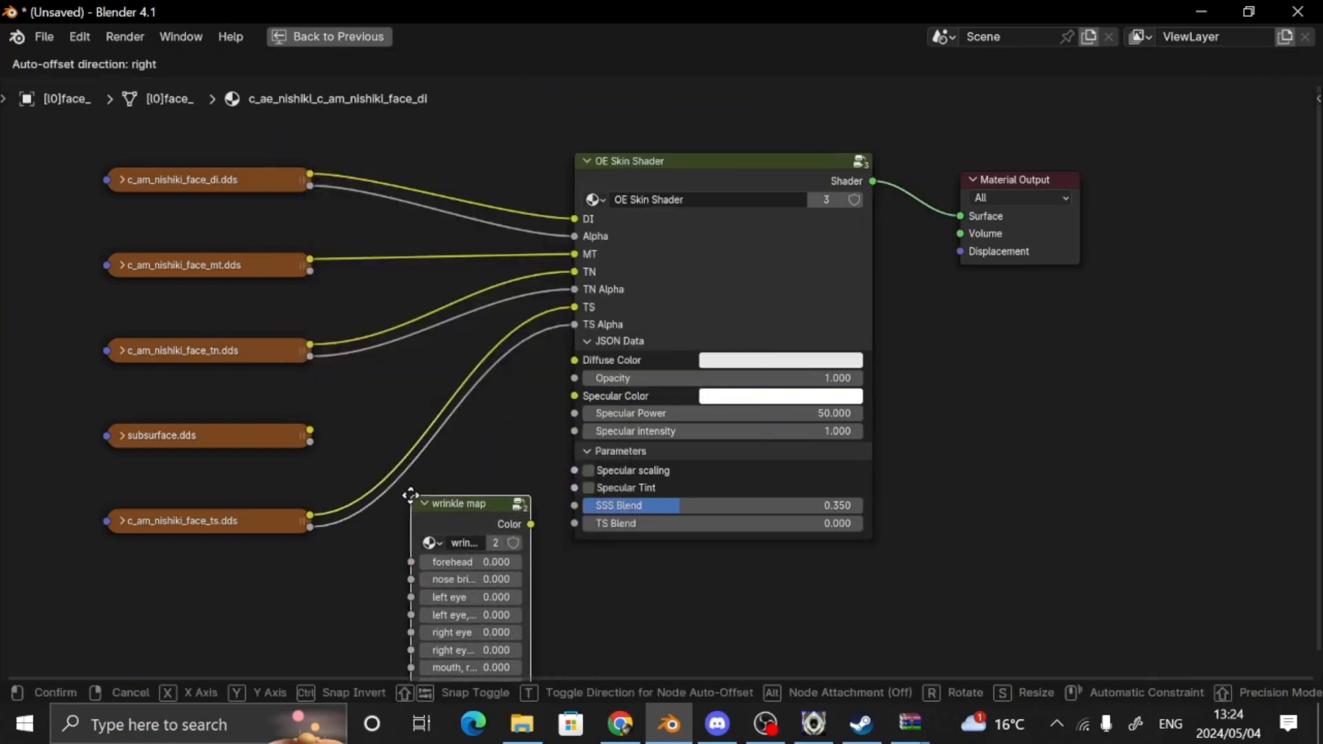
{"action": "left_click", "coordinate": [501, 508]}
{"action": "left_click_drag", "start_coordinate": [530, 525], "coordinate": [574, 523]}
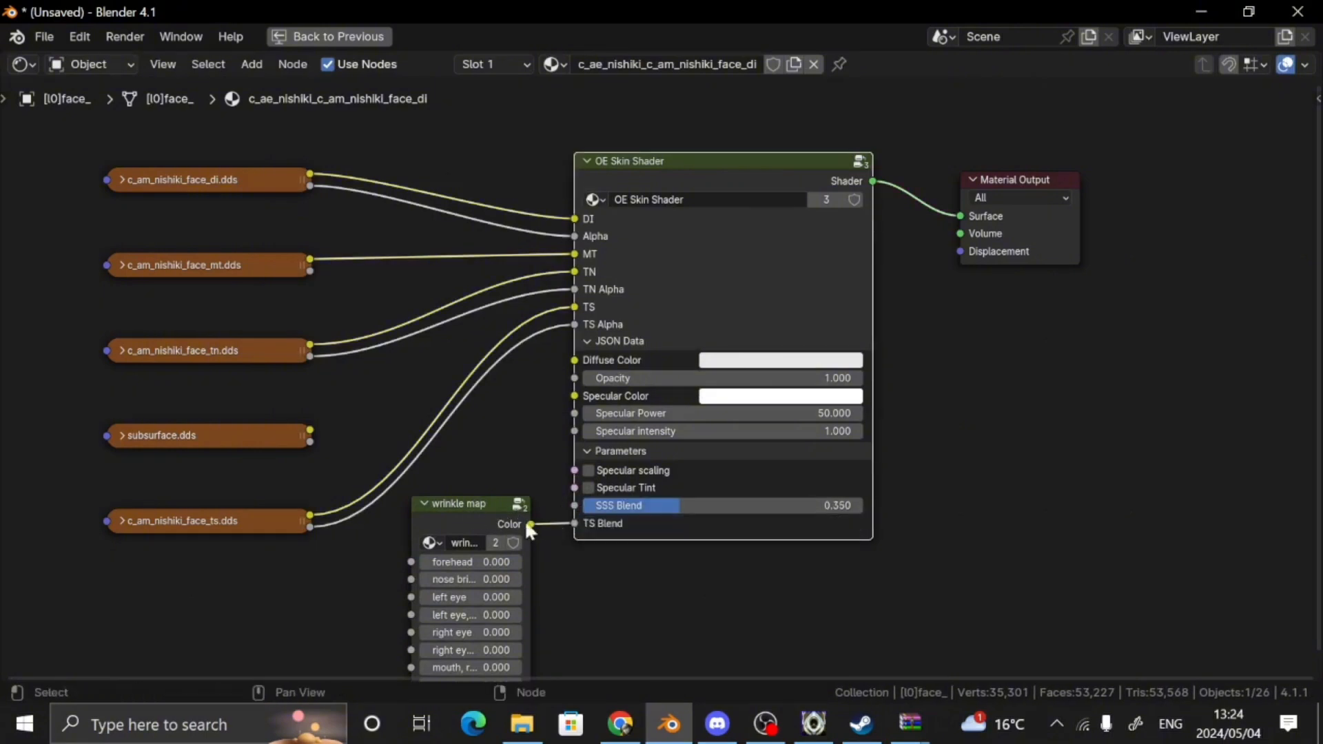
{"action": "left_click_drag", "start_coordinate": [457, 516], "coordinate": [450, 446]}
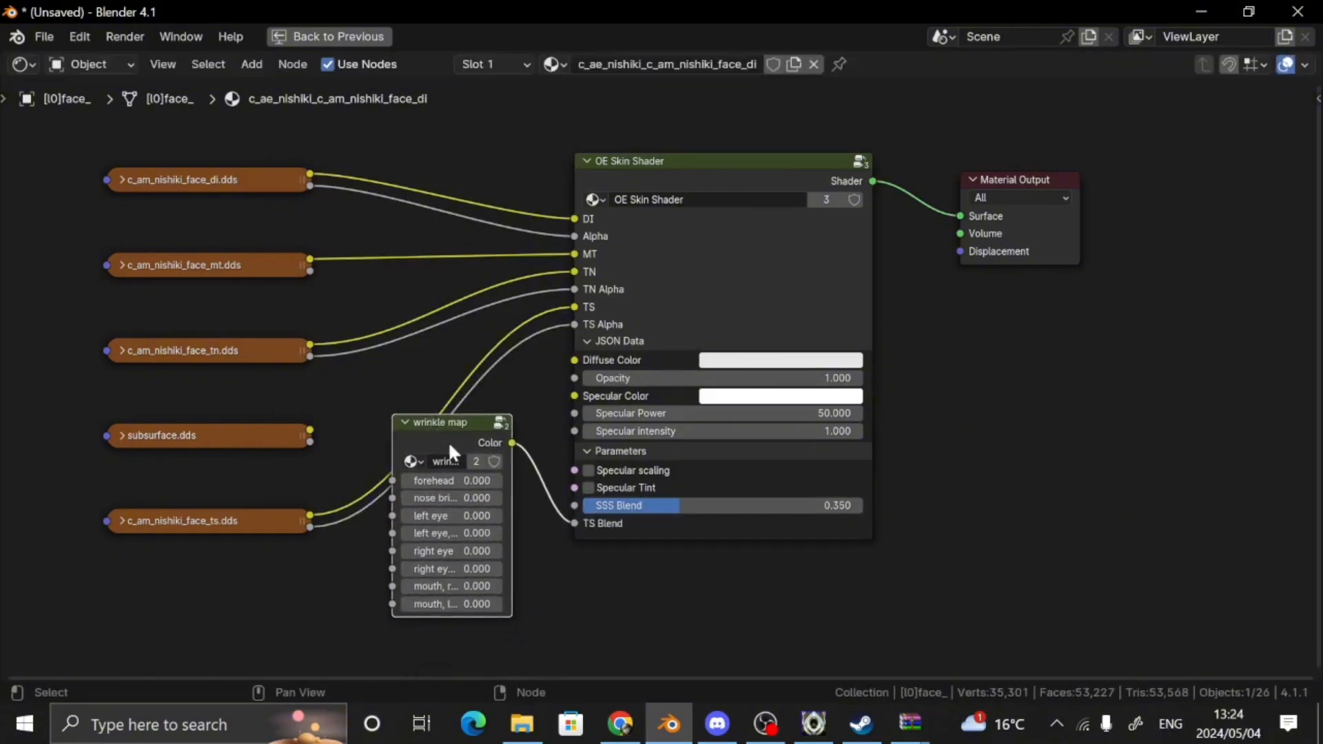
{"action": "left_click", "coordinate": [331, 37]}
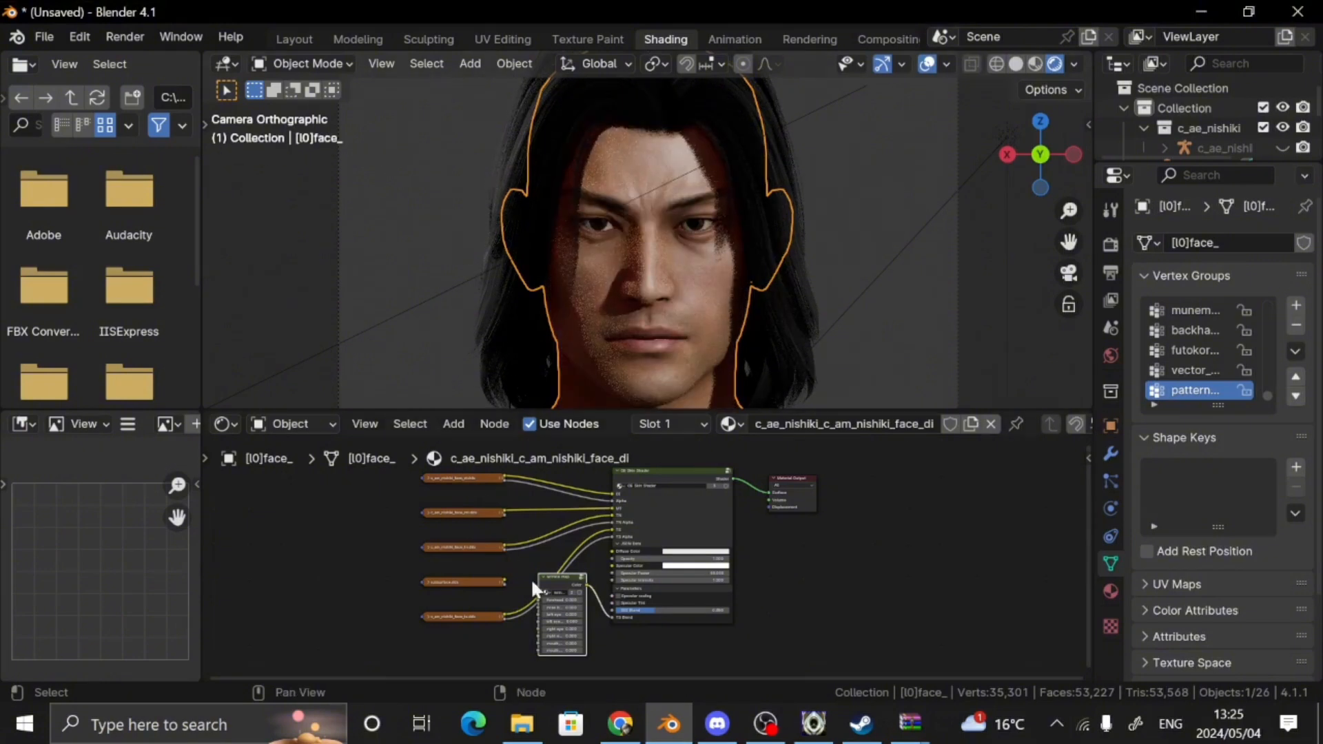
Try the wrinkle map's forehead value at 1.000 on the face, reset it to 0.000, and deselect the mesh
{"action": "mouse_move", "coordinate": [545, 614]}
{"action": "left_mouse_down"}
{"action": "mouse_move", "coordinate": [579, 613]}
{"action": "mouse_move", "coordinate": [543, 614]}
{"action": "left_mouse_up"}
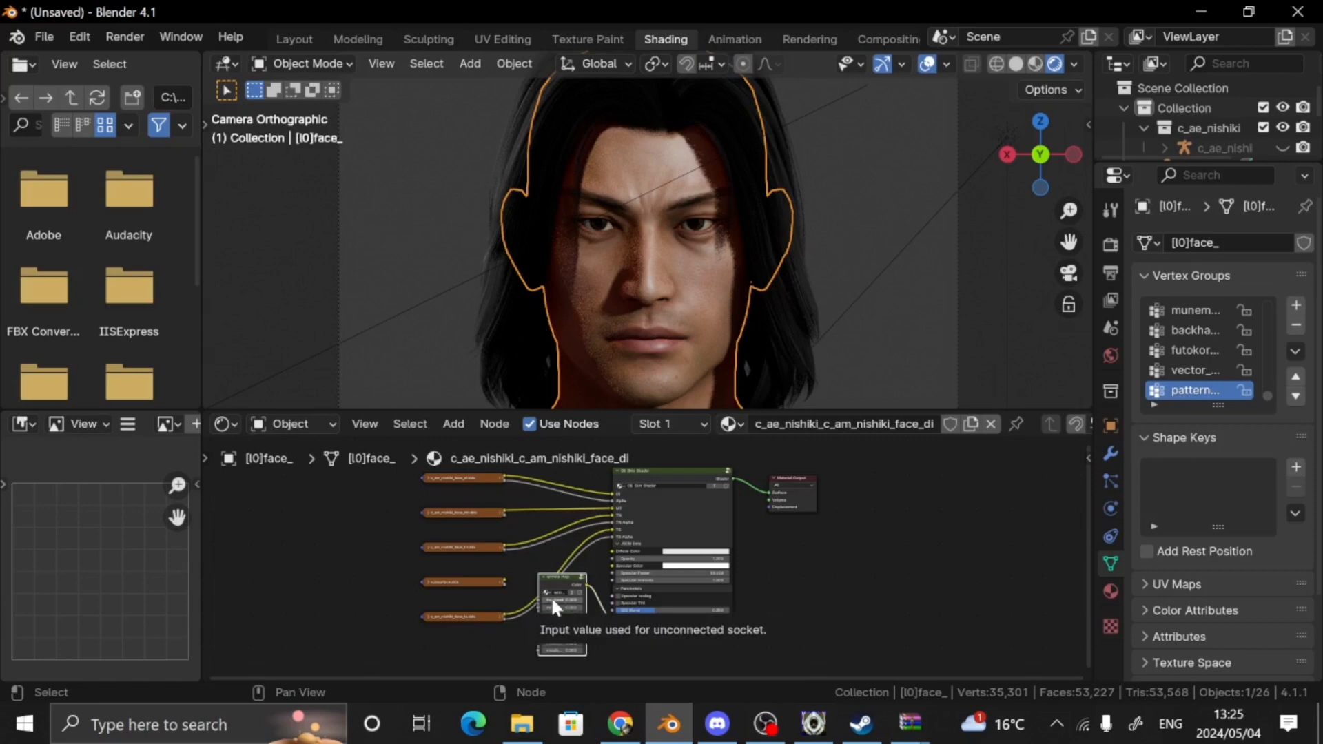
{"action": "left_click_drag", "start_coordinate": [554, 600], "coordinate": [583, 601]}
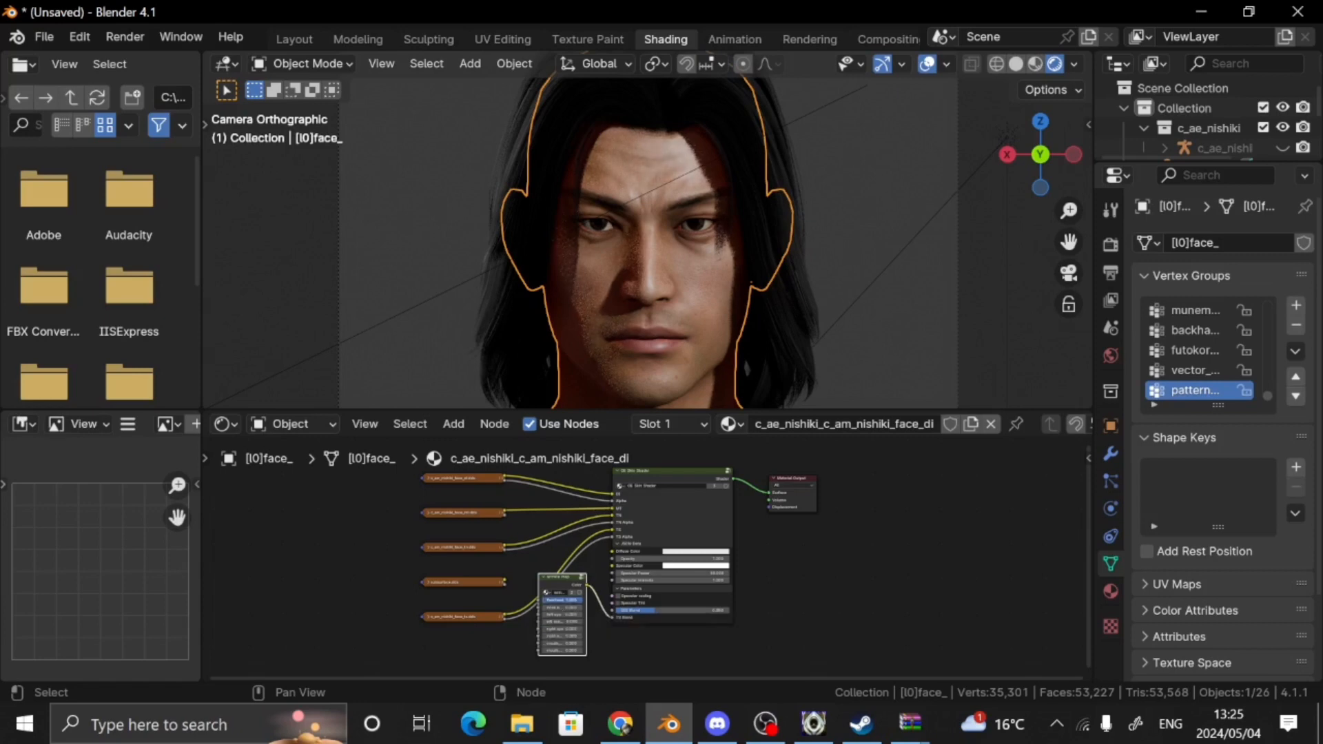
{"action": "left_click_drag", "start_coordinate": [579, 600], "coordinate": [543, 600]}
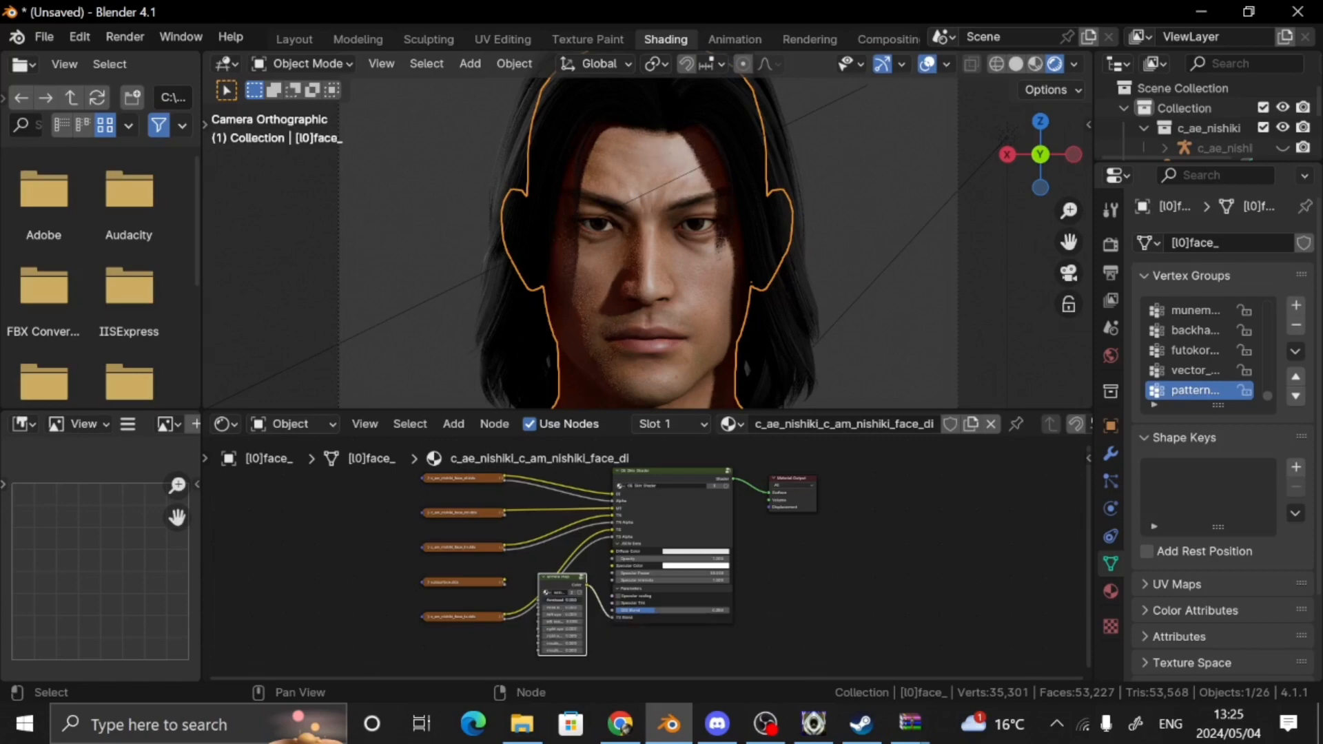
{"action": "left_click", "coordinate": [969, 228]}
{"action": "scroll", "coordinate": [961, 229], "scroll_direction": "down", "scroll_amount": 8}
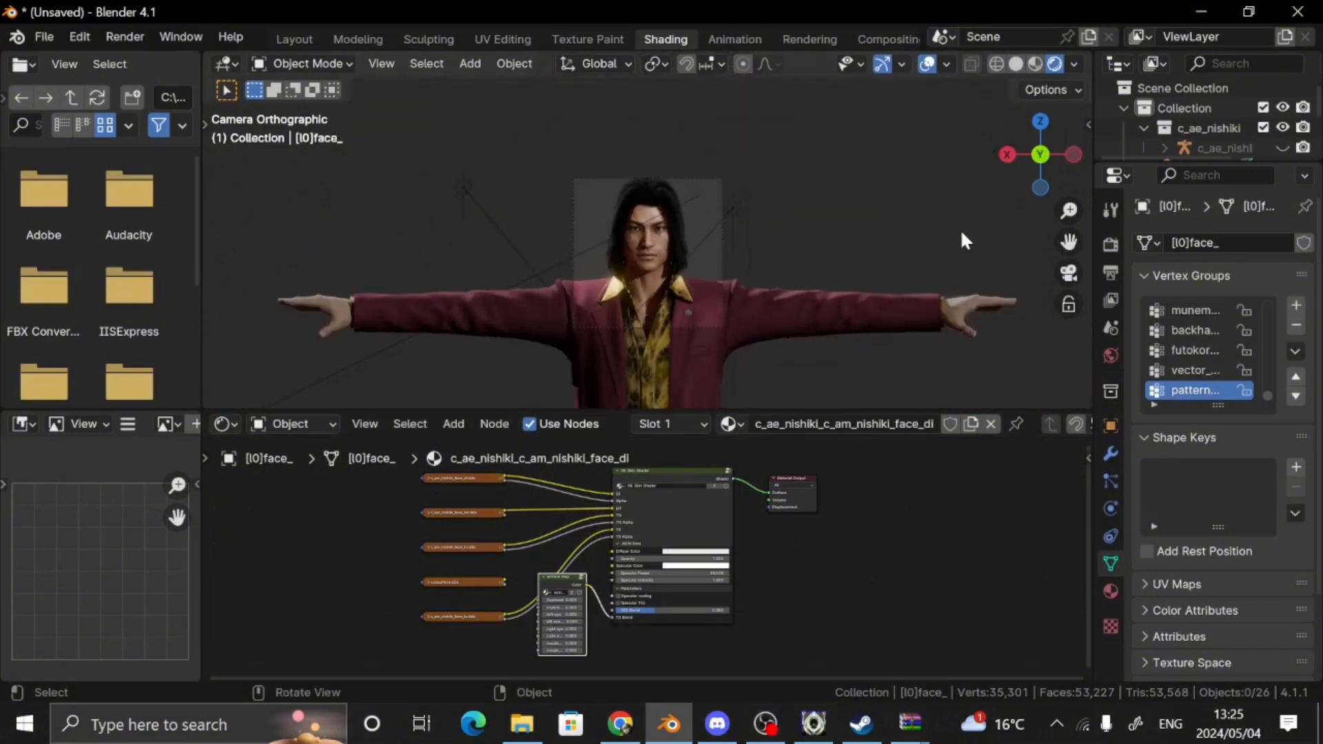
Replace the Neo Yakuza Shader node in the hair mesh's material with the OE Hair Shader node group
{"action": "scroll", "coordinate": [862, 184], "scroll_direction": "up", "scroll_amount": 2}
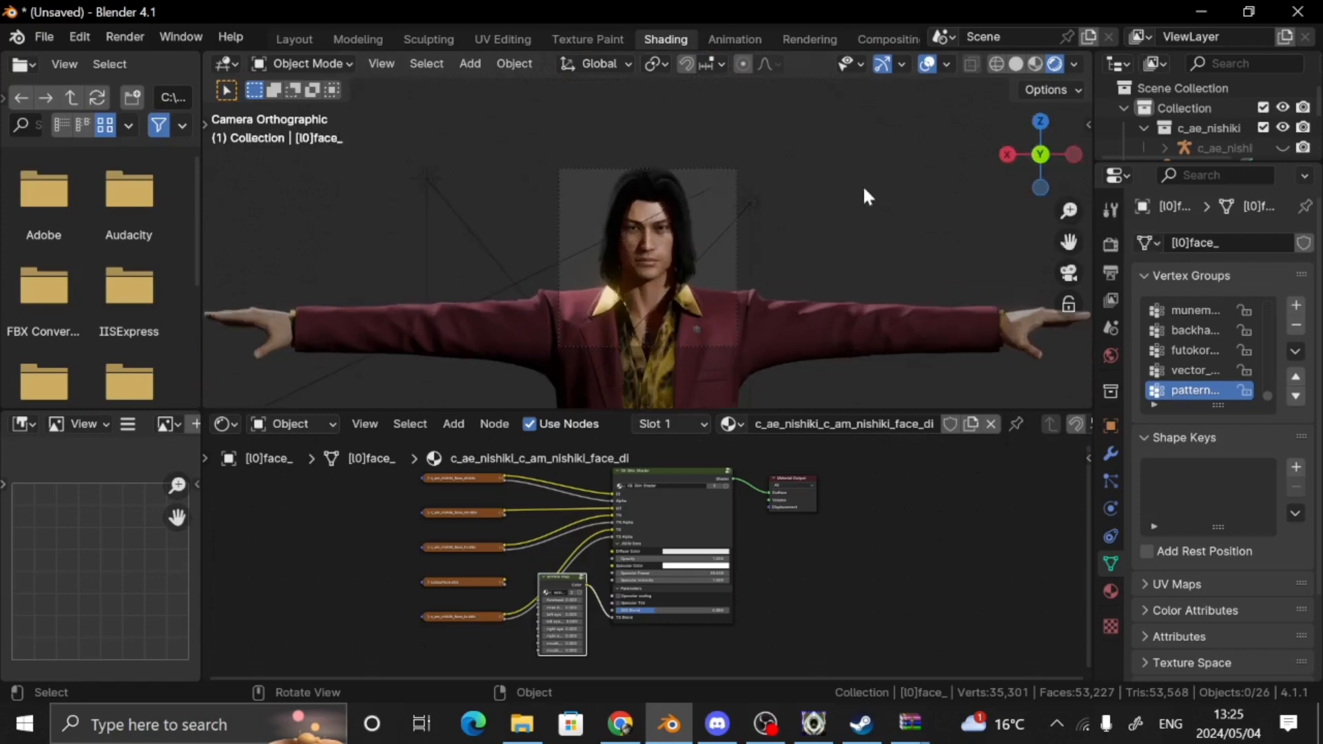
{"action": "scroll", "coordinate": [864, 193], "scroll_direction": "up", "scroll_amount": 4}
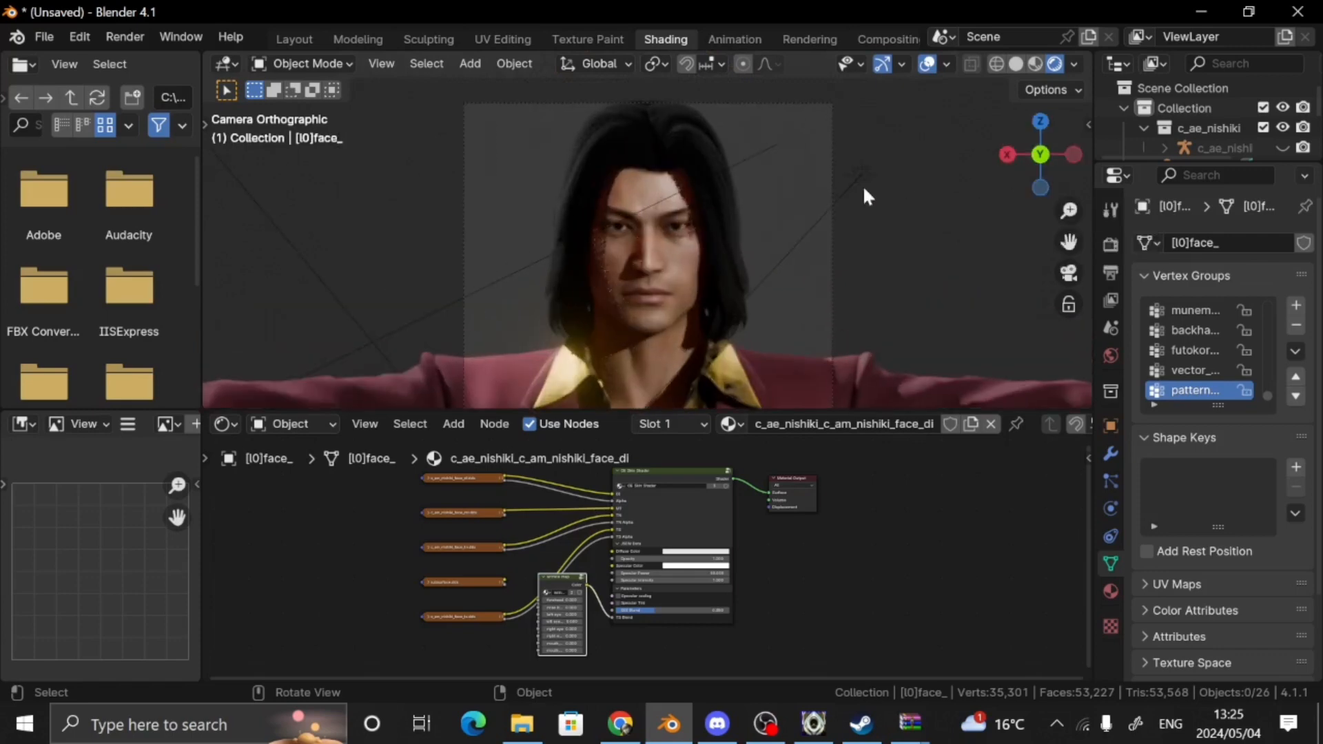
{"action": "scroll", "coordinate": [862, 183], "scroll_direction": "up", "scroll_amount": 3}
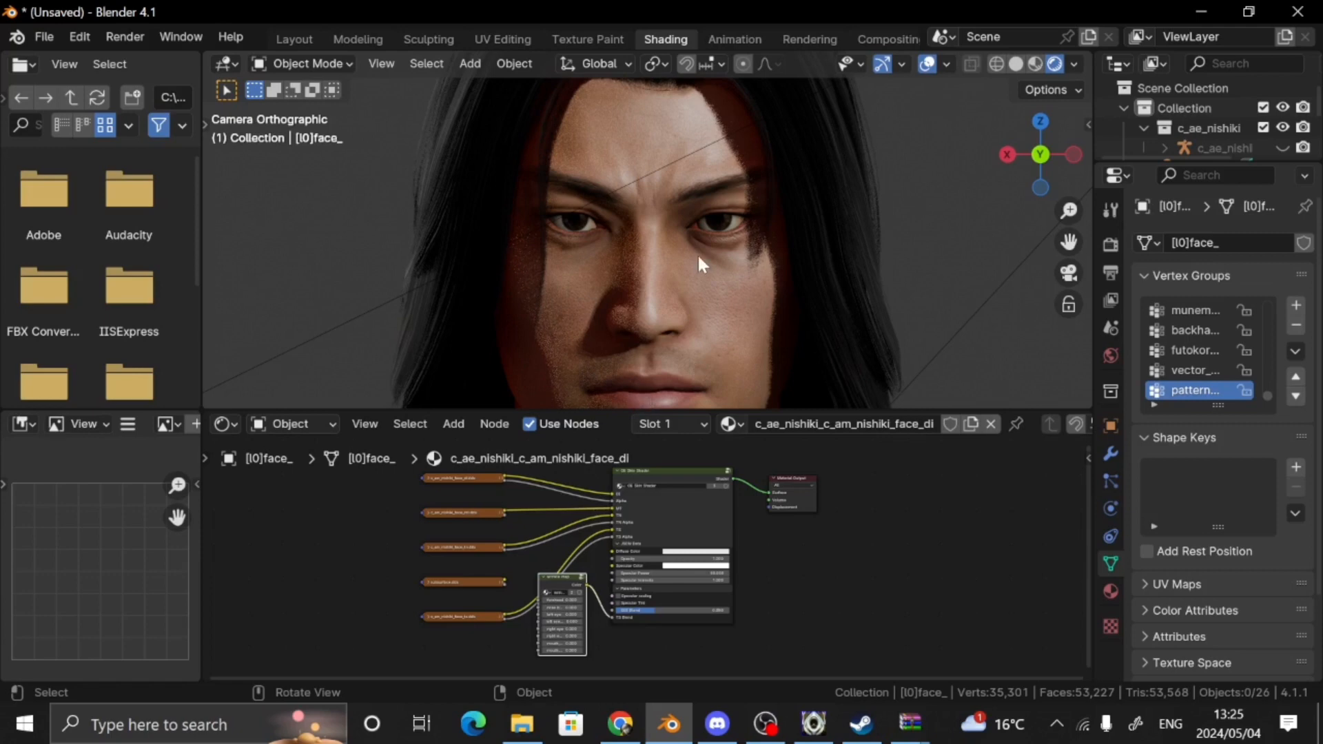
{"action": "scroll", "coordinate": [698, 257], "scroll_direction": "down", "scroll_amount": 5}
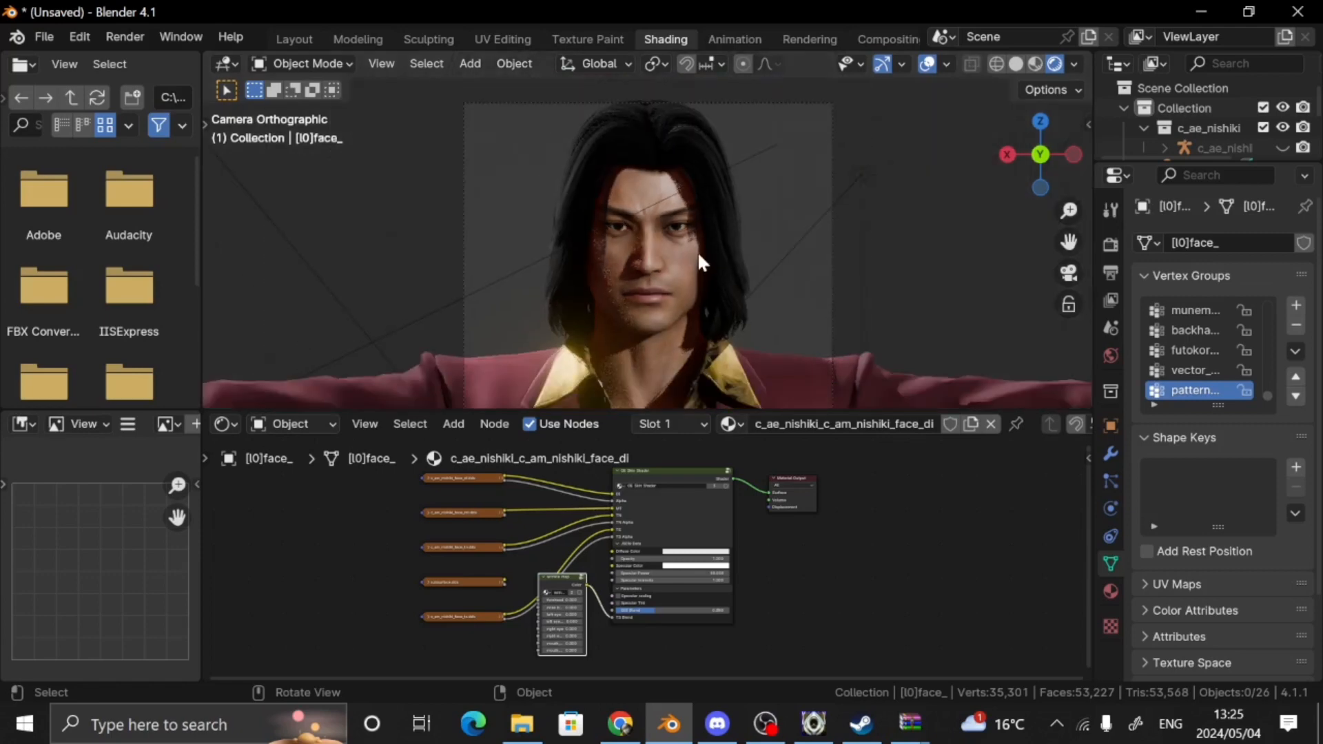
{"action": "left_click", "coordinate": [704, 203]}
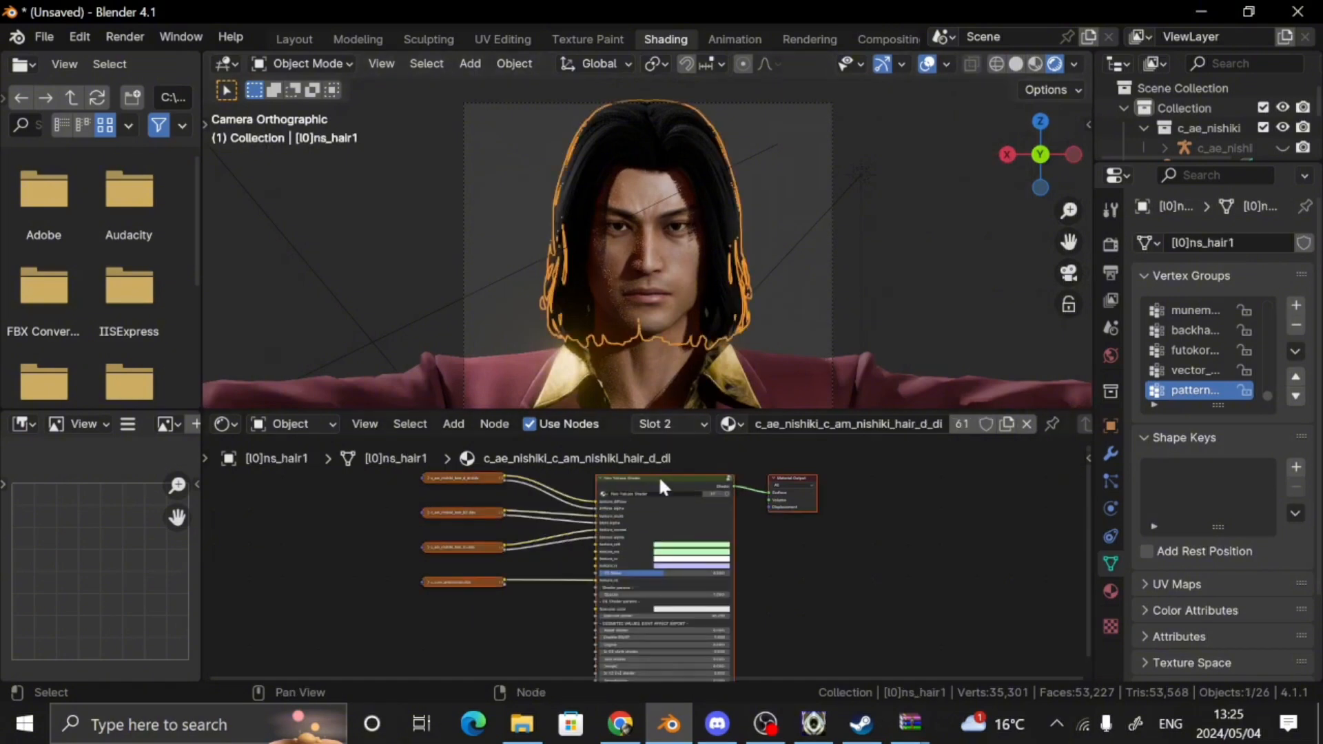
{"action": "key", "text": "ctrl+space"}
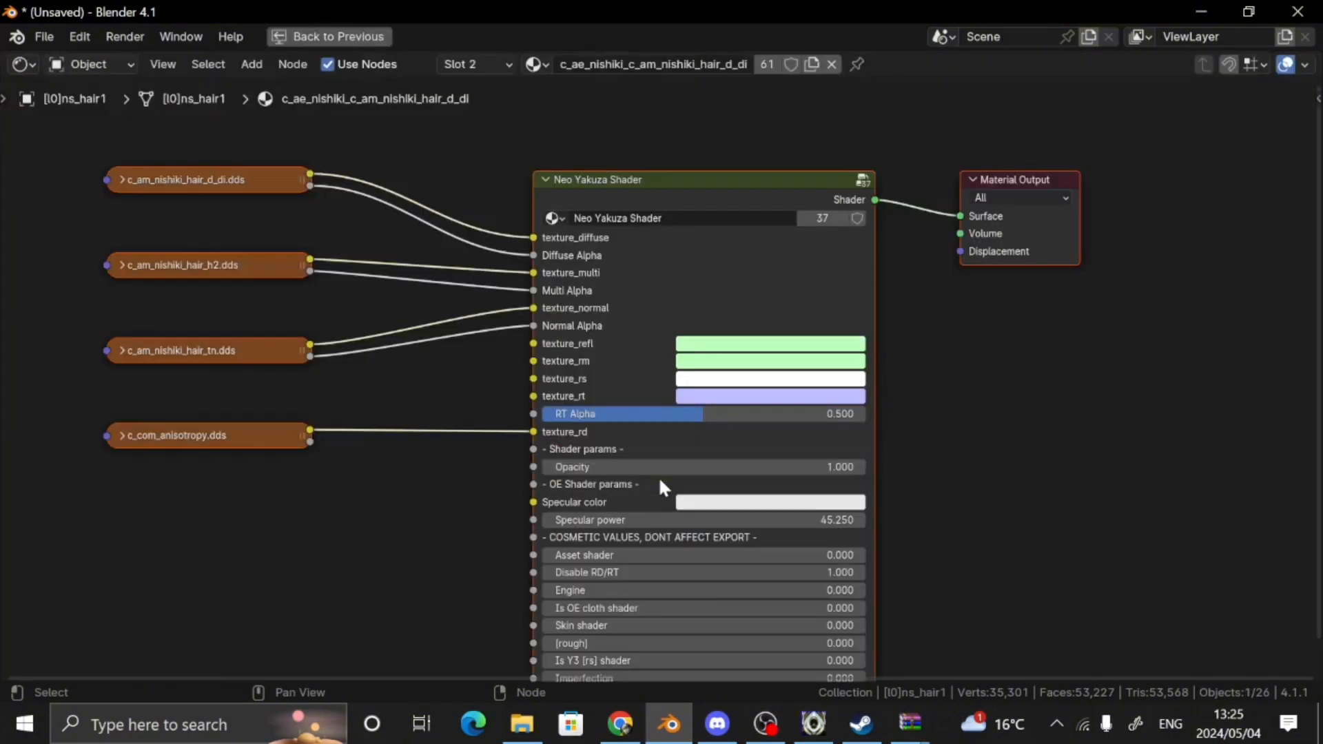
{"action": "left_click", "coordinate": [641, 241]}
{"action": "key", "text": "x"}
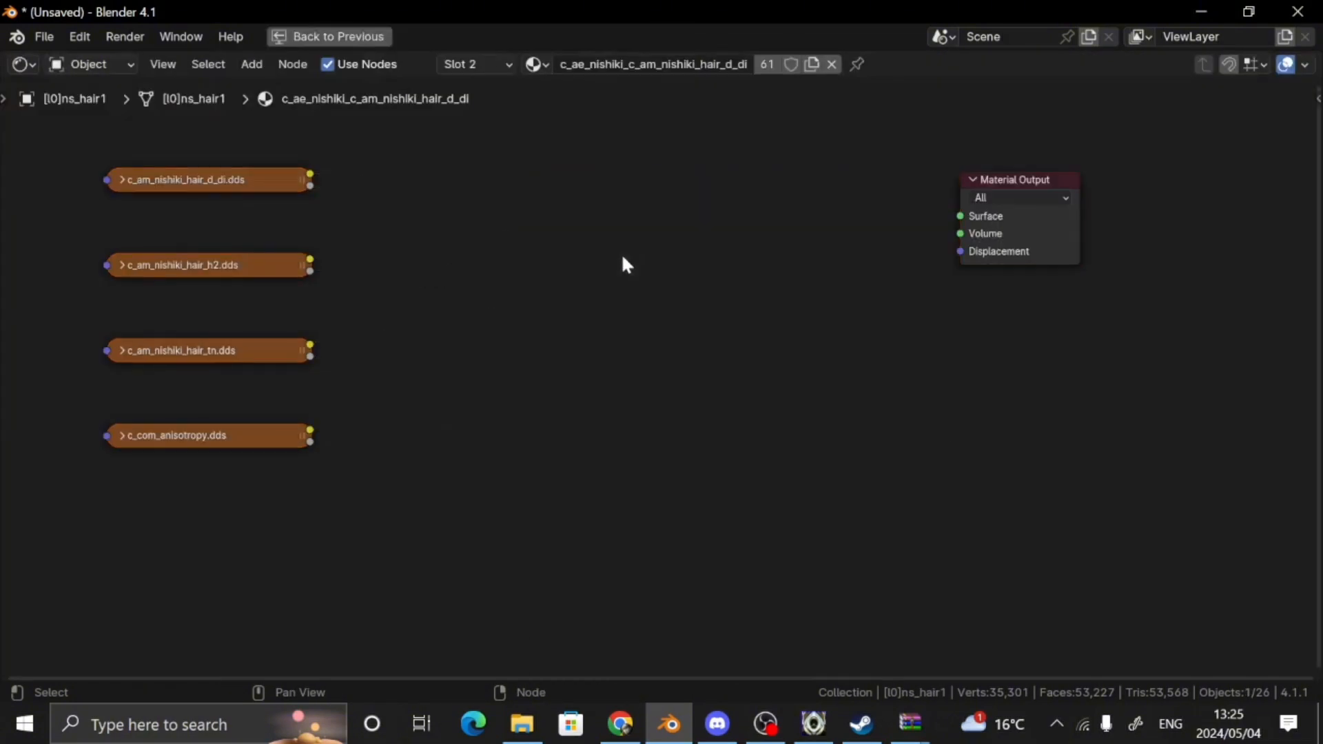
{"action": "key", "text": "shift+a"}
{"action": "mouse_move", "coordinate": [590, 283]}
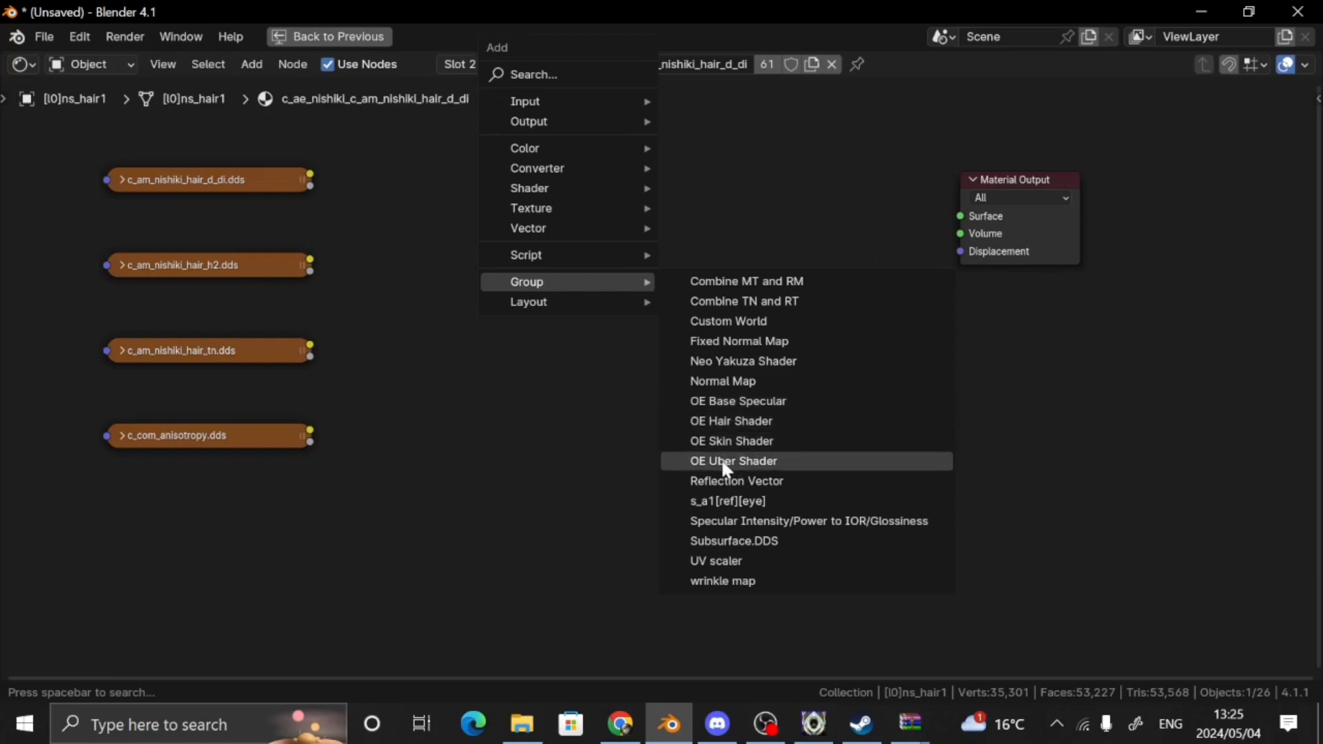
{"action": "left_click", "coordinate": [722, 421]}
{"action": "left_click", "coordinate": [598, 207]}
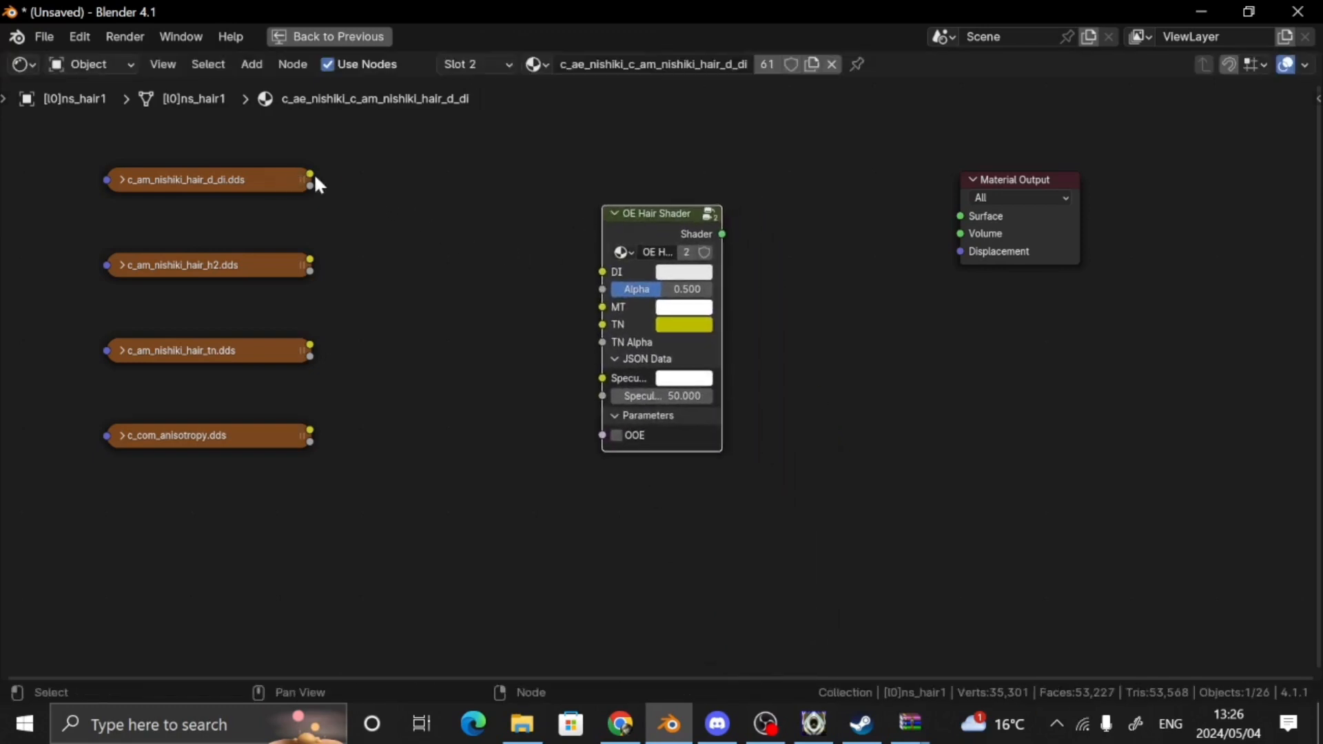
Link the hair's di, h2, tn and anisotropy textures to DI, Alpha, MT, TN, TN Alpha and Specular Color, and Shader to Surface
{"action": "mouse_move", "coordinate": [311, 172]}
{"action": "left_mouse_down"}
{"action": "mouse_move", "coordinate": [623, 237]}
{"action": "mouse_move", "coordinate": [576, 290]}
{"action": "mouse_move", "coordinate": [321, 217]}
{"action": "mouse_move", "coordinate": [311, 186]}
{"action": "left_mouse_up"}
{"action": "left_click_drag", "start_coordinate": [310, 259], "coordinate": [598, 349]}
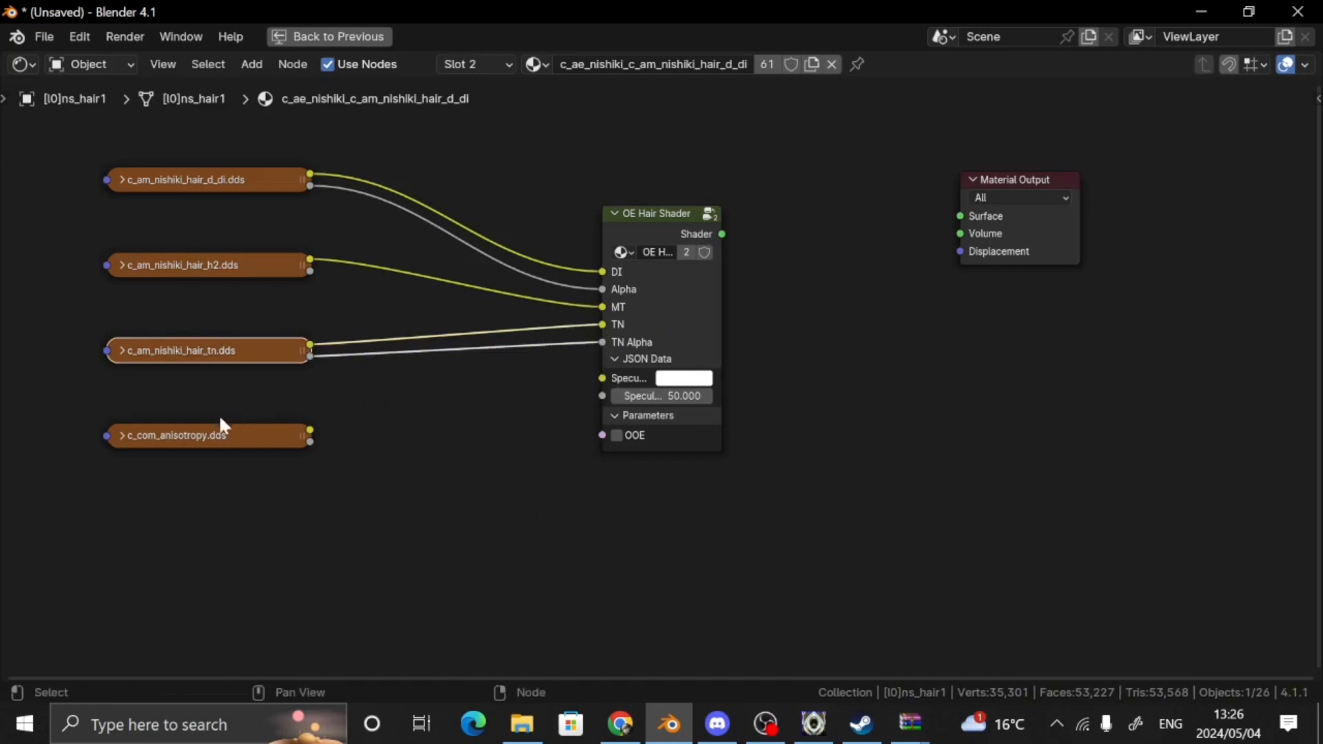
{"action": "left_click_drag", "start_coordinate": [310, 431], "coordinate": [602, 379]}
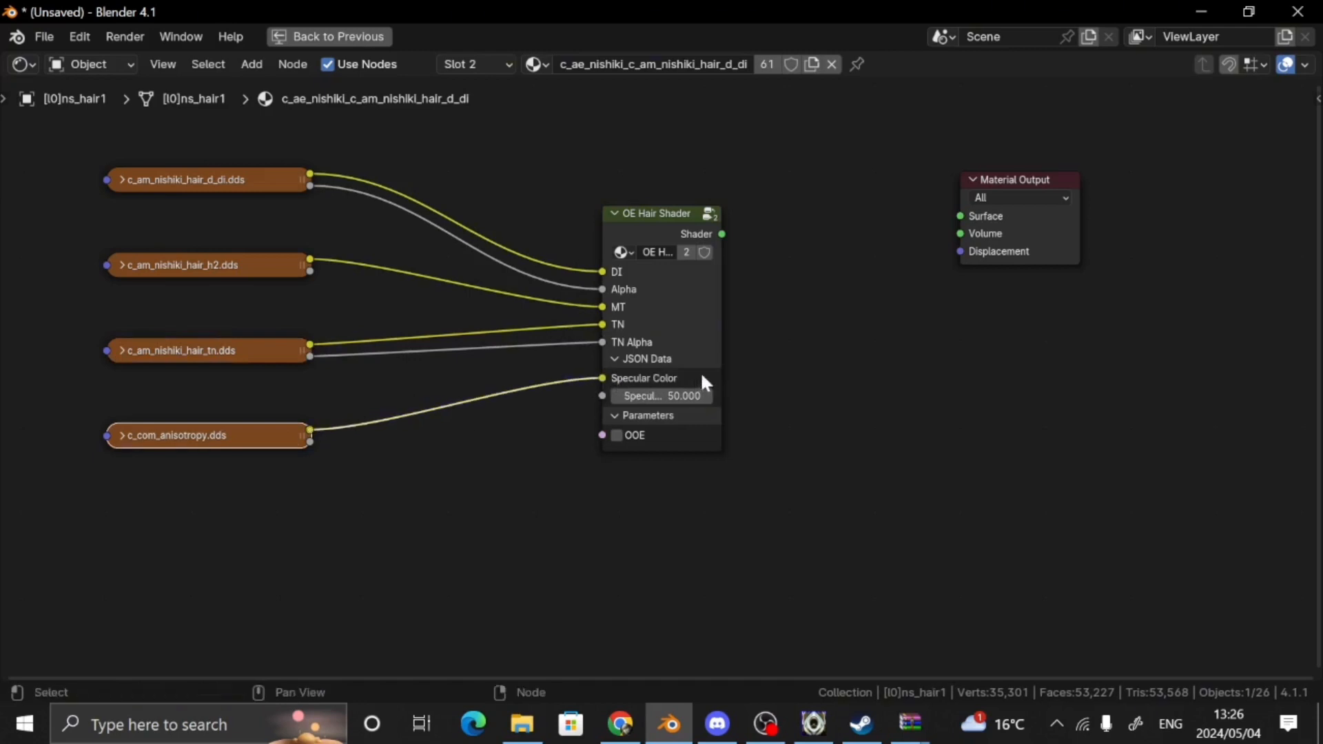
{"action": "left_click_drag", "start_coordinate": [721, 234], "coordinate": [953, 209]}
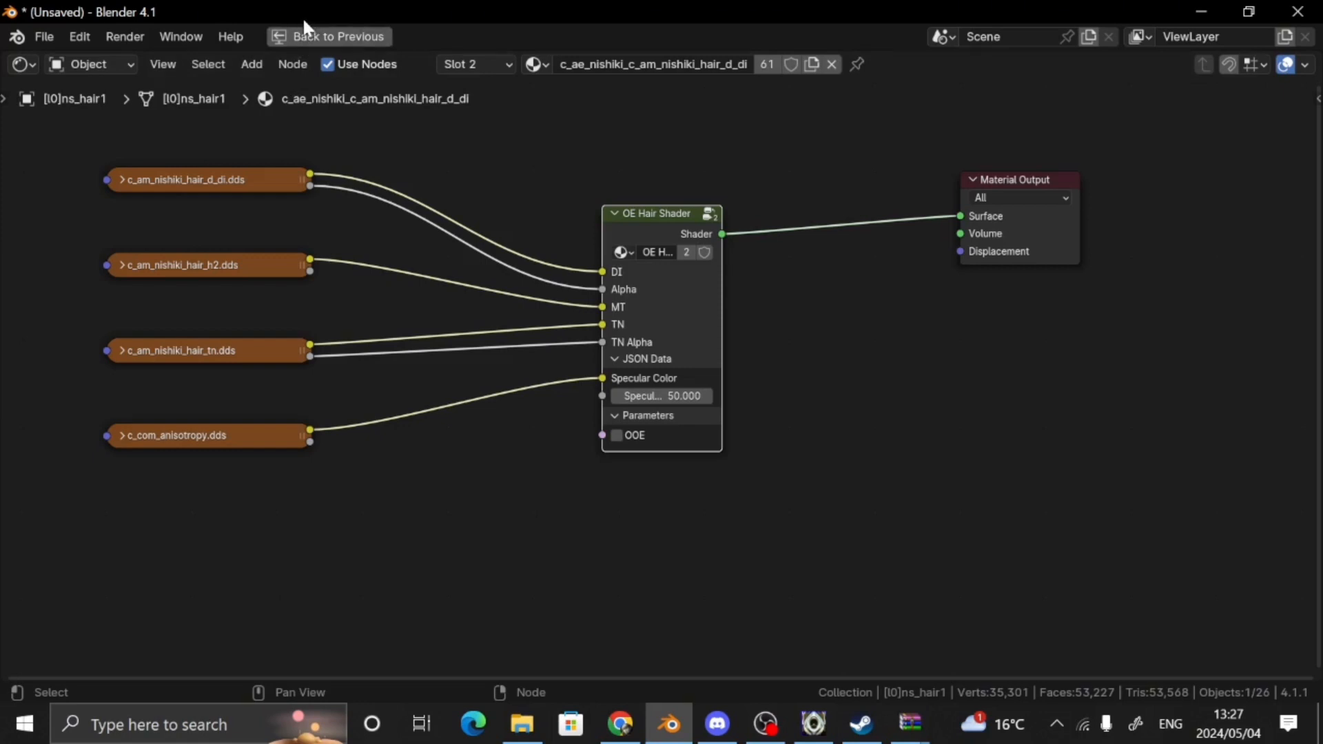
{"action": "left_click", "coordinate": [125, 729]}
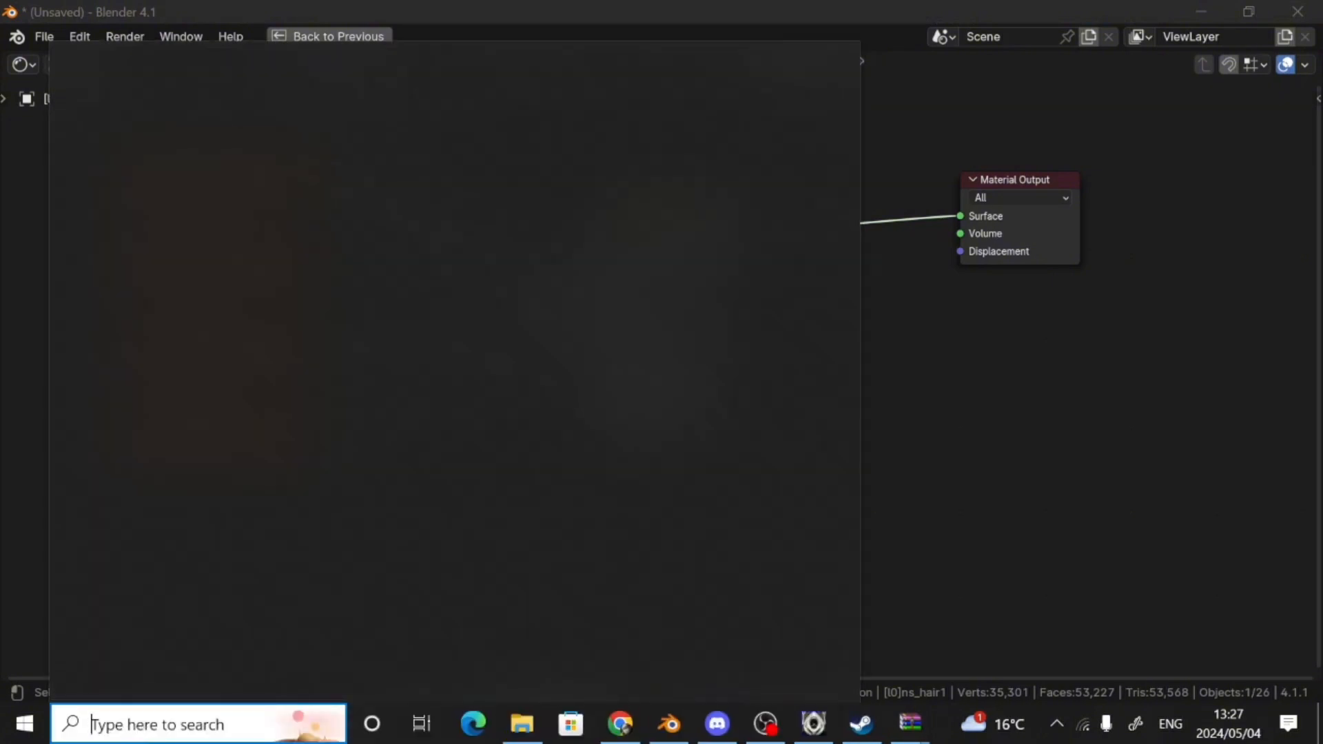
{"action": "left_click", "coordinate": [887, 295]}
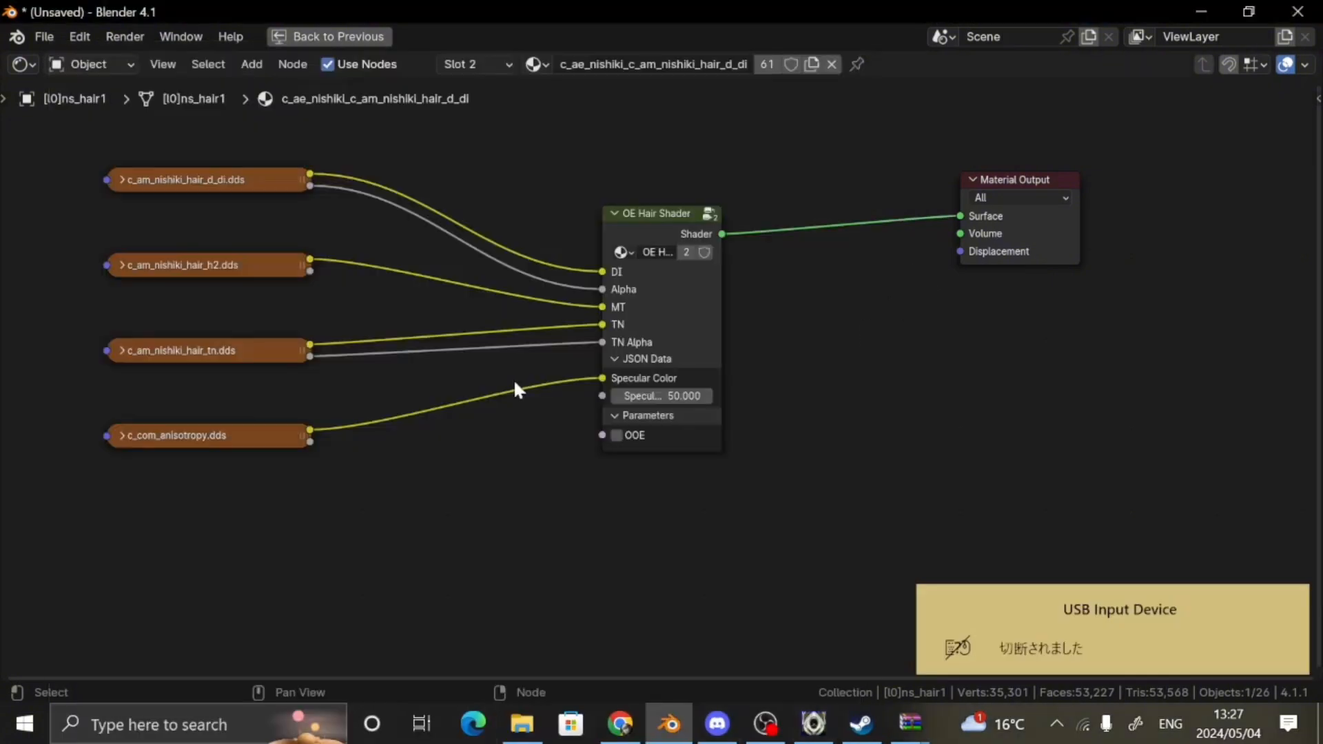
Disconnect the anisotropy texture from the OE Hair Shader's Specular Color and check the character's reference image in Chrome
{"action": "left_click", "coordinate": [315, 38]}
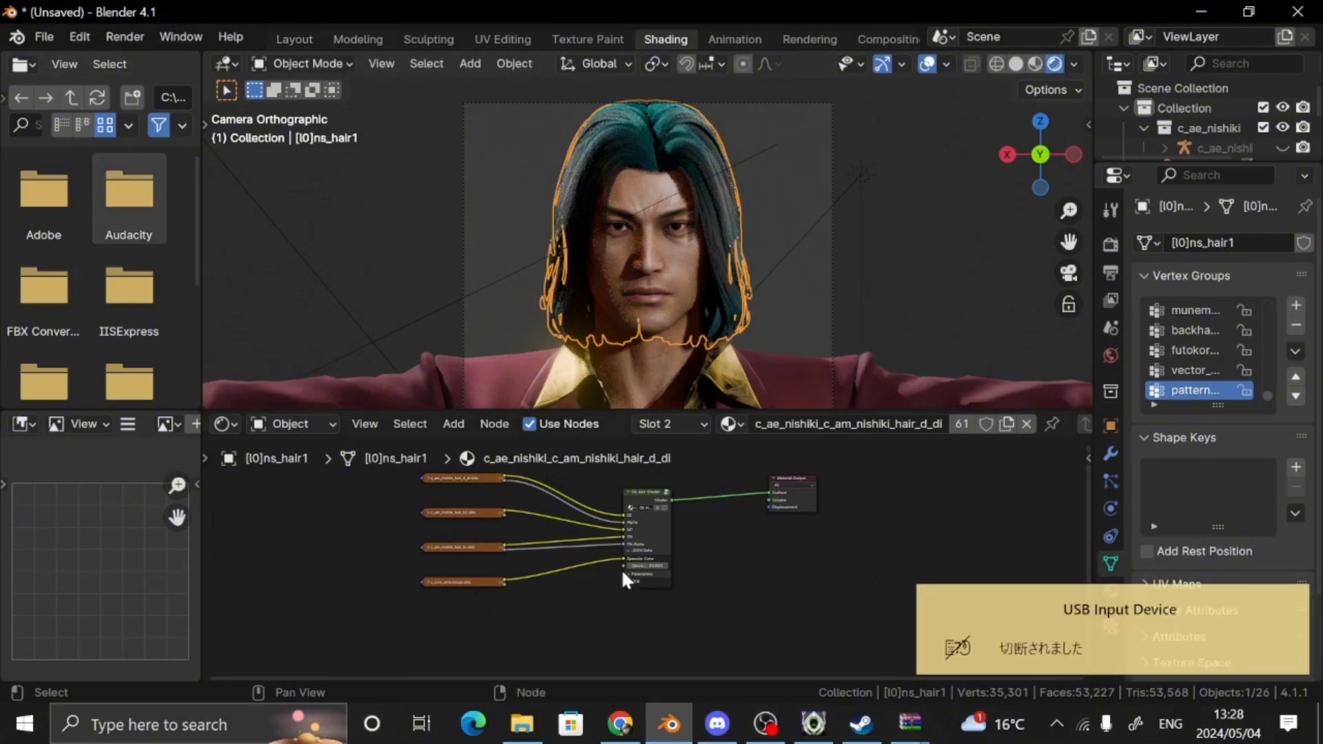
{"action": "left_click_drag", "start_coordinate": [622, 554], "coordinate": [600, 564]}
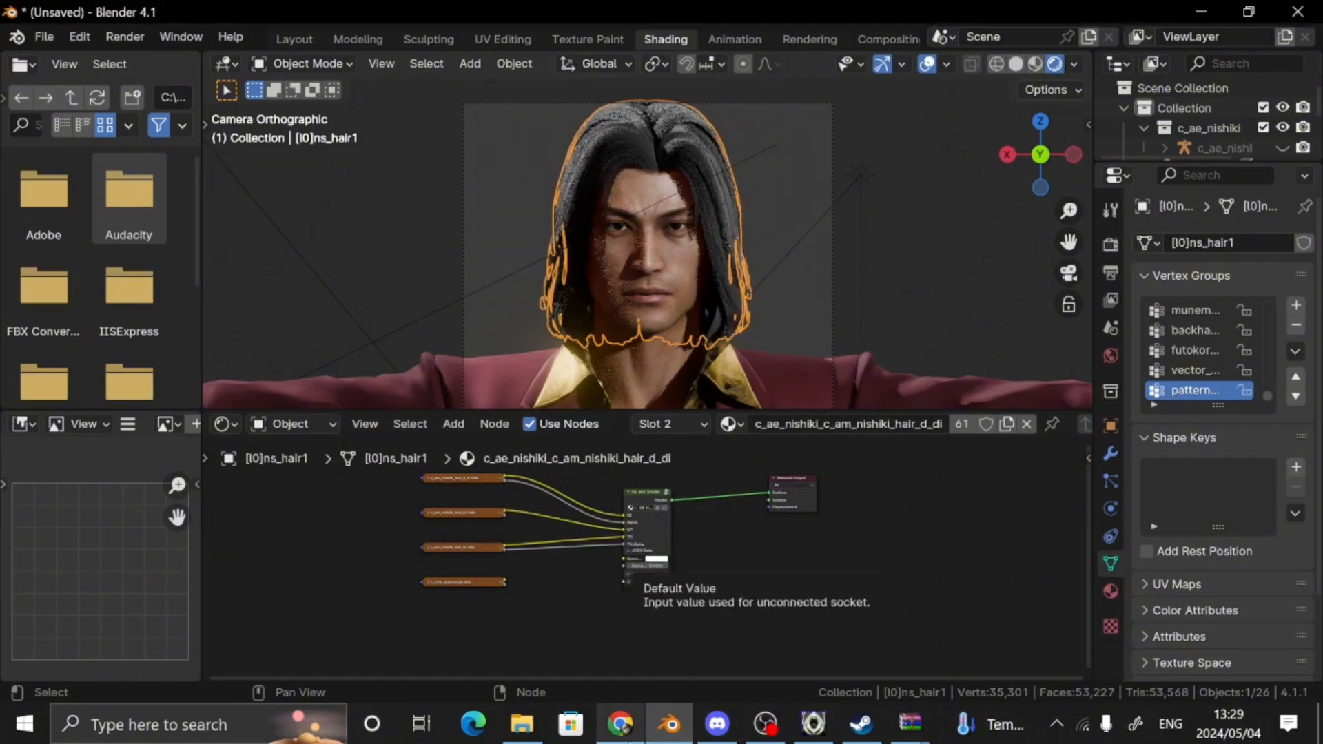
{"action": "left_click", "coordinate": [618, 736]}
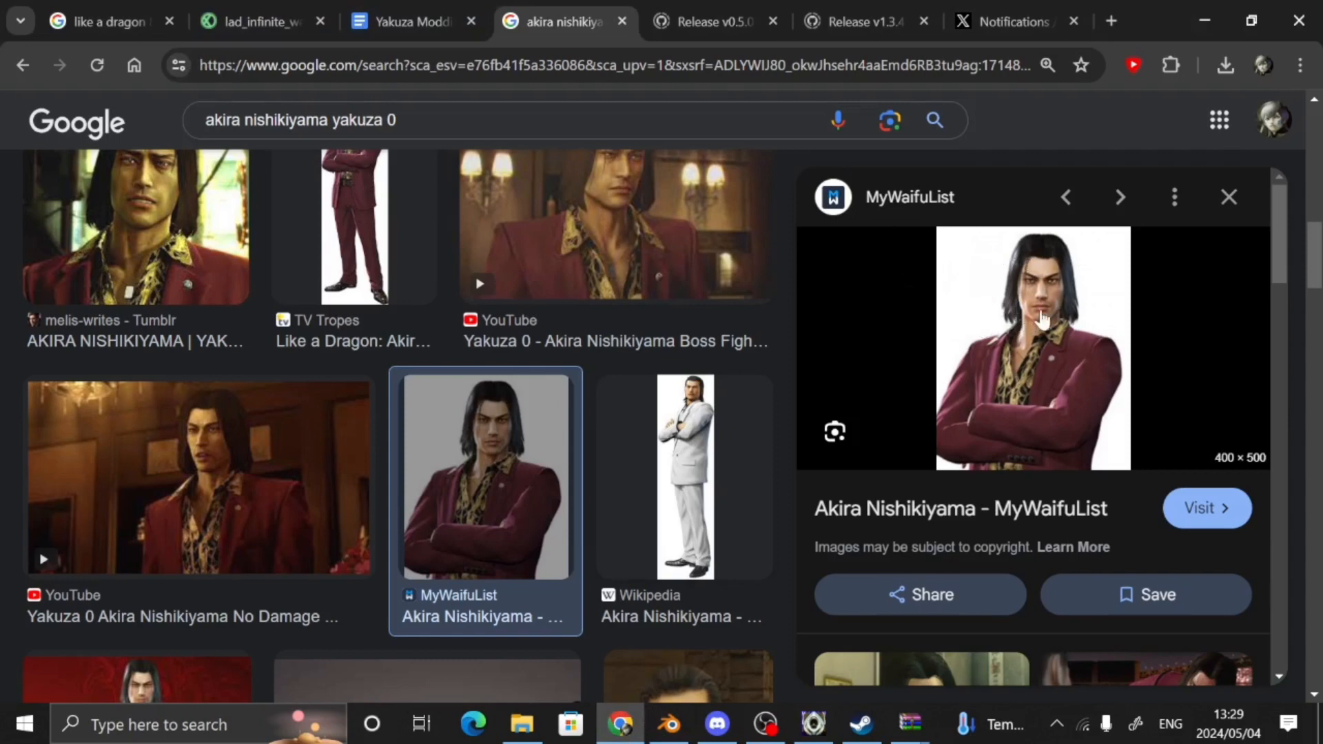
{"action": "left_click", "coordinate": [671, 724]}
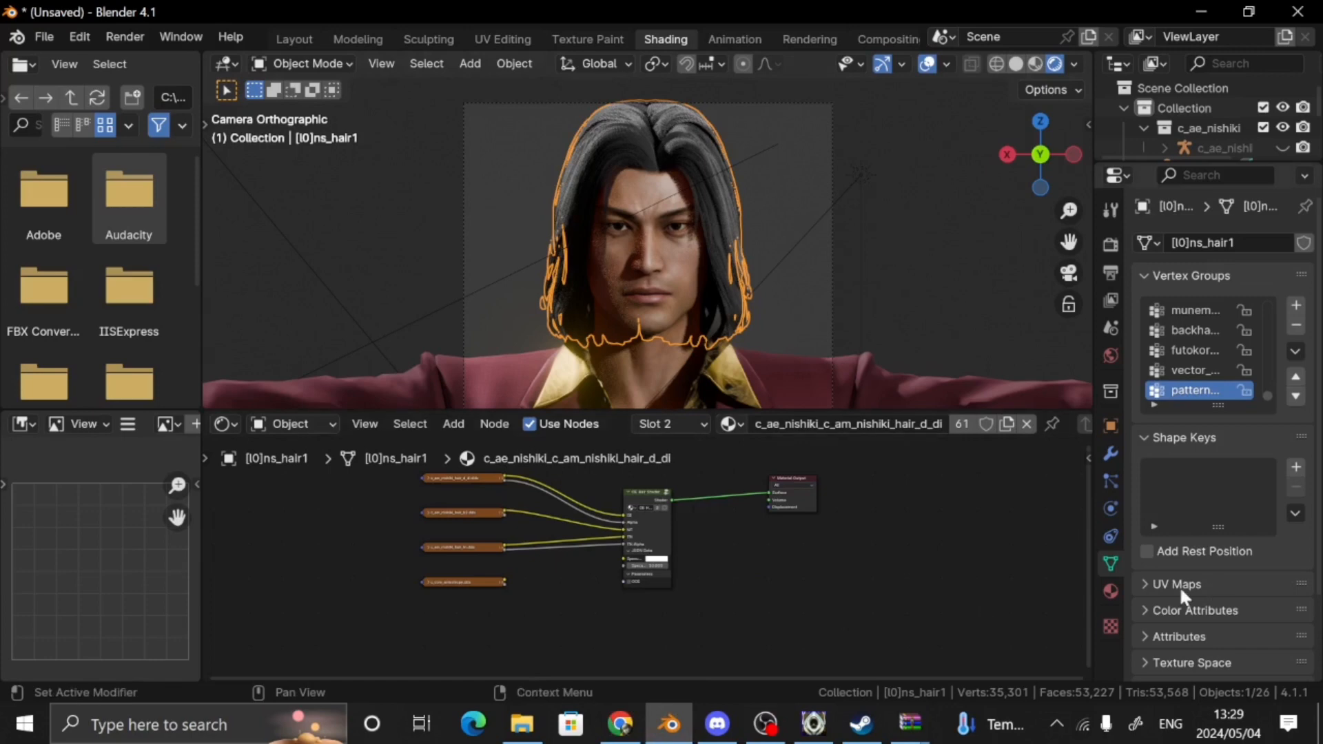
Try Specular Power values of 185.70 and 25 on the hair material's OE Hair Shader
{"action": "left_click", "coordinate": [1109, 592]}
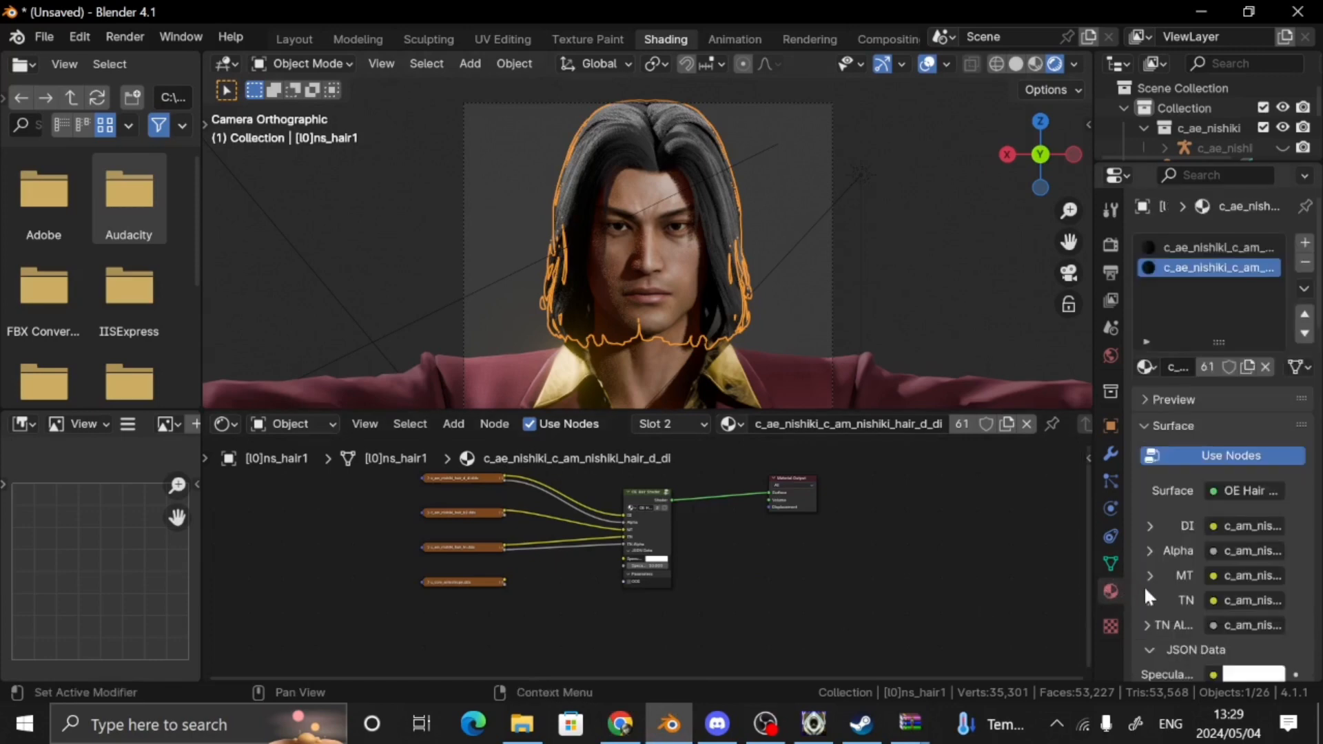
{"action": "scroll", "coordinate": [1147, 587], "scroll_direction": "down", "scroll_amount": 4}
{"action": "mouse_move", "coordinate": [1230, 569]}
{"action": "left_mouse_down"}
{"action": "mouse_move", "coordinate": [1321, 569]}
{"action": "mouse_move", "coordinate": [1255, 576]}
{"action": "left_mouse_up"}
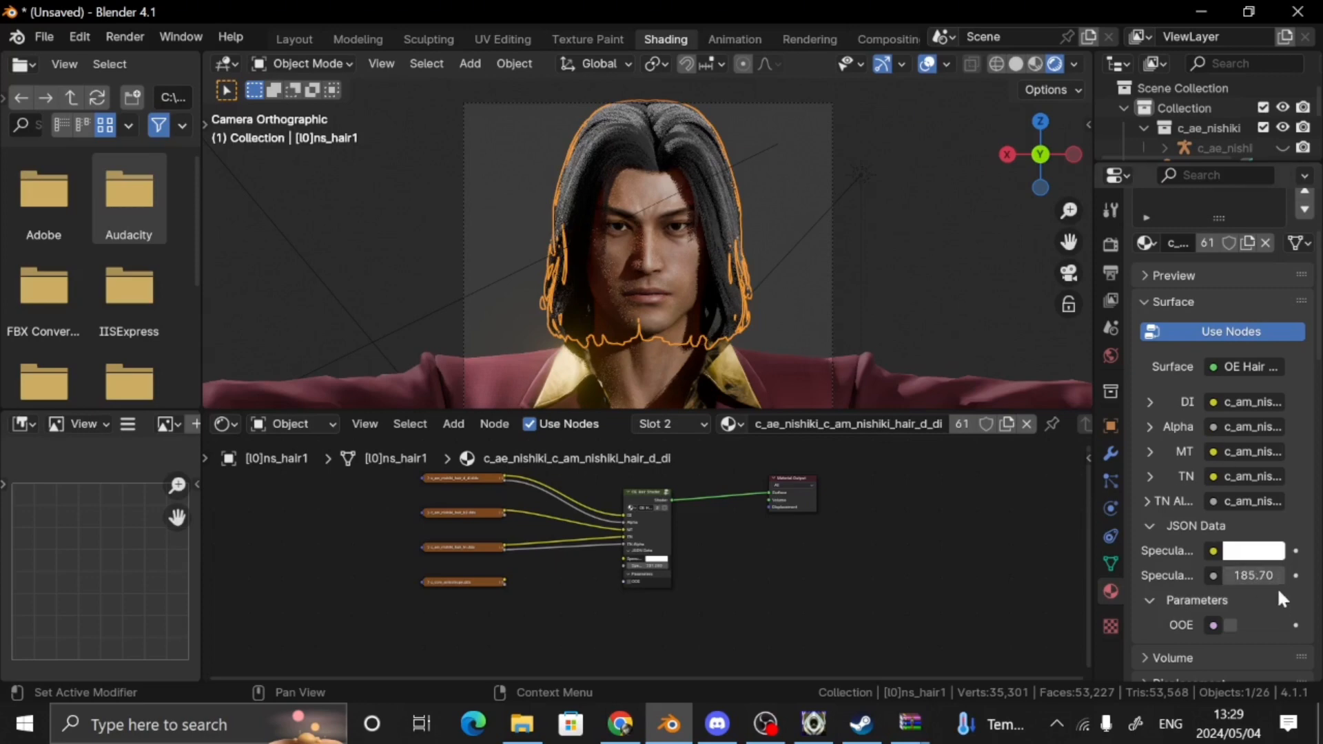
{"action": "left_click", "coordinate": [1249, 572]}
{"action": "type", "text": "25"}
Try the hair material's Specular Power at 0, reset it to 50, and deselect the hair mesh
{"action": "scroll", "coordinate": [780, 233], "scroll_direction": "up", "scroll_amount": 3}
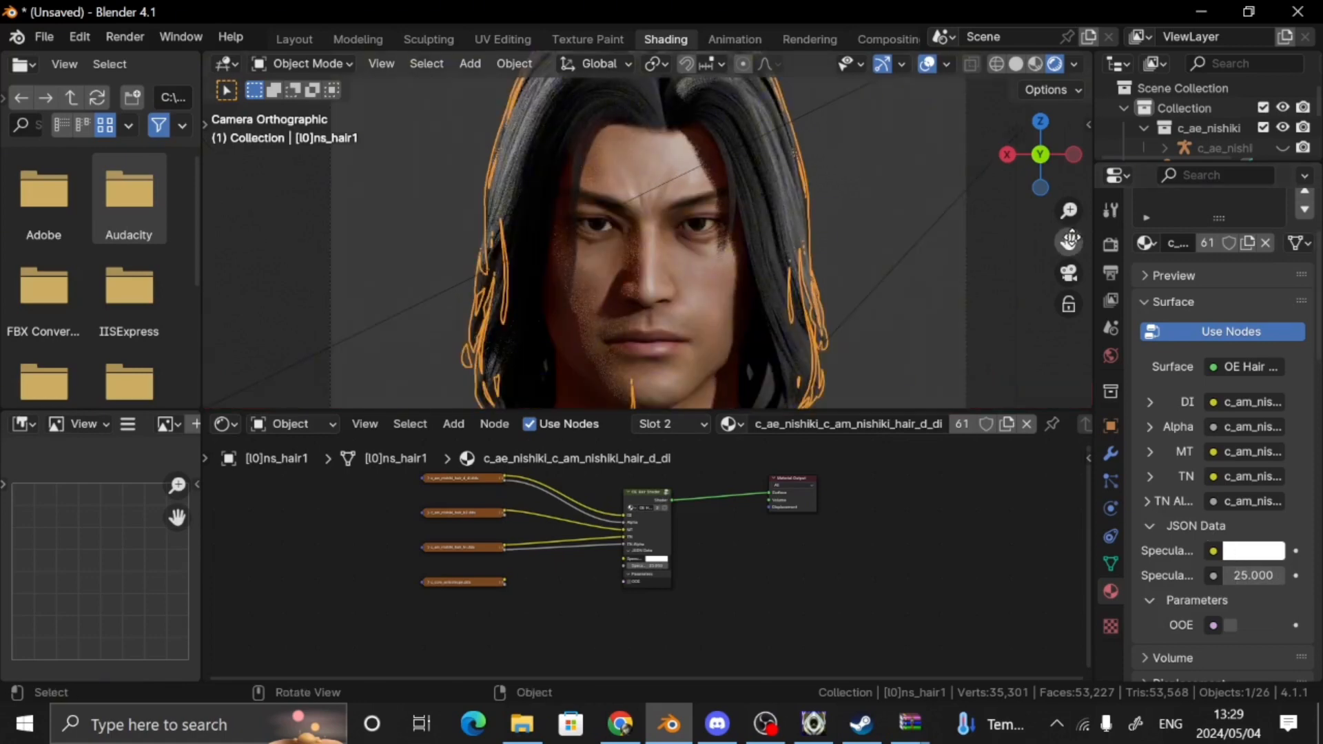
{"action": "left_click_drag", "start_coordinate": [1070, 239], "coordinate": [1071, 363]}
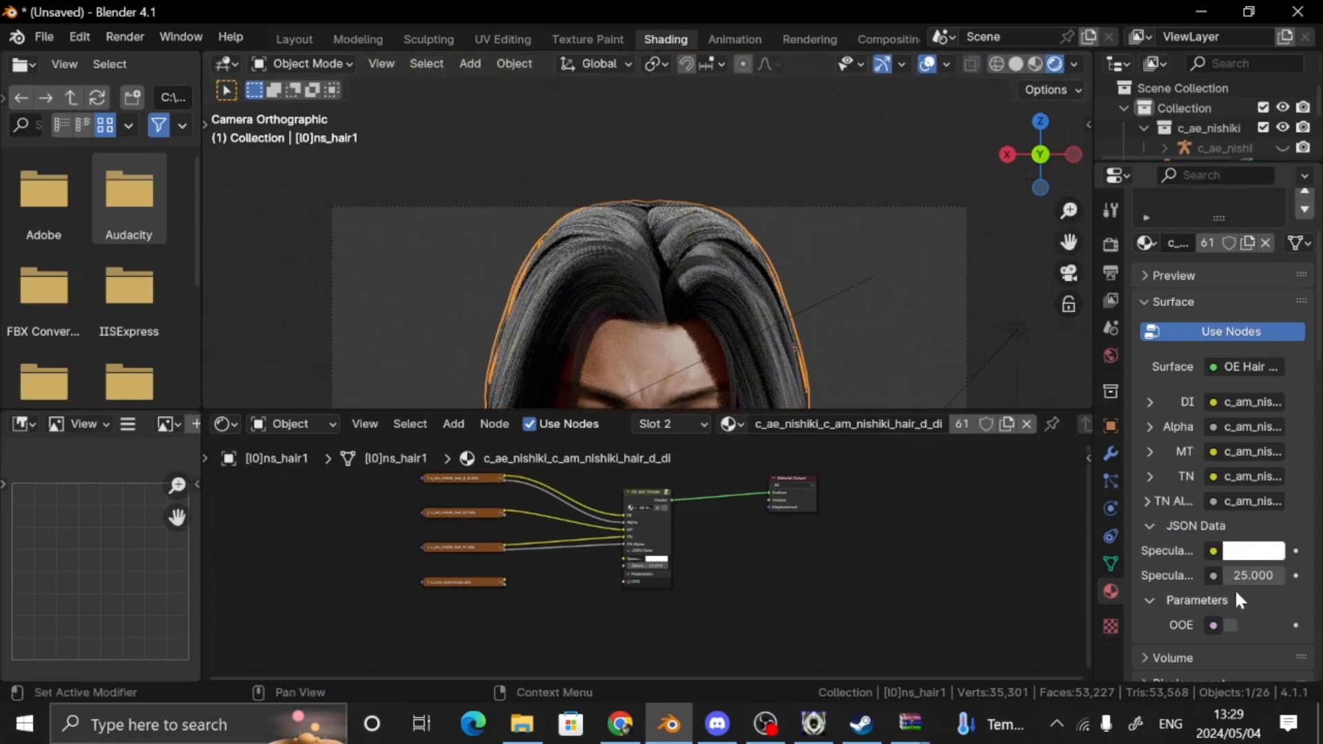
{"action": "left_click_drag", "start_coordinate": [1243, 575], "coordinate": [1322, 576]}
{"action": "left_click_drag", "start_coordinate": [1248, 576], "coordinate": [1171, 576]}
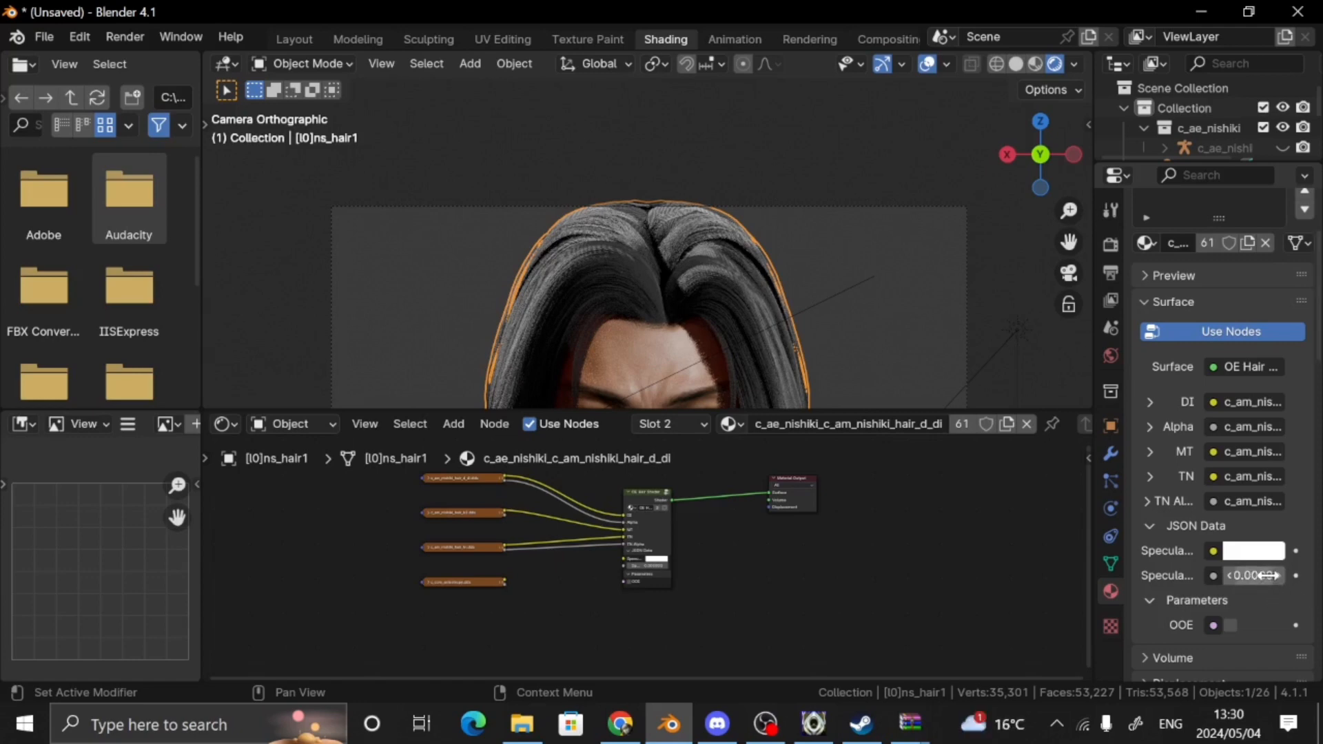
{"action": "left_click", "coordinate": [1268, 577]}
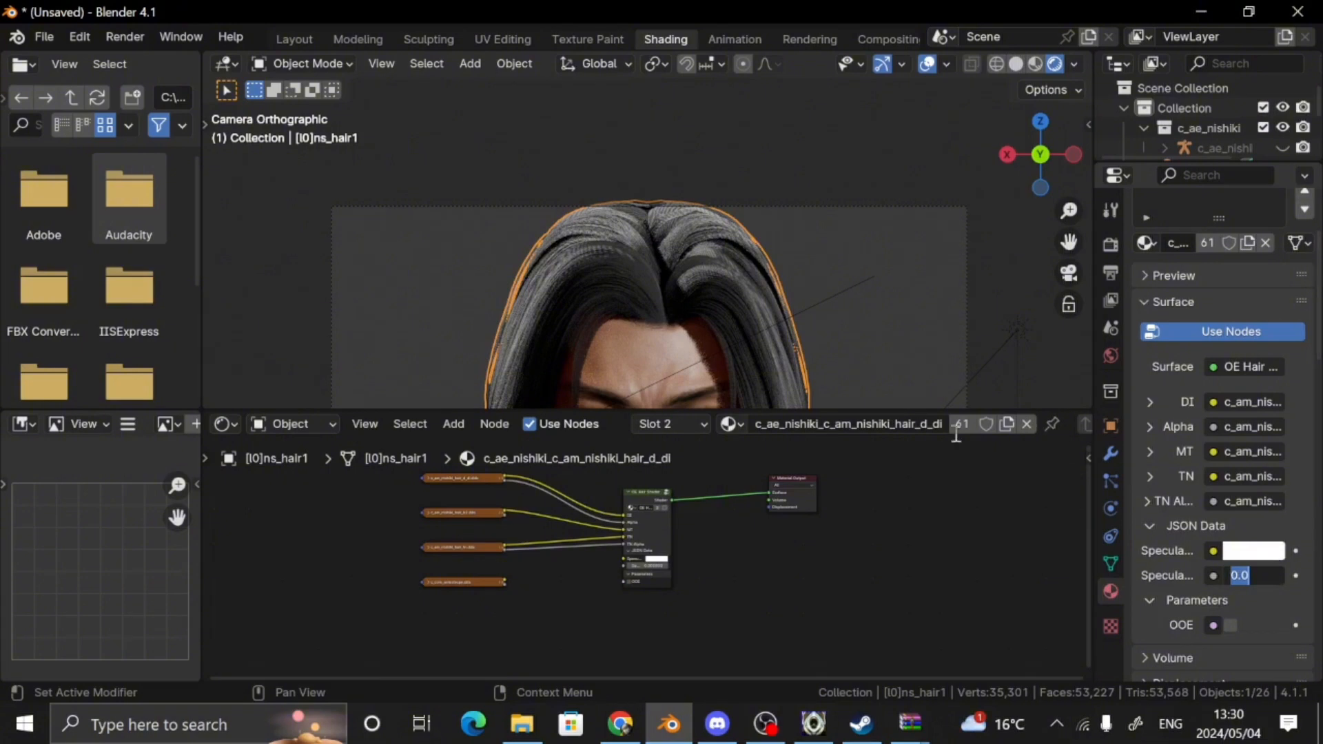
{"action": "left_click", "coordinate": [457, 505]}
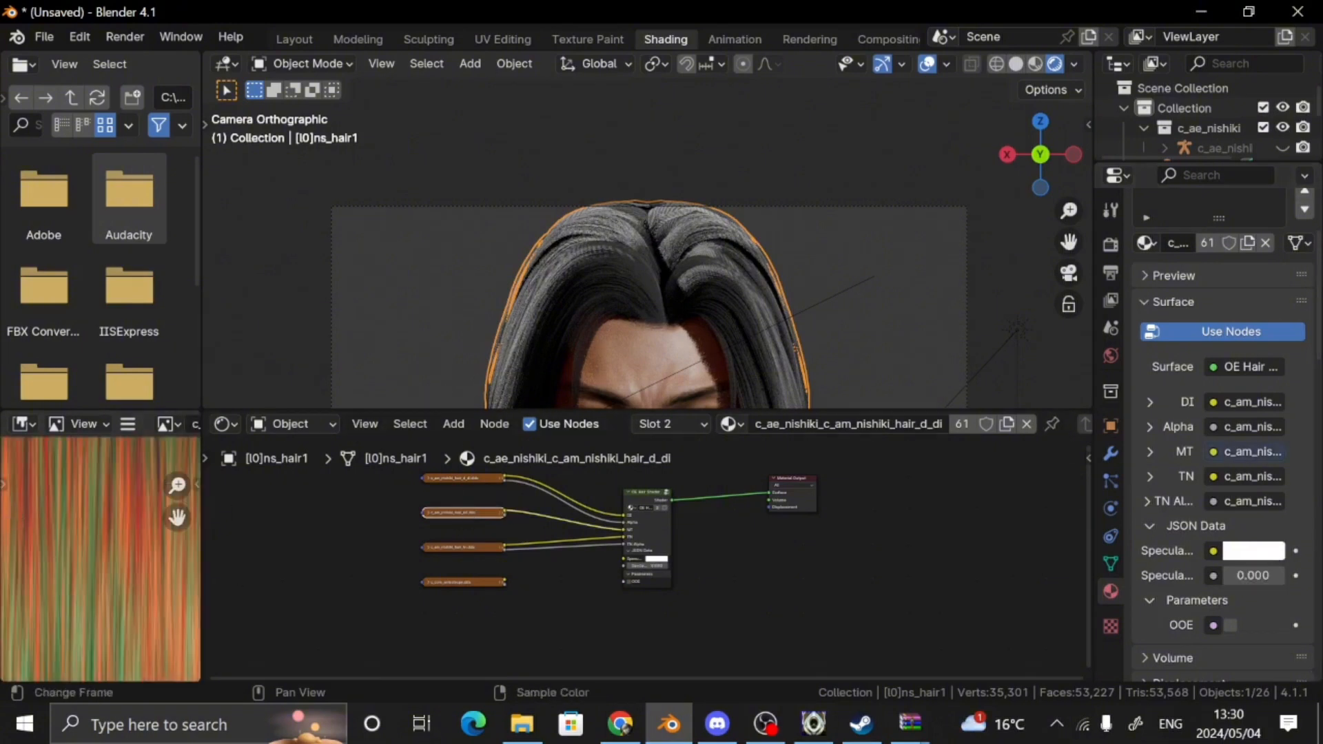
{"action": "left_click", "coordinate": [1249, 572]}
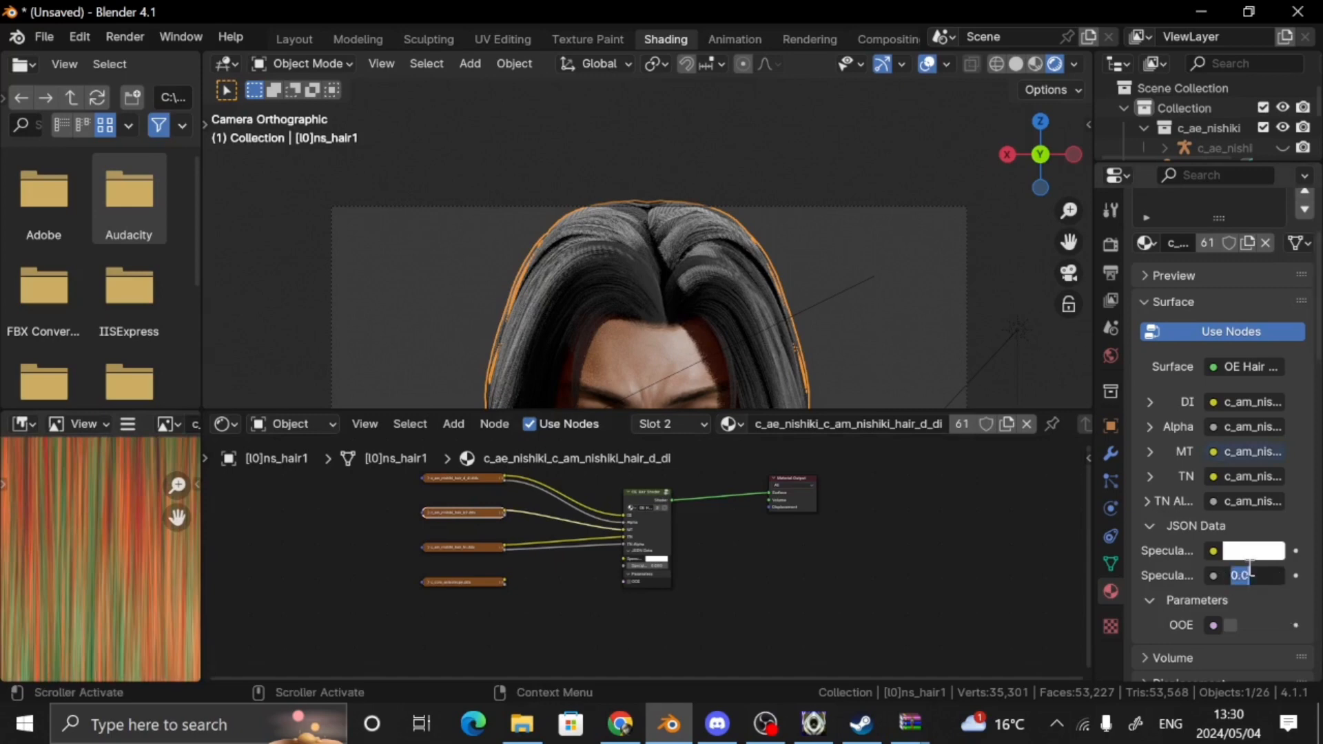
{"action": "type", "text": "50"}
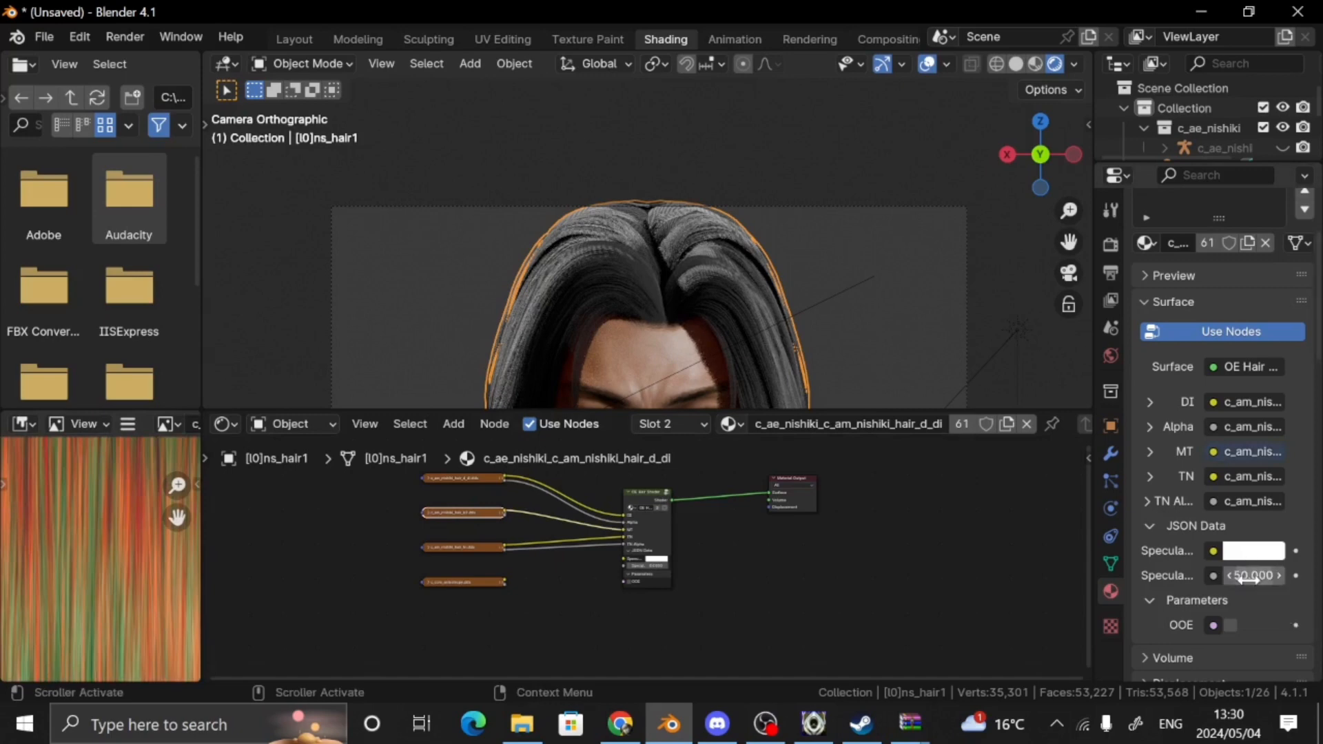
{"action": "scroll", "coordinate": [921, 201], "scroll_direction": "down", "scroll_amount": 5}
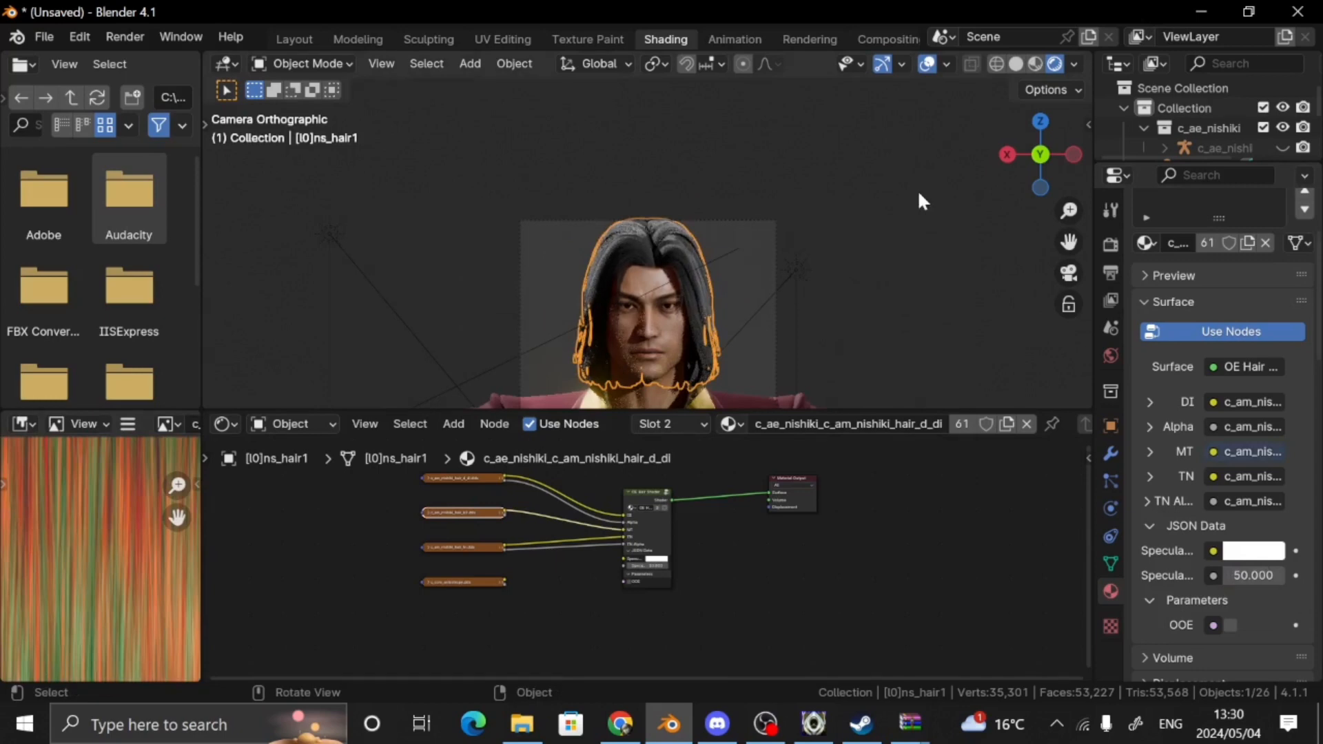
{"action": "left_click", "coordinate": [899, 256]}
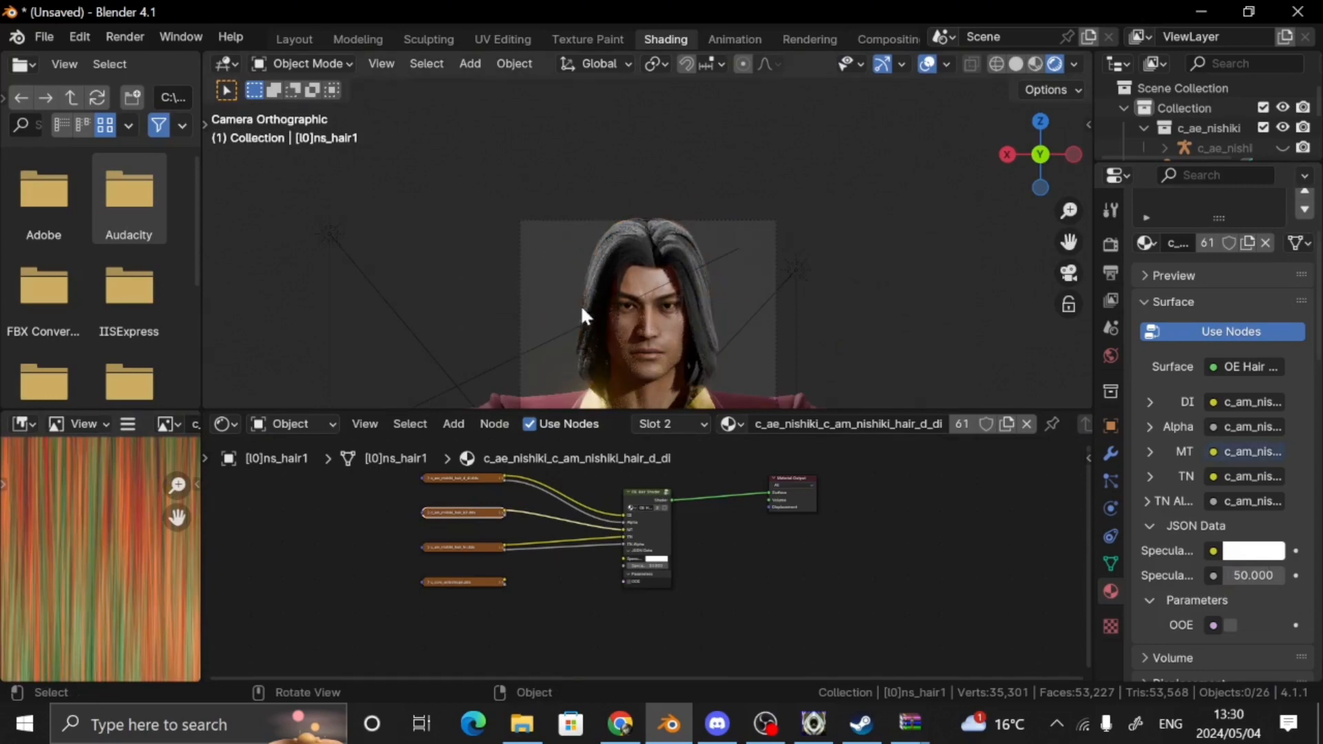
Select the jacket and add an OE Uber Shader group node beside the Material Output in its suit material
{"action": "scroll", "coordinate": [671, 299], "scroll_direction": "up", "scroll_amount": 3}
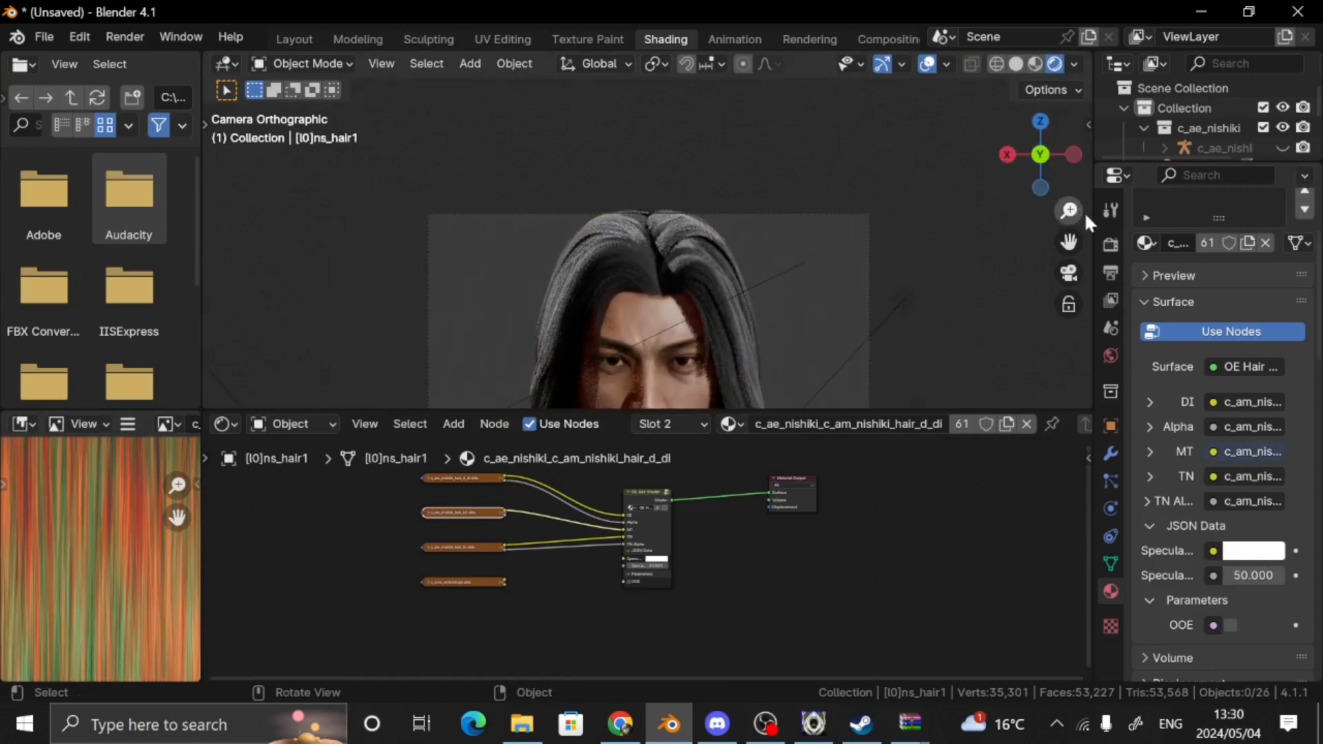
{"action": "left_click_drag", "start_coordinate": [1069, 242], "coordinate": [1091, 127]}
{"action": "scroll", "coordinate": [958, 344], "scroll_direction": "down", "scroll_amount": 4}
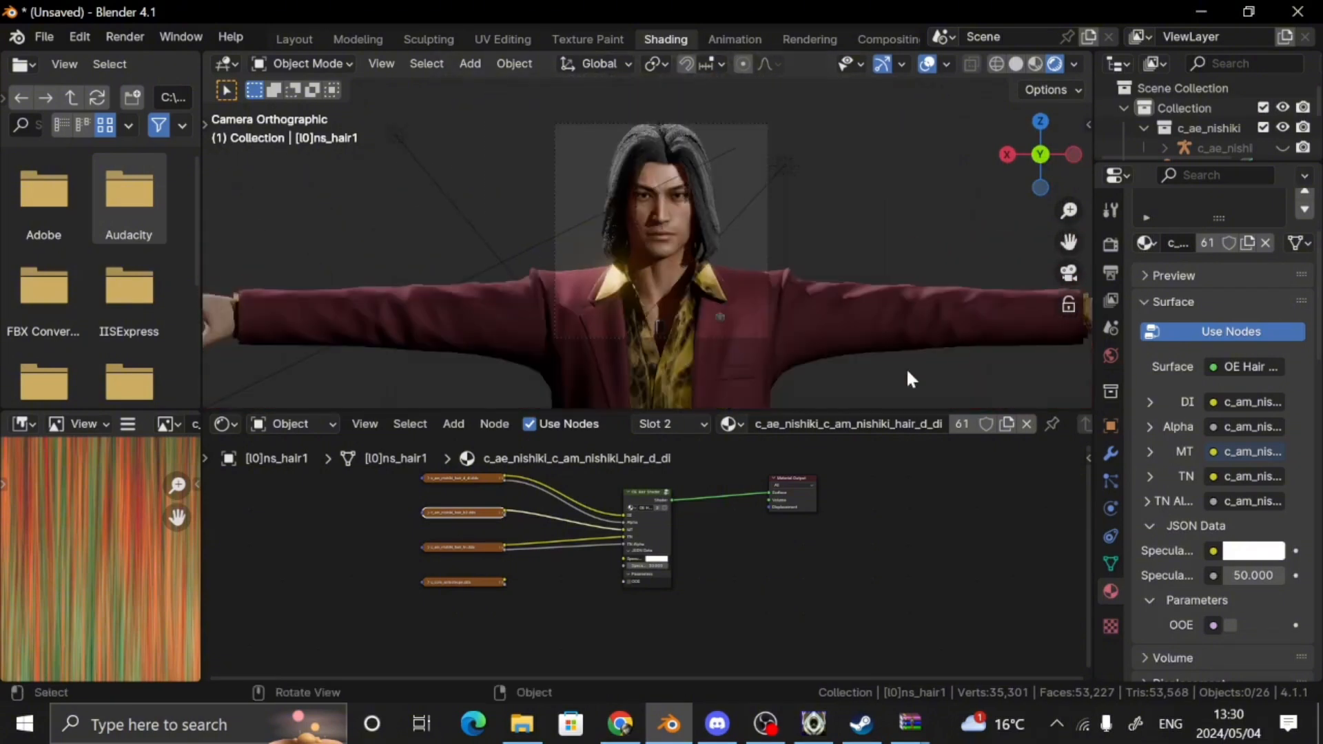
{"action": "left_click", "coordinate": [824, 308]}
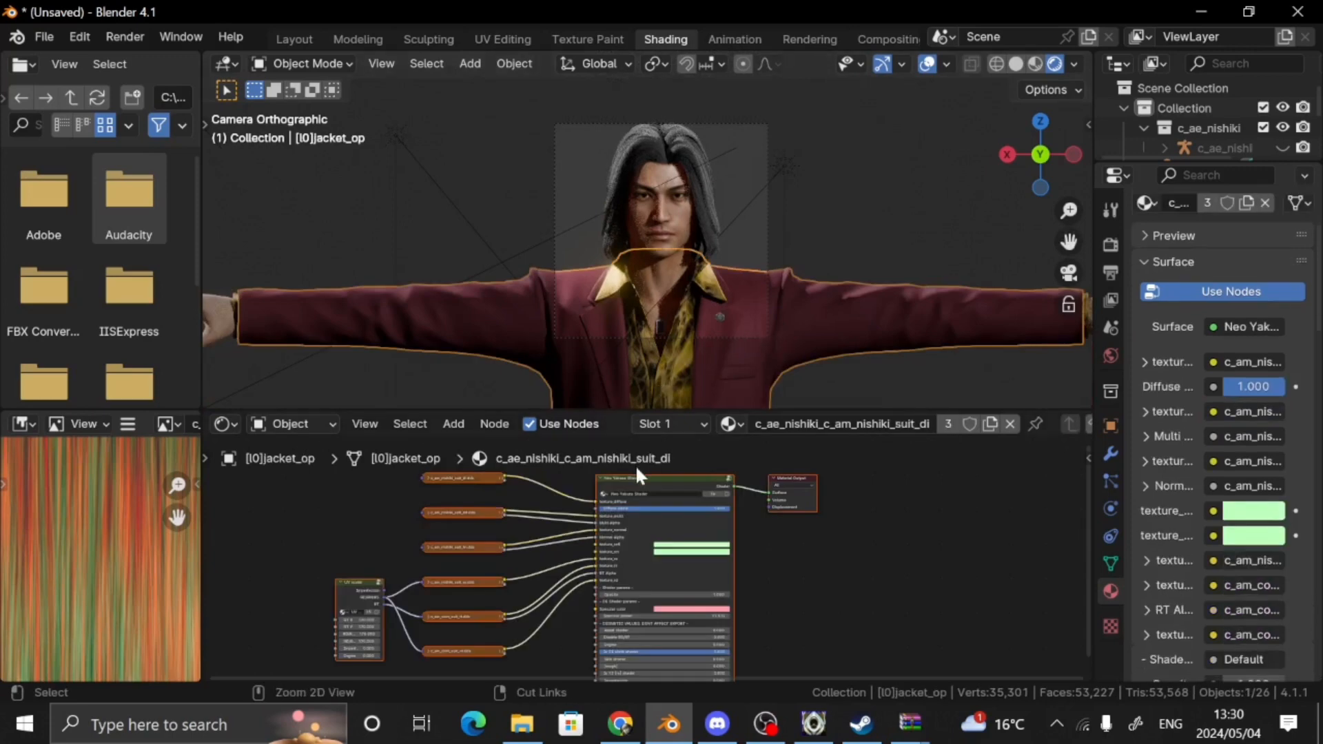
{"action": "key", "text": "ctrl+space"}
{"action": "scroll", "coordinate": [635, 467], "scroll_direction": "up", "scroll_amount": 4}
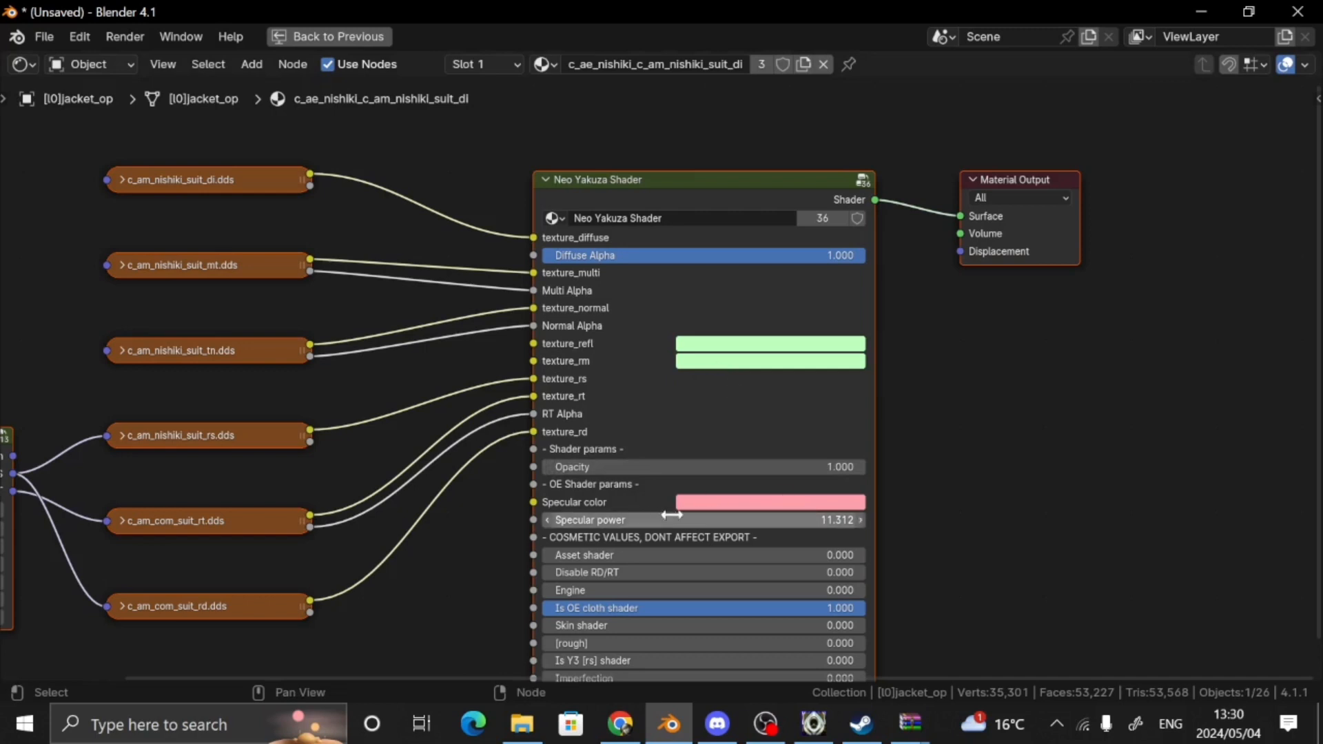
{"action": "key", "text": "shift+a"}
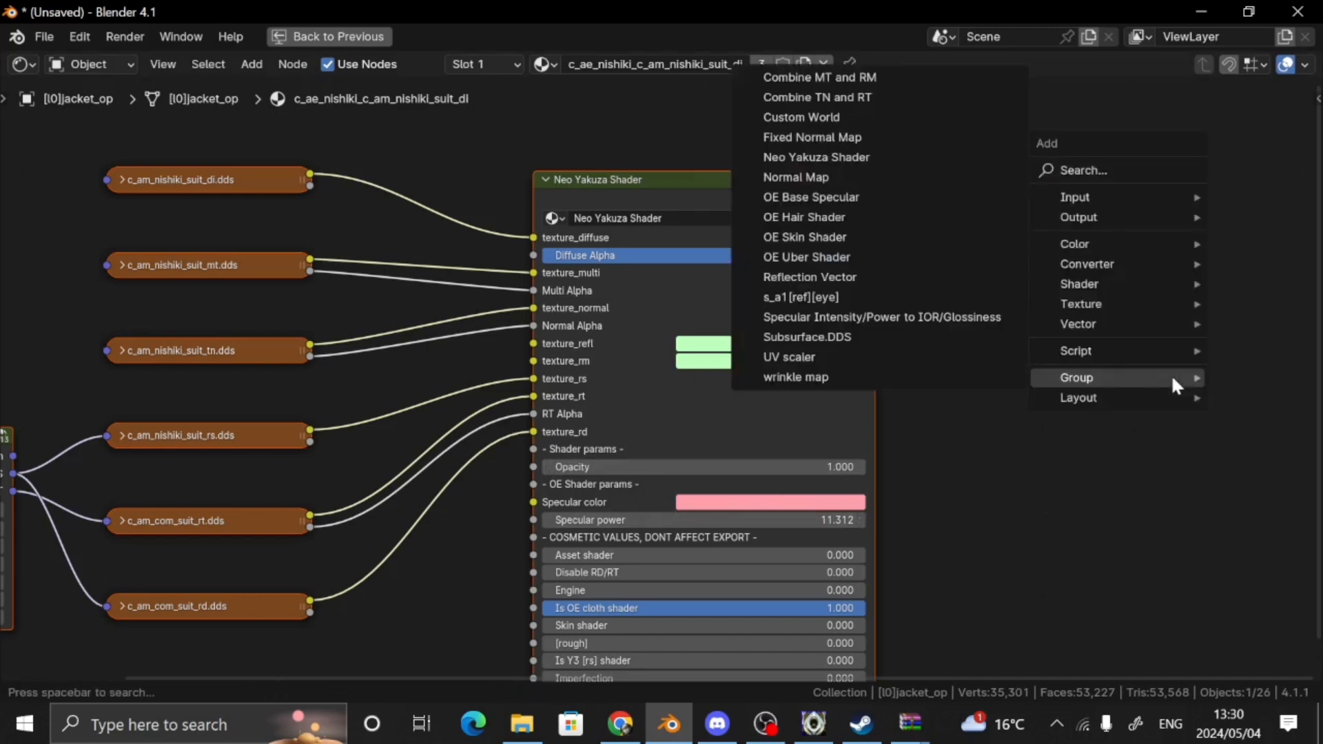
{"action": "left_click", "coordinate": [915, 256]}
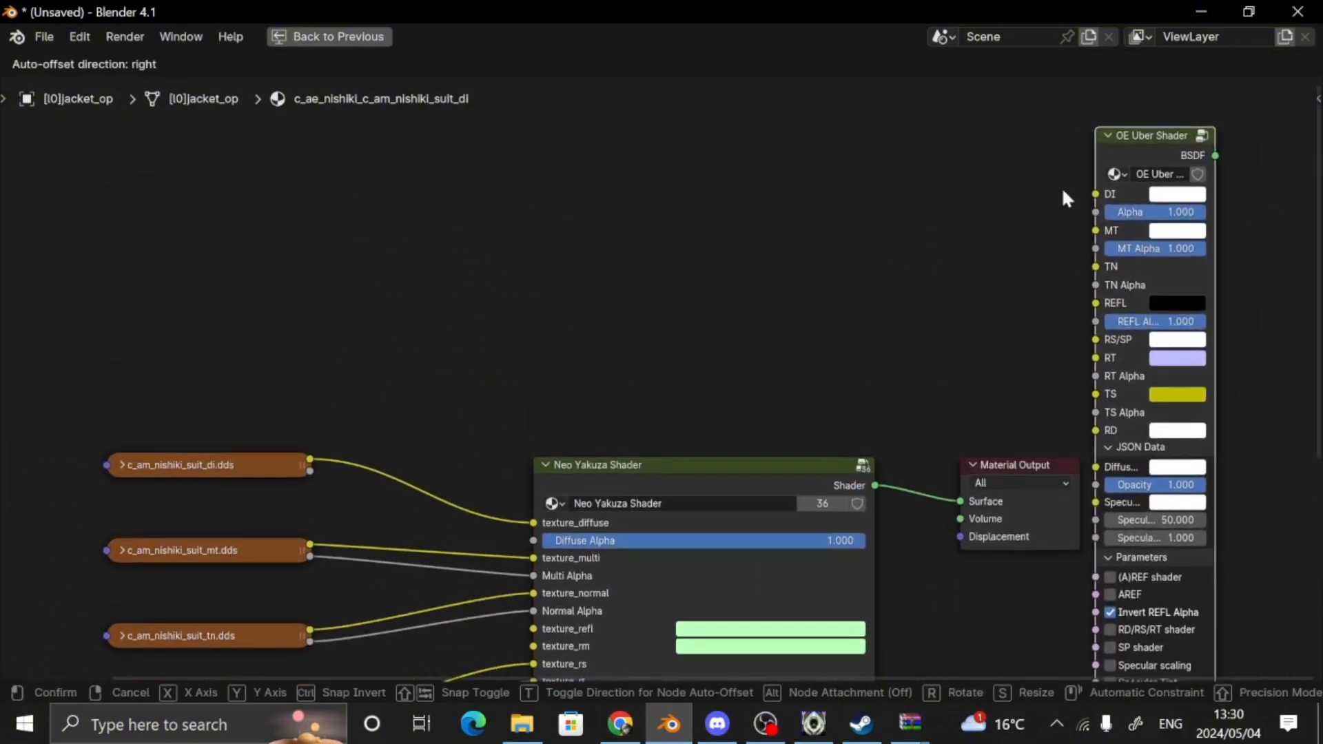
{"action": "left_click", "coordinate": [1091, 133]}
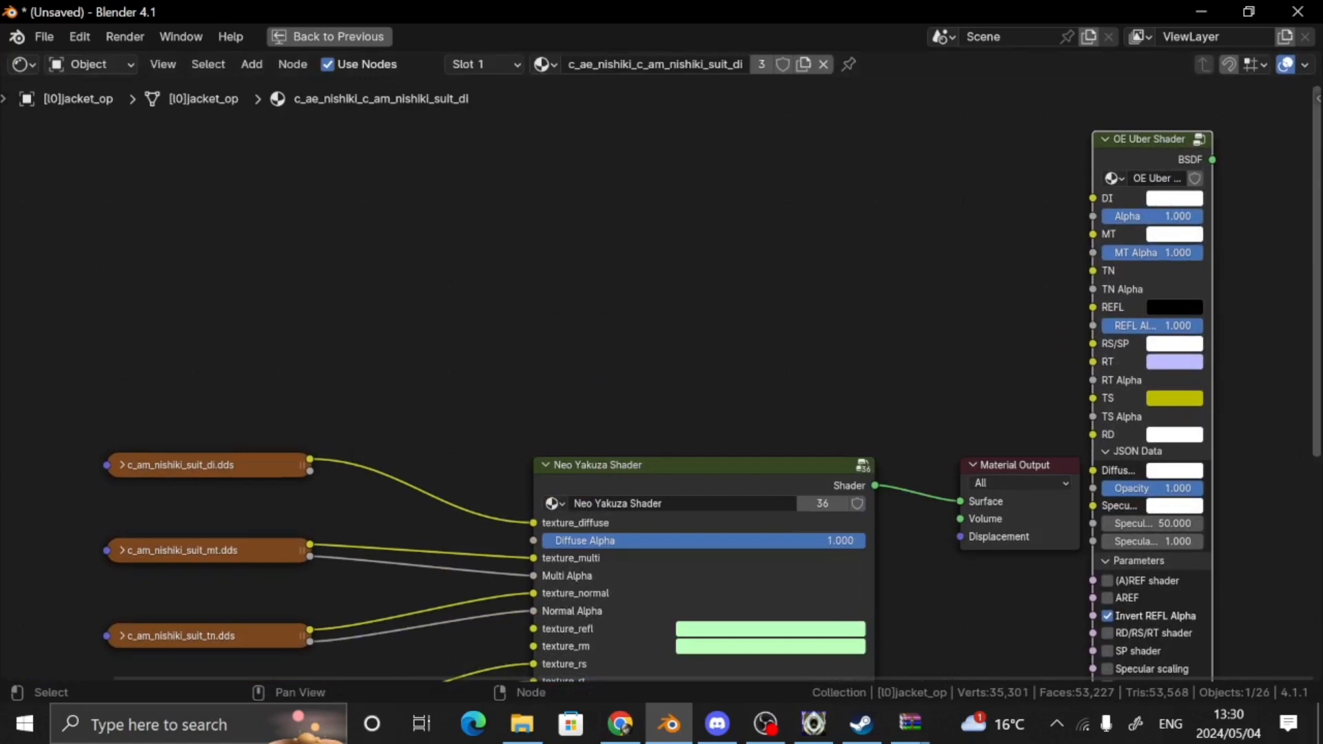
{"action": "left_click_drag", "start_coordinate": [1129, 161], "coordinate": [1150, 409]}
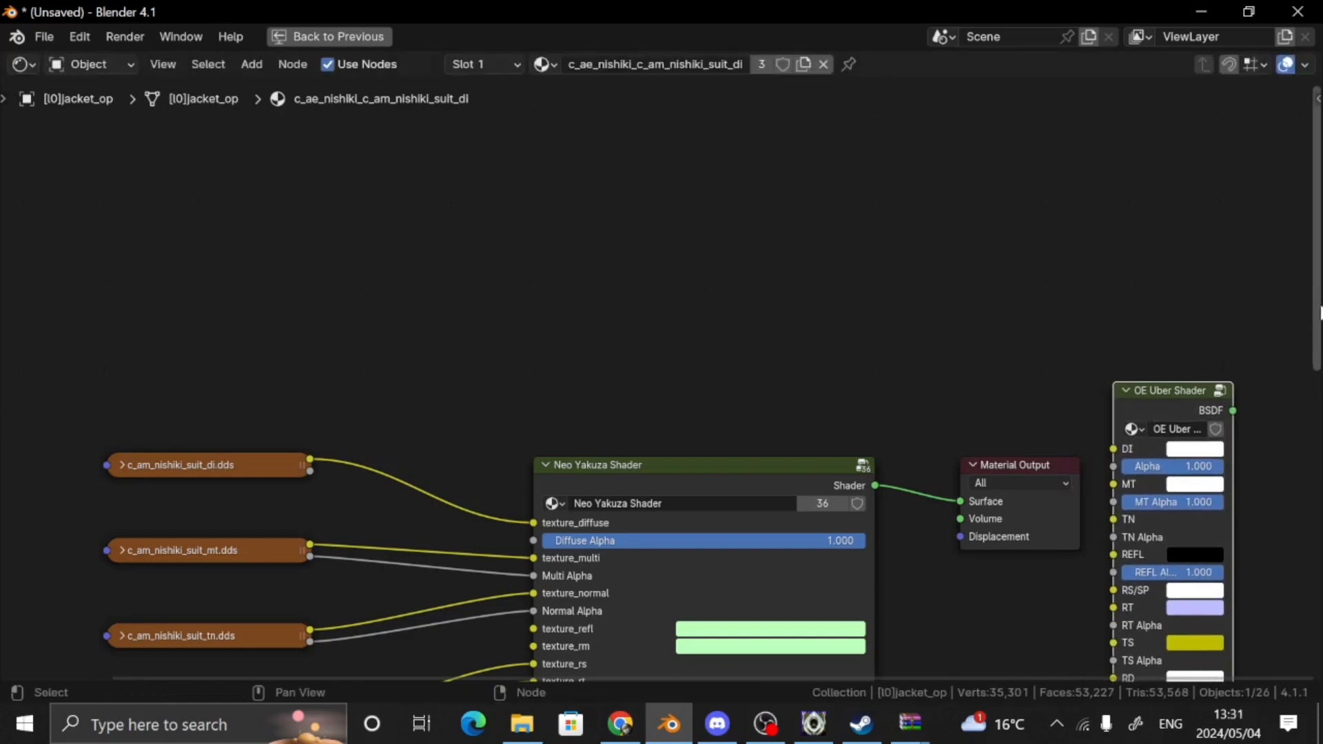
Copy the Neo Yakuza Shader's pink specular color to the OE Uber Shader and set its specular power to 11.312
{"action": "left_click_drag", "start_coordinate": [1317, 360], "coordinate": [1317, 565]}
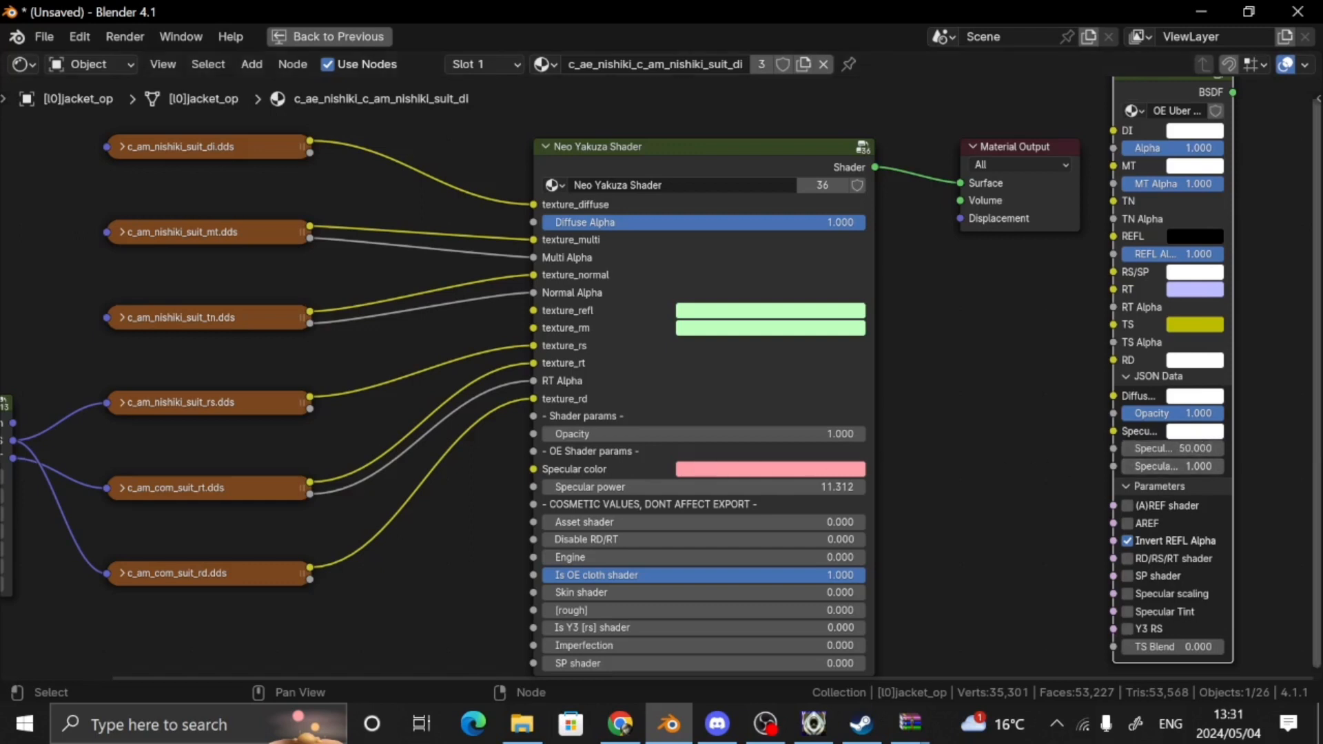
{"action": "left_click", "coordinate": [1218, 432]}
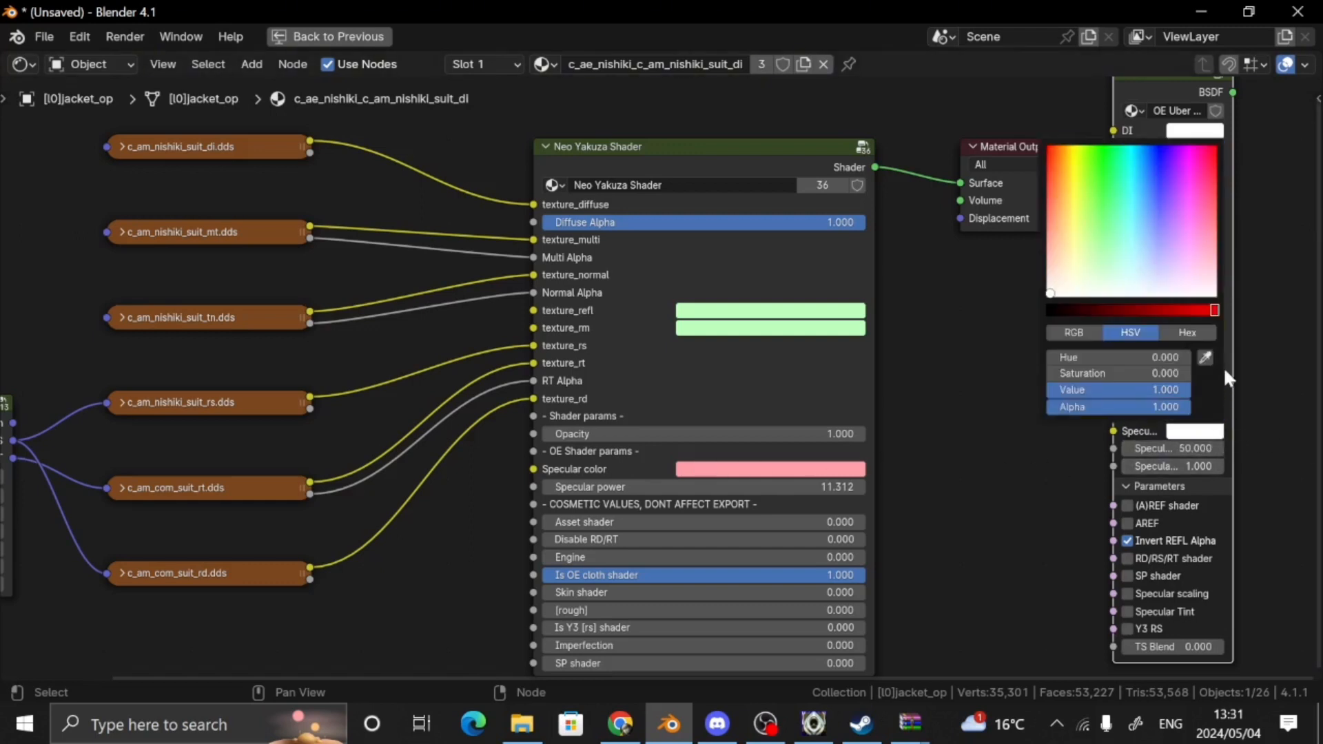
{"action": "left_click", "coordinate": [1189, 436]}
{"action": "left_click", "coordinate": [1205, 356]}
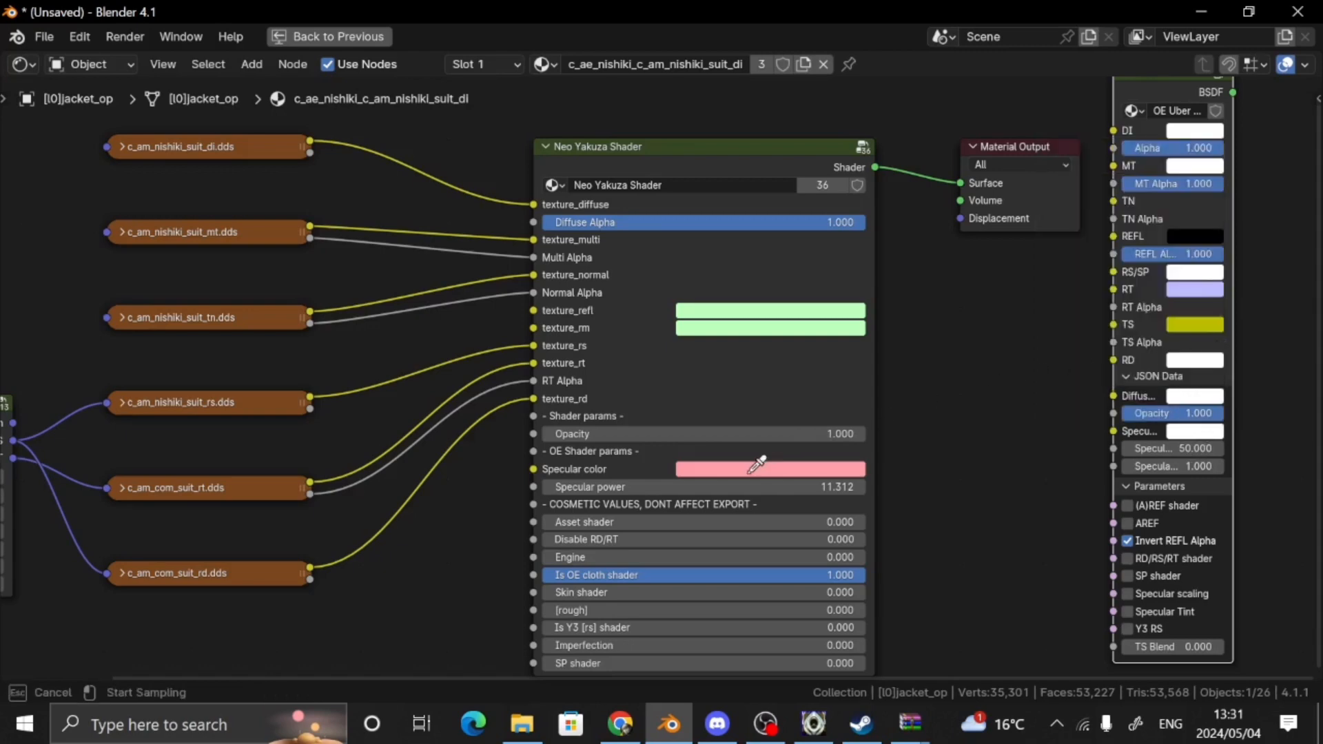
{"action": "left_click", "coordinate": [750, 469]}
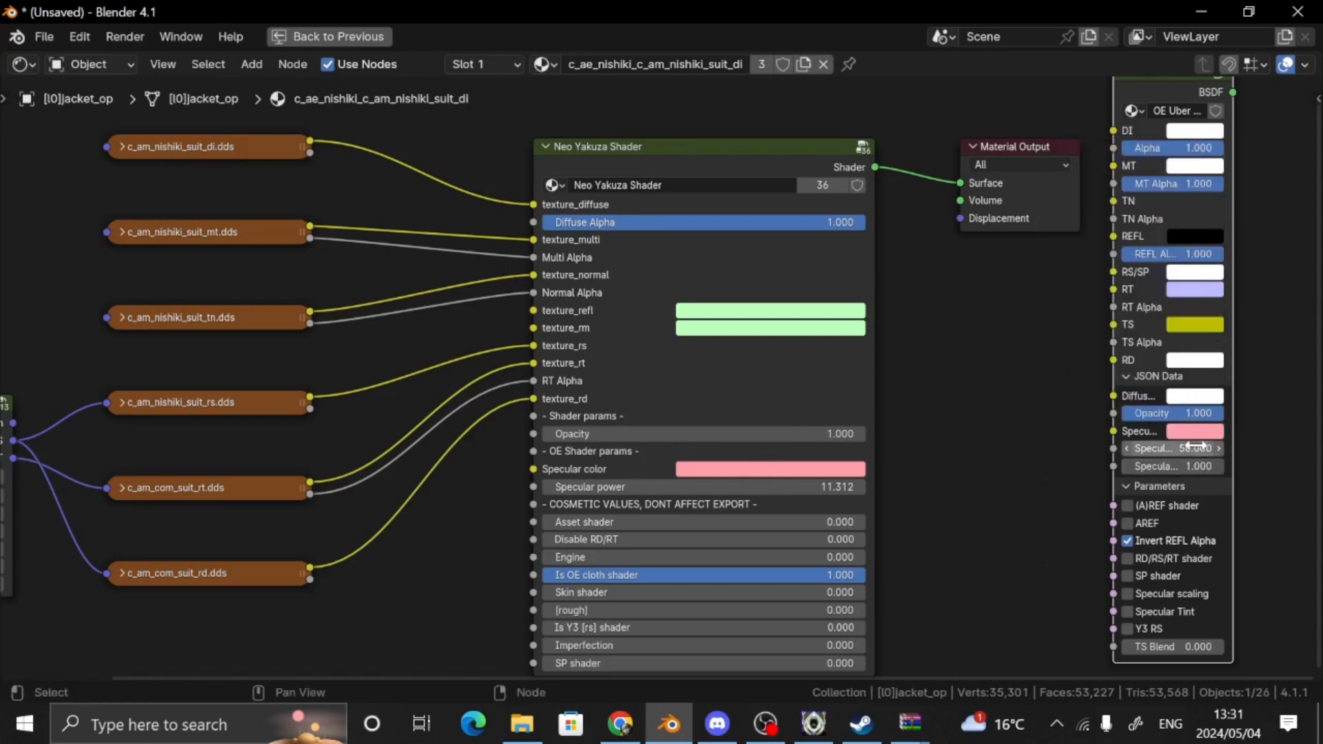
{"action": "left_click", "coordinate": [1190, 447]}
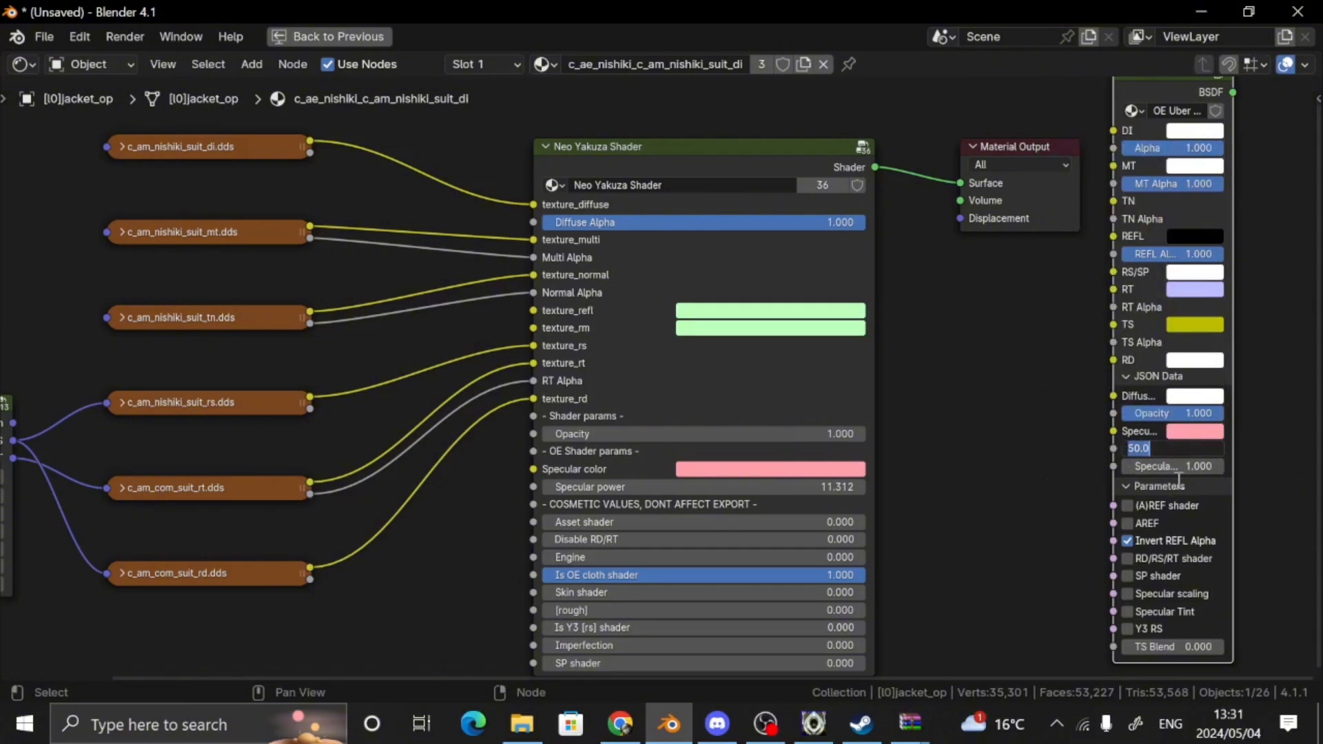
{"action": "type", "text": "11.312"}
{"action": "key", "text": "Return"}
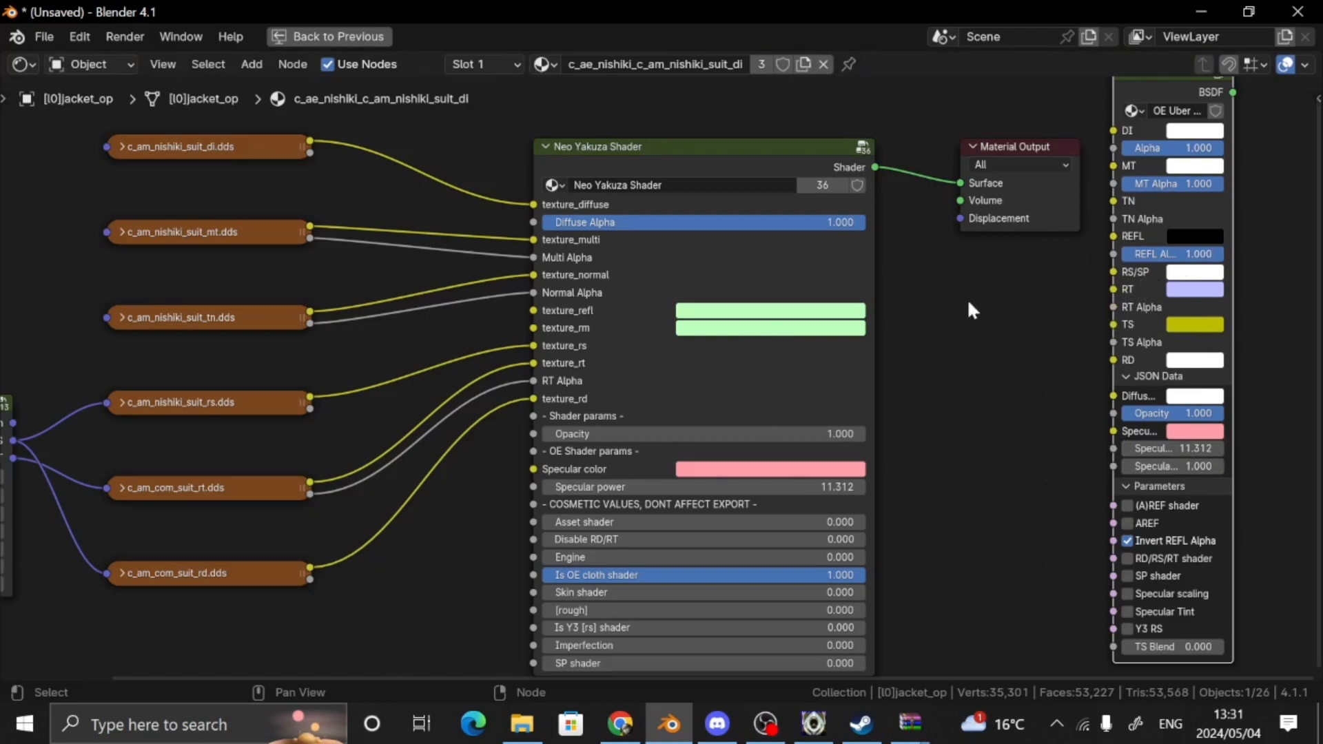
Delete the Neo Yakuza Shader from the suit material and move the OE Uber Shader into its place
{"action": "left_click", "coordinate": [779, 260]}
{"action": "key", "text": "Delete"}
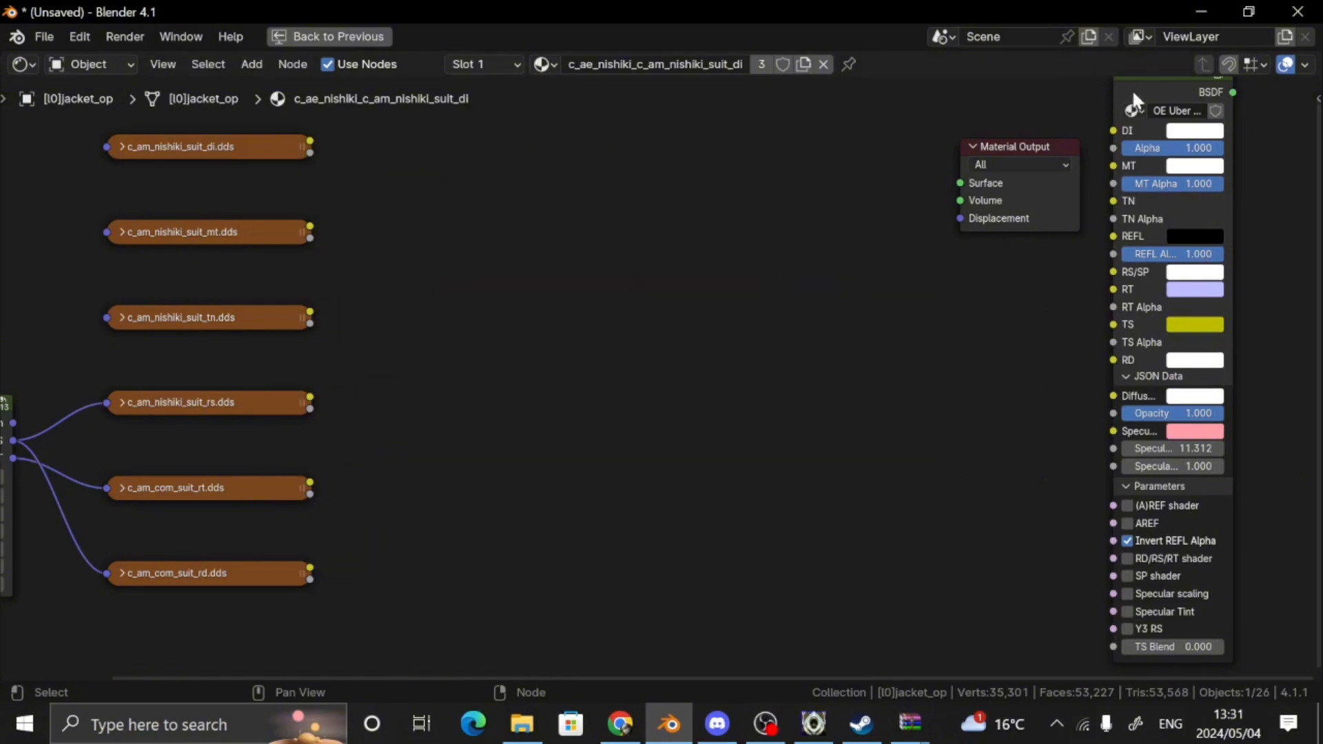
{"action": "left_click_drag", "start_coordinate": [1131, 89], "coordinate": [548, 125]}
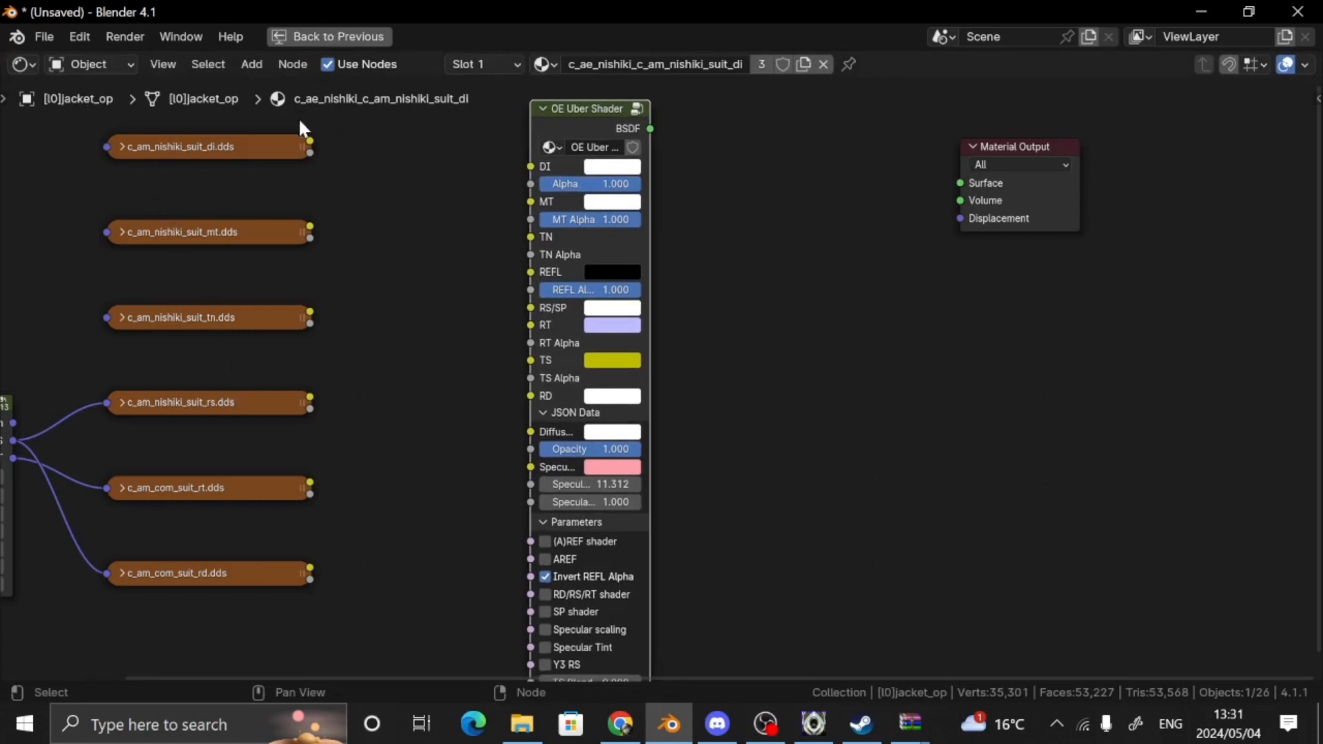
Link the suit di and mt textures' color and alpha to DI, Alpha, MT and MT Alpha, and tn color to TN
{"action": "mouse_move", "coordinate": [308, 143]}
{"action": "left_mouse_down"}
{"action": "mouse_move", "coordinate": [415, 142]}
{"action": "mouse_move", "coordinate": [534, 170]}
{"action": "mouse_move", "coordinate": [310, 153]}
{"action": "left_mouse_up"}
{"action": "left_click_drag", "start_coordinate": [310, 226], "coordinate": [307, 257]}
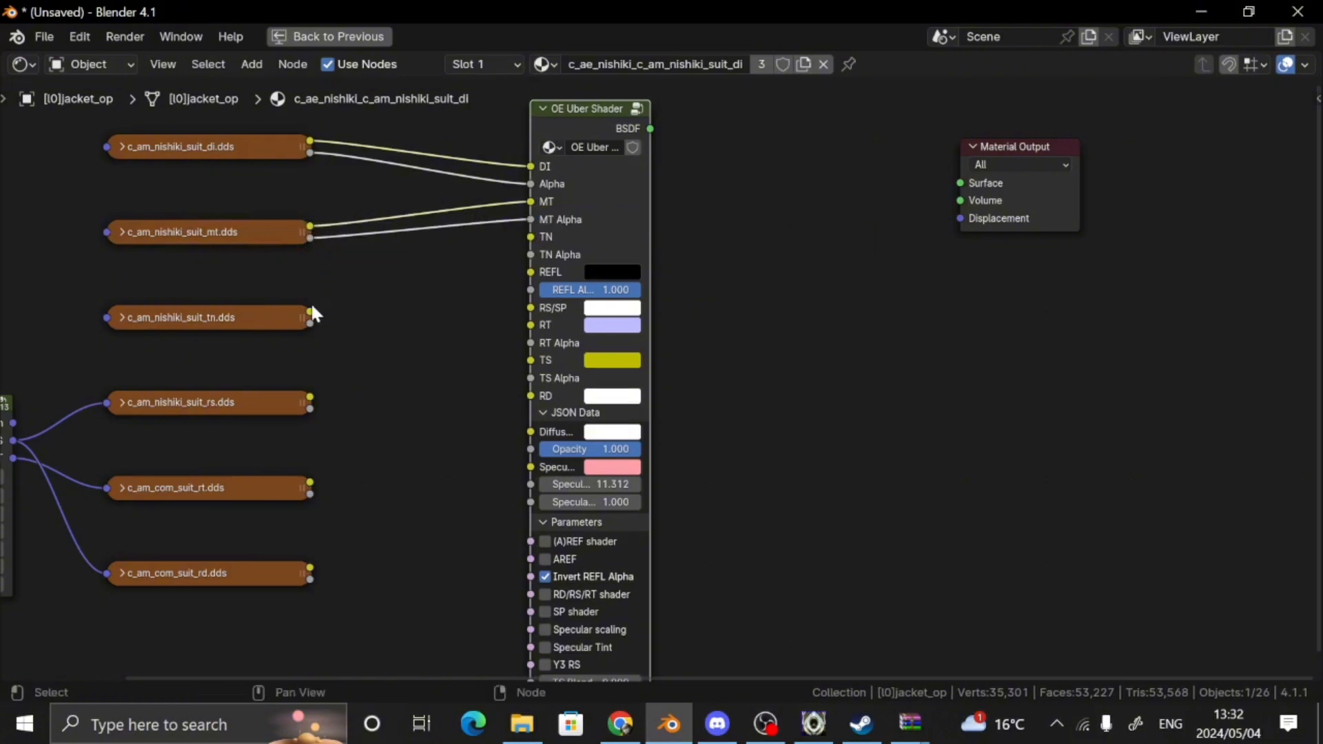
{"action": "left_click_drag", "start_coordinate": [310, 312], "coordinate": [530, 238]}
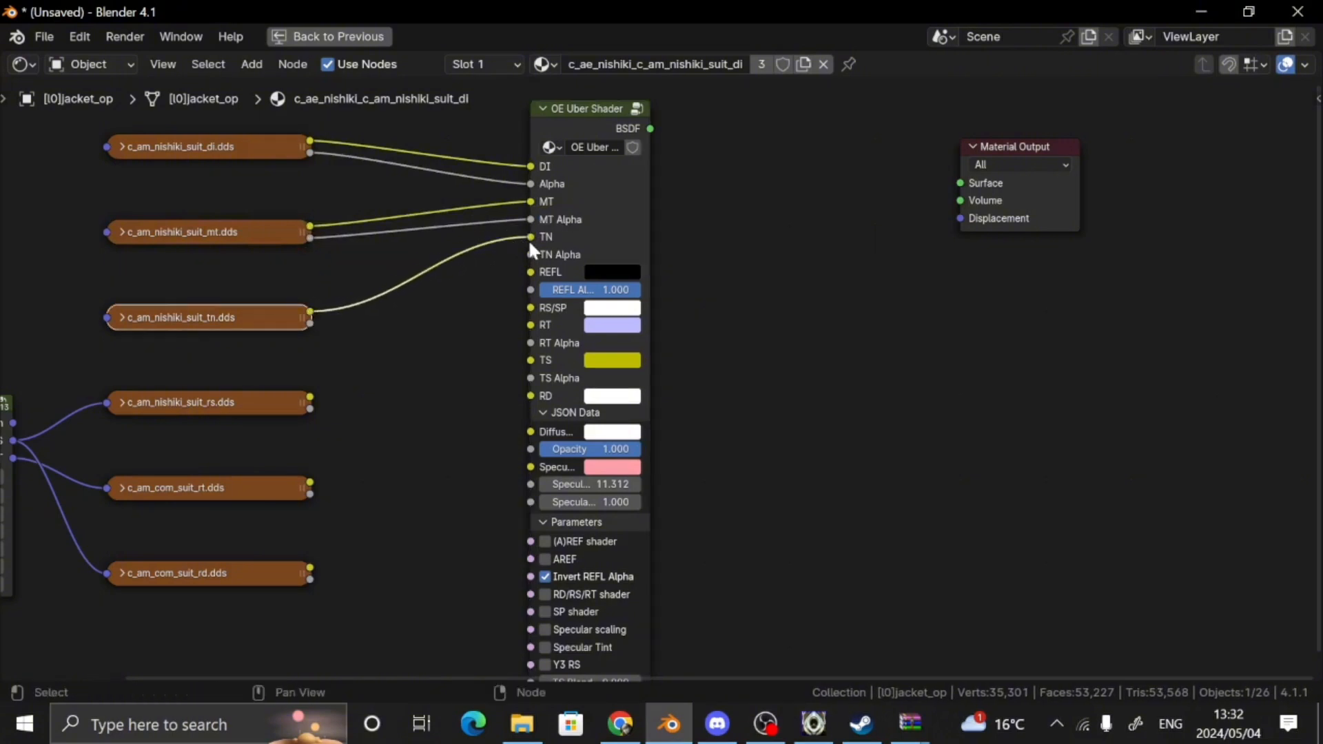
Insert a Combine TN and RT group into the TN link and feed it the tn alpha plus the rt texture's color and alpha
{"action": "key", "text": "shift+a"}
{"action": "mouse_move", "coordinate": [651, 317]}
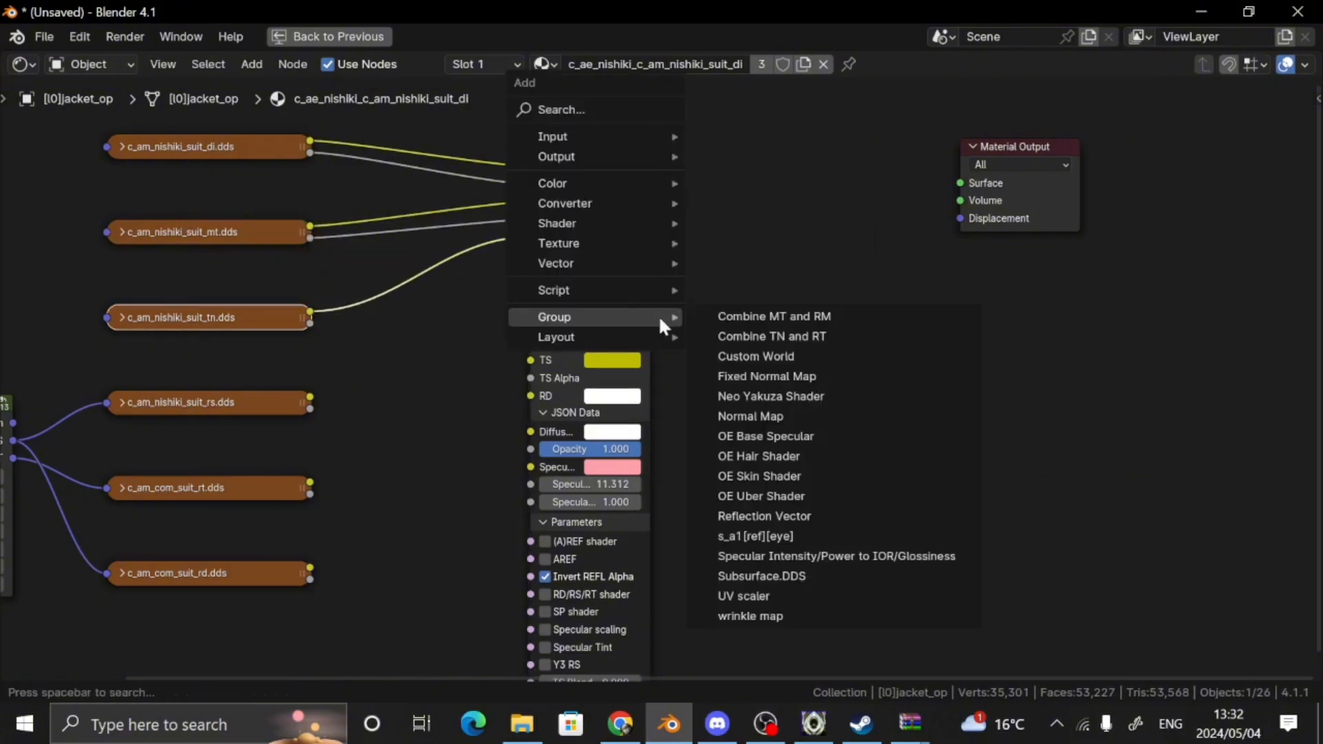
{"action": "left_click", "coordinate": [750, 334]}
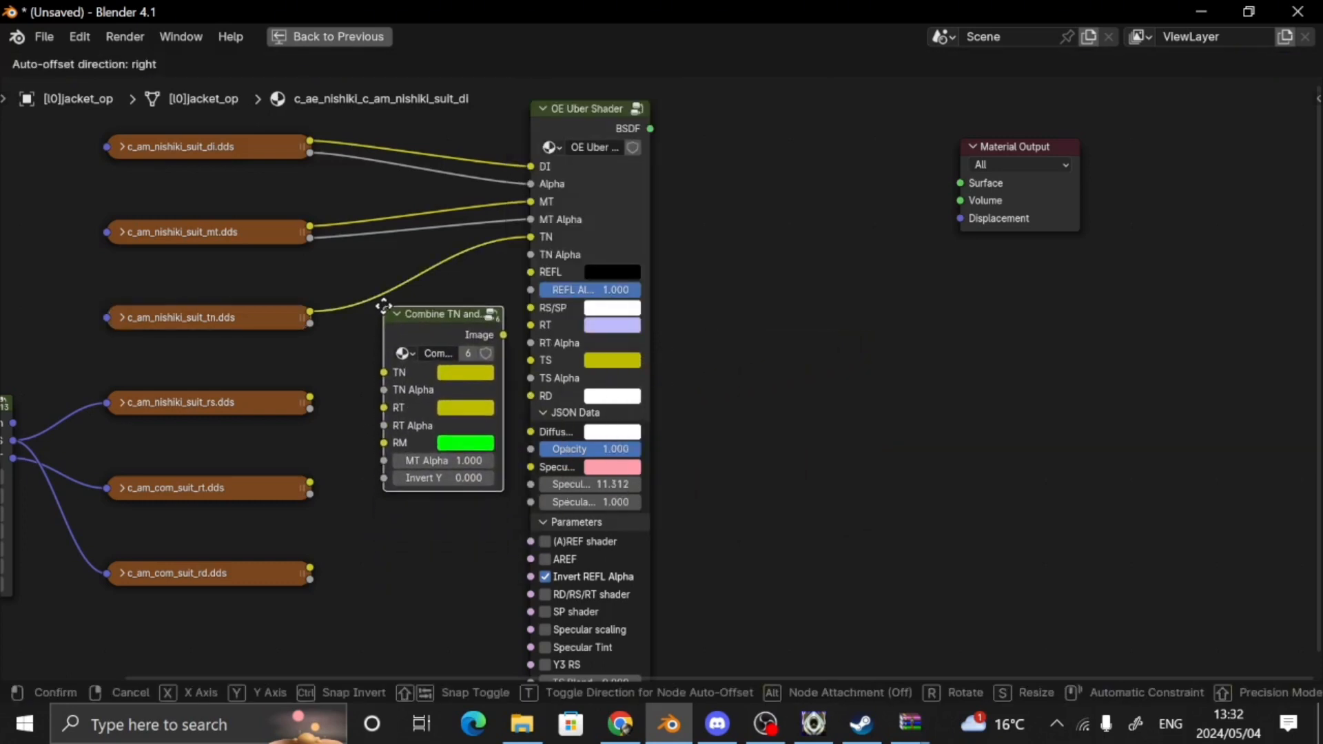
{"action": "left_click", "coordinate": [389, 314]}
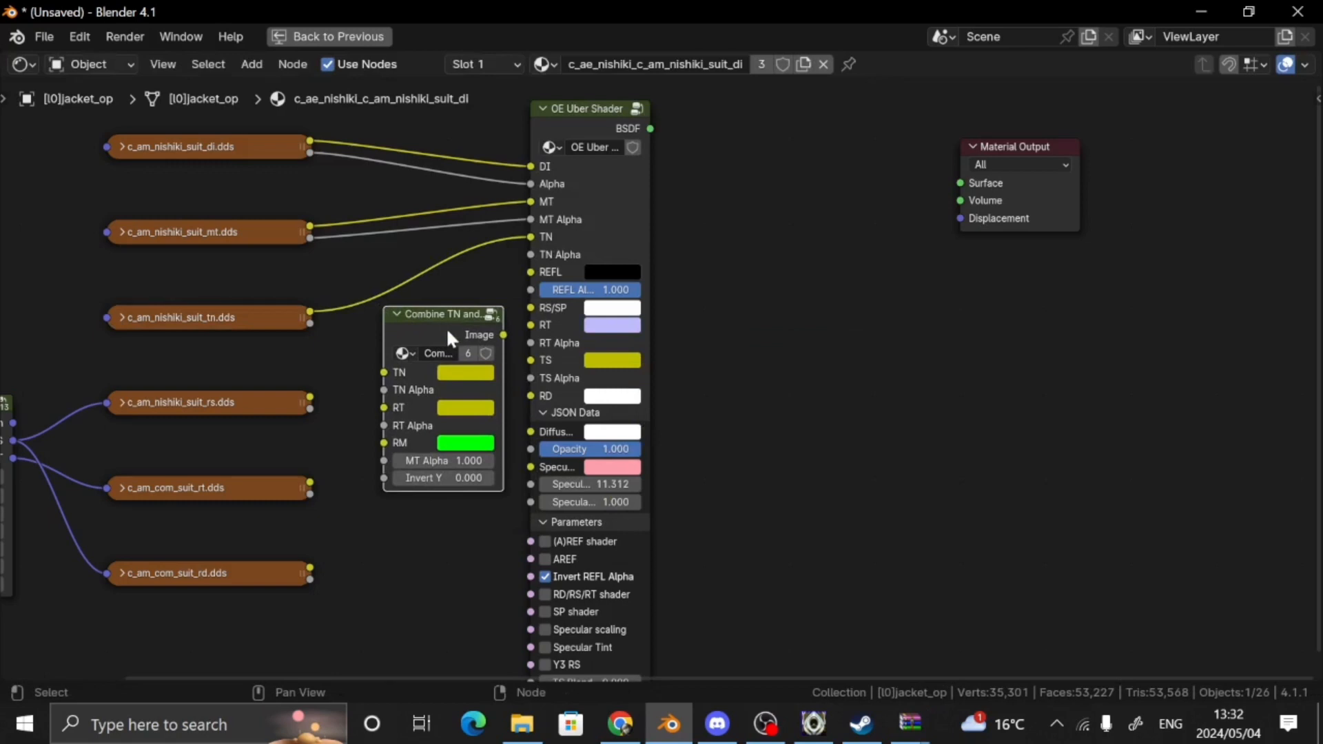
{"action": "left_click_drag", "start_coordinate": [445, 328], "coordinate": [459, 289]}
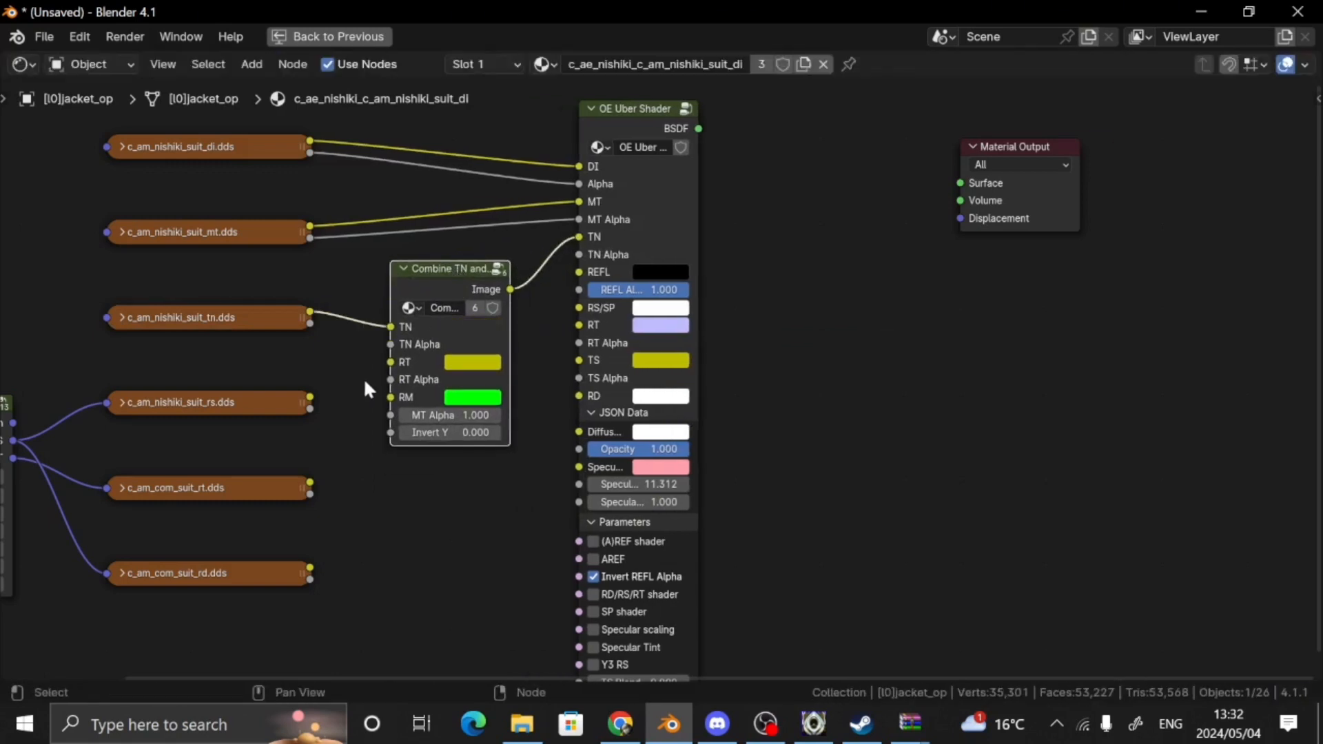
{"action": "left_click_drag", "start_coordinate": [311, 324], "coordinate": [394, 347]}
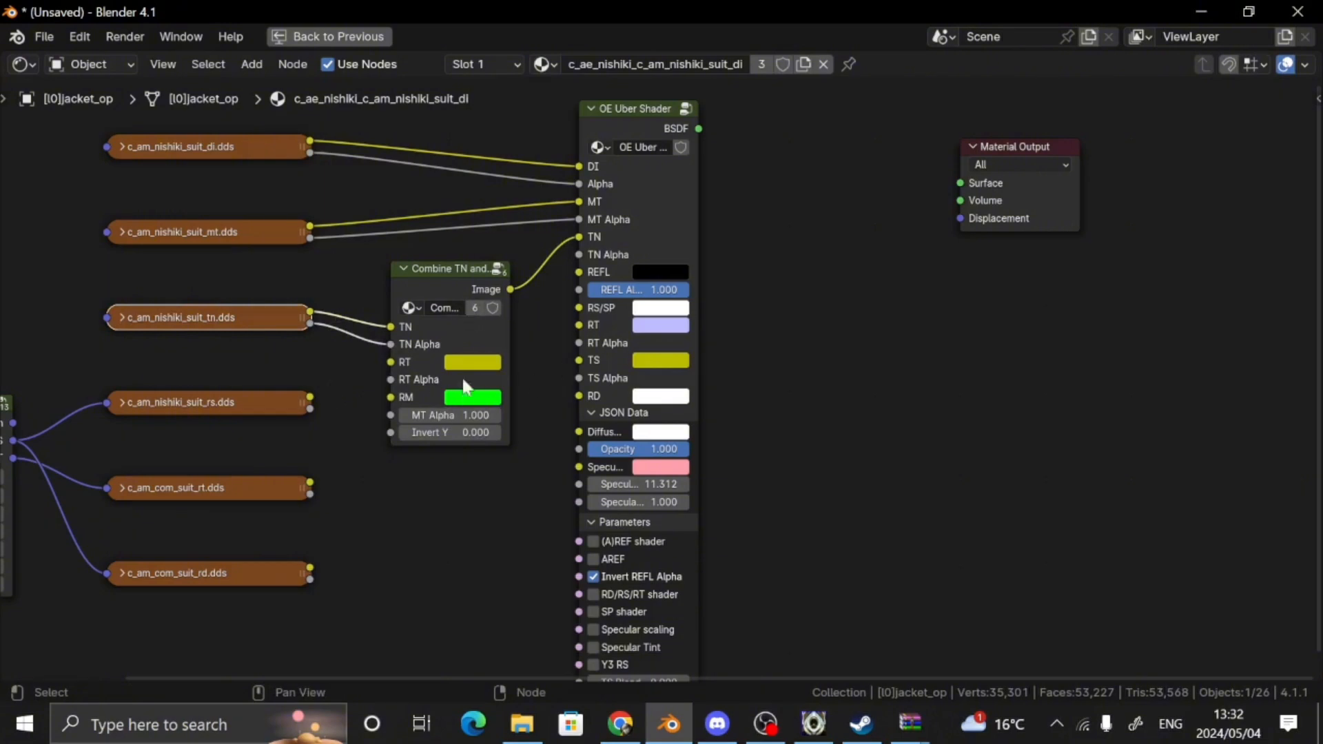
{"action": "mouse_move", "coordinate": [394, 362]}
{"action": "left_mouse_down"}
{"action": "mouse_move", "coordinate": [345, 412]}
{"action": "mouse_move", "coordinate": [314, 482]}
{"action": "mouse_move", "coordinate": [369, 458]}
{"action": "mouse_move", "coordinate": [401, 387]}
{"action": "left_mouse_up"}
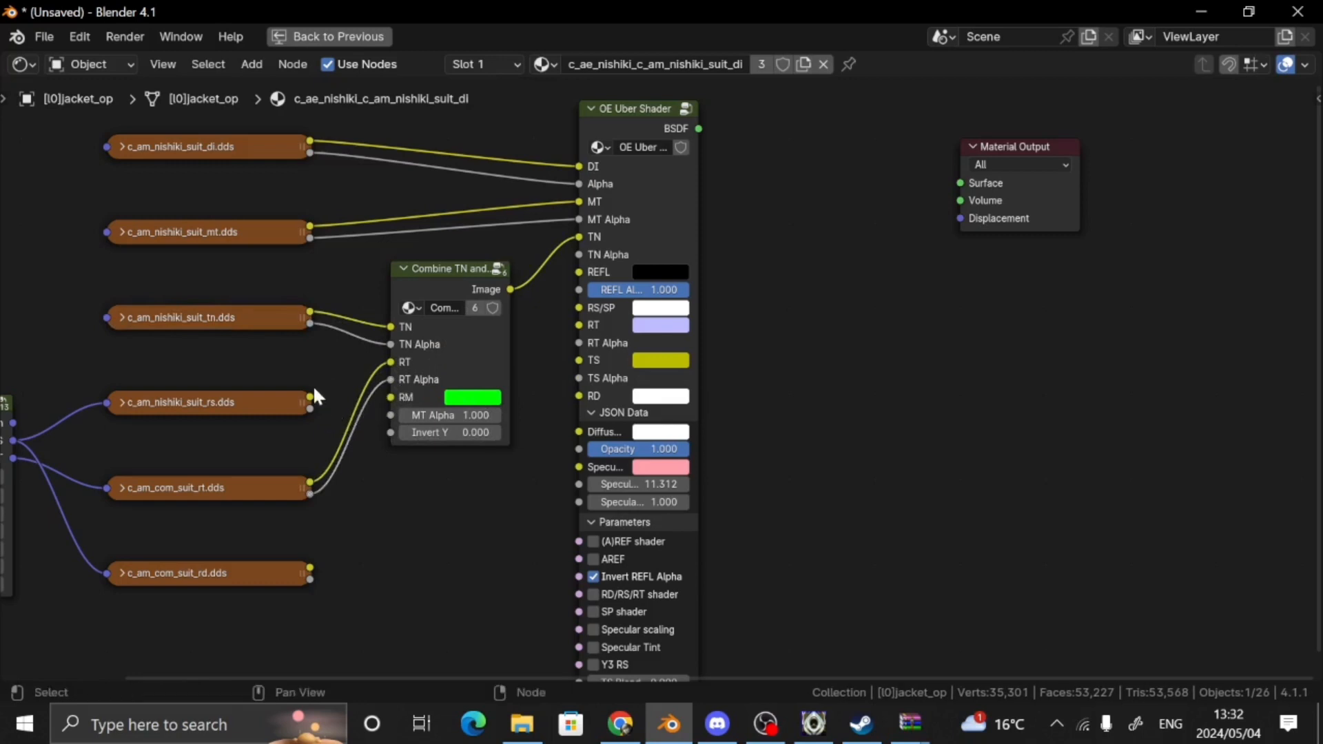
Link the suit rs texture to the OE Uber Shader's RS/SP input and the rd texture to RD
{"action": "mouse_move", "coordinate": [311, 409]}
{"action": "left_mouse_down"}
{"action": "mouse_move", "coordinate": [522, 359]}
{"action": "mouse_move", "coordinate": [590, 311]}
{"action": "mouse_move", "coordinate": [311, 440]}
{"action": "mouse_move", "coordinate": [309, 400]}
{"action": "left_mouse_up"}
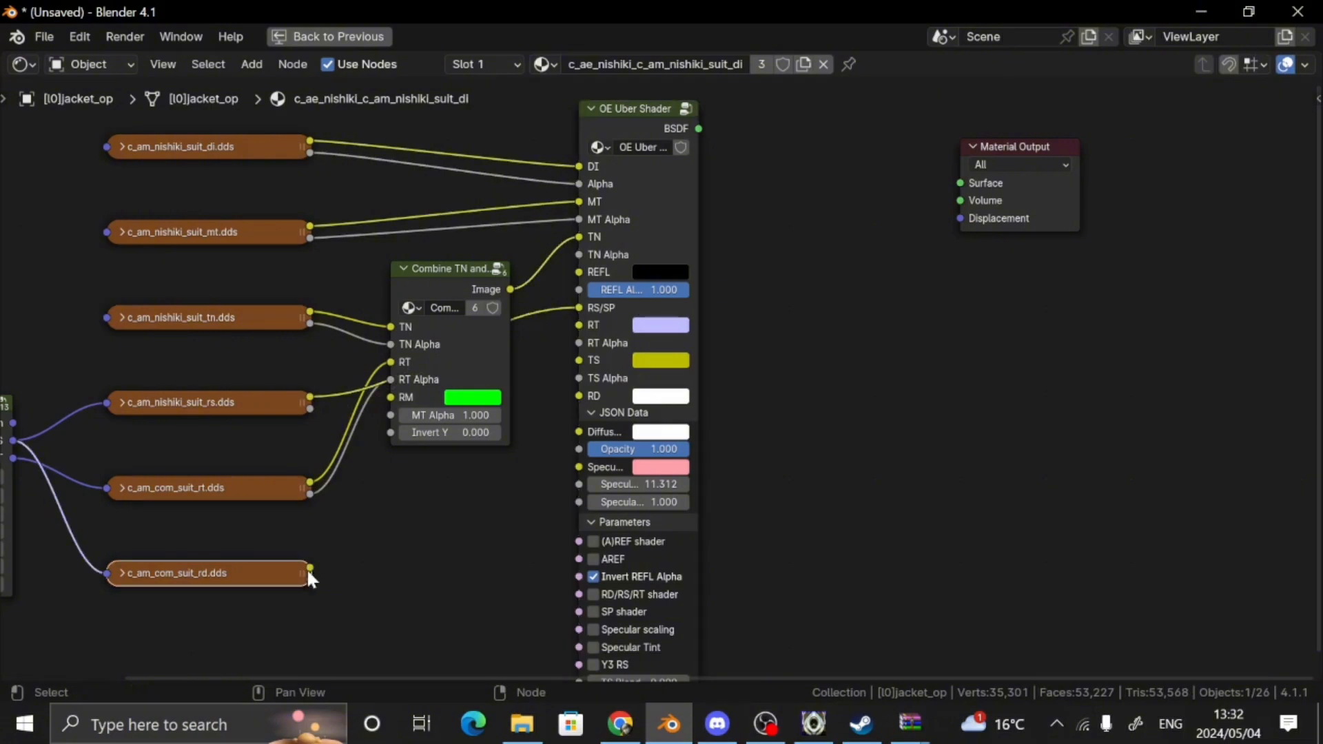
{"action": "left_click_drag", "start_coordinate": [309, 569], "coordinate": [582, 321]}
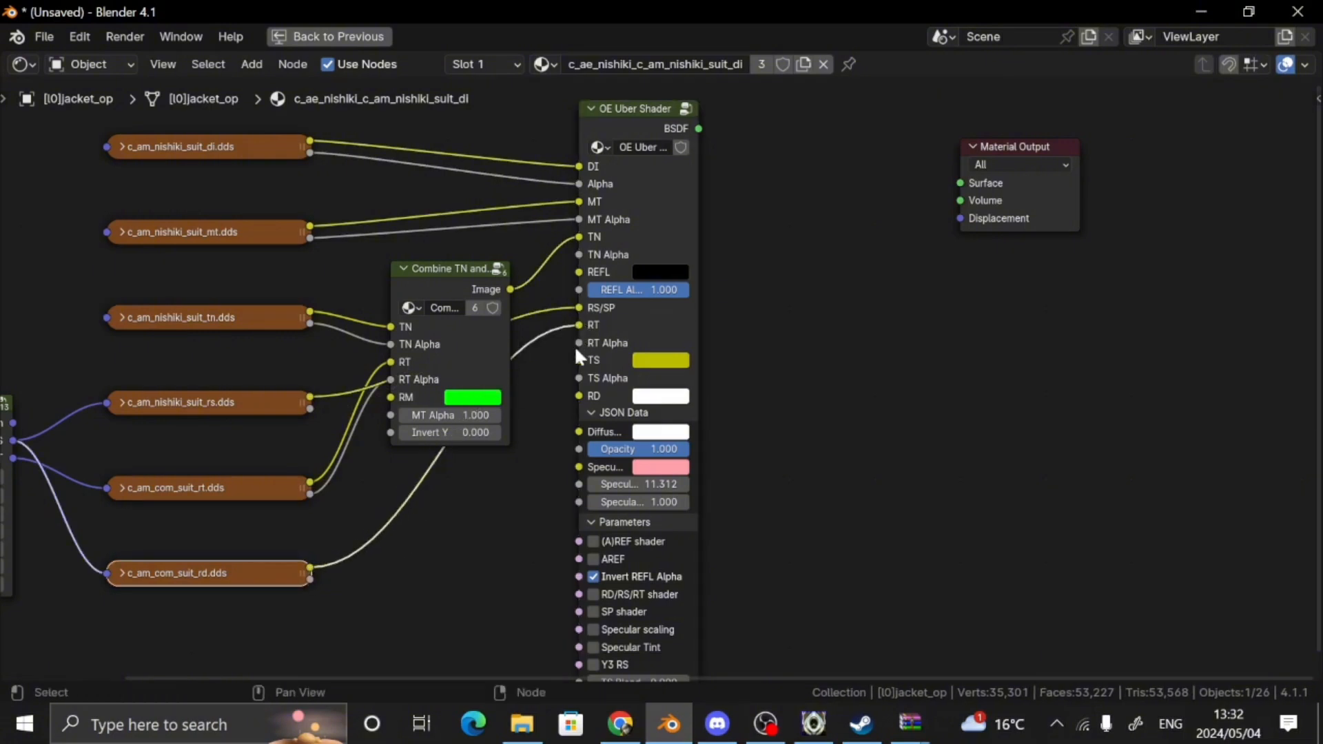
{"action": "left_click_drag", "start_coordinate": [579, 324], "coordinate": [580, 394]}
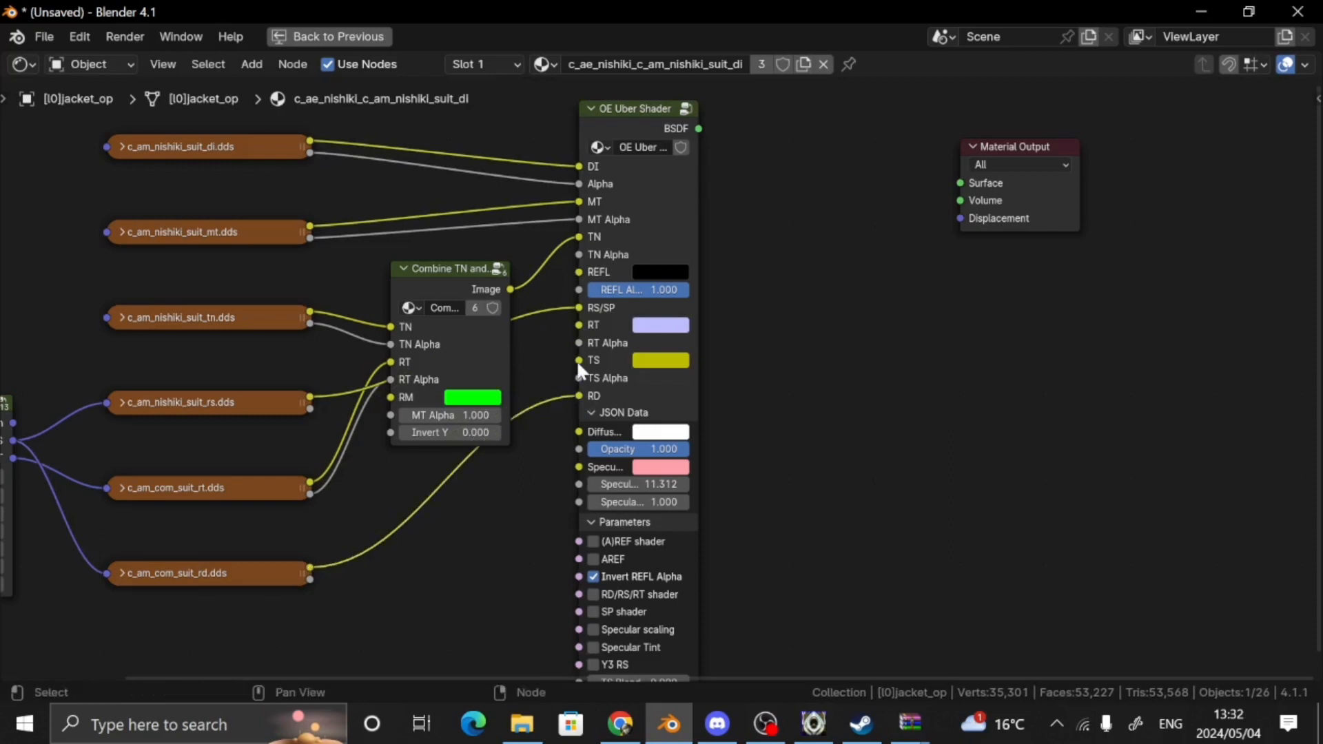
Link the Combine TN and RT Image output to TN Alpha, RT and RT Alpha as well, and BSDF to Surface
{"action": "left_click_drag", "start_coordinate": [578, 343], "coordinate": [580, 254]}
{"action": "key", "text": "Escape"}
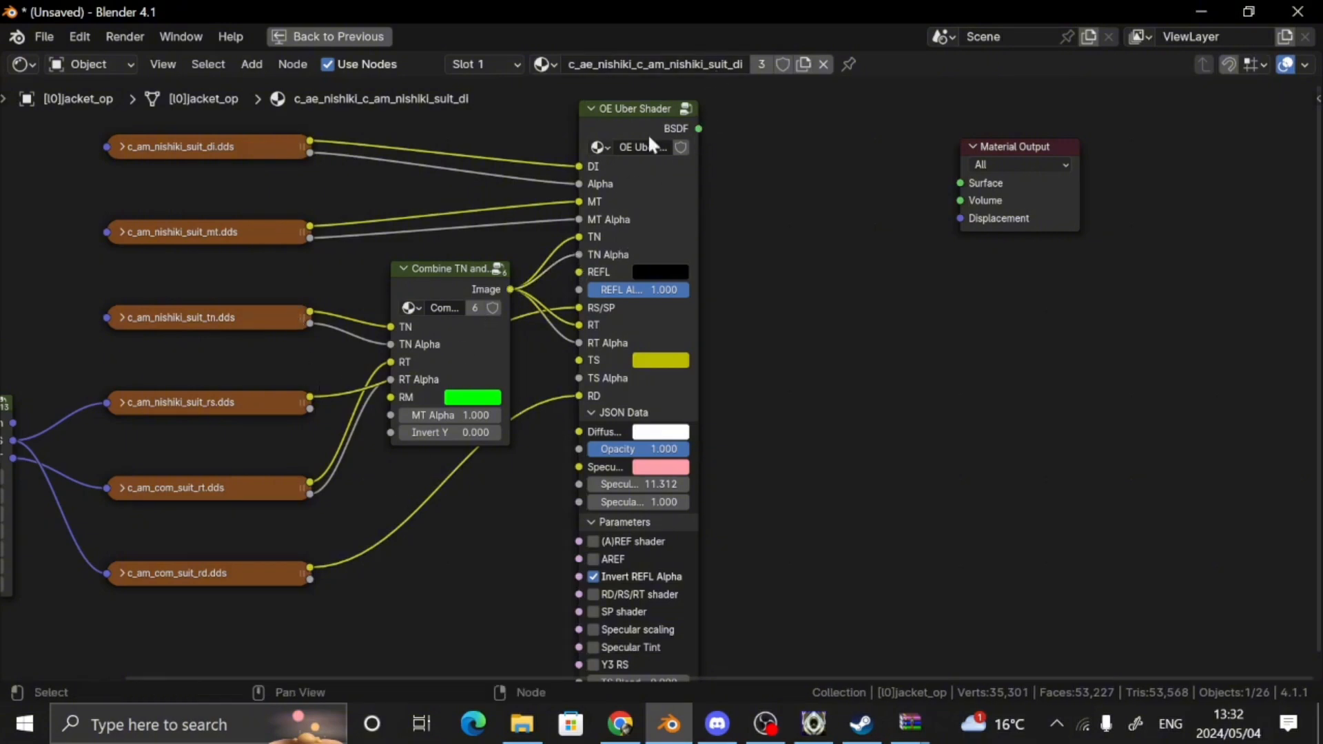
{"action": "left_click_drag", "start_coordinate": [698, 129], "coordinate": [960, 182]}
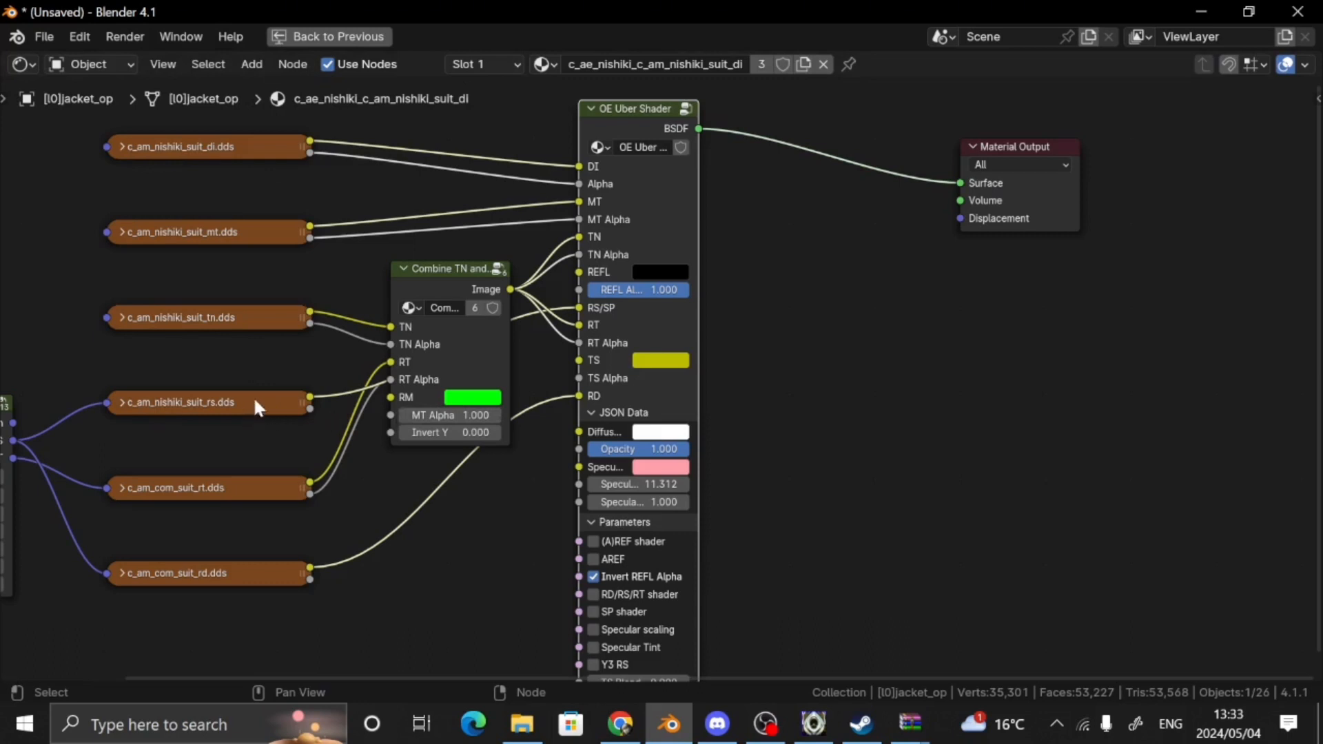
{"action": "left_click_drag", "start_coordinate": [578, 338], "coordinate": [579, 343]}
Examine the jacket sleeve's shading in the viewport and open the Yakuza Wiki full-body reference image of the character in Chrome
{"action": "left_click", "coordinate": [361, 40]}
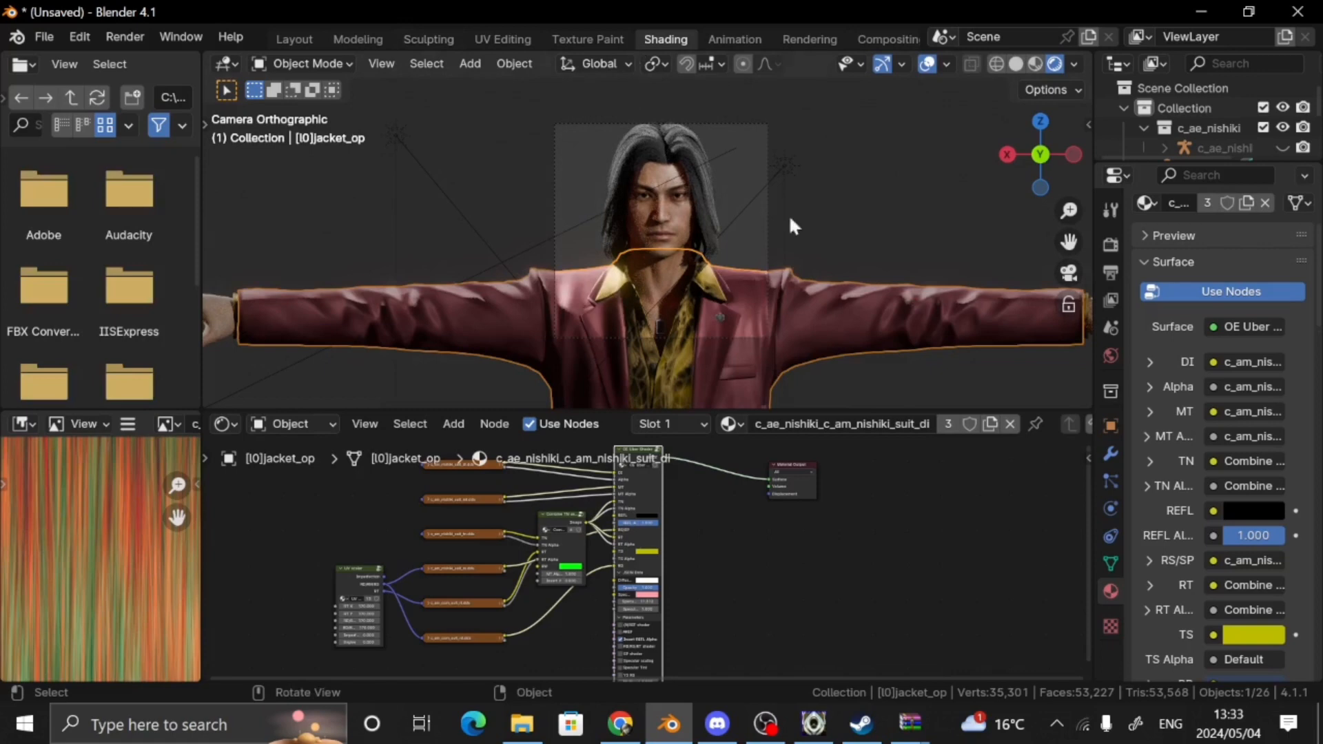
{"action": "mouse_move", "coordinate": [1005, 153]}
{"action": "left_mouse_down"}
{"action": "mouse_move", "coordinate": [1009, 227]}
{"action": "mouse_move", "coordinate": [1006, 127]}
{"action": "mouse_move", "coordinate": [984, 149]}
{"action": "mouse_move", "coordinate": [1028, 146]}
{"action": "left_mouse_up"}
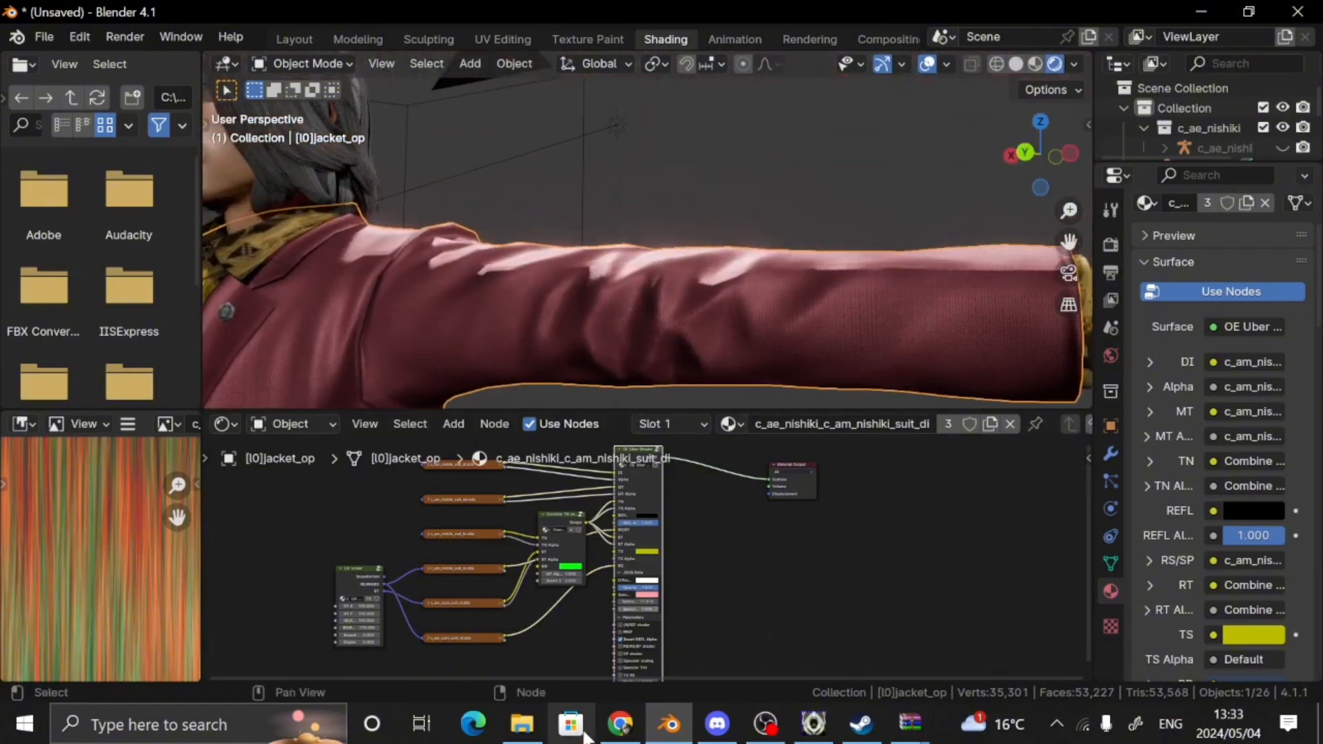
{"action": "left_click", "coordinate": [620, 724]}
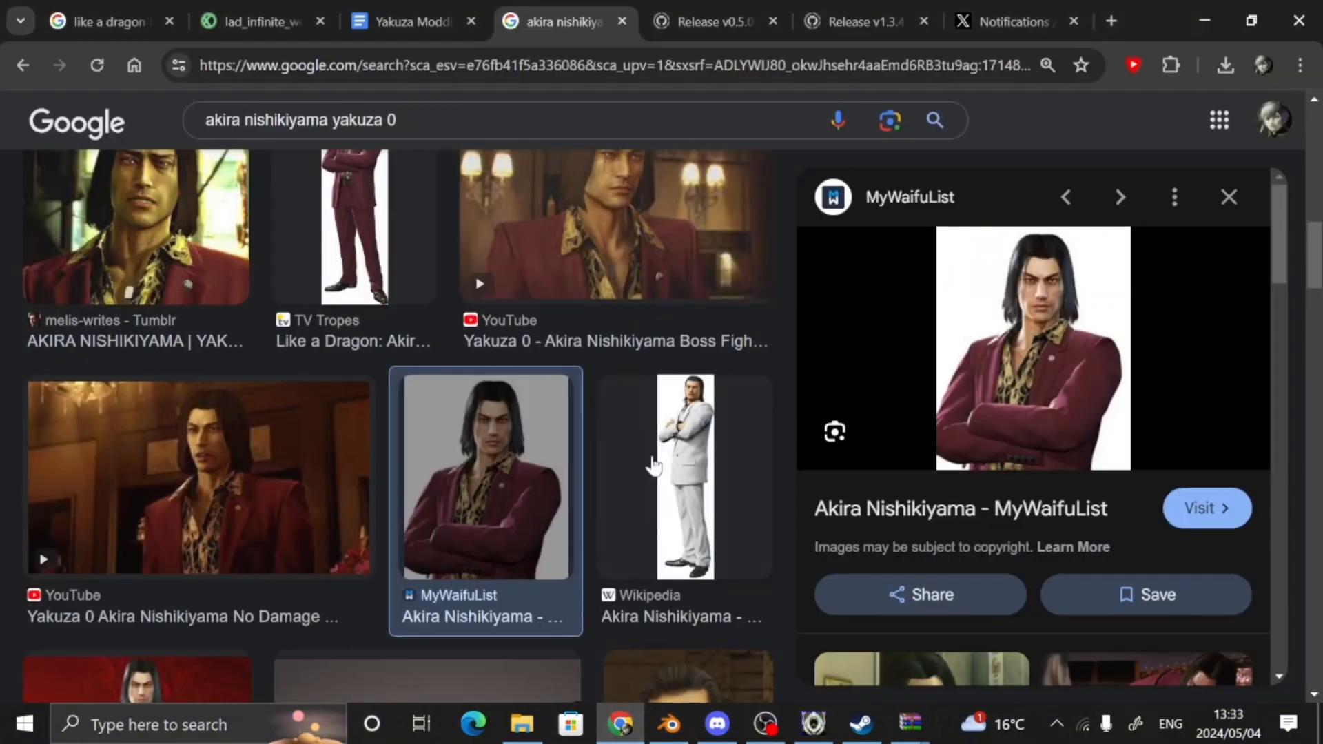
{"action": "scroll", "coordinate": [520, 420], "scroll_direction": "up", "scroll_amount": 1}
{"action": "scroll", "coordinate": [471, 429], "scroll_direction": "up", "scroll_amount": 8}
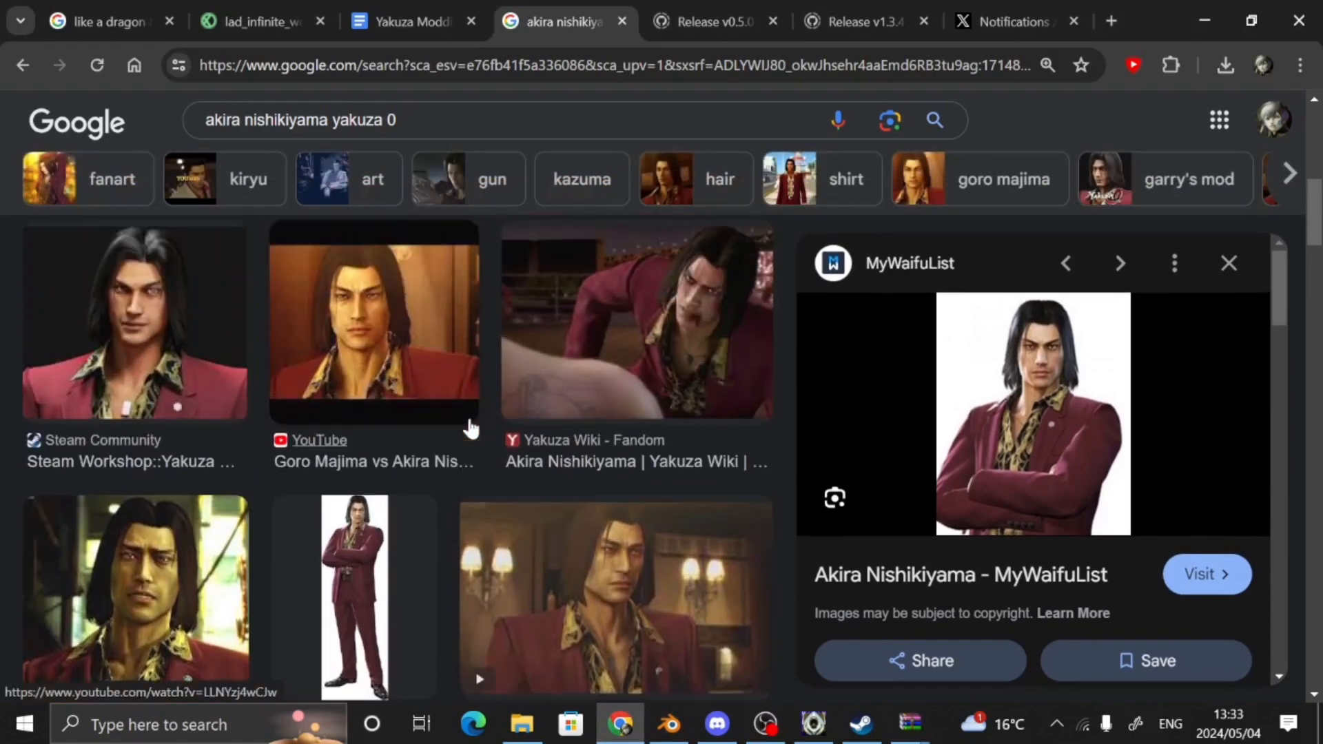
{"action": "scroll", "coordinate": [469, 412], "scroll_direction": "up", "scroll_amount": 5}
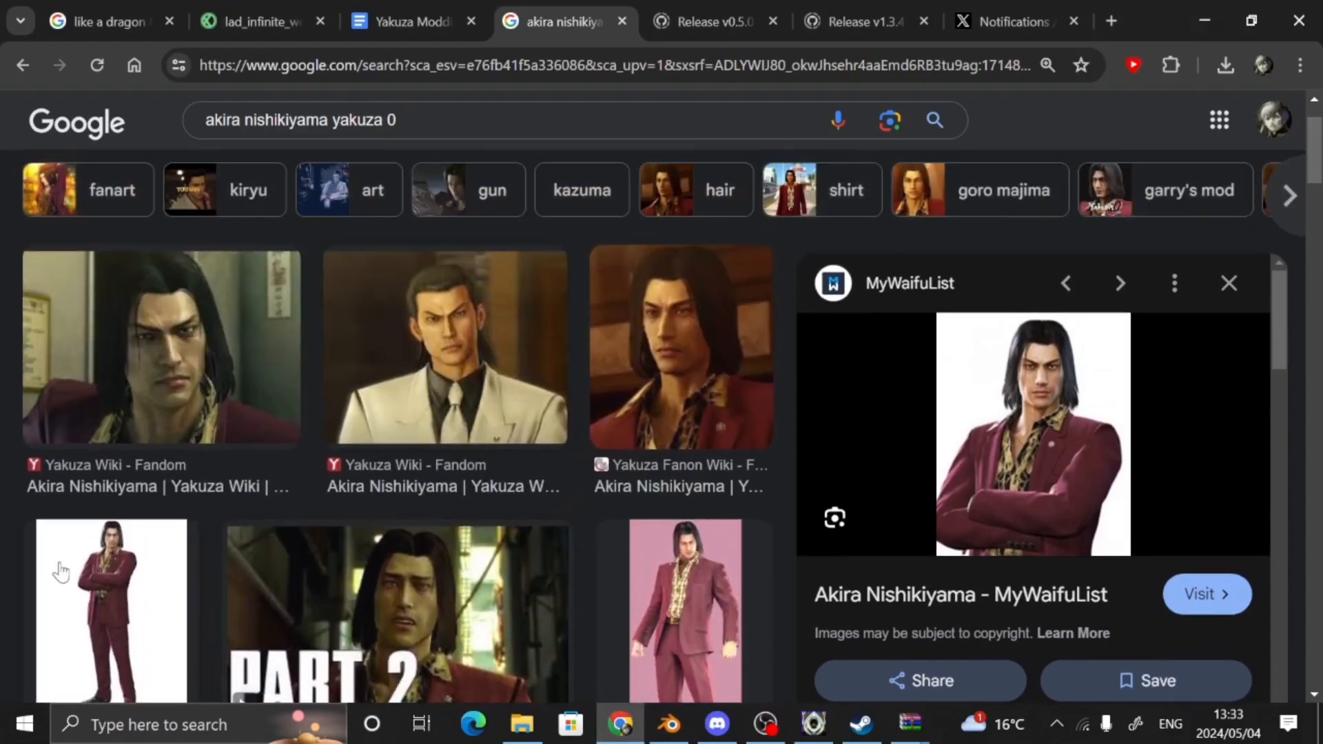
{"action": "left_click", "coordinate": [61, 570]}
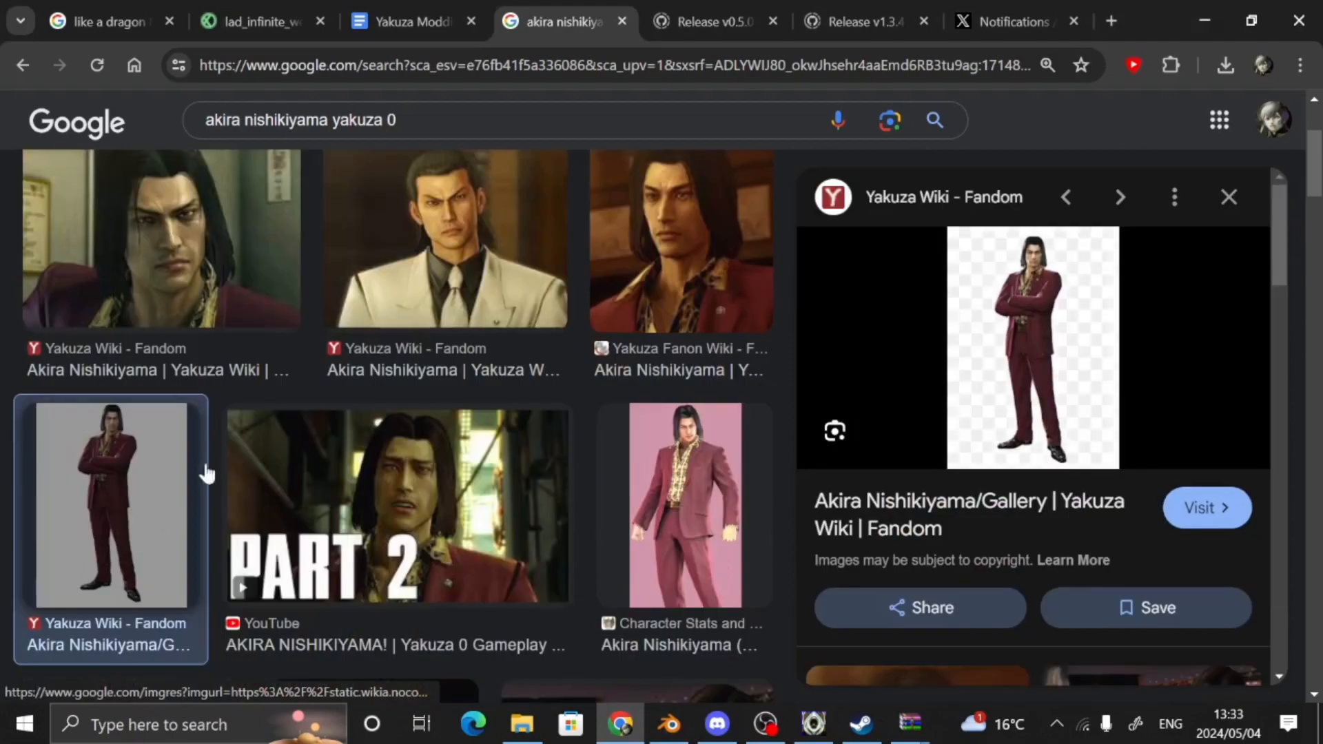
Browse the image results for the Reddit picture of the character in the maroon jacket and open it in its own tab
{"action": "scroll", "coordinate": [648, 427], "scroll_direction": "down", "scroll_amount": 14}
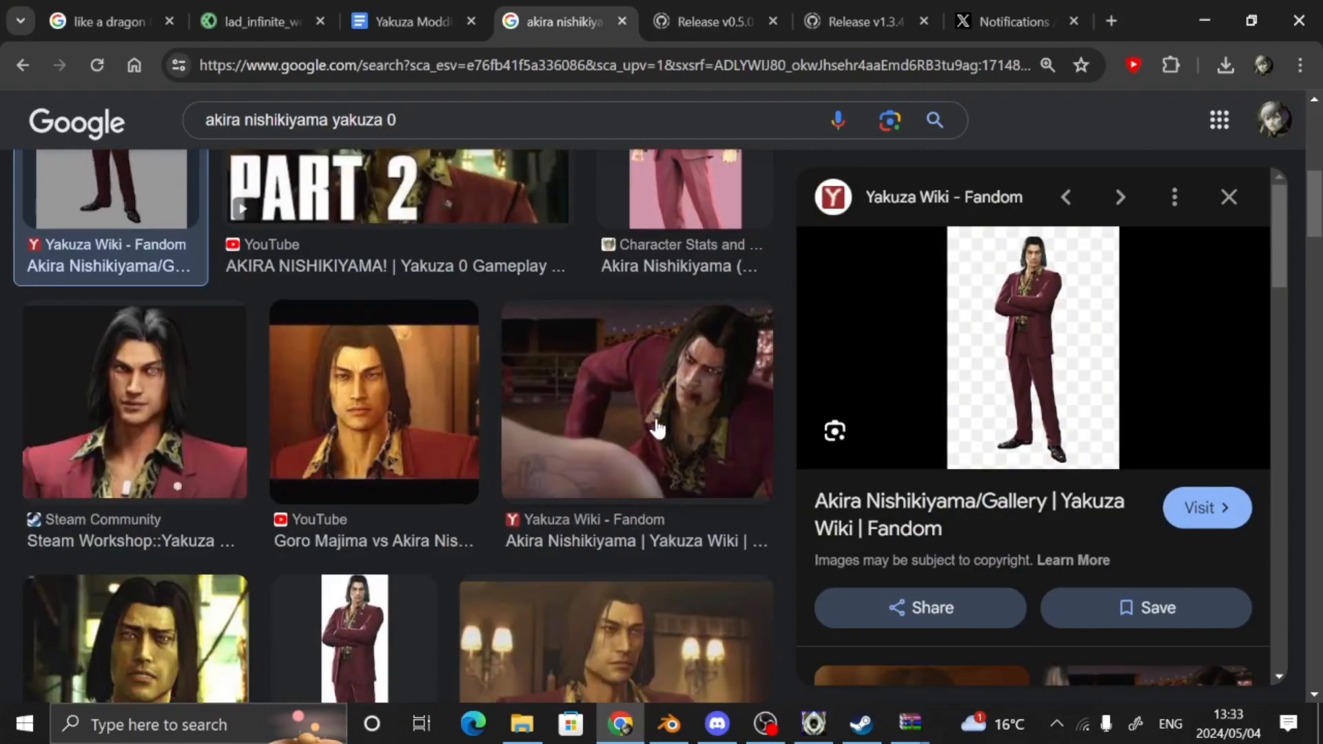
{"action": "scroll", "coordinate": [667, 419], "scroll_direction": "down", "scroll_amount": 8}
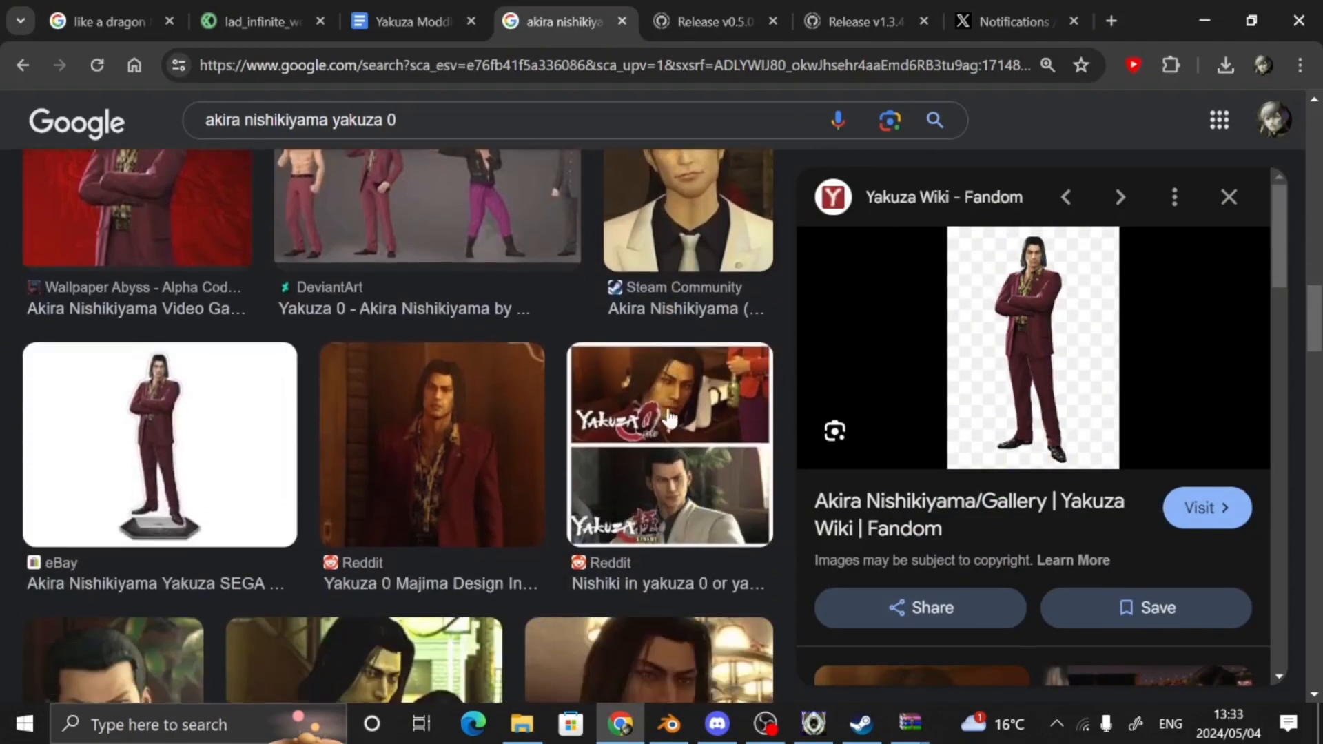
{"action": "scroll", "coordinate": [671, 406], "scroll_direction": "down", "scroll_amount": 1}
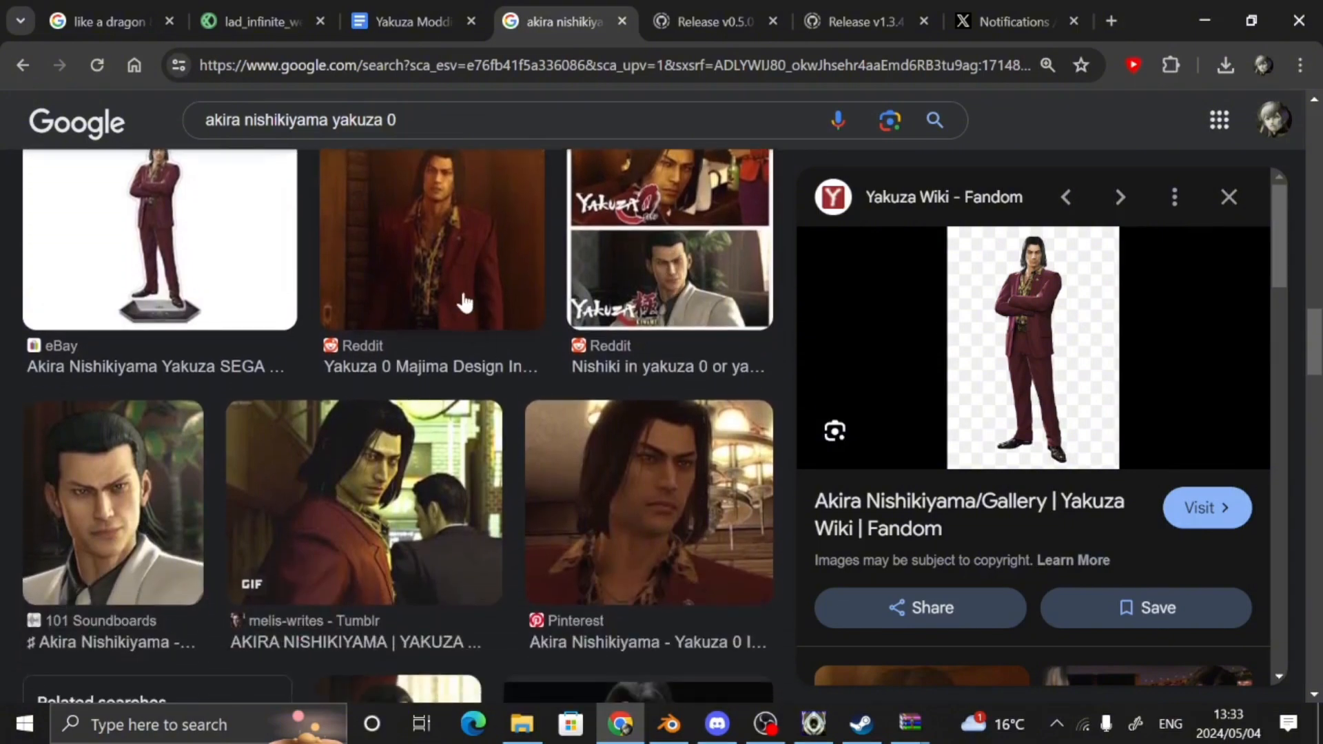
{"action": "left_click", "coordinate": [464, 298]}
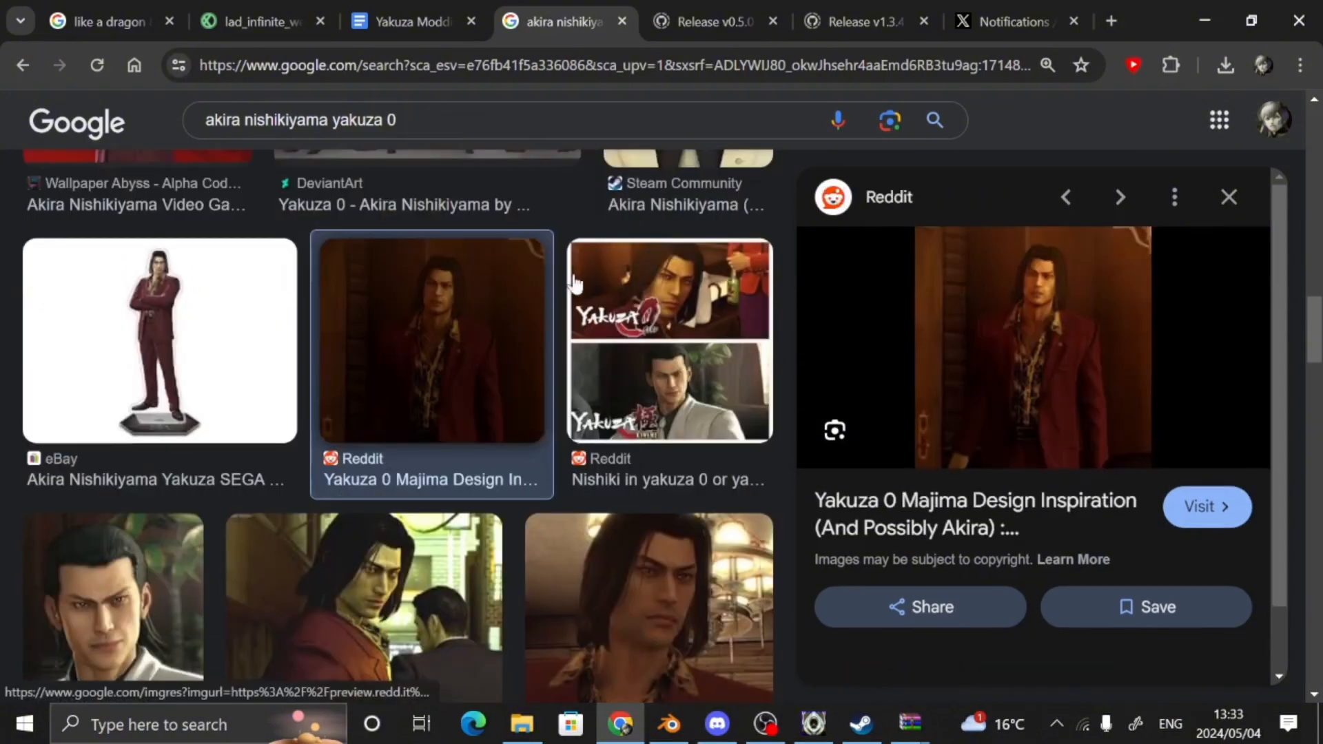
{"action": "right_click", "coordinate": [999, 325]}
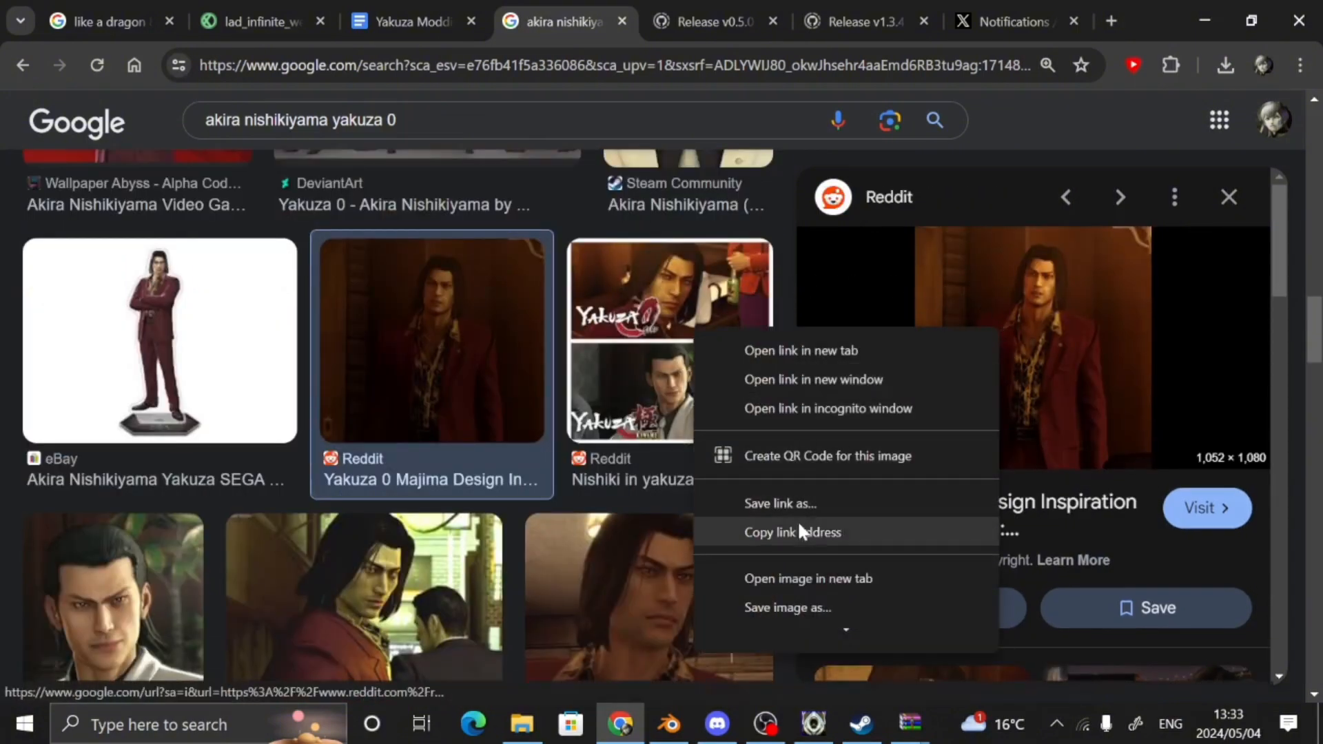
{"action": "left_click", "coordinate": [788, 582]}
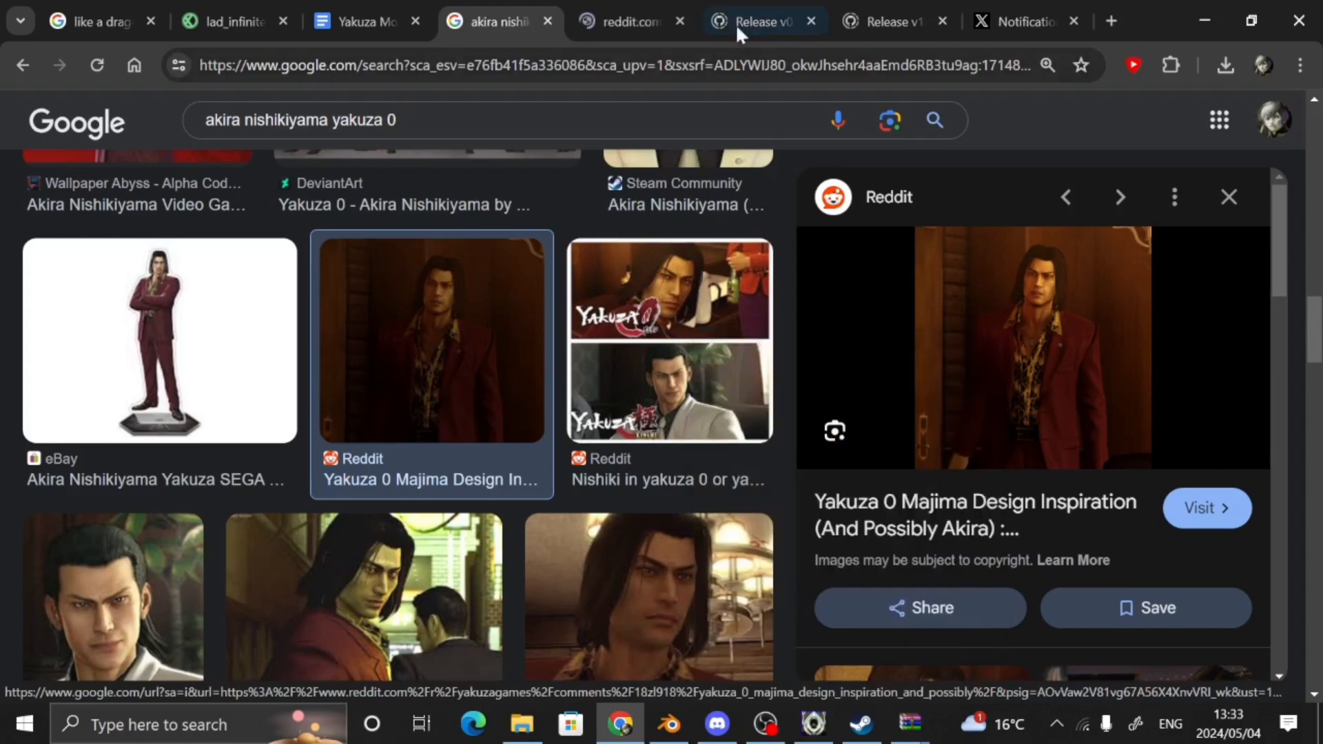
{"action": "left_click", "coordinate": [647, 8]}
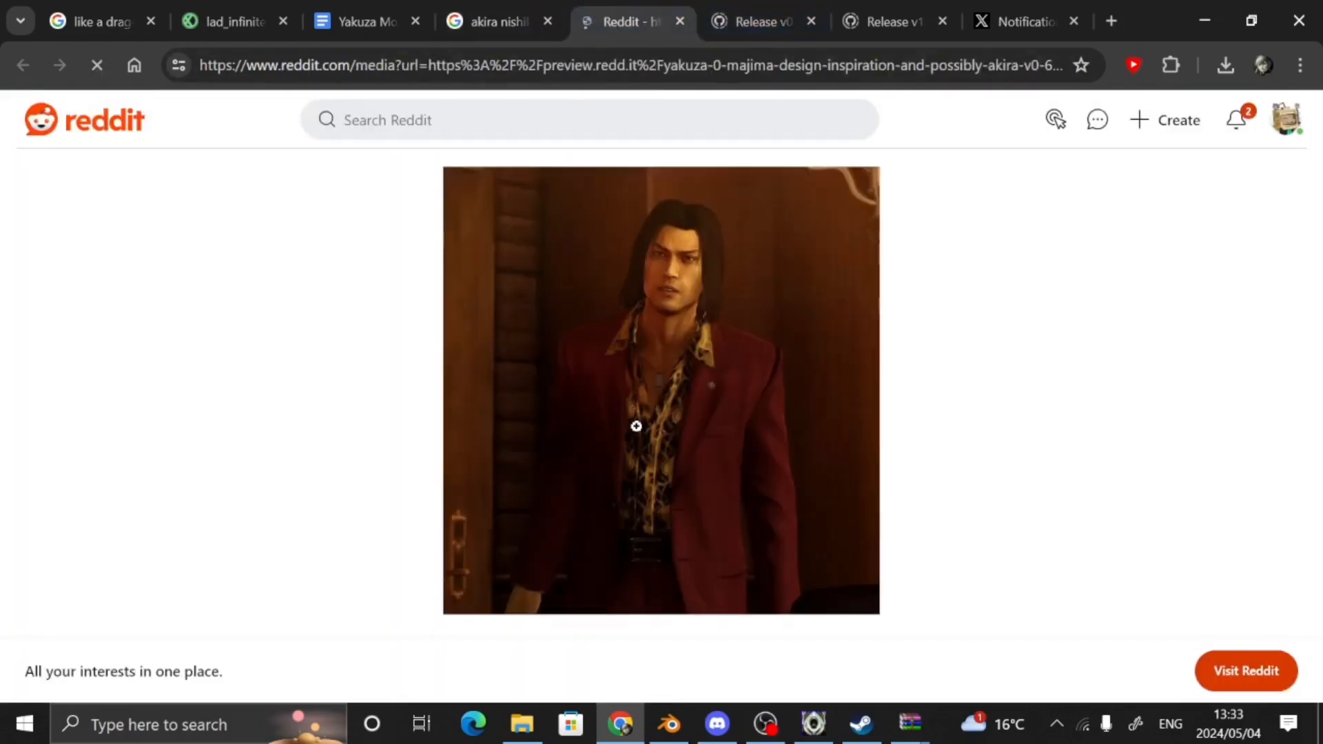
Enlarge the Reddit reference image and examine how the jacket fabric is shaded down to the belt
{"action": "left_click", "coordinate": [695, 242]}
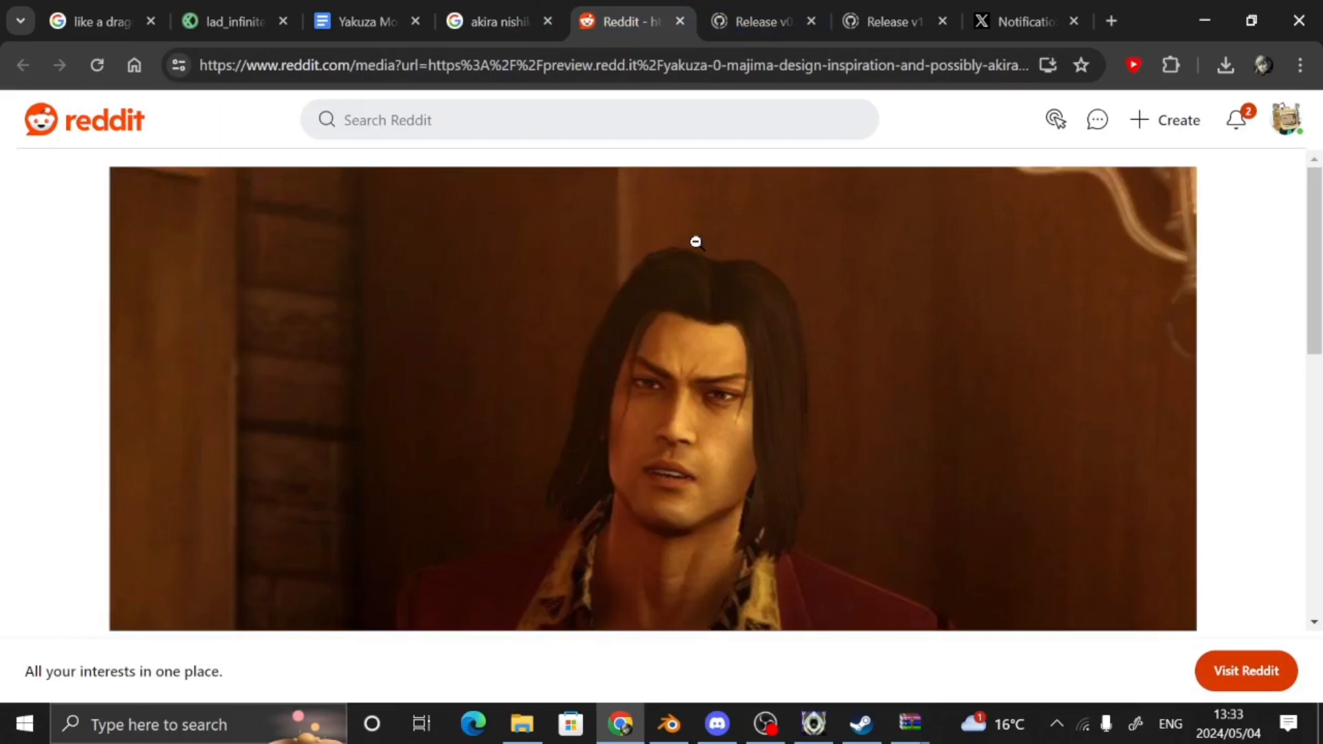
{"action": "scroll", "coordinate": [779, 328], "scroll_direction": "down", "scroll_amount": 6}
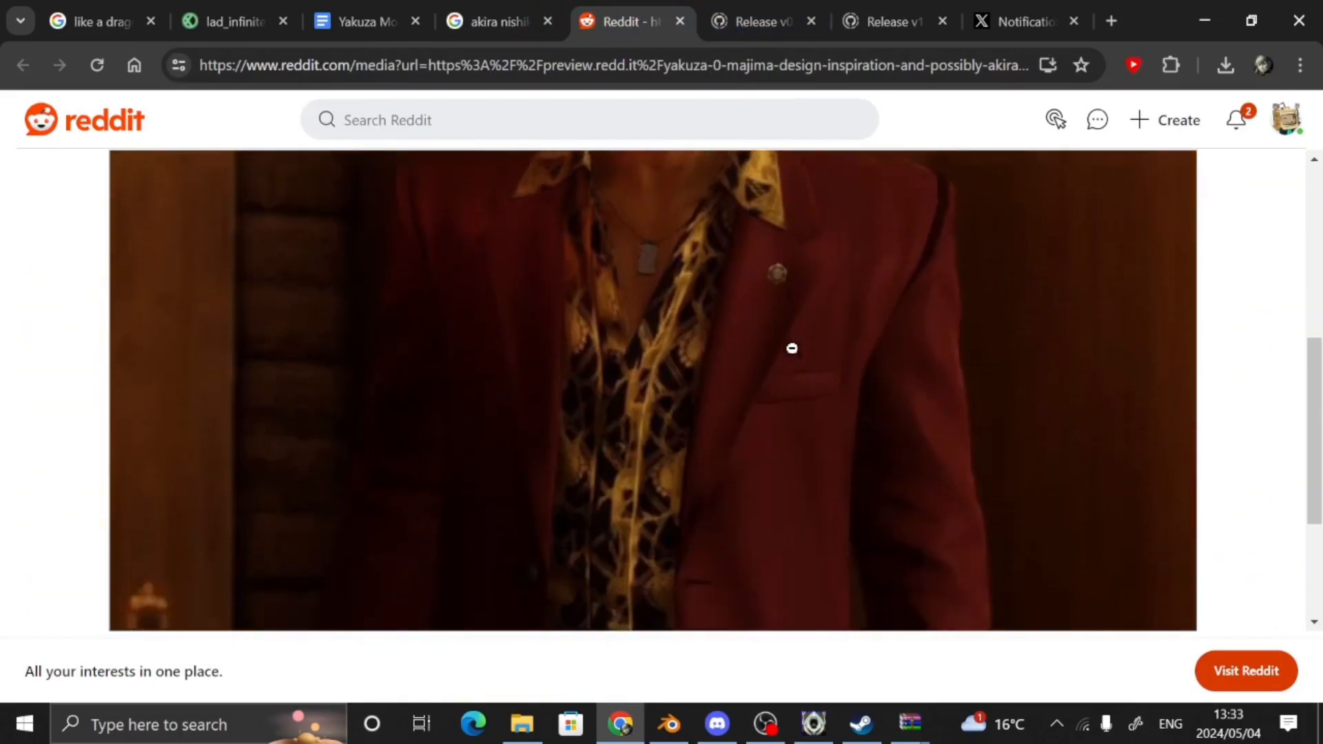
{"action": "scroll", "coordinate": [791, 348], "scroll_direction": "down", "scroll_amount": 3}
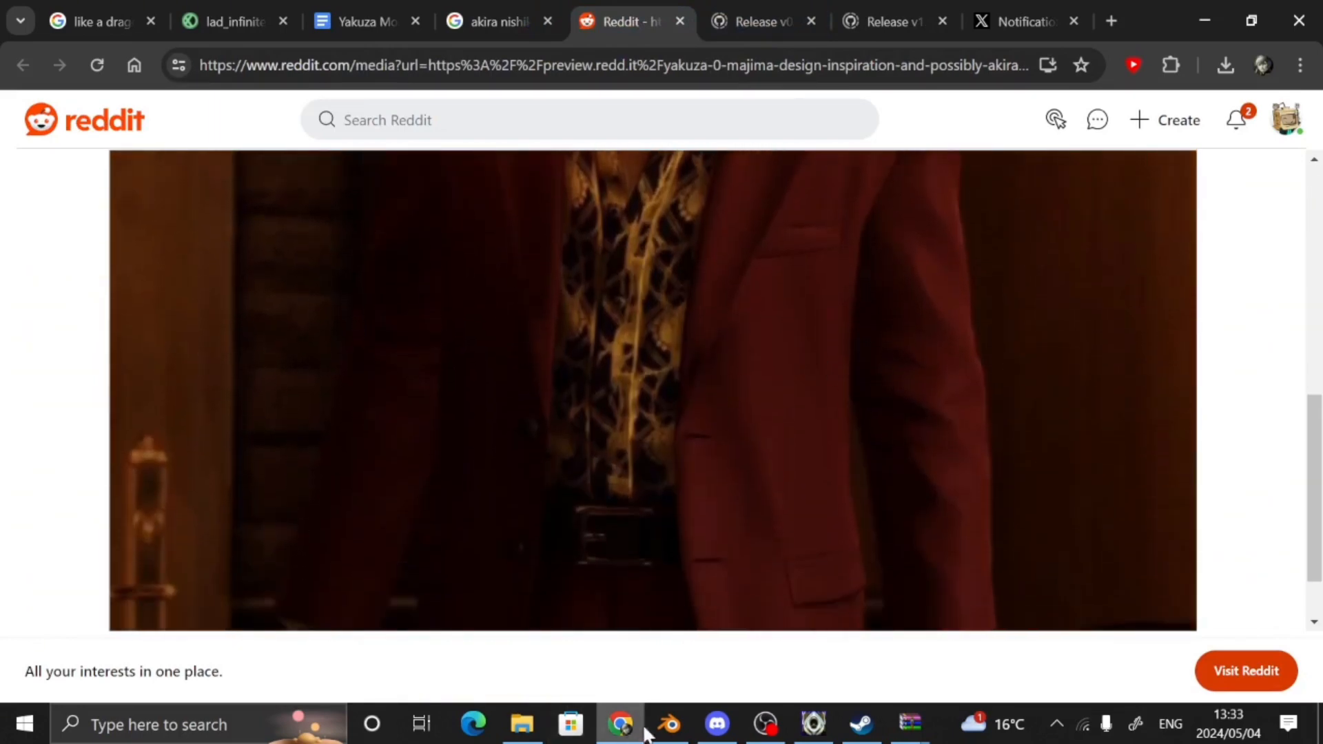
Switch to Blender and examine the jacket's shading in Back Orthographic view, along with its material node setup
{"action": "left_click", "coordinate": [668, 723]}
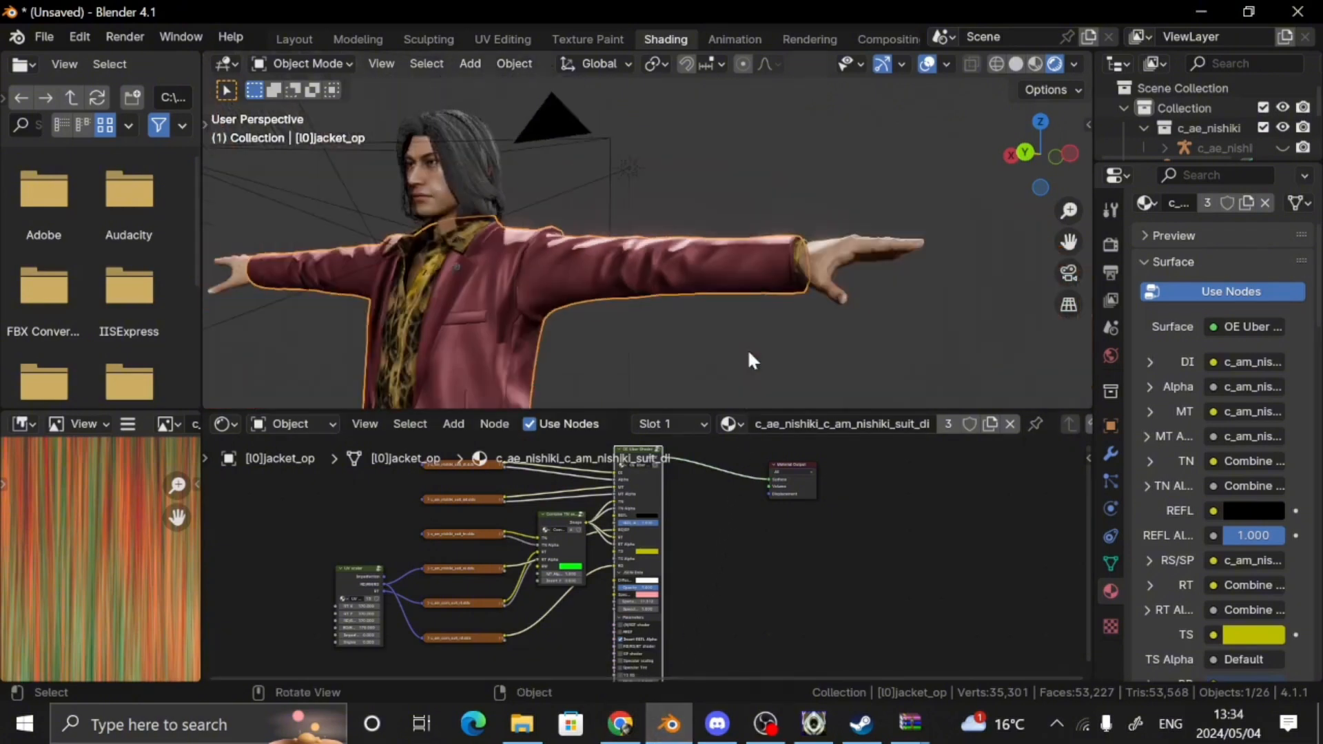
{"action": "scroll", "coordinate": [749, 354], "scroll_direction": "down", "scroll_amount": 3}
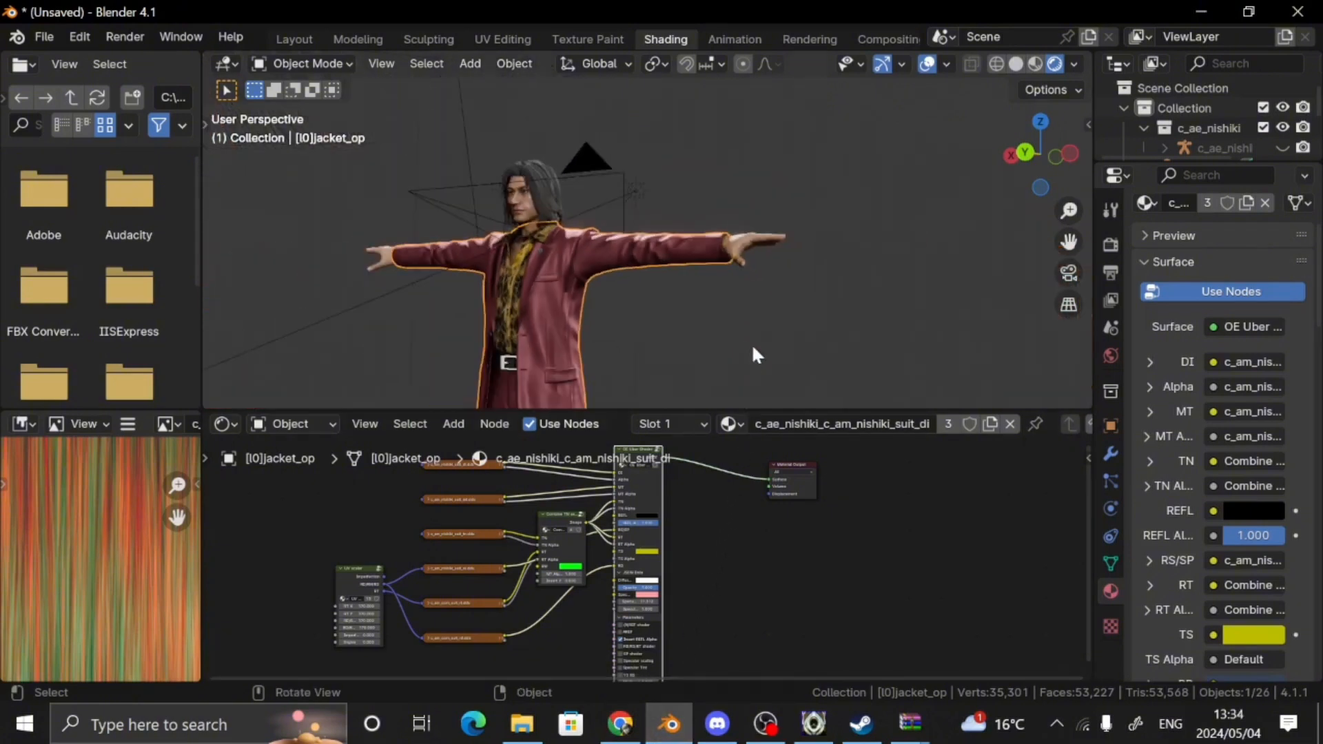
{"action": "left_click", "coordinate": [1032, 148]}
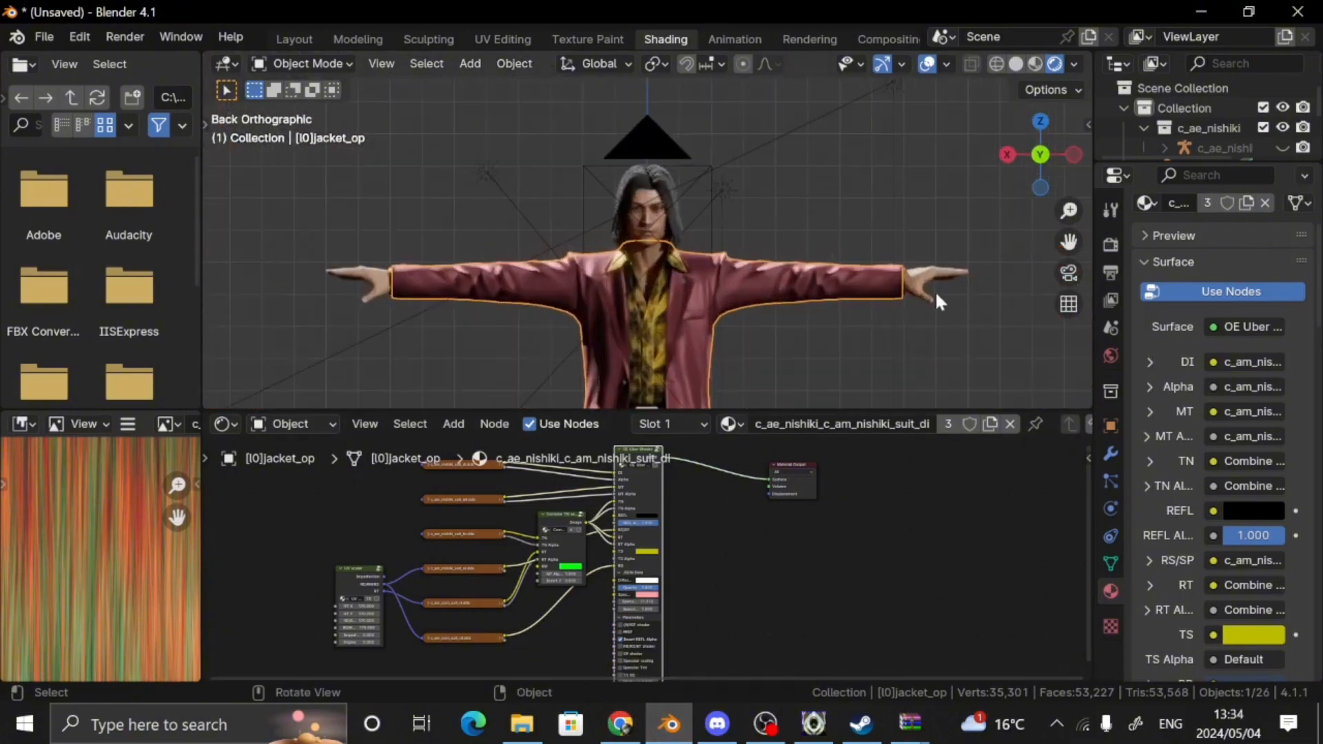
{"action": "right_click", "coordinate": [1054, 233]}
{"action": "key", "text": "ctrl+space"}
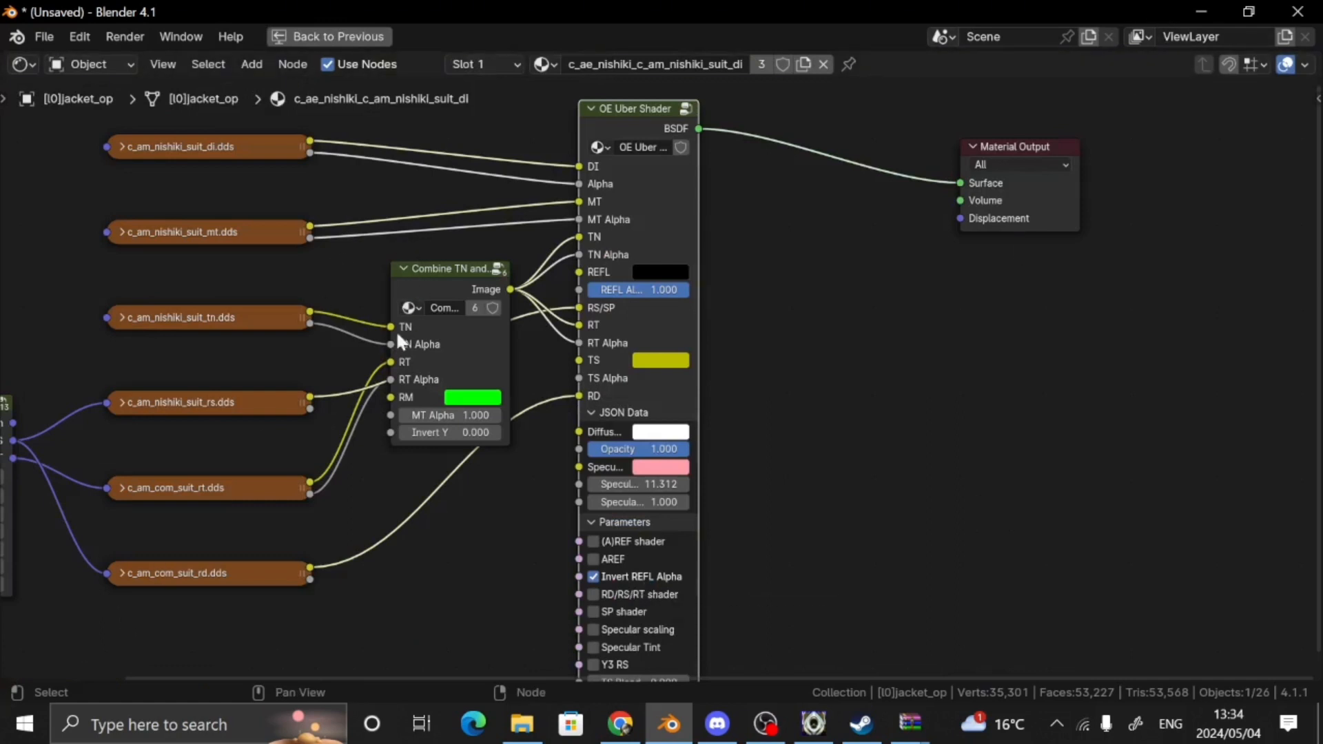
{"action": "left_click", "coordinate": [333, 35]}
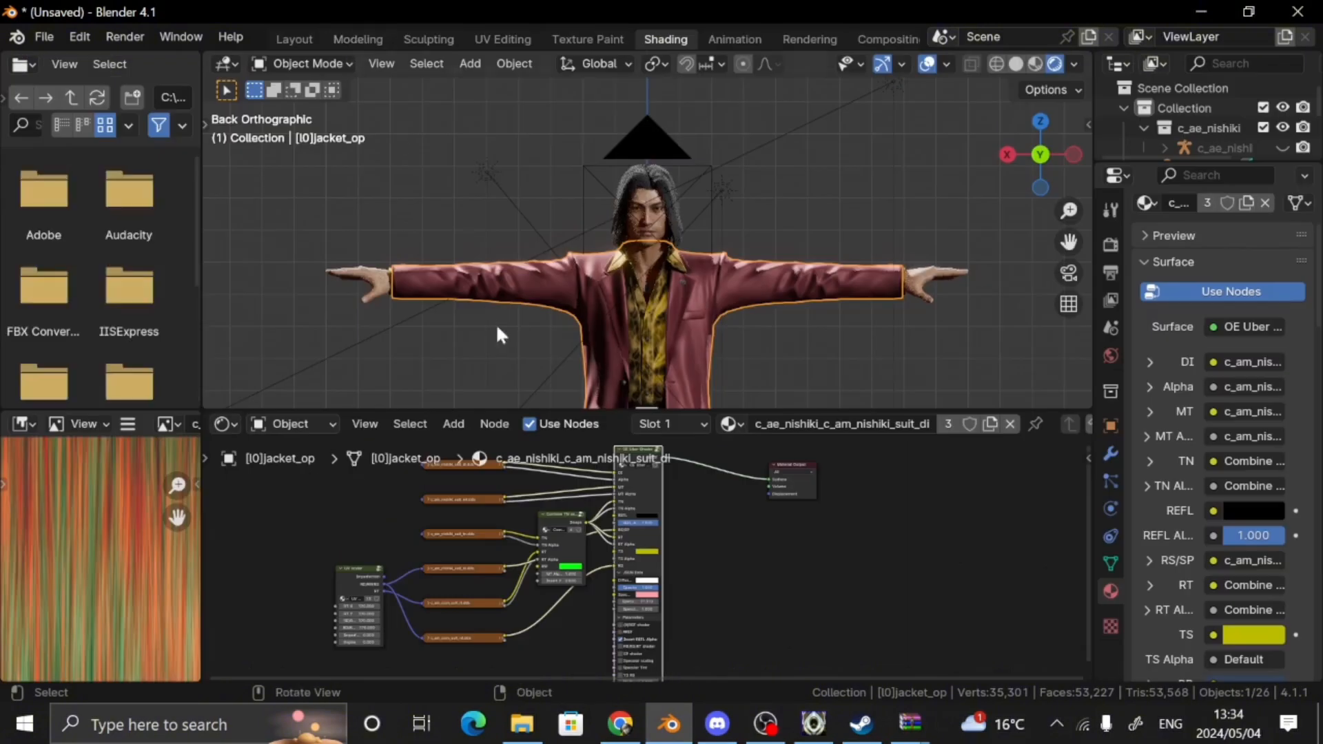
{"action": "left_click", "coordinate": [1109, 299]}
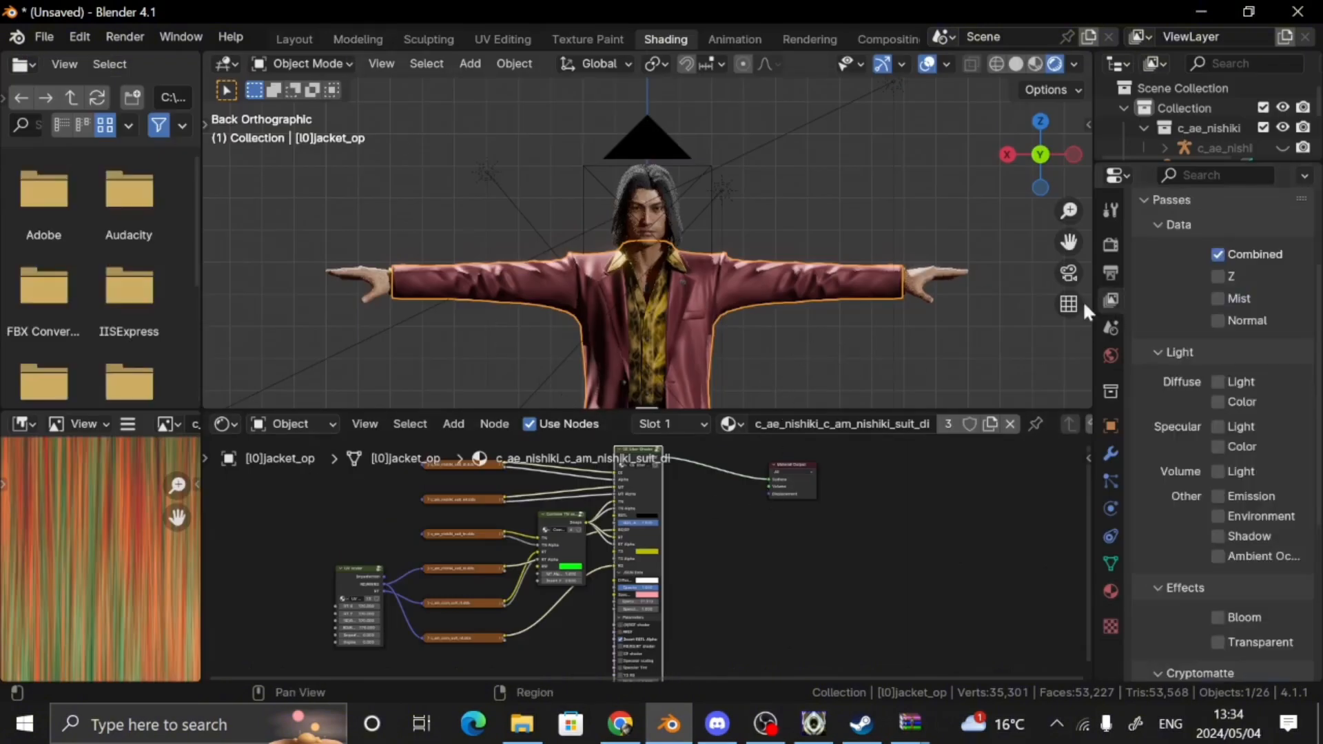
{"action": "left_click", "coordinate": [1035, 258]}
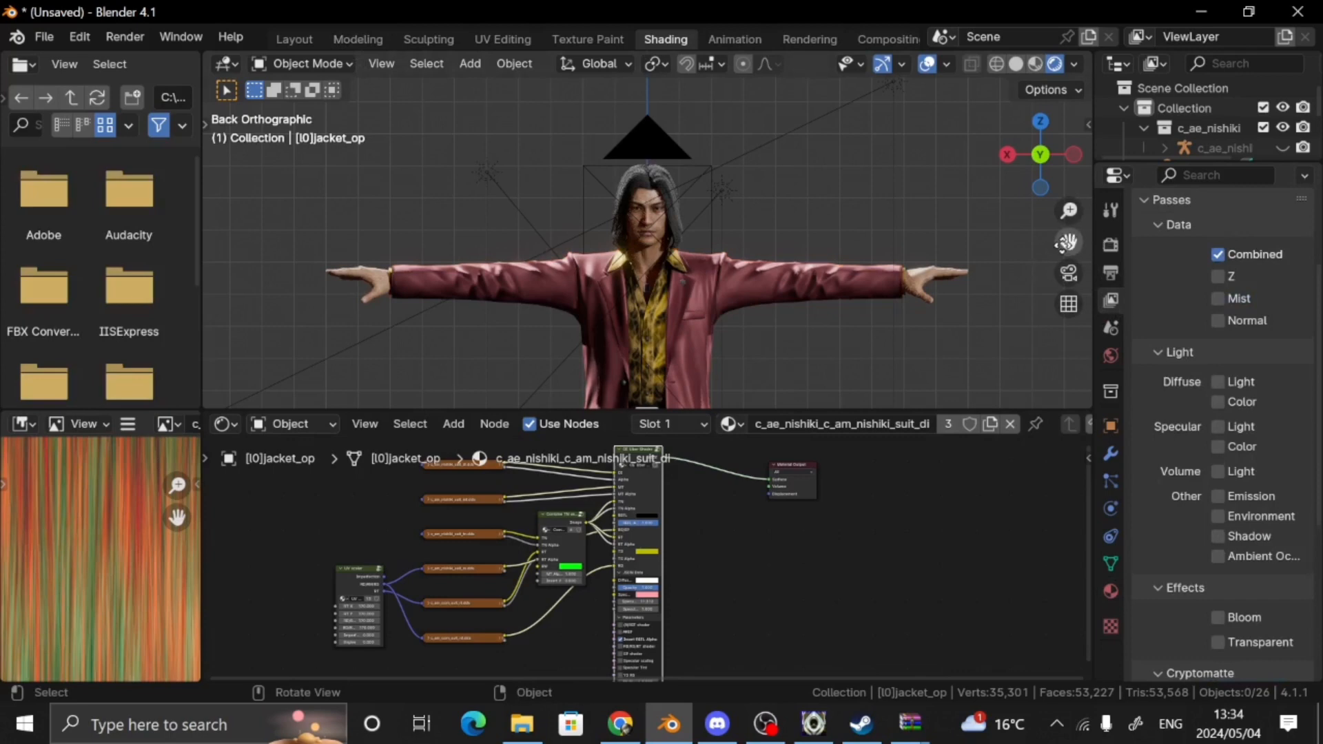
{"action": "left_click_drag", "start_coordinate": [1069, 242], "coordinate": [1074, 330]}
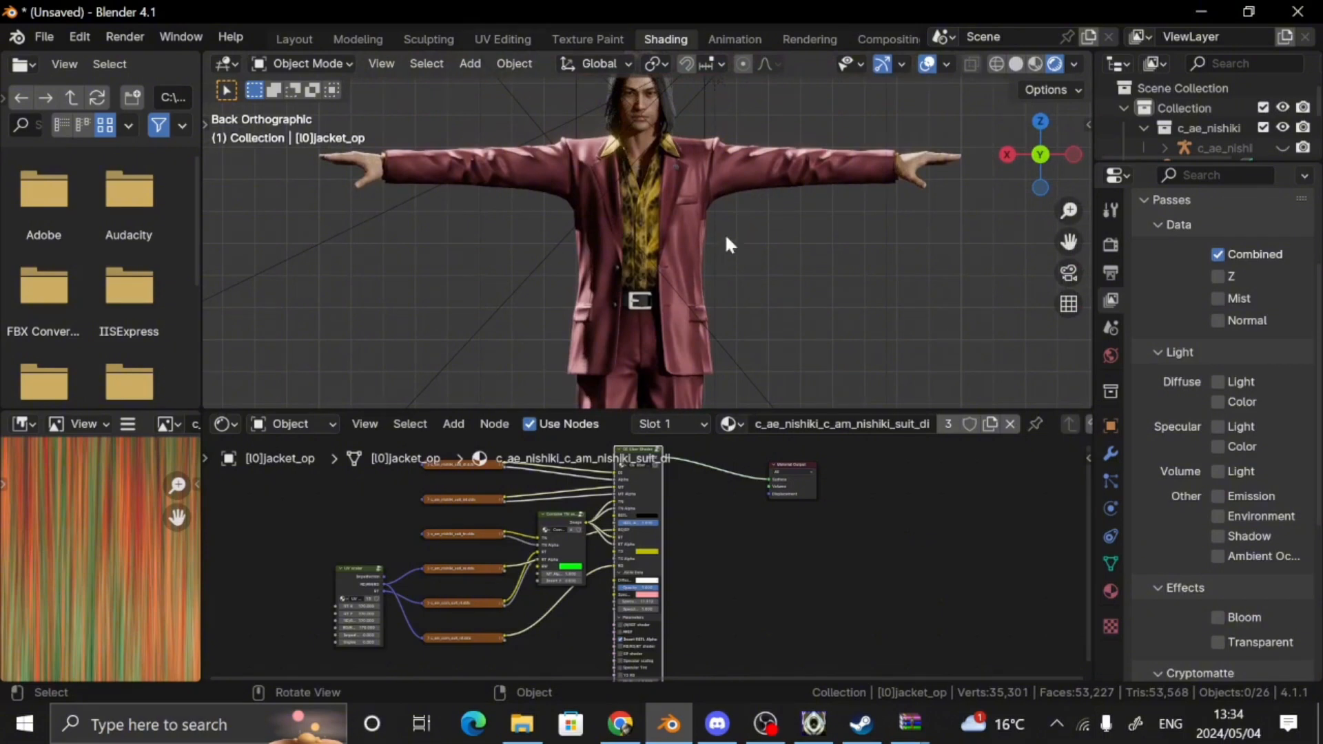
In the jacket material, link the tn and rt textures' color and alpha directly to the OE Uber Shader's TN, TN Alpha, RT and RT Alpha inputs
{"action": "left_click", "coordinate": [779, 156]}
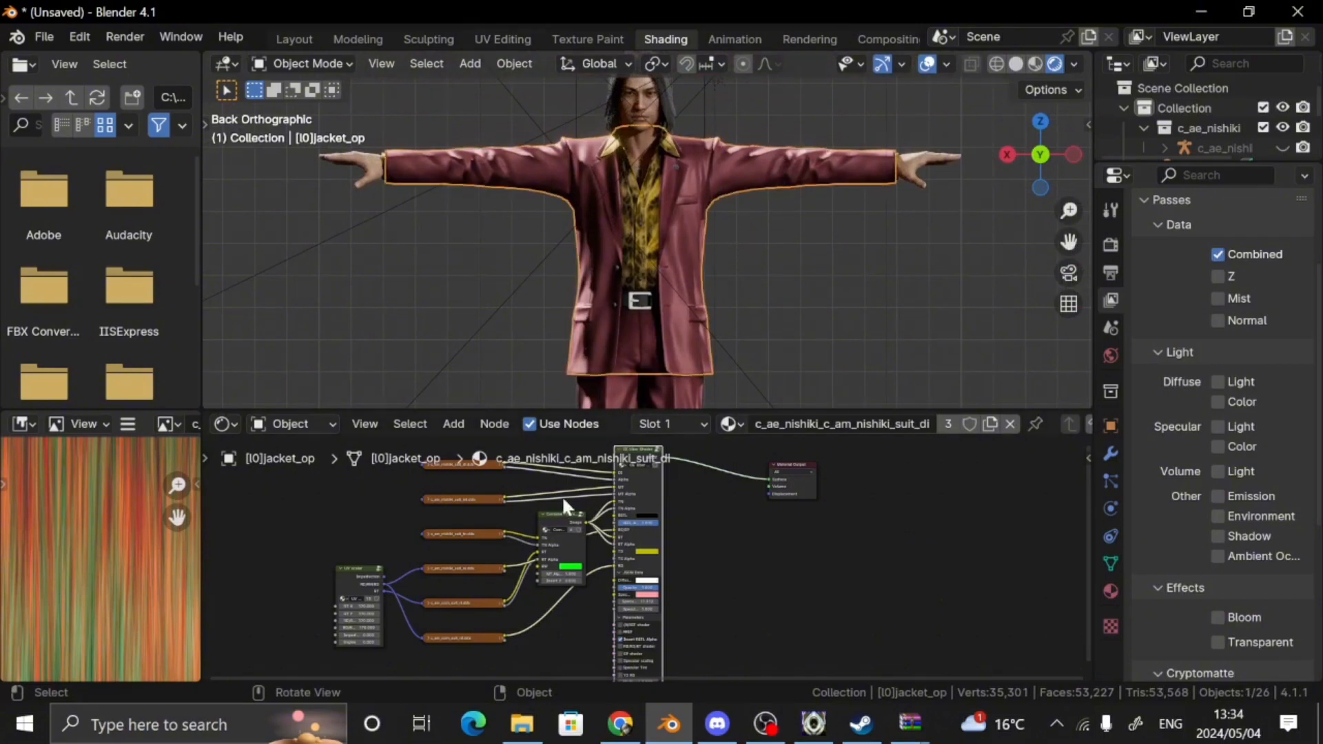
{"action": "key", "text": "ctrl+space"}
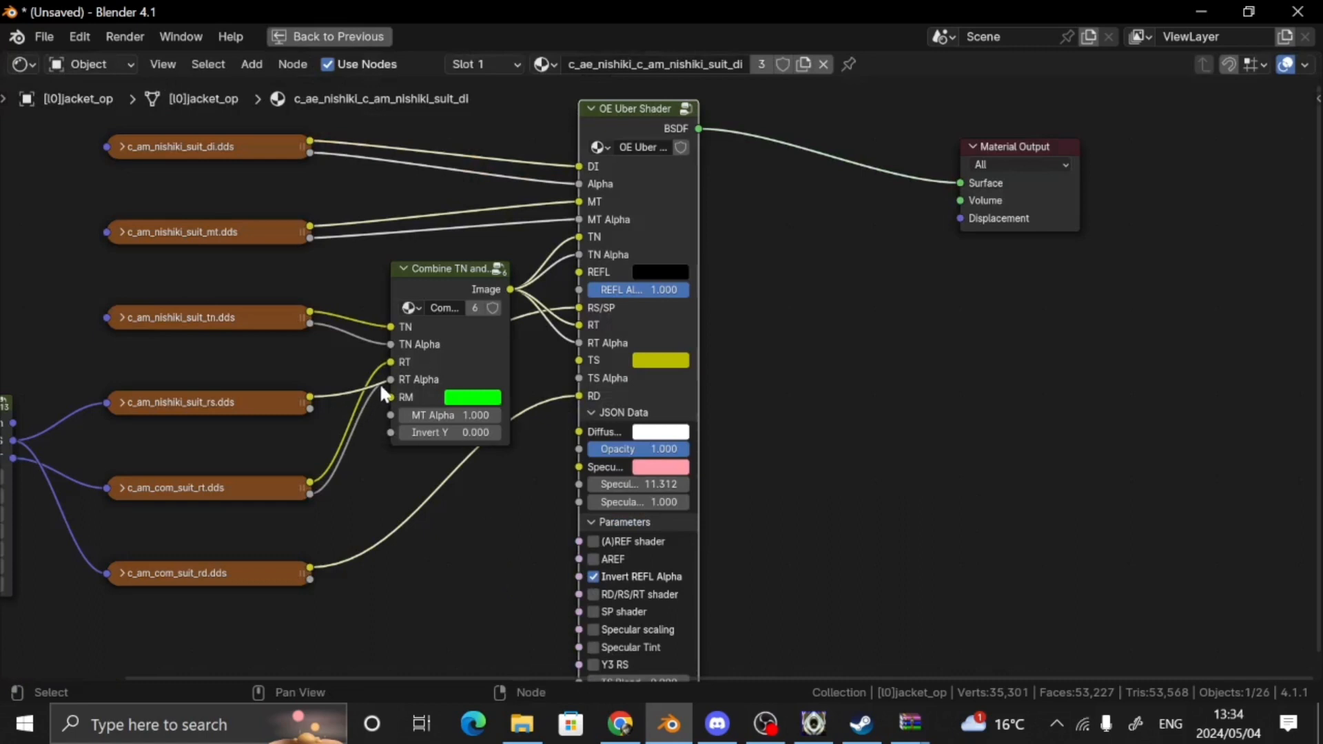
{"action": "left_click_drag", "start_coordinate": [388, 378], "coordinate": [585, 343]}
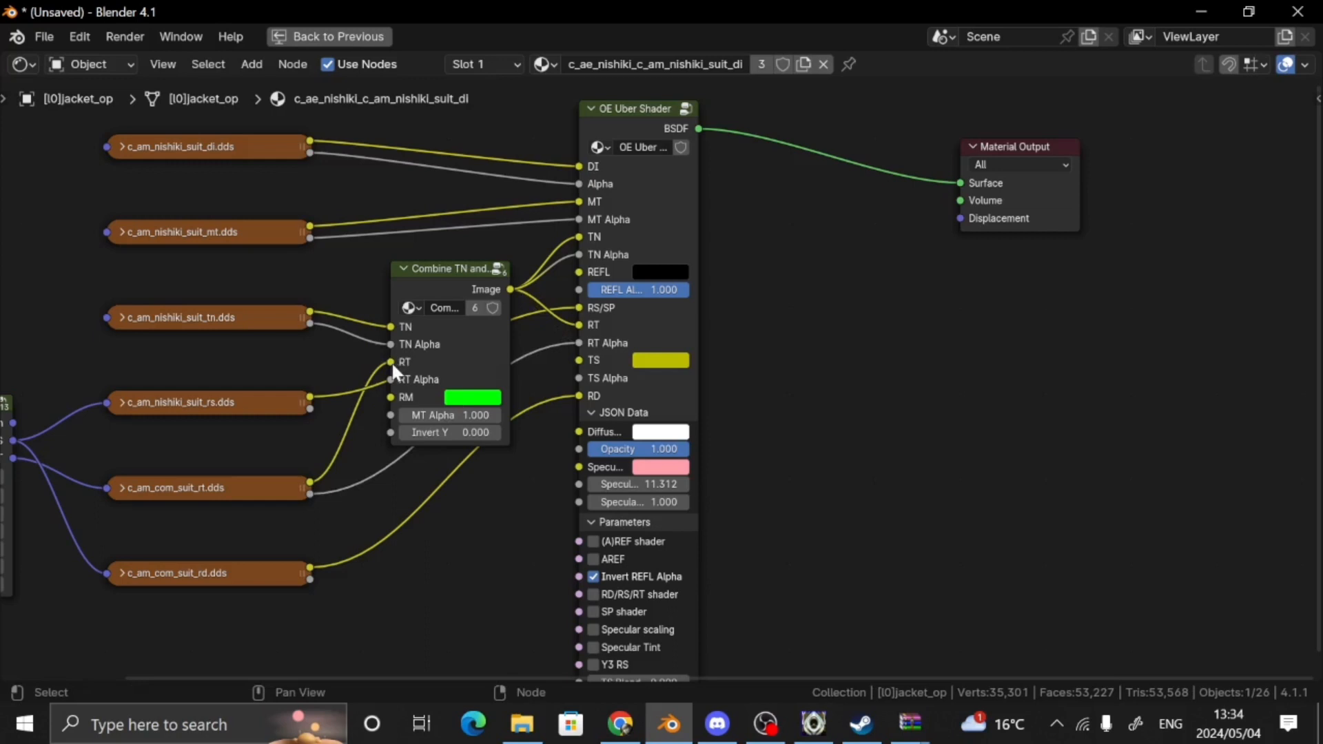
{"action": "left_click_drag", "start_coordinate": [391, 361], "coordinate": [590, 321]}
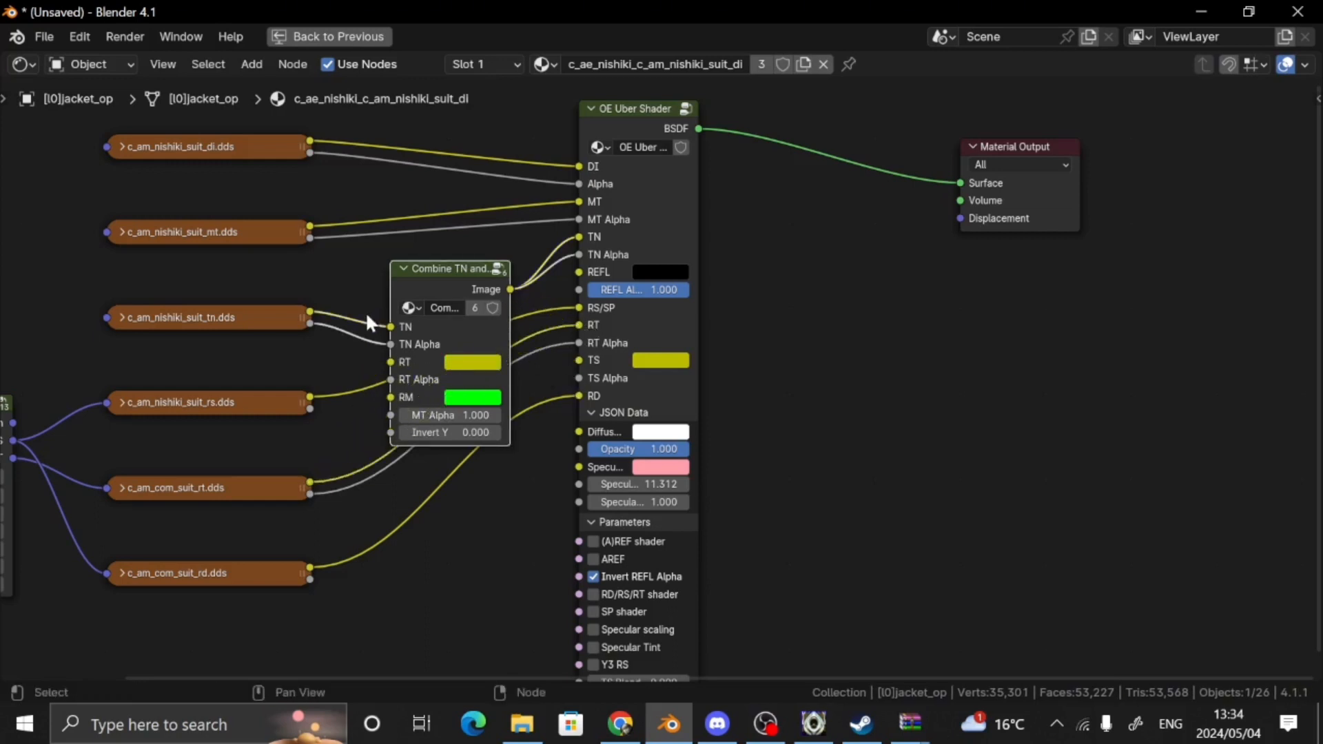
{"action": "left_click_drag", "start_coordinate": [390, 325], "coordinate": [579, 237]}
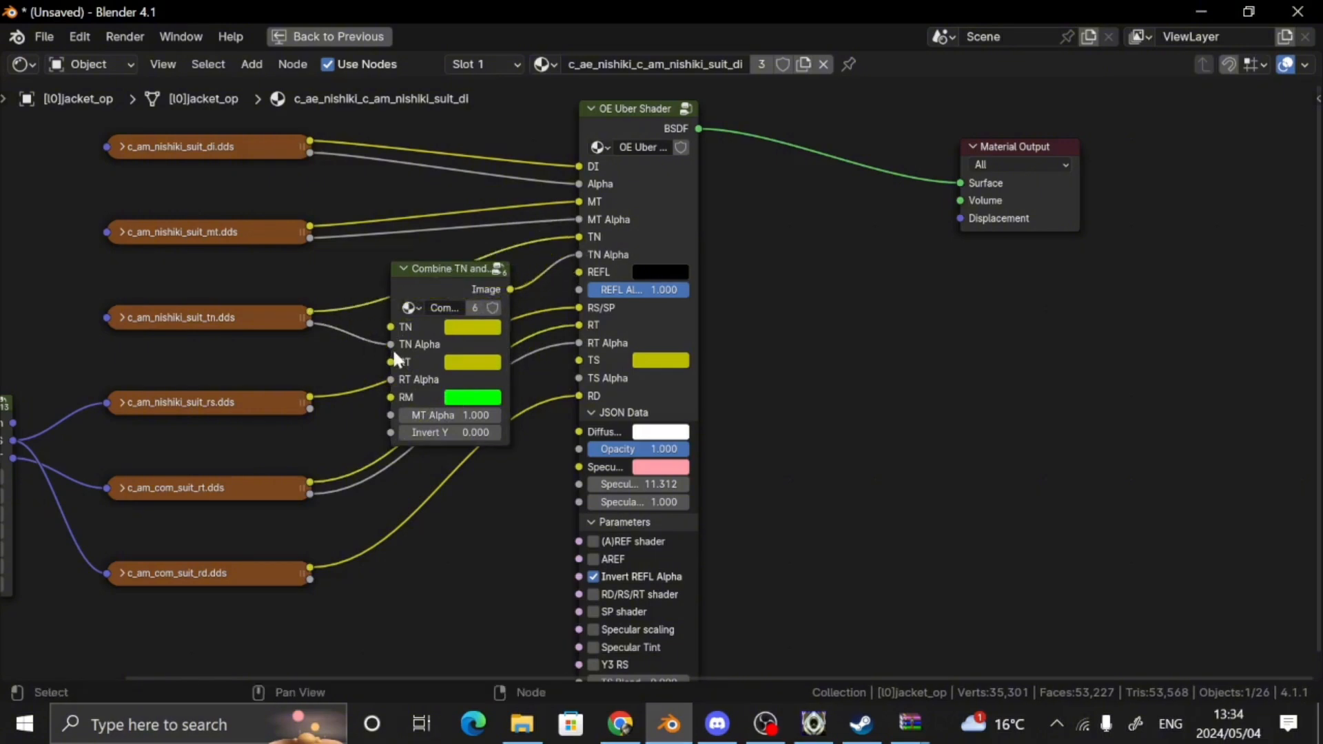
{"action": "left_click_drag", "start_coordinate": [387, 342], "coordinate": [579, 255]}
Delete the disconnected Combine TN and RT group and check the jacket's shading in the viewport
{"action": "left_click", "coordinate": [474, 296]}
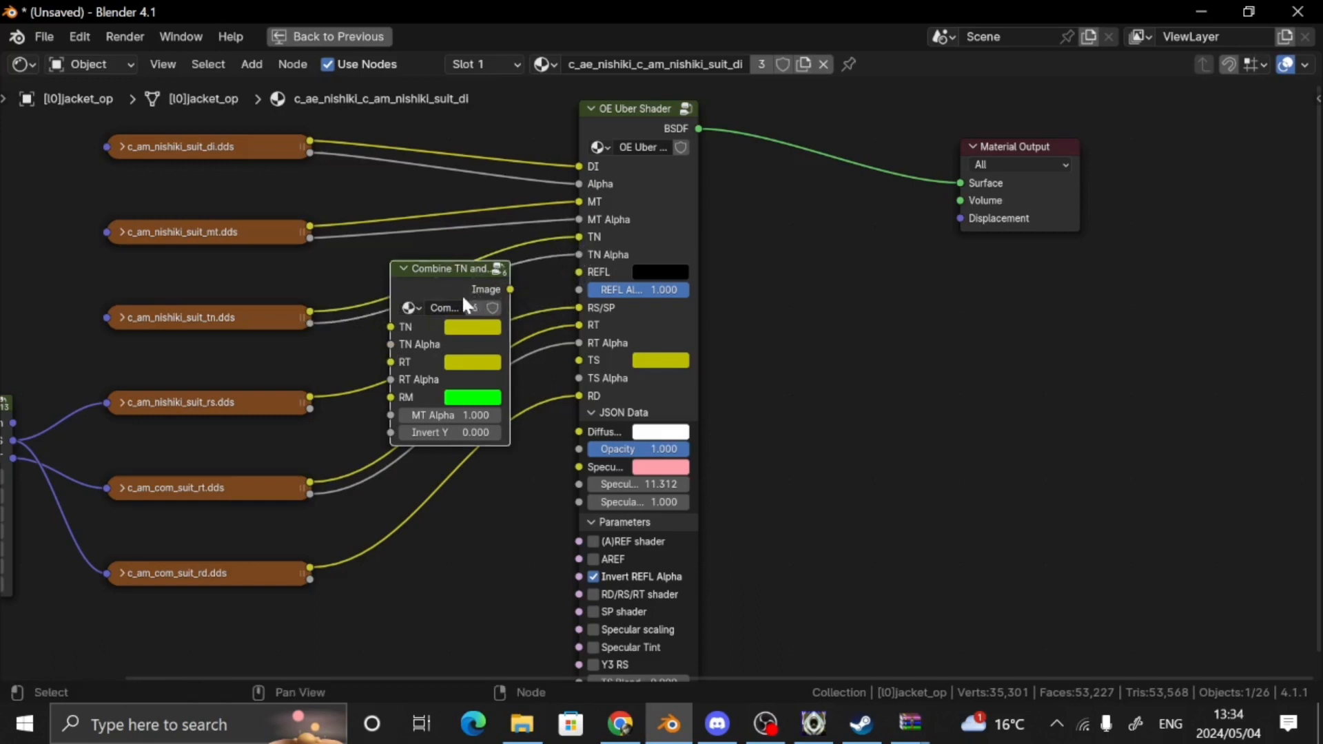
{"action": "key", "text": "x"}
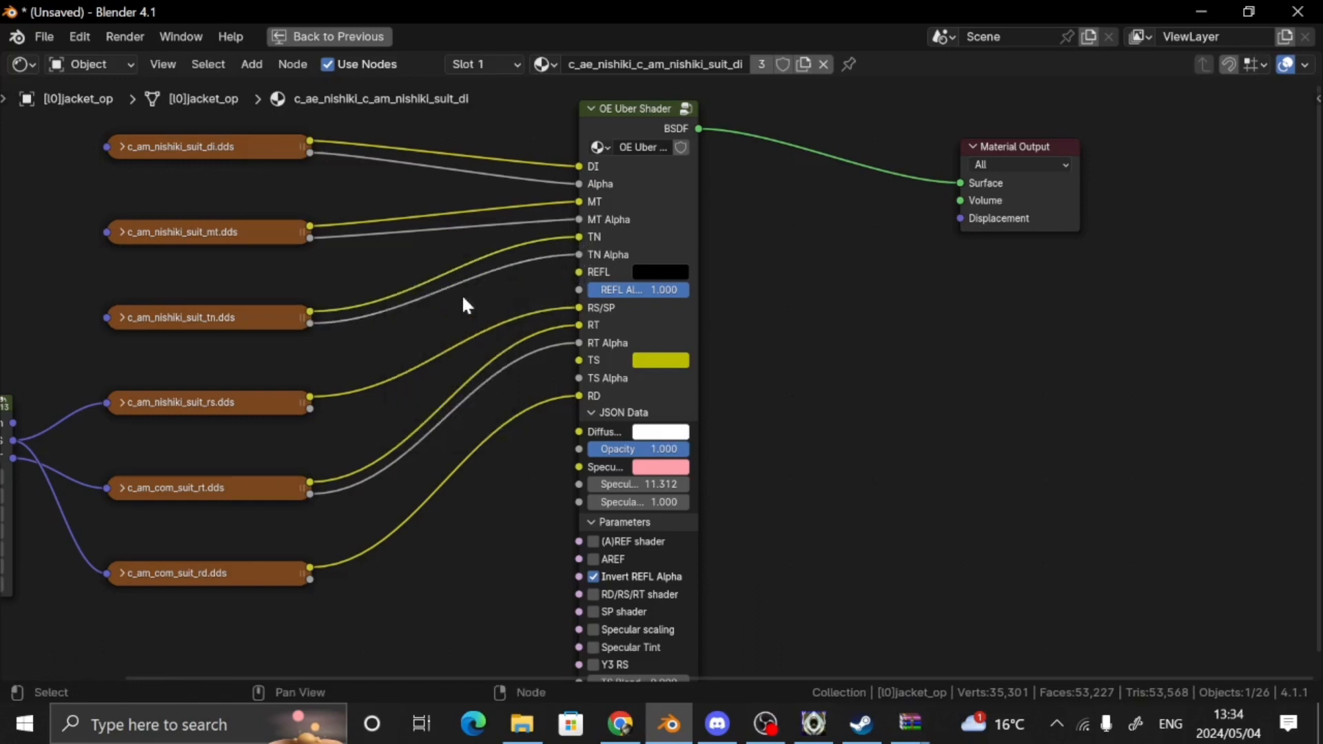
{"action": "left_click", "coordinate": [353, 37]}
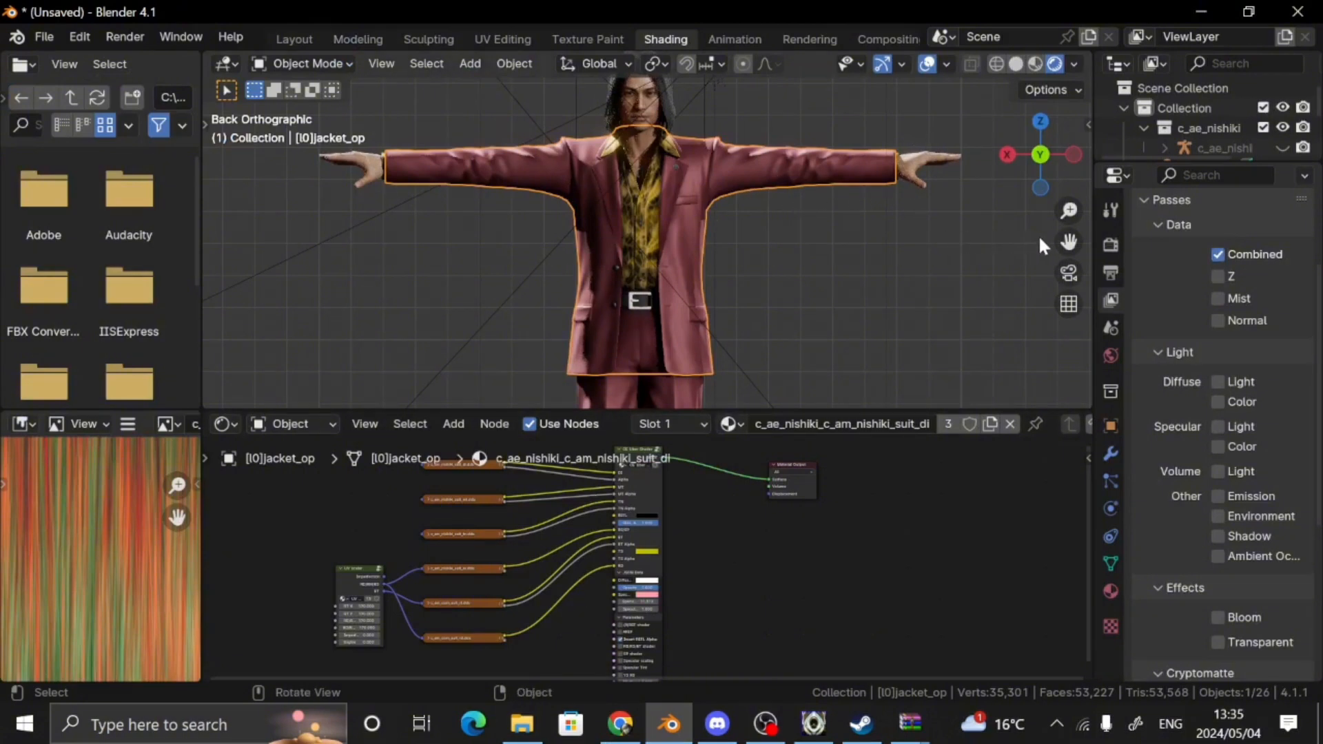
{"action": "left_click_drag", "start_coordinate": [1069, 241], "coordinate": [1002, 291]}
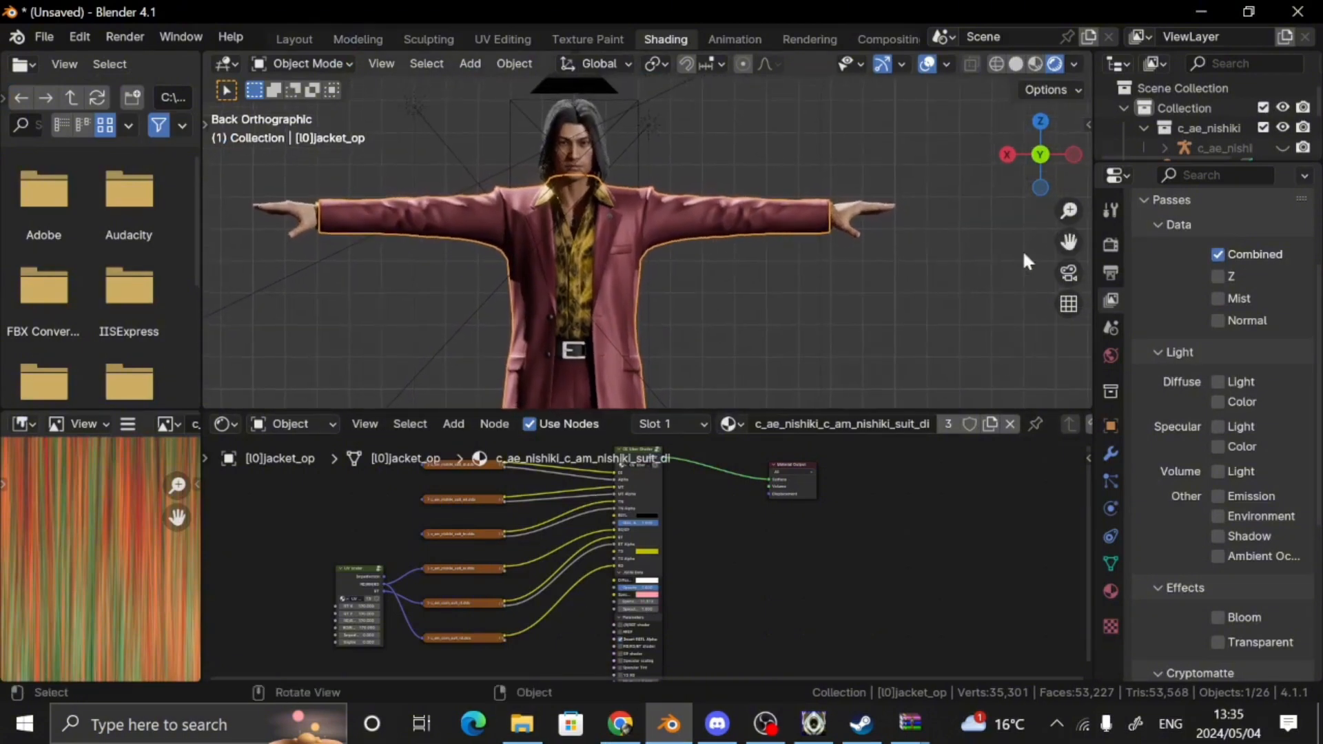
{"action": "scroll", "coordinate": [857, 254], "scroll_direction": "up", "scroll_amount": 3}
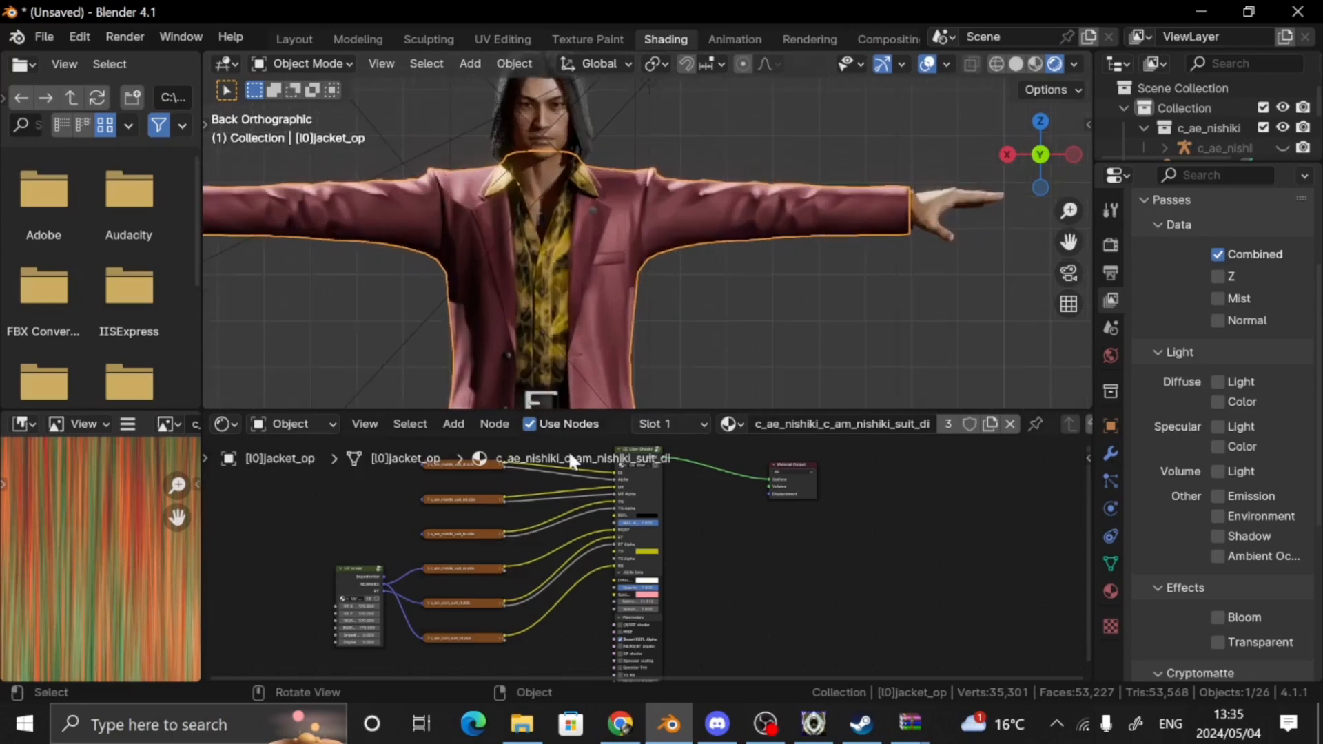
Insert a Combine TN and RT group into the link between the suit's tn texture color and the OE Uber Shader's TN input
{"action": "key", "text": "ctrl+space"}
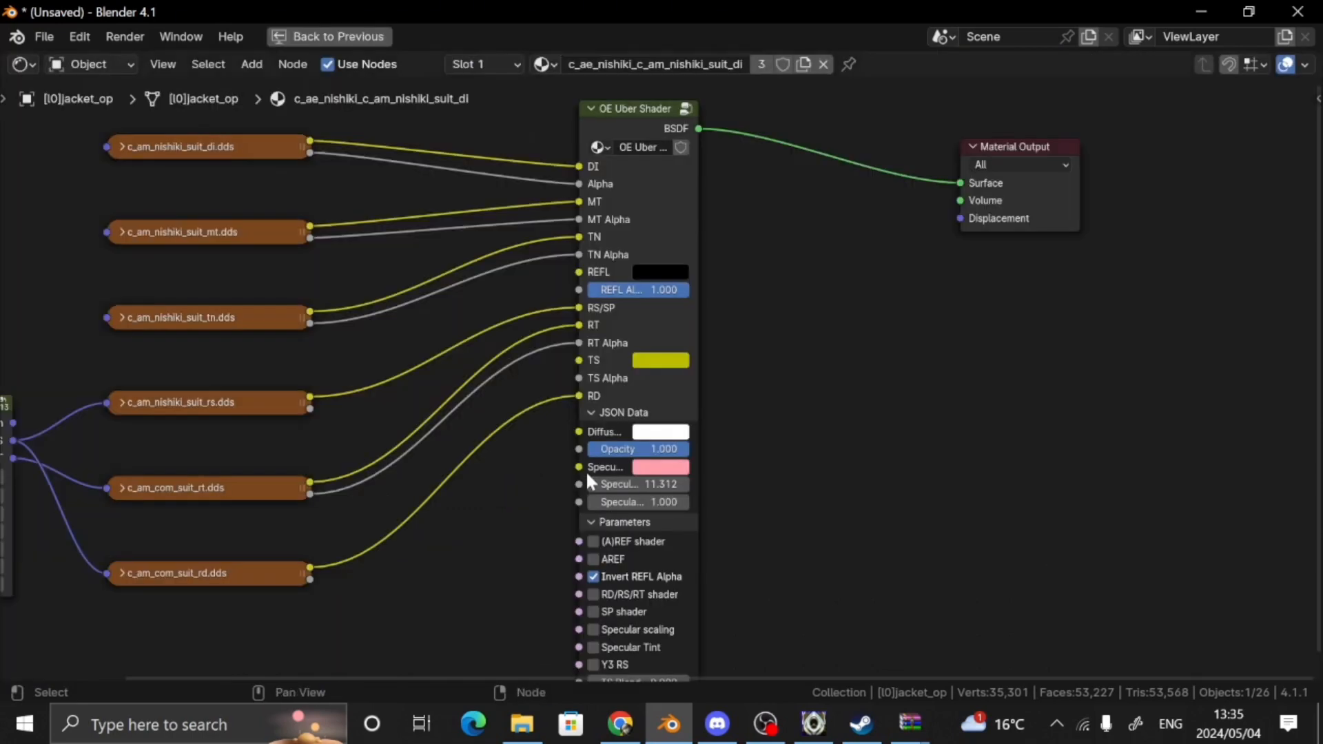
{"action": "key", "text": "shift+a"}
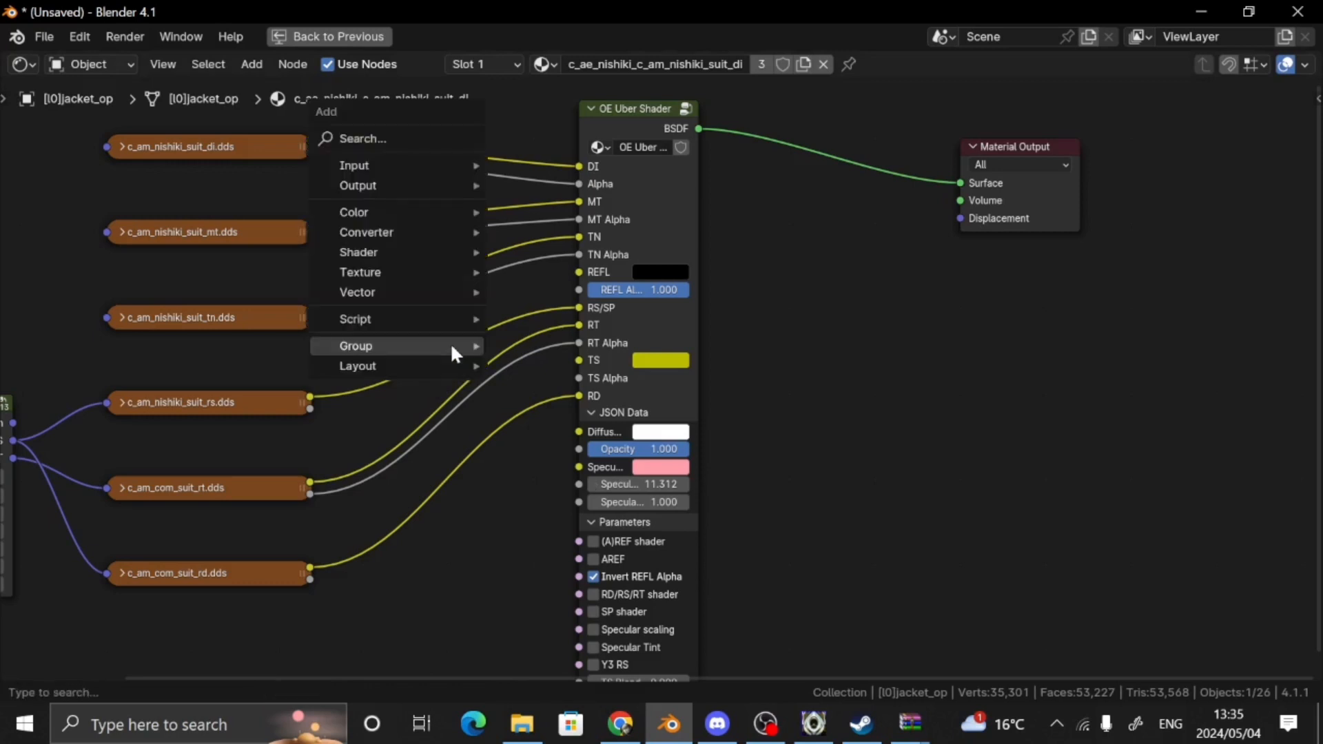
{"action": "mouse_move", "coordinate": [454, 355]}
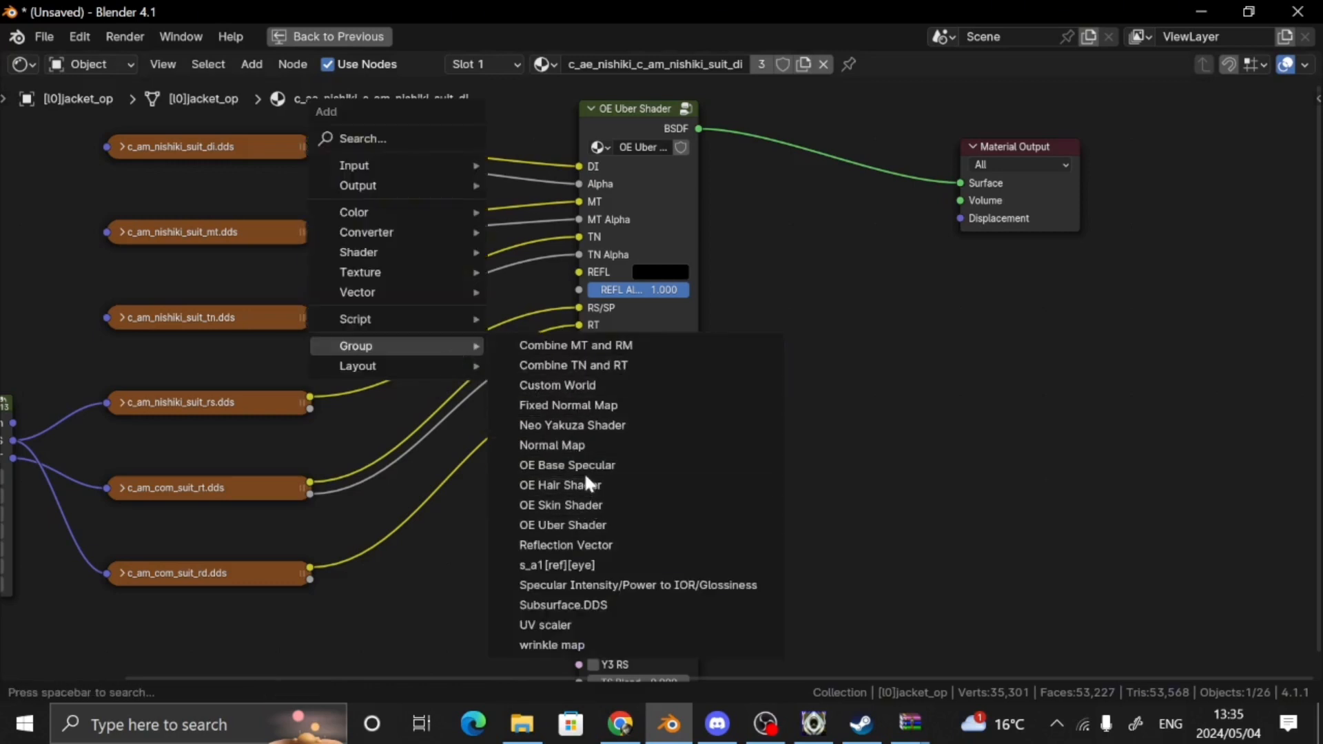
{"action": "left_click", "coordinate": [605, 366]}
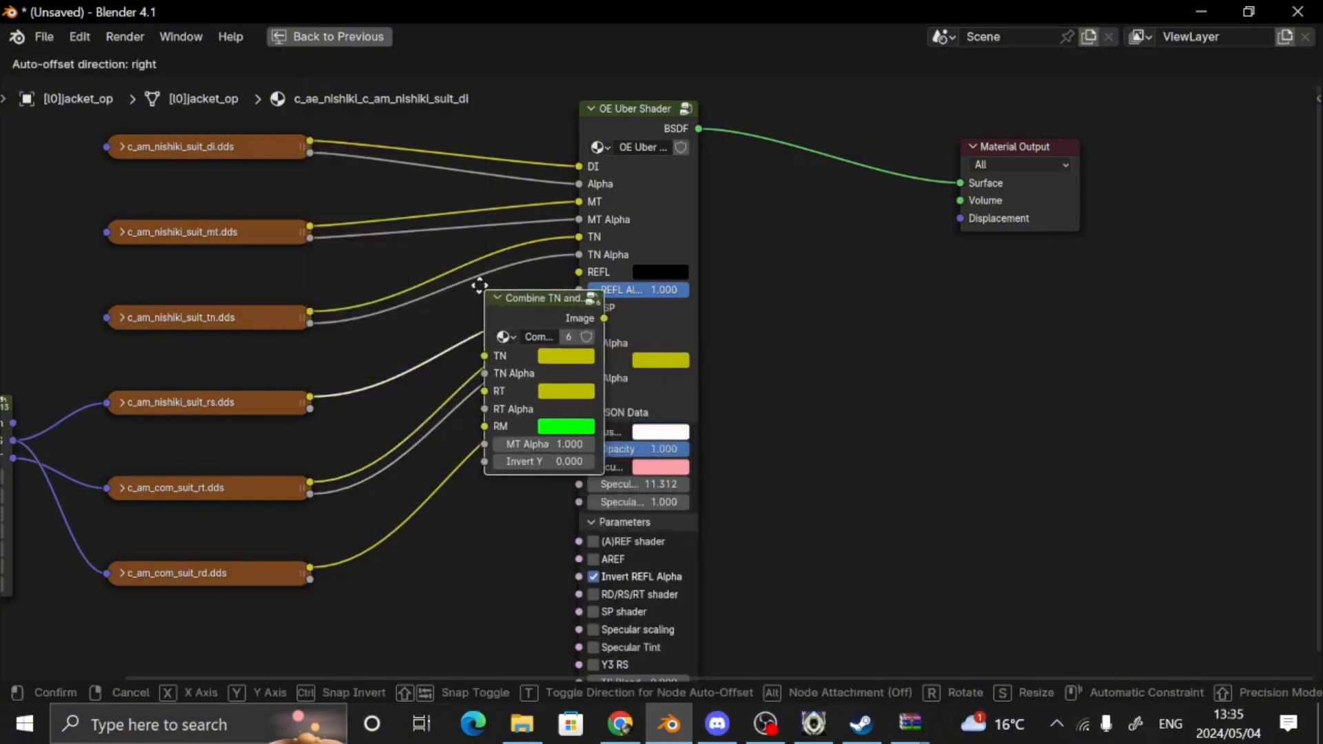
{"action": "left_click", "coordinate": [399, 256]}
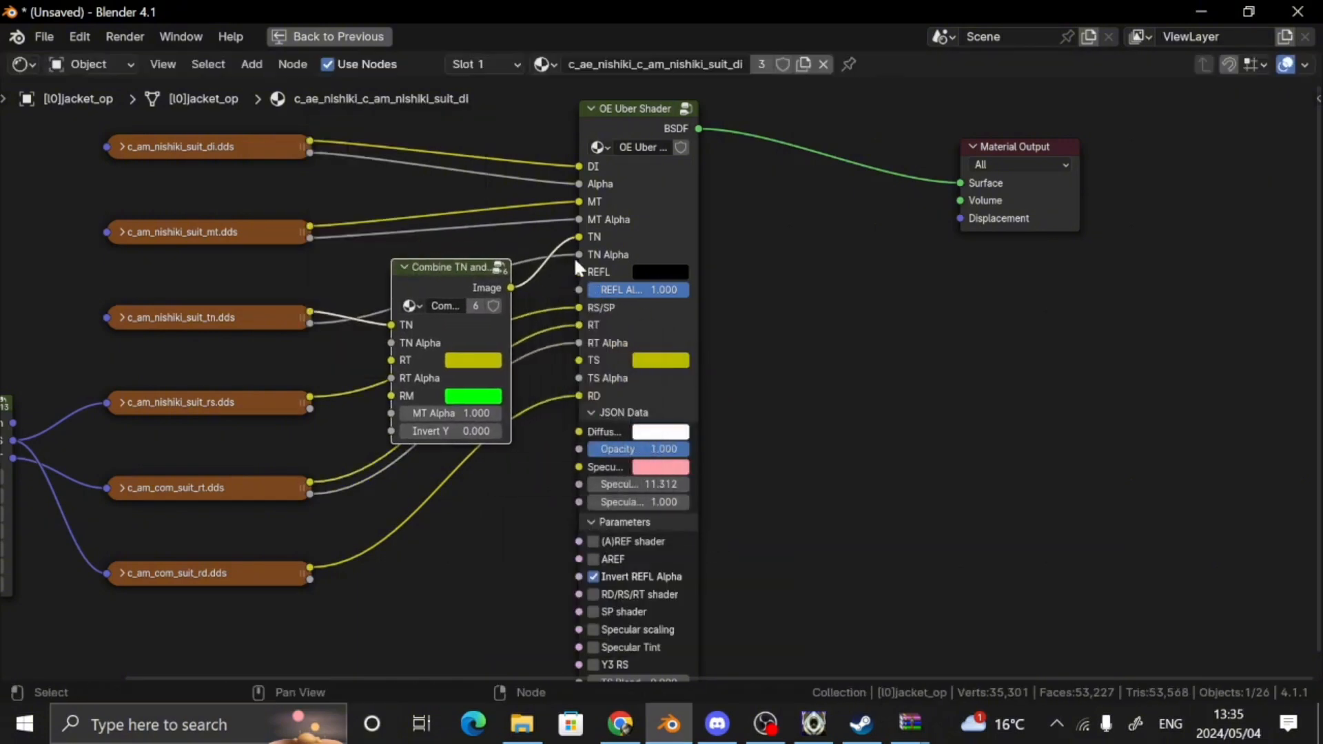
Reroute the tn texture's alpha and the rt texture's alpha and color to the Combine group's TN Alpha, RT Alpha and RT inputs
{"action": "left_click_drag", "start_coordinate": [577, 255], "coordinate": [394, 342]}
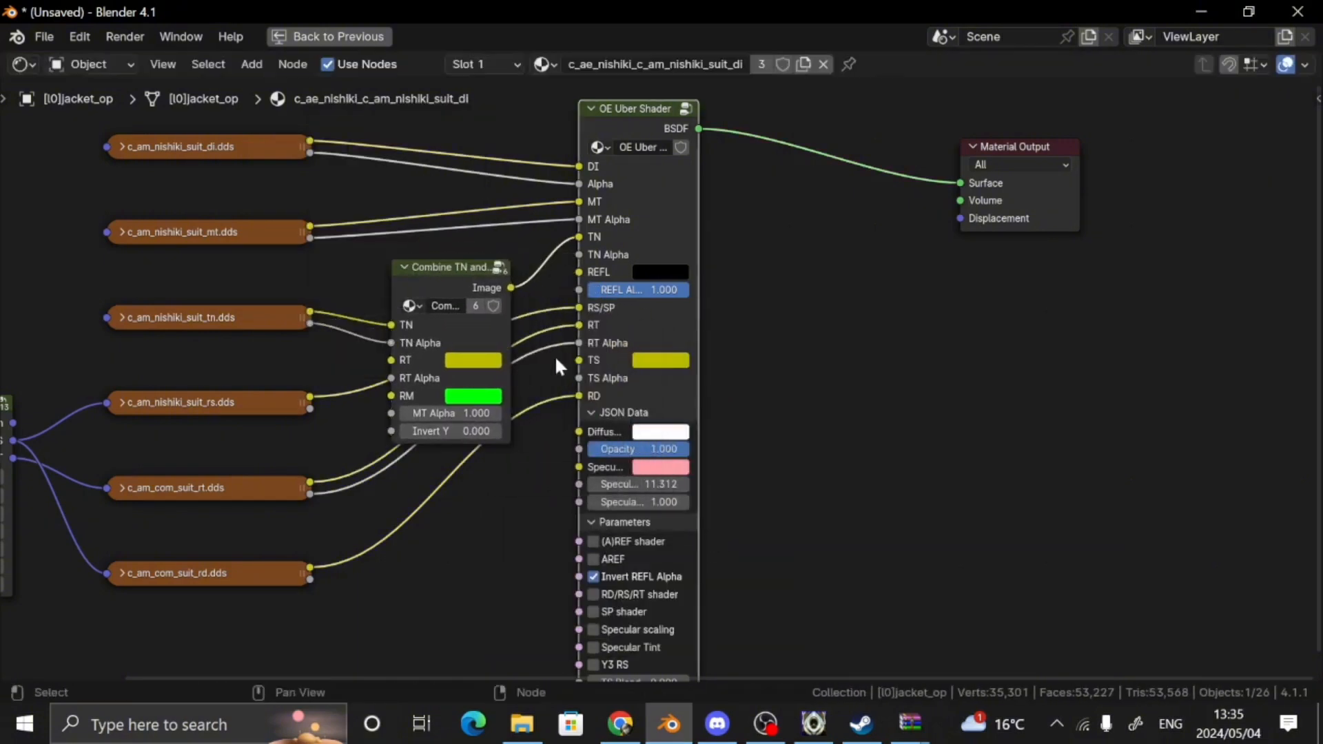
{"action": "left_click_drag", "start_coordinate": [574, 342], "coordinate": [414, 381]}
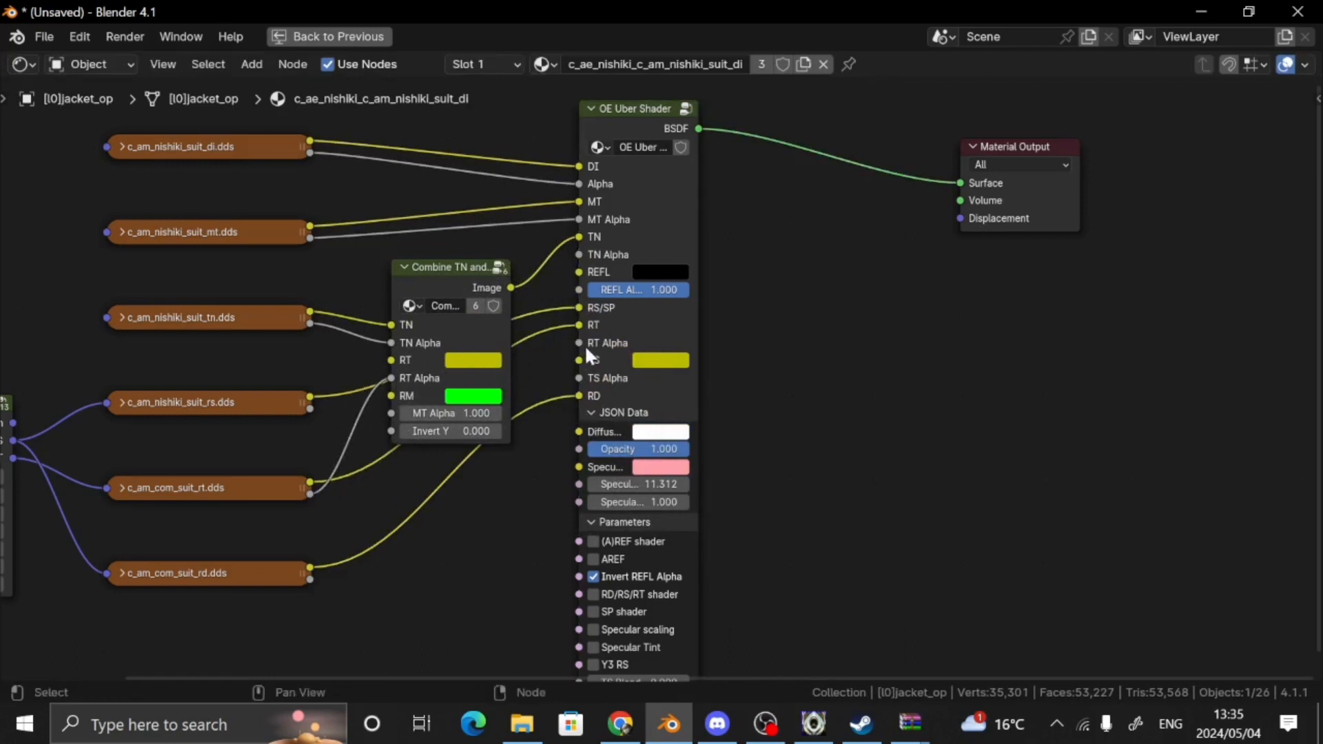
{"action": "left_click_drag", "start_coordinate": [582, 326], "coordinate": [391, 359]}
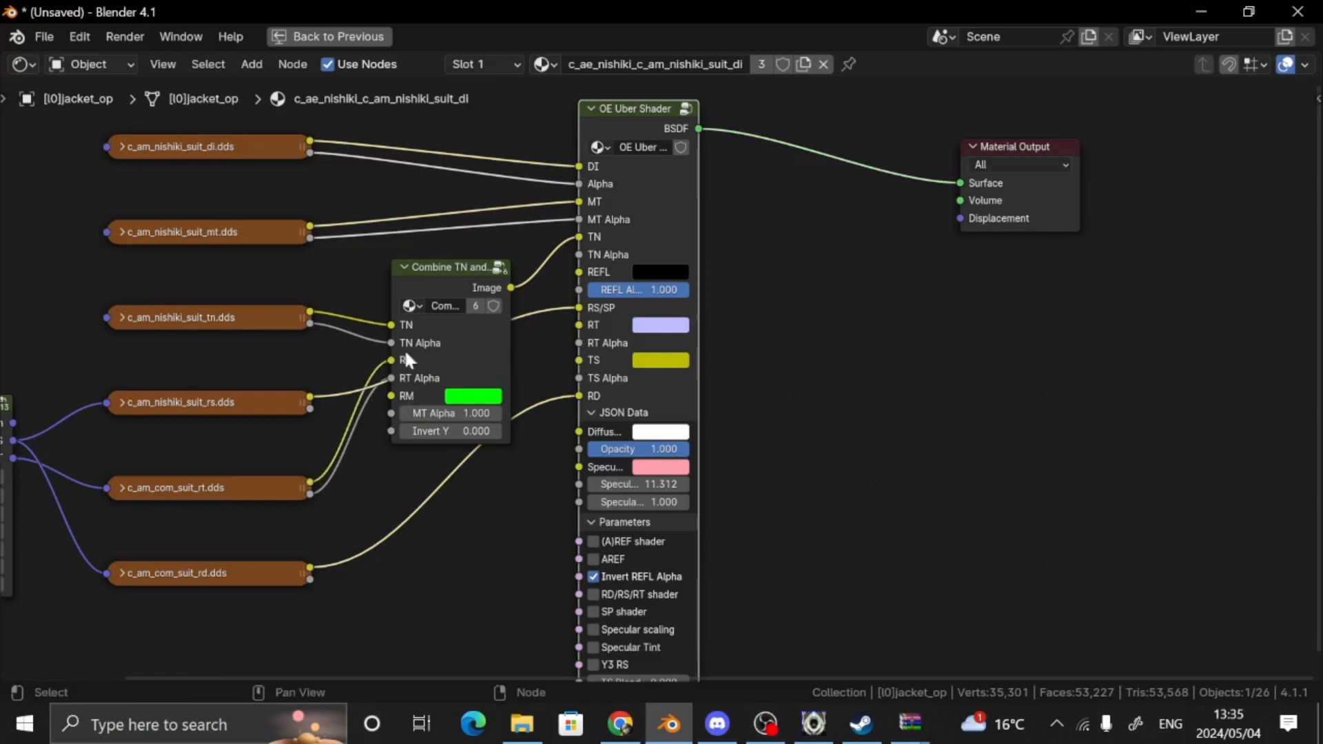
Link the Combine TN and RT group's Image output to the OE Uber Shader's TN Alpha, RT and RT Alpha inputs as well
{"action": "left_click_drag", "start_coordinate": [509, 288], "coordinate": [580, 255]}
{"action": "left_click_drag", "start_coordinate": [517, 286], "coordinate": [516, 295]}
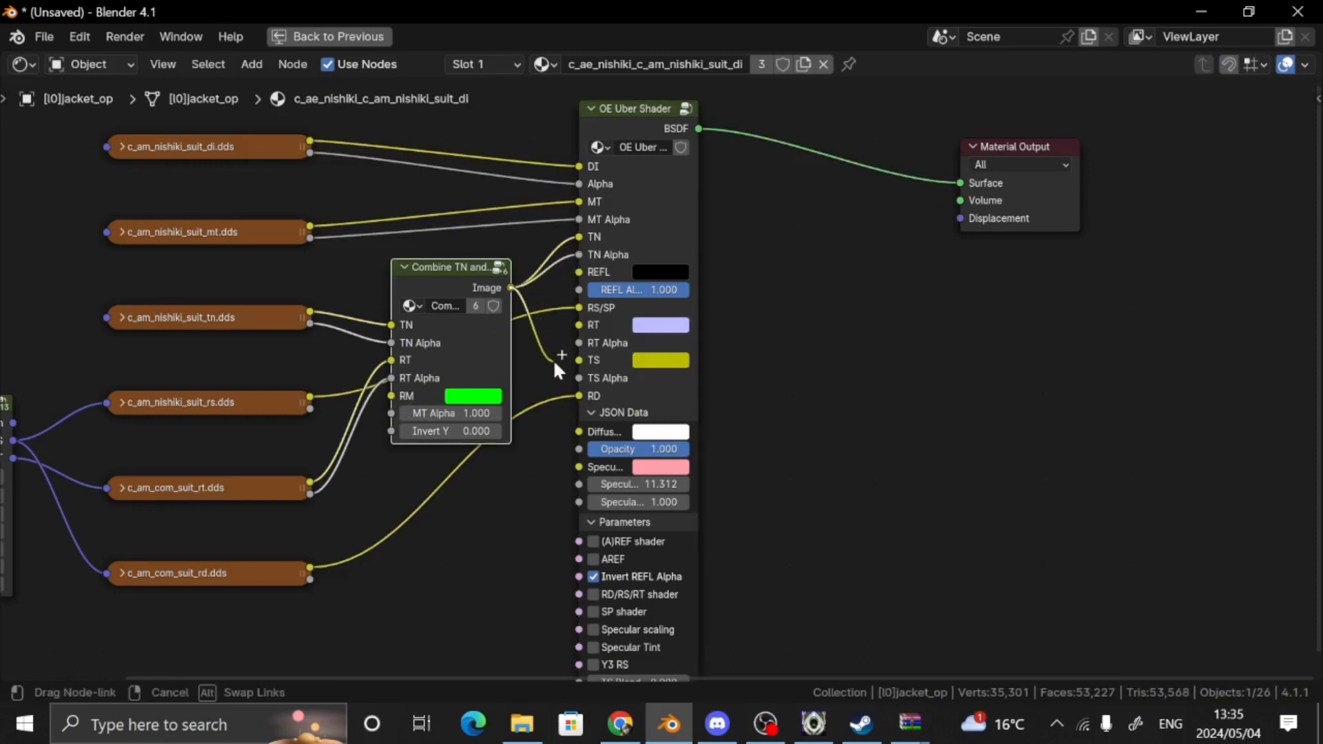
{"action": "left_click_drag", "start_coordinate": [554, 364], "coordinate": [512, 288]}
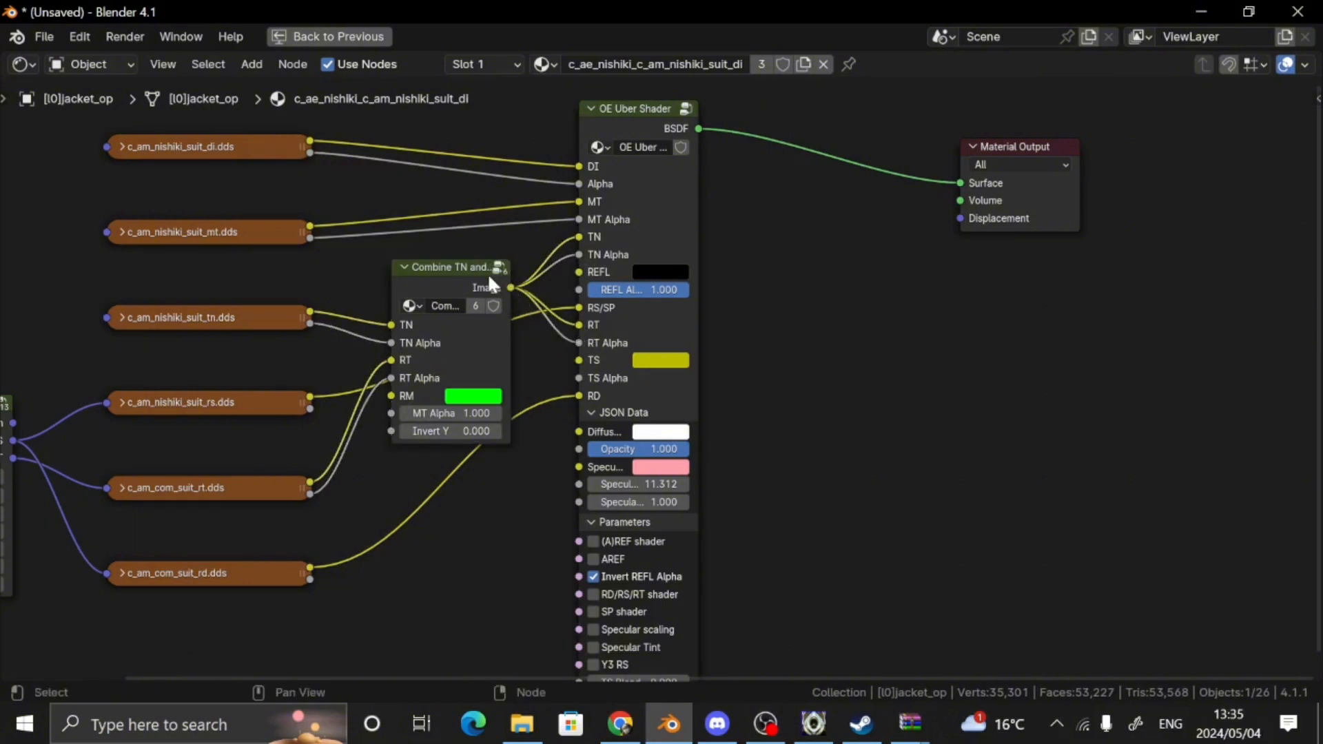
{"action": "key", "text": "ctrl+space"}
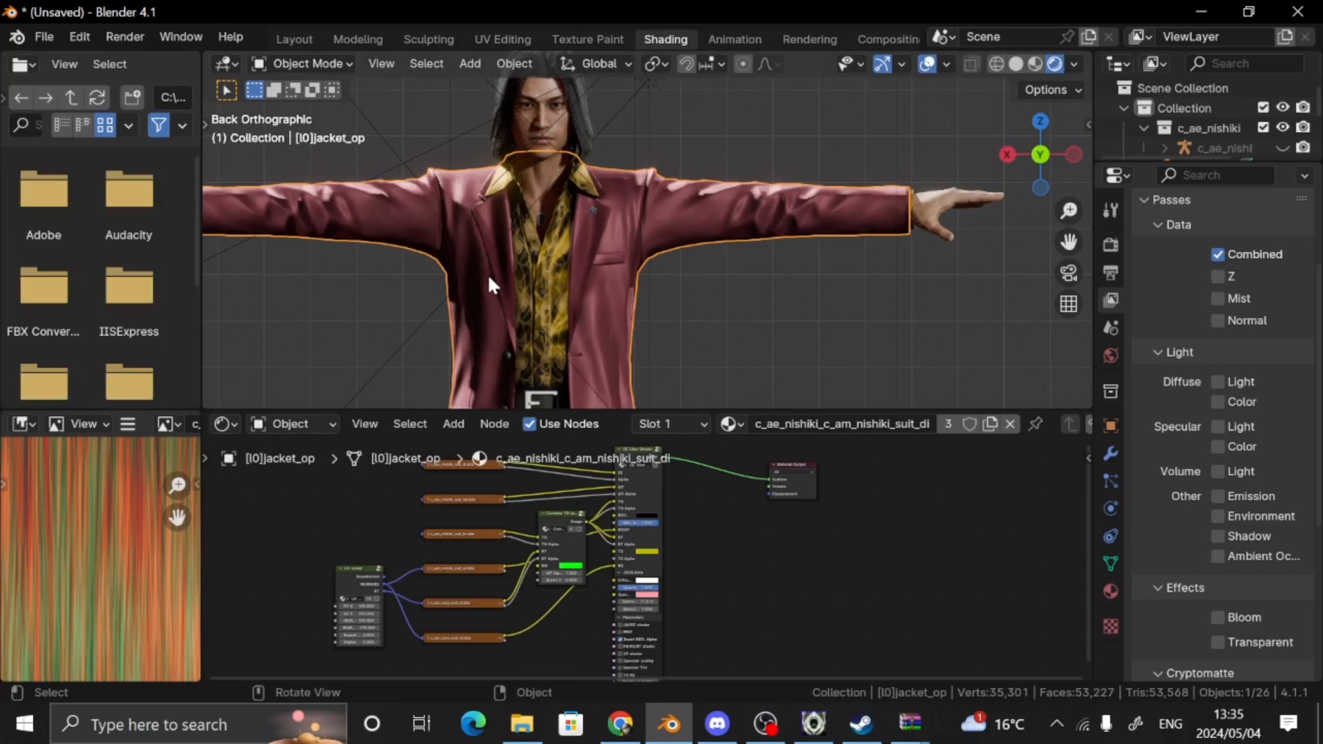
Examine the character's face and jacket shading through the camera and in the Layout workspace's Back Orthographic view
{"action": "scroll", "coordinate": [577, 259], "scroll_direction": "down", "scroll_amount": 3}
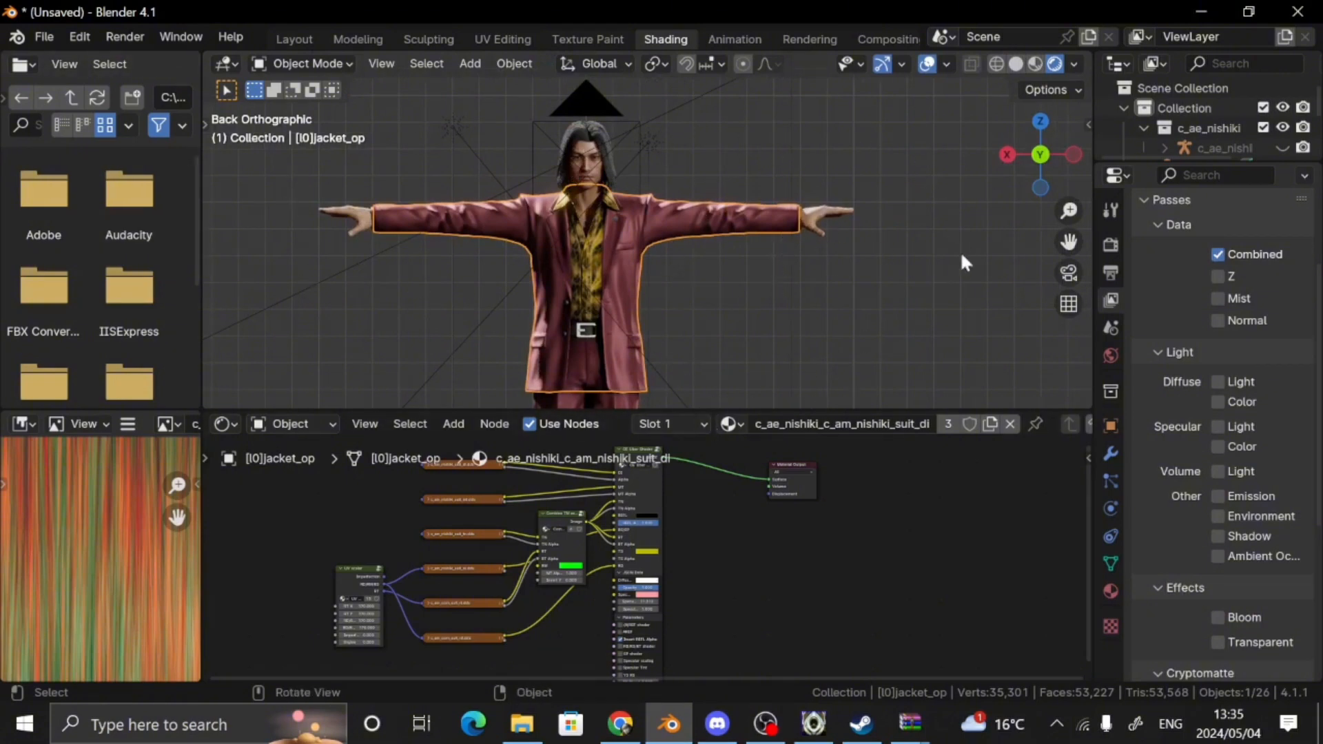
{"action": "left_click", "coordinate": [1067, 270]}
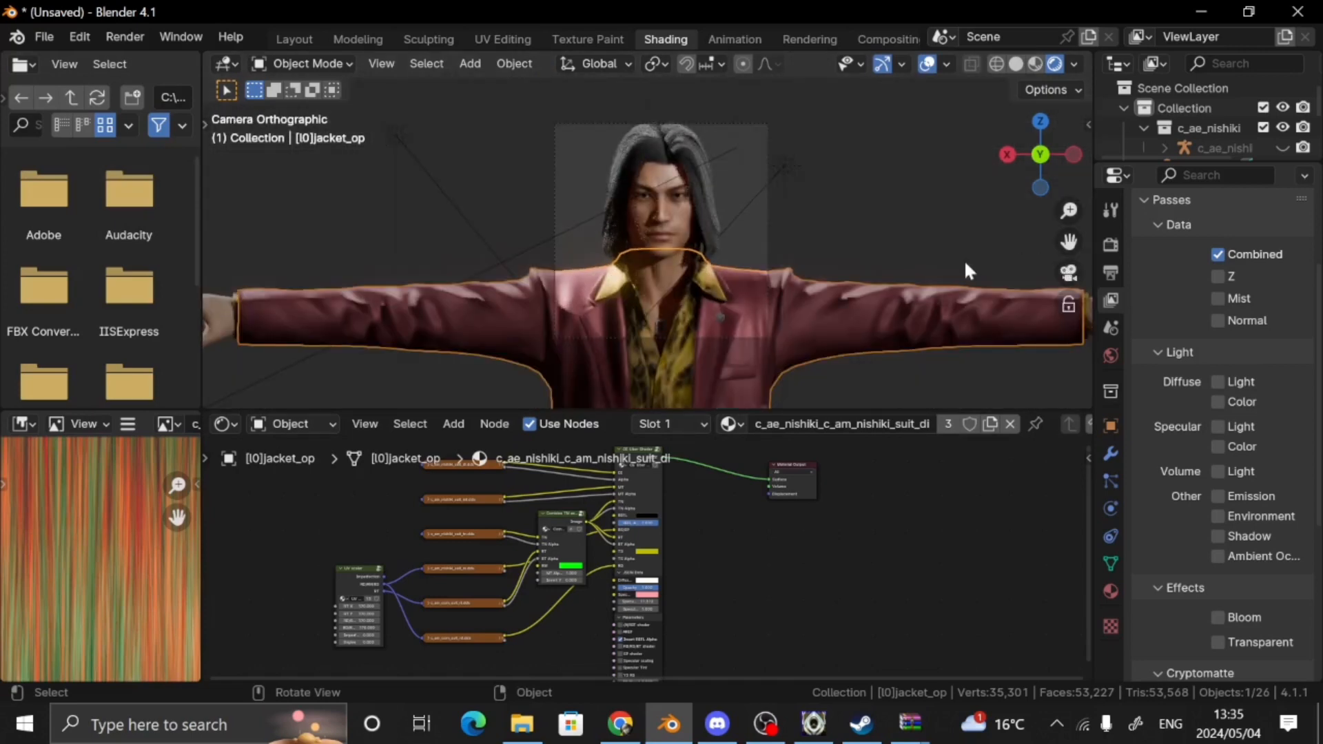
{"action": "scroll", "coordinate": [766, 292], "scroll_direction": "up", "scroll_amount": 5}
{"action": "scroll", "coordinate": [763, 289], "scroll_direction": "up", "scroll_amount": 2}
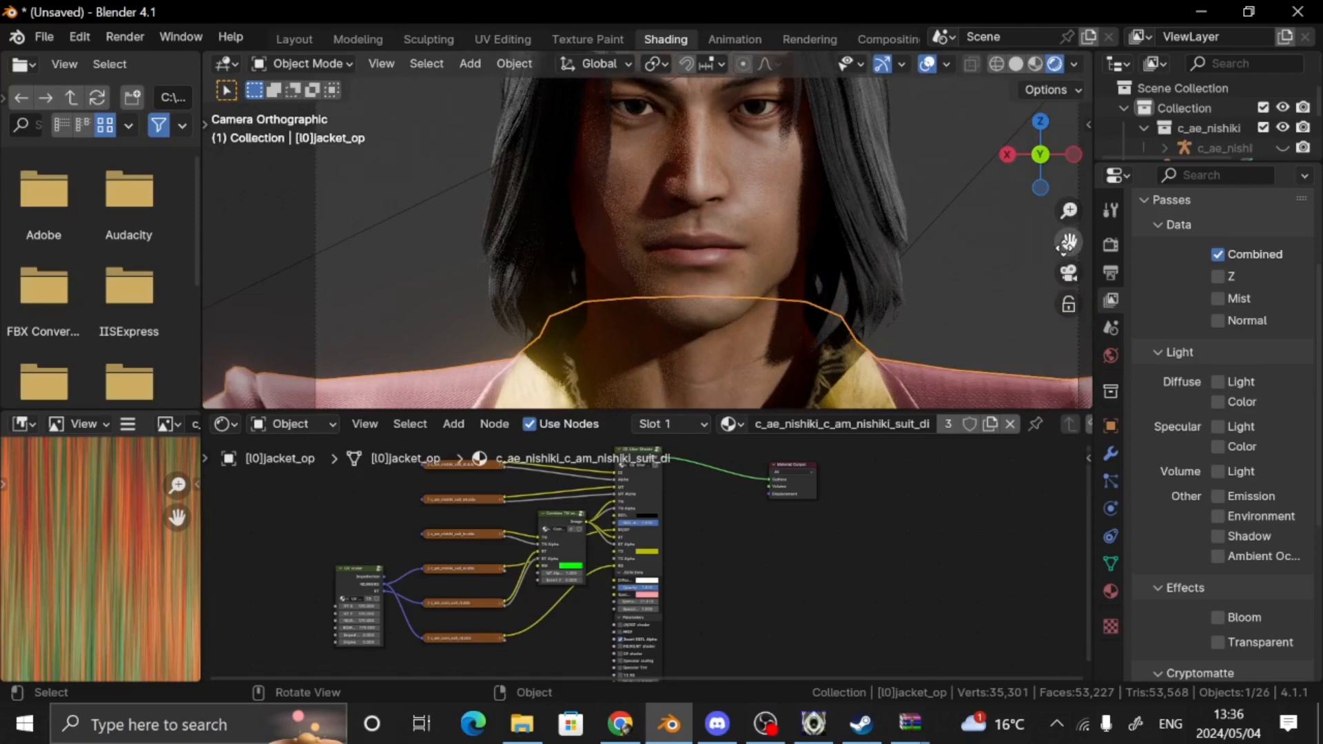
{"action": "left_click_drag", "start_coordinate": [1068, 242], "coordinate": [1067, 282]}
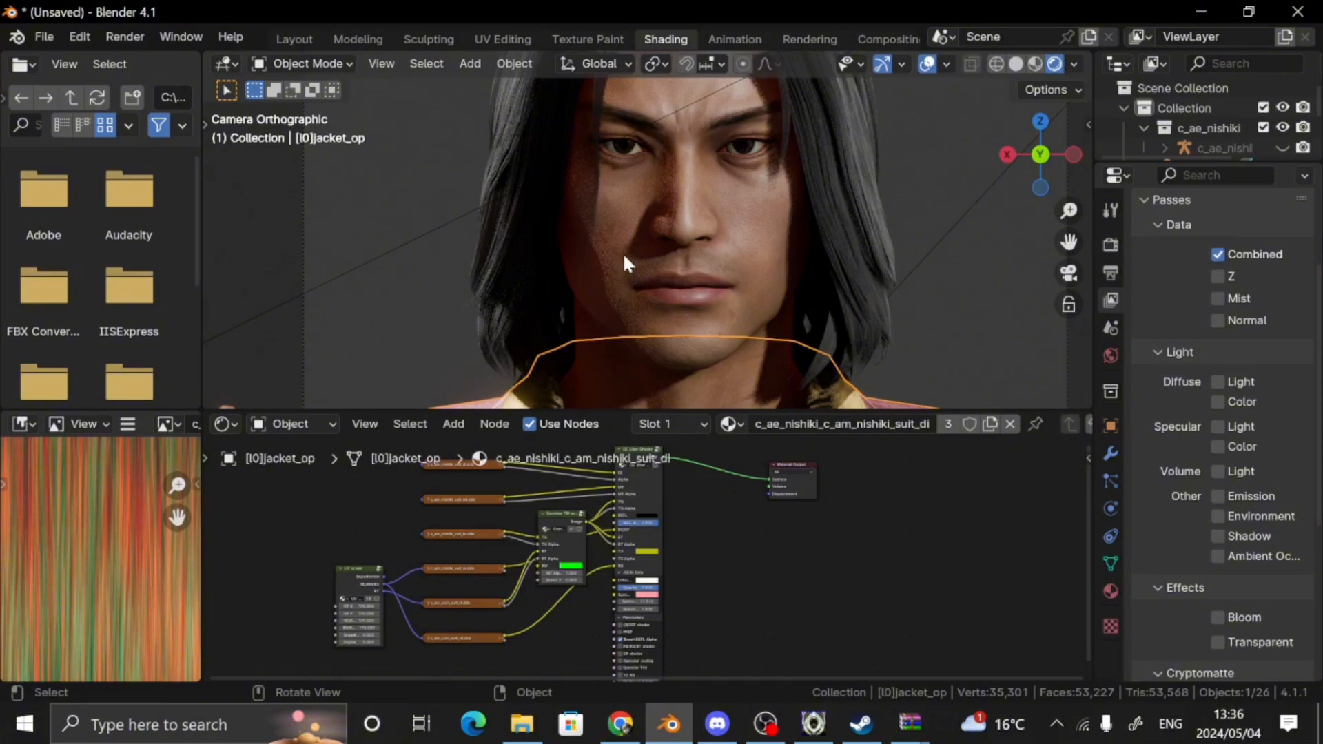
{"action": "left_click", "coordinate": [295, 40]}
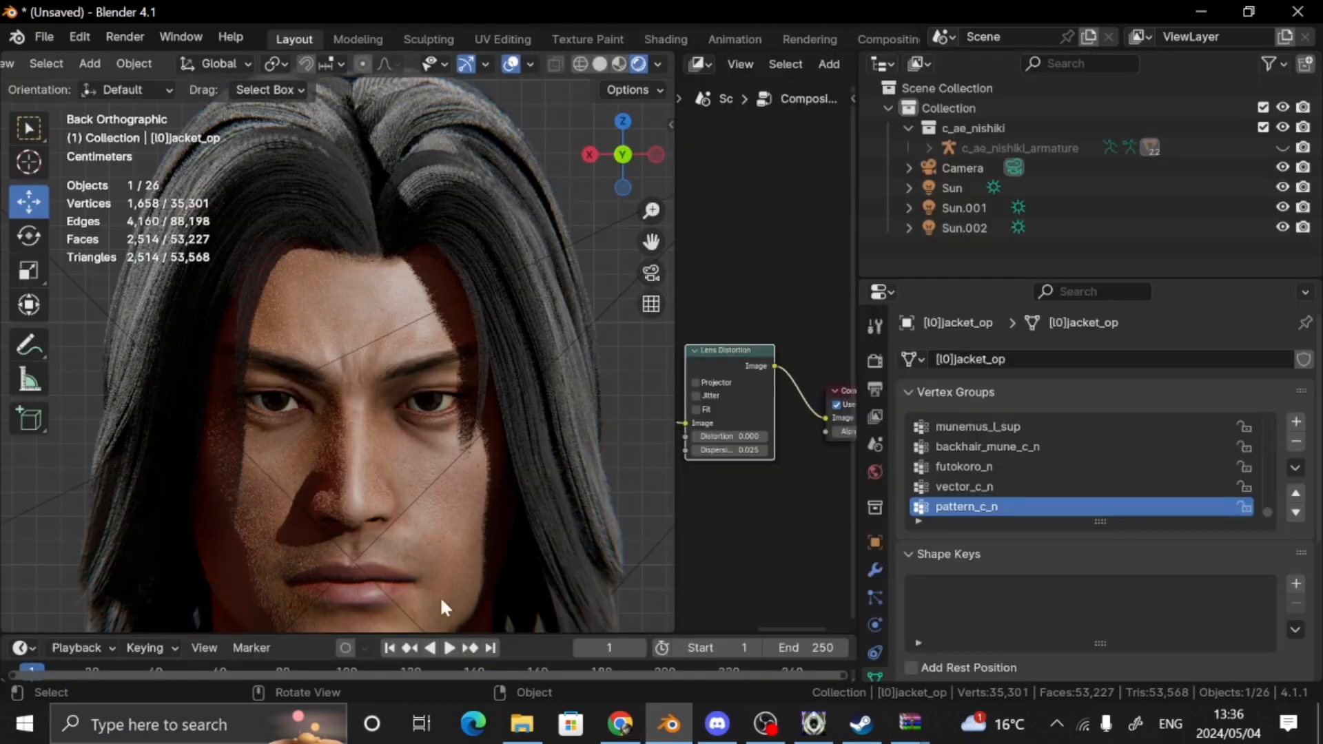
{"action": "scroll", "coordinate": [440, 596], "scroll_direction": "down", "scroll_amount": 5}
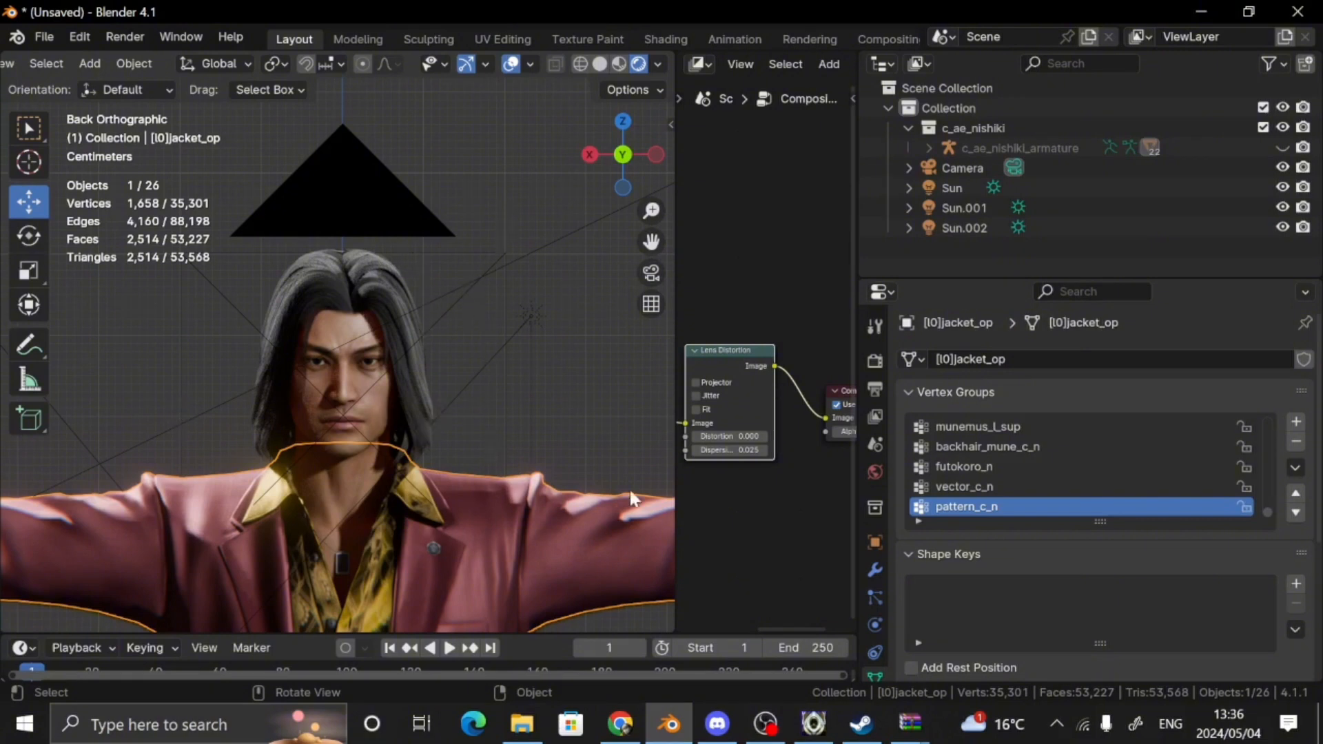
{"action": "scroll", "coordinate": [647, 529], "scroll_direction": "down", "scroll_amount": 1}
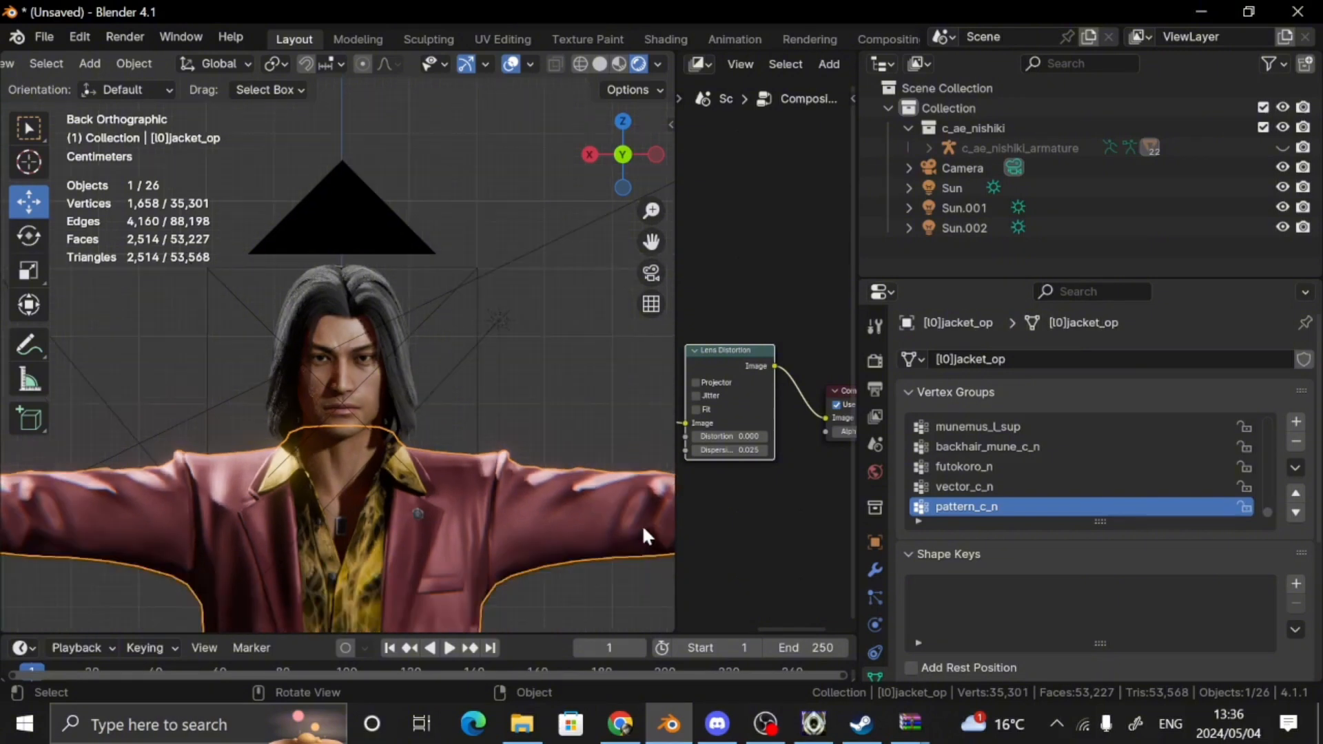